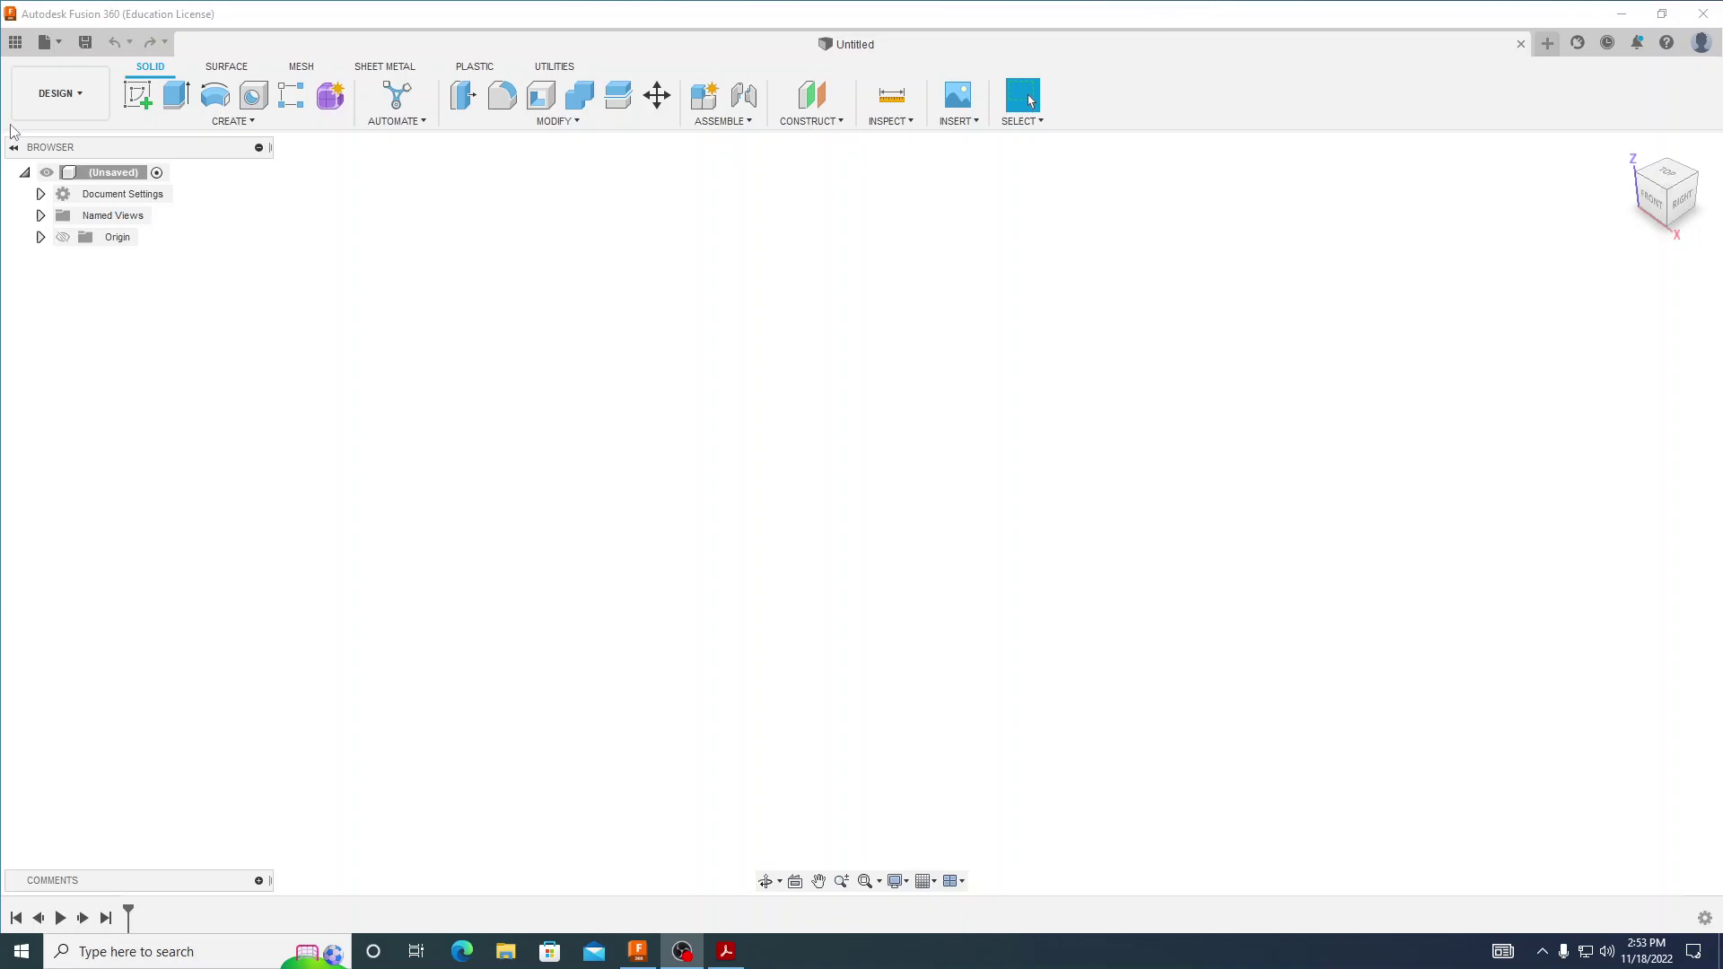
# - Show the CNC MFG project's file list in the Data Panel
pyautogui.click(15, 44)
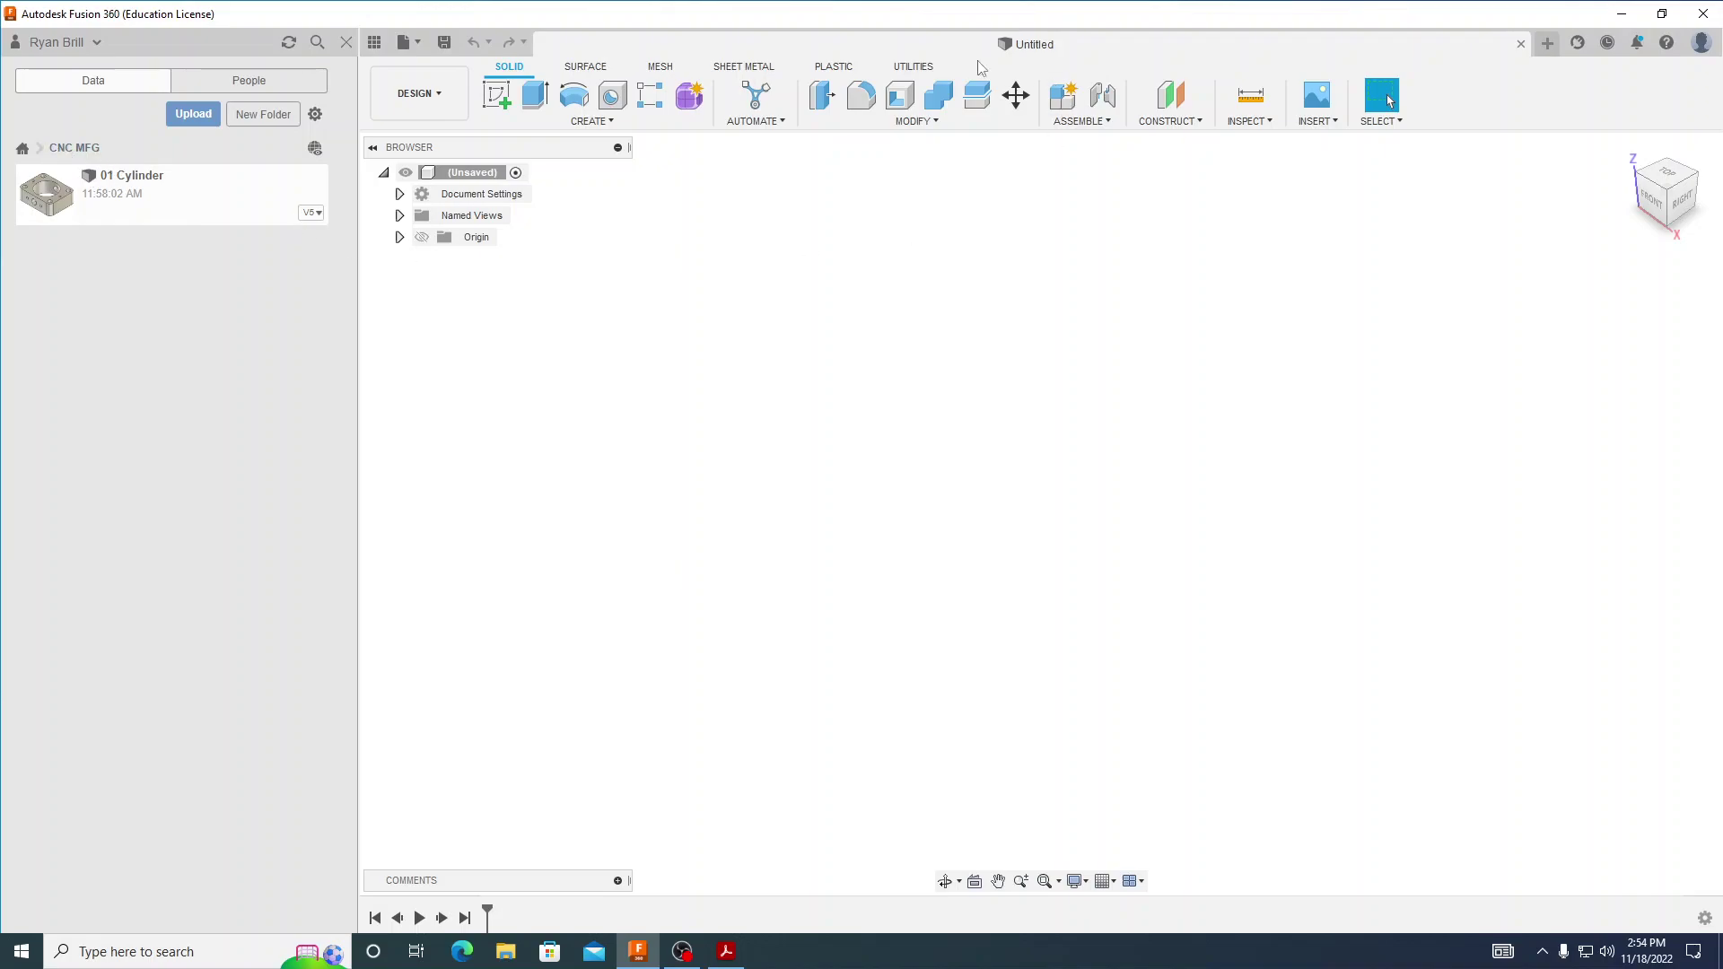
# - Save the empty design as 02 Rod in the CNC MFG project
pyautogui.click(444, 43)
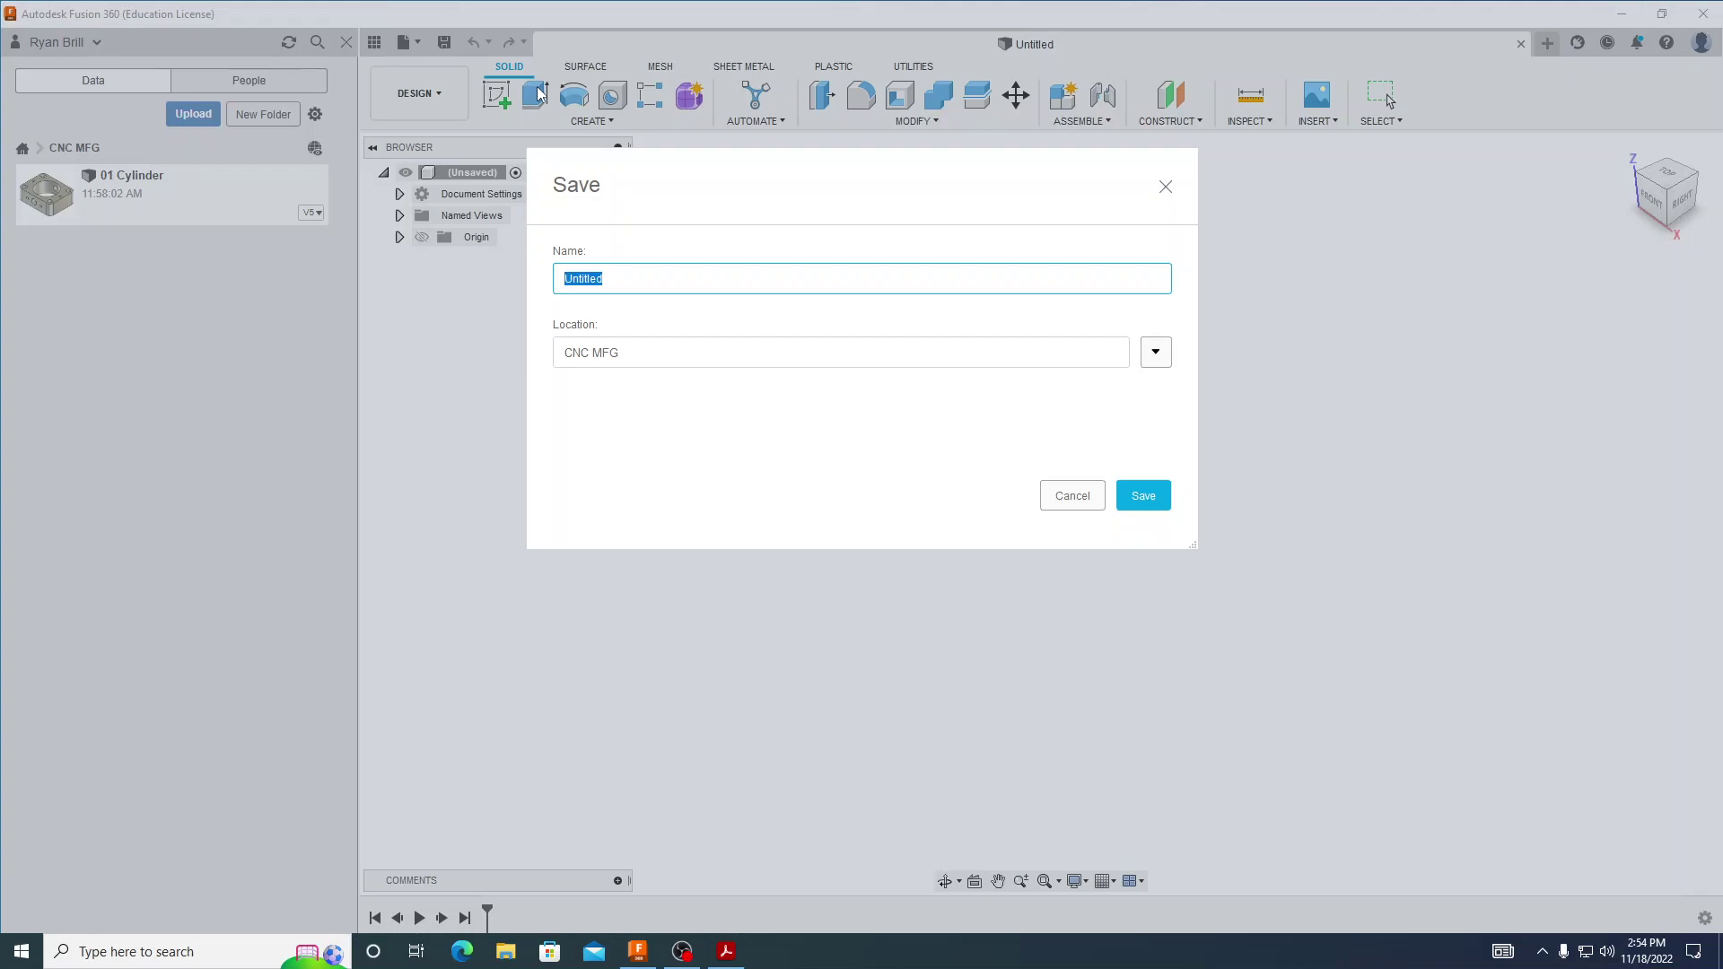
pyautogui.write('02 Rod')
pyautogui.click(1142, 496)
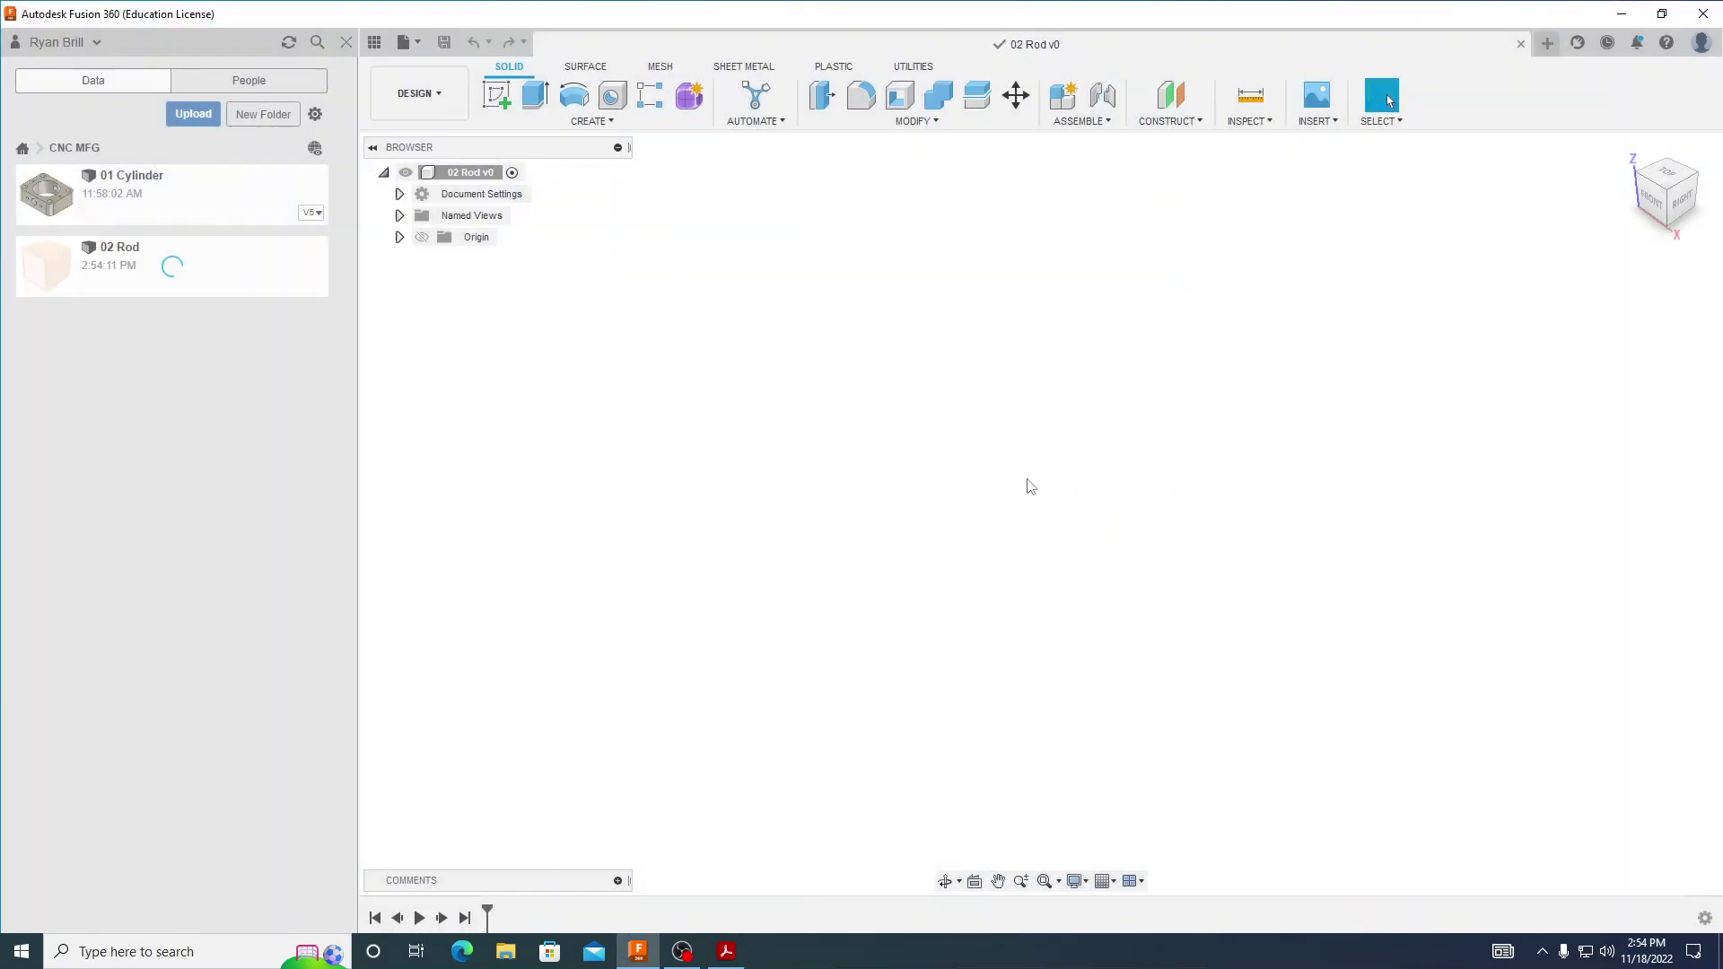
pyautogui.click(347, 45)
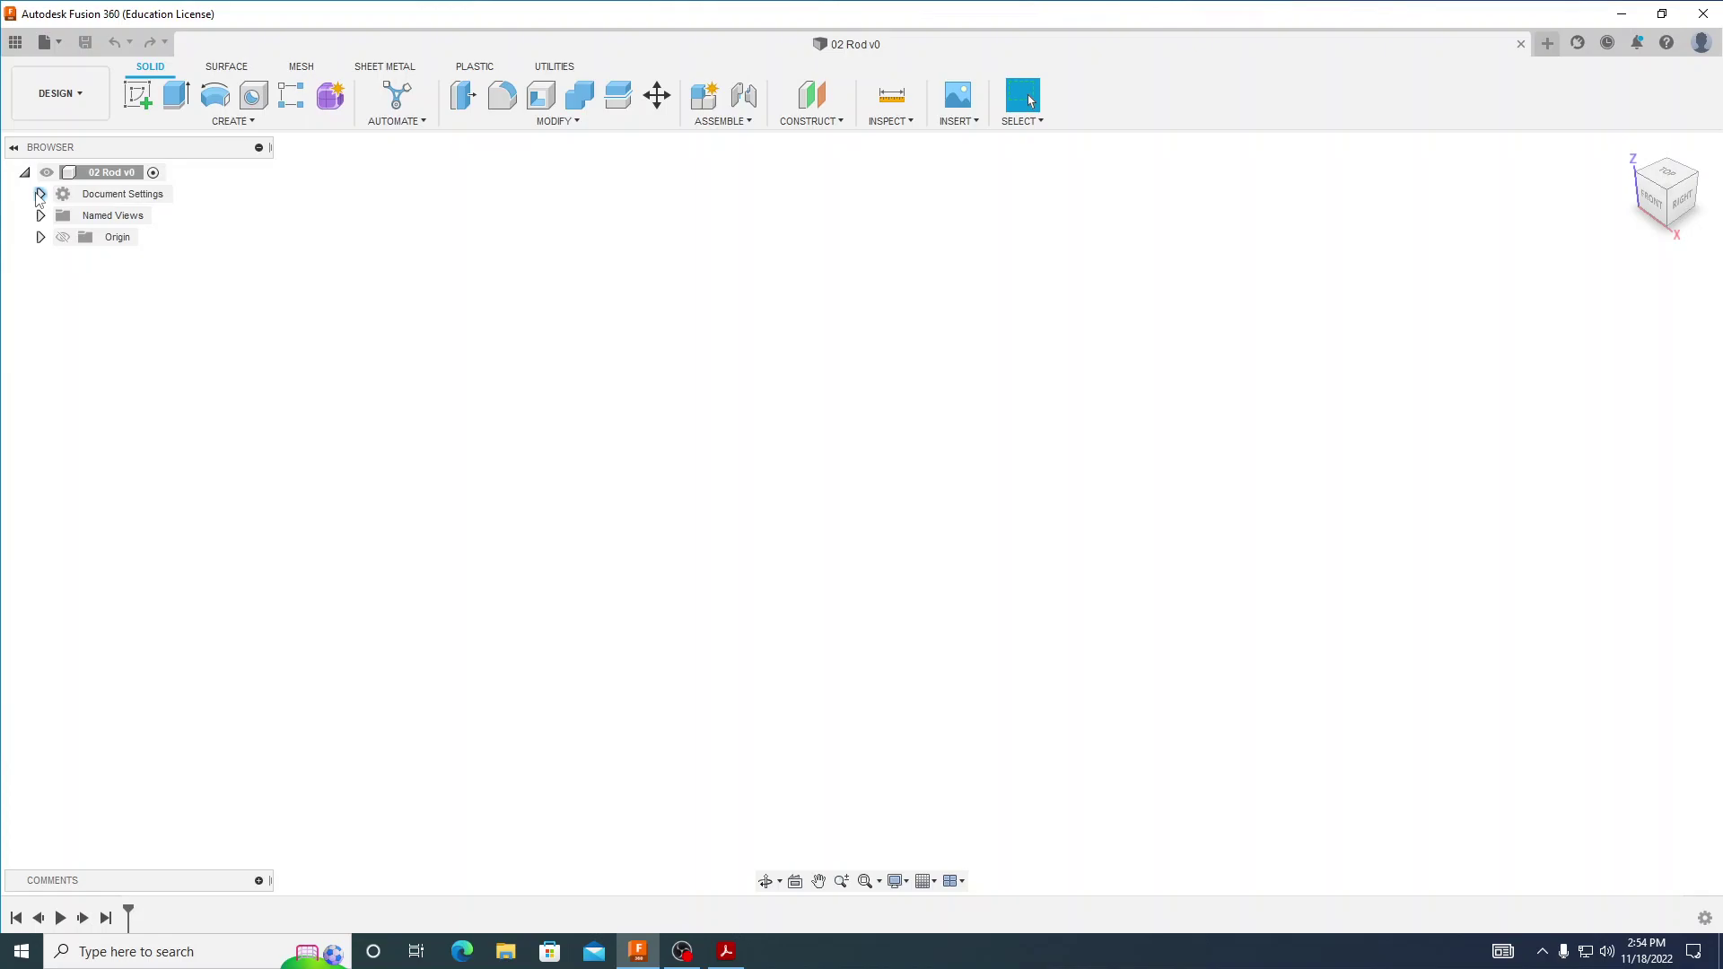
# - Confirm Document Settings shows inch units, then bring up the Rod Drawing.pdf reference sheet
pyautogui.click(40, 194)
pyautogui.moveTo(120, 222)
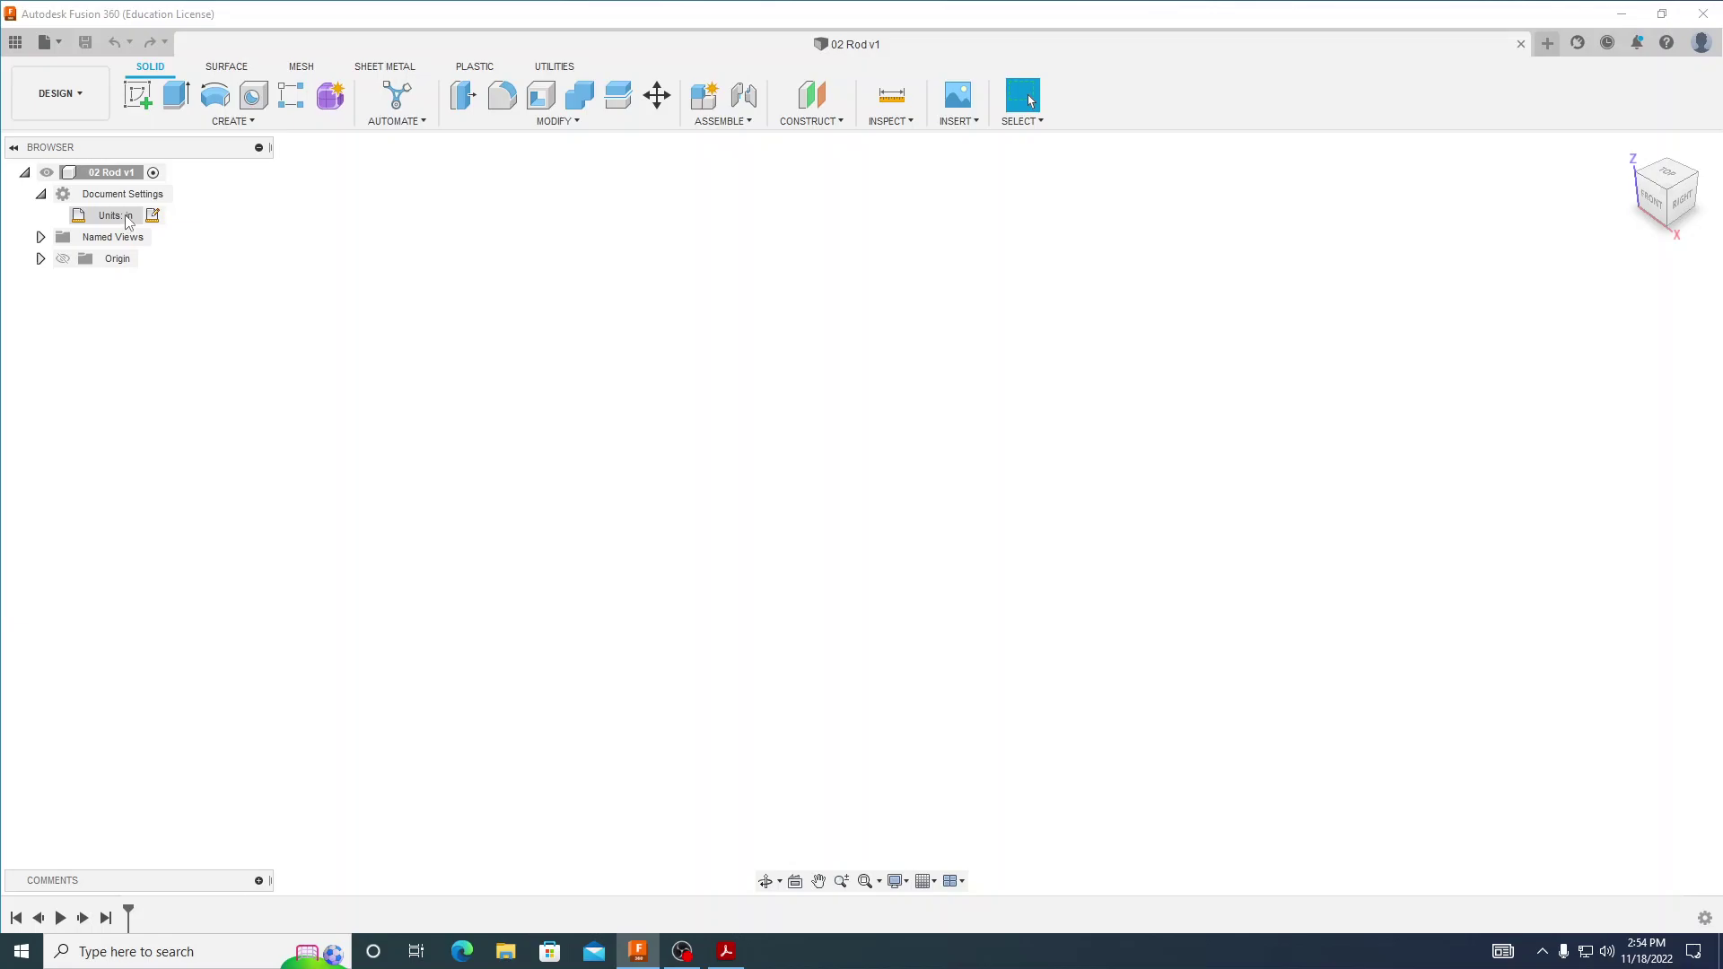
pyautogui.click(40, 194)
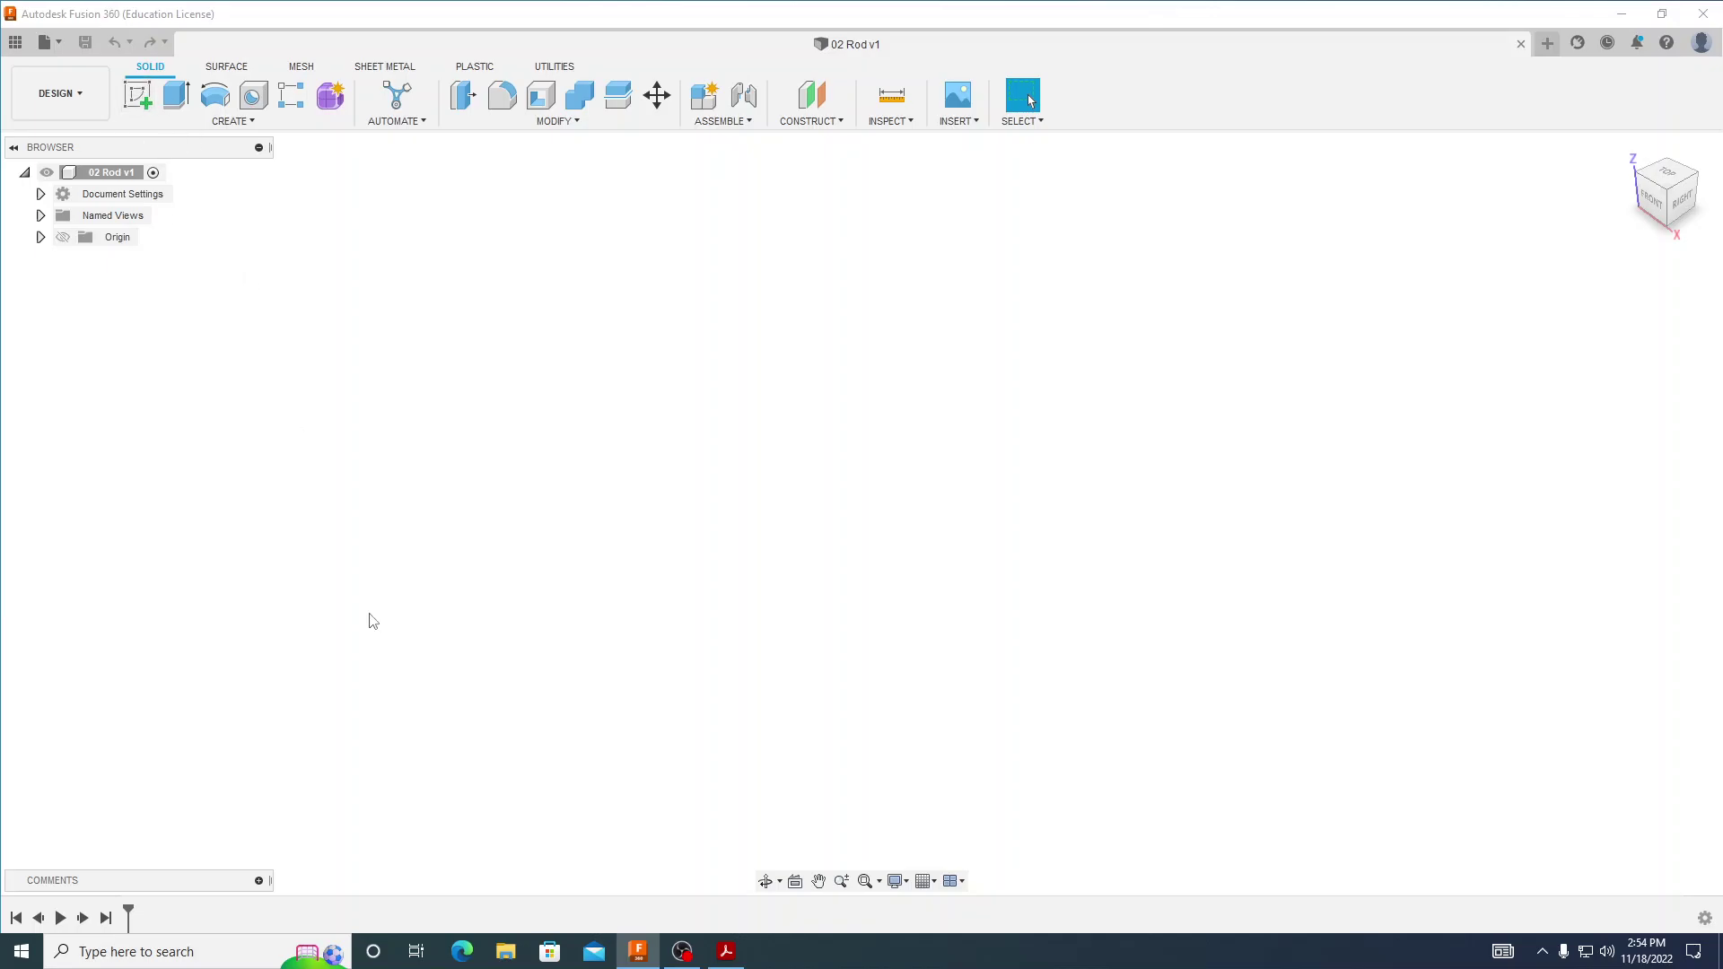
pyautogui.click(710, 948)
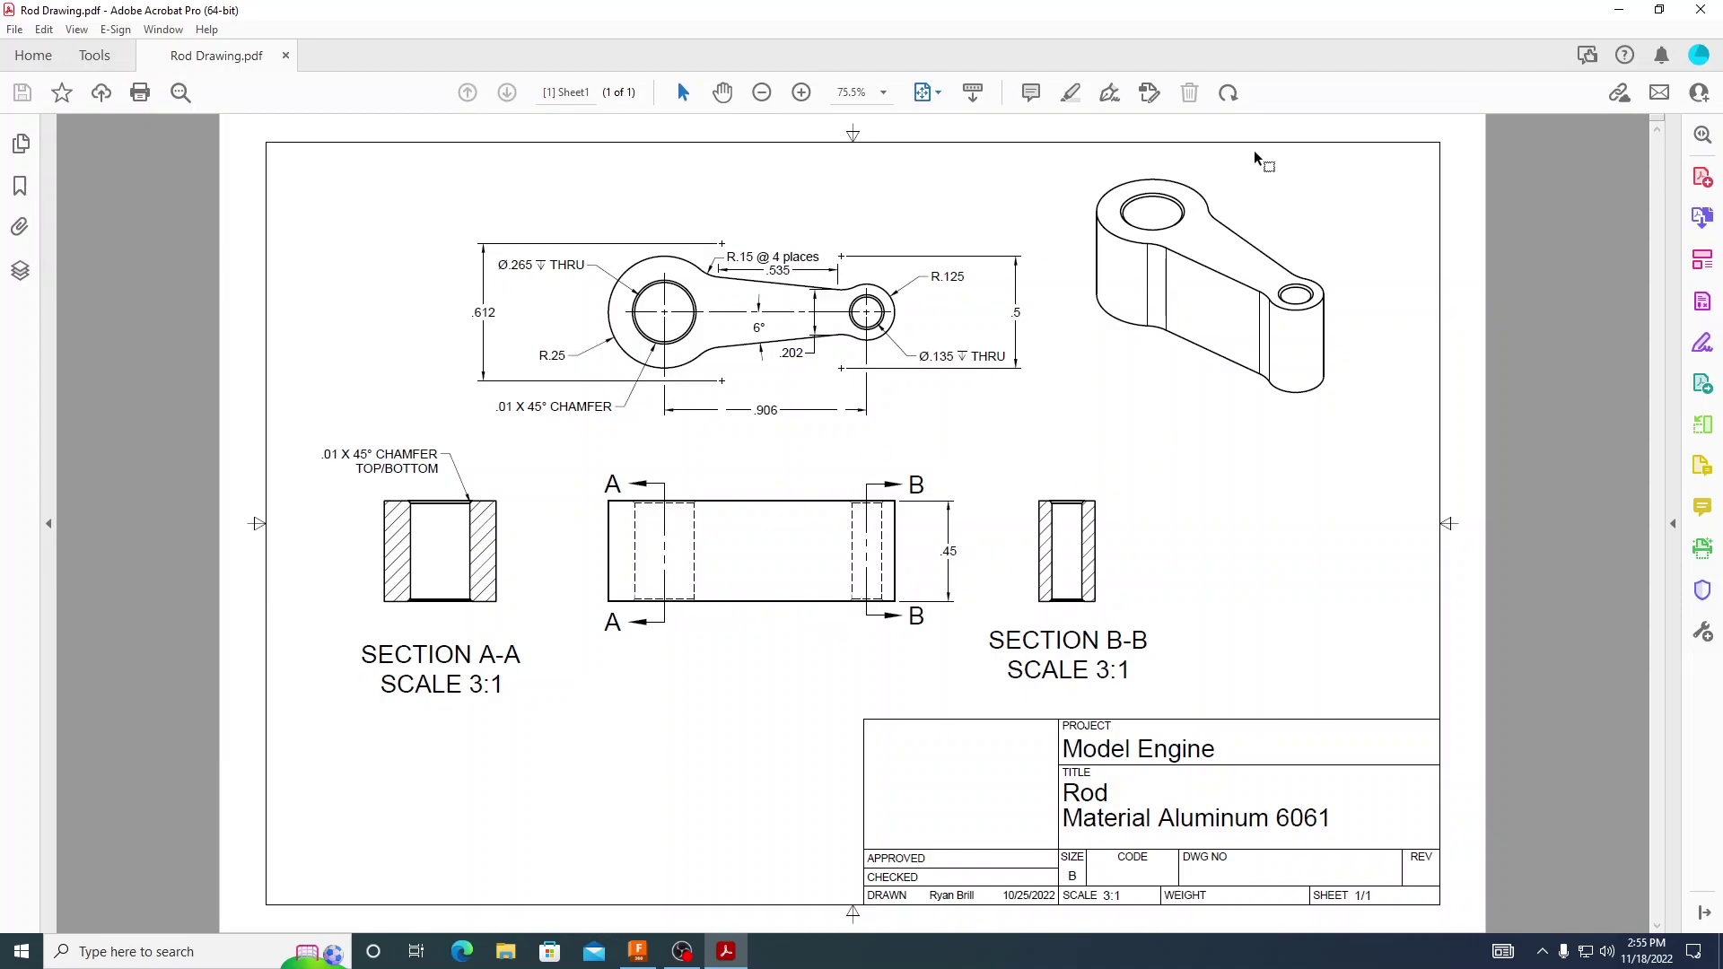
# - Leave Acrobat and begin a sketch on the XY origin plane of 02 Rod
pyautogui.click(1618, 10)
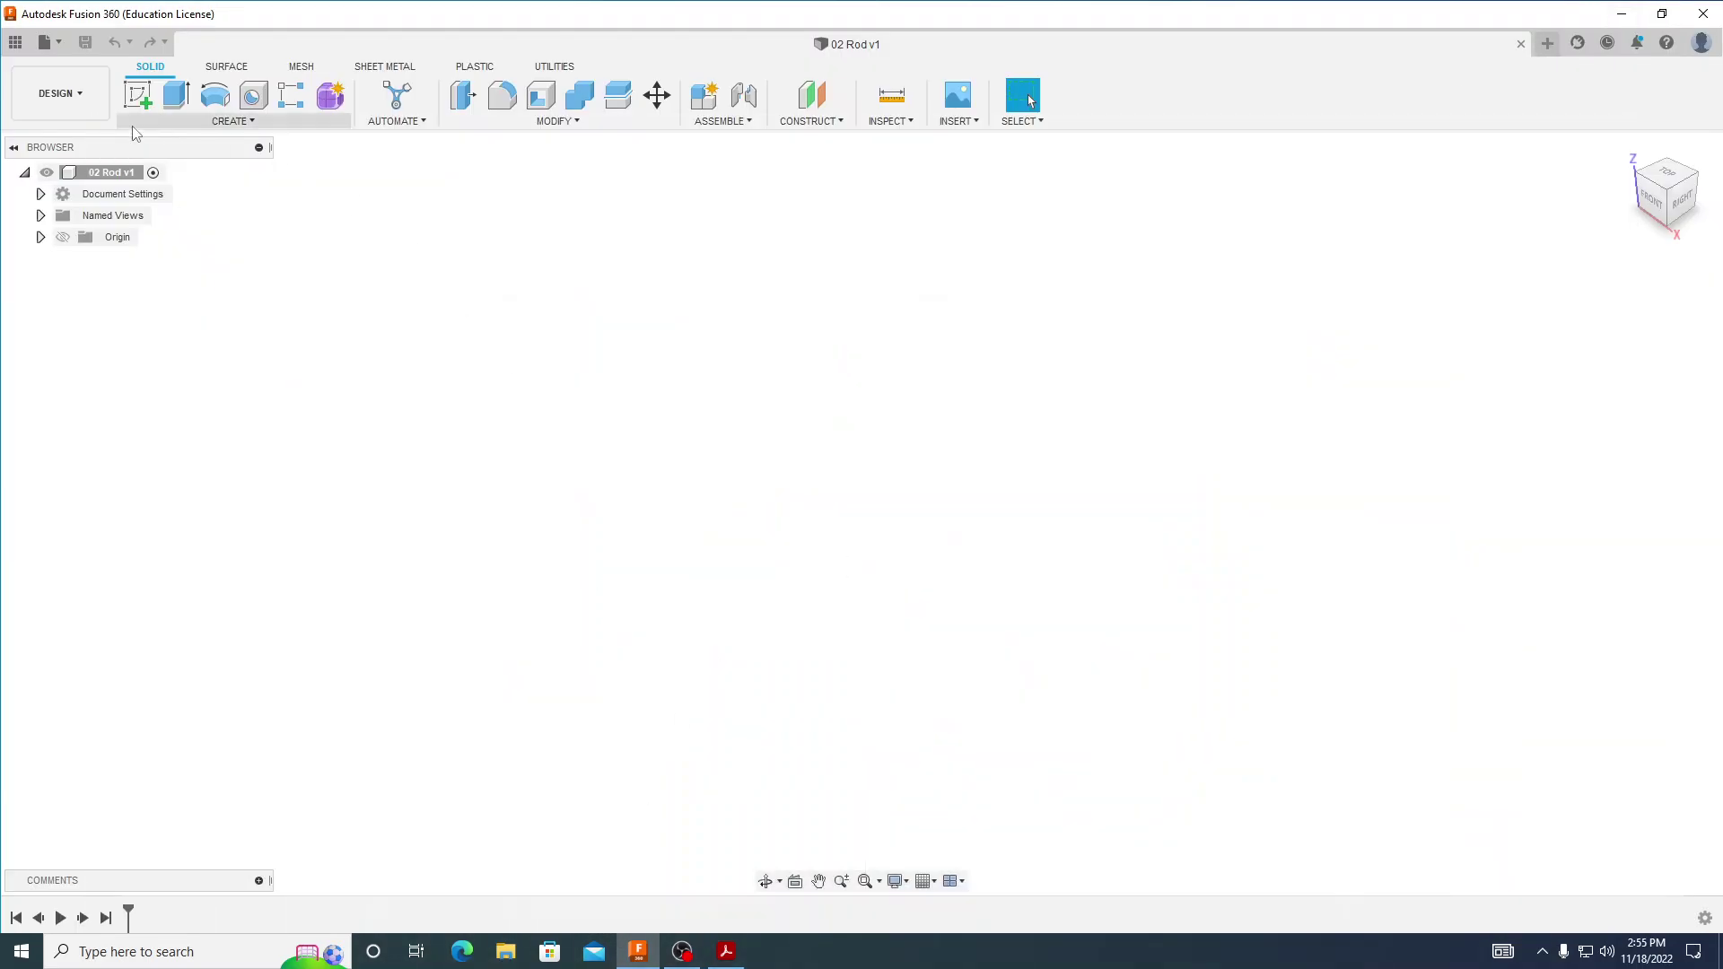
pyautogui.click(139, 95)
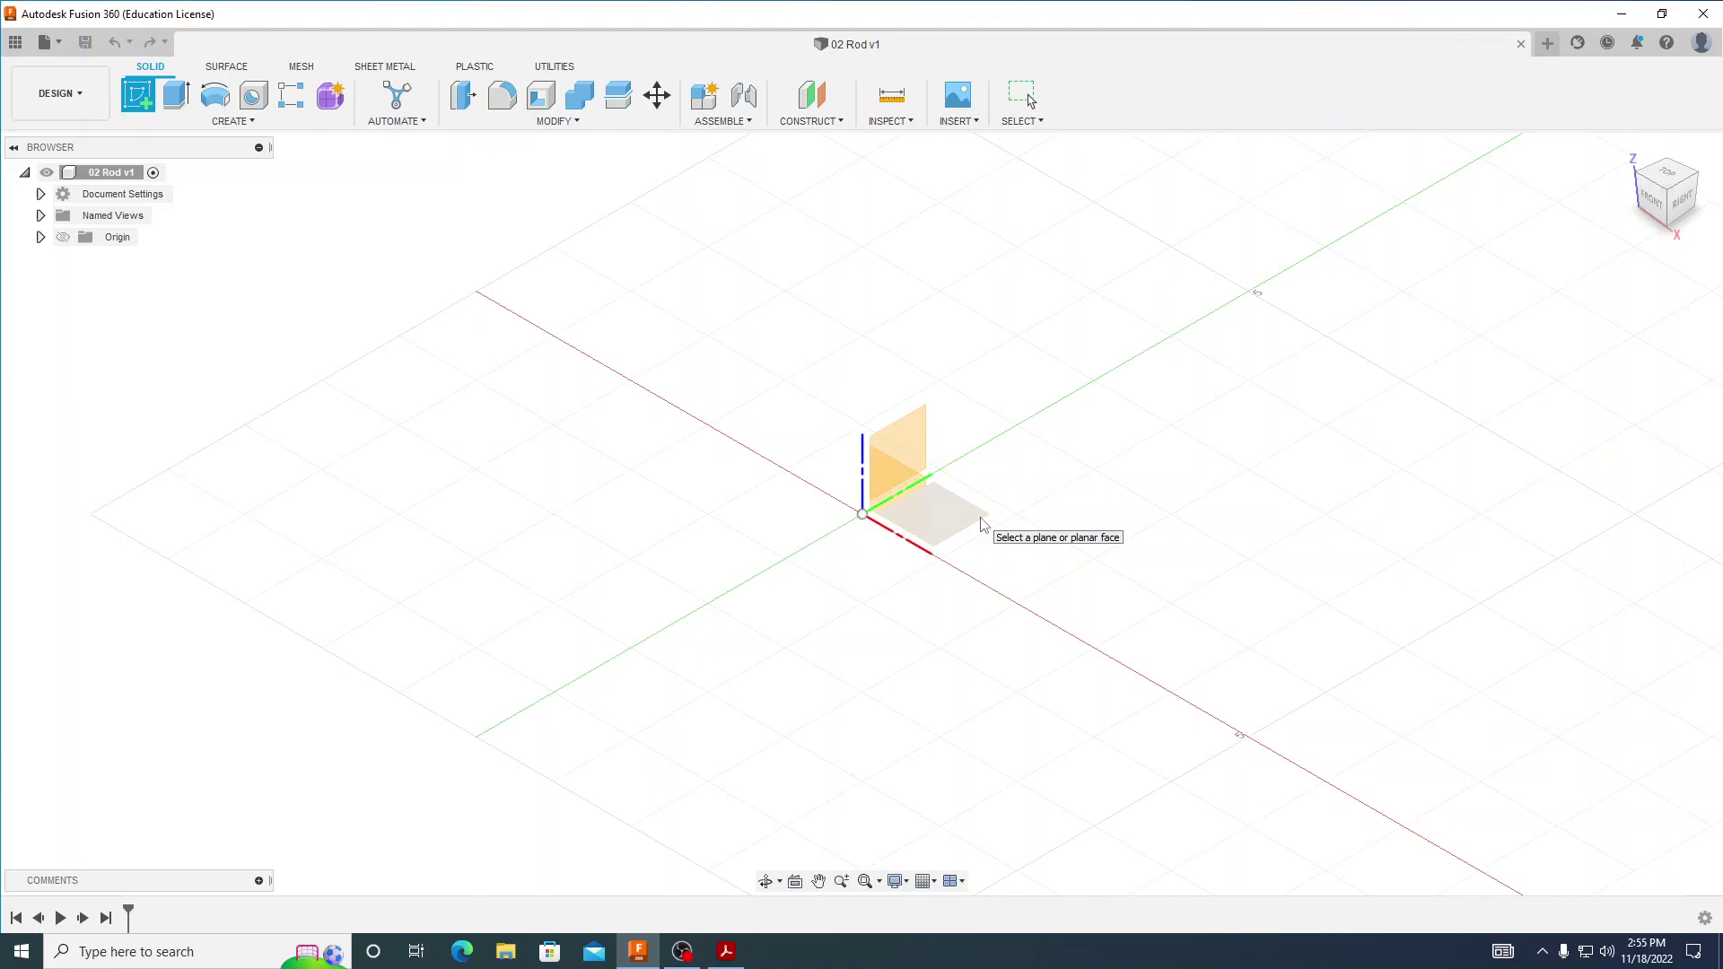
pyautogui.click(874, 510)
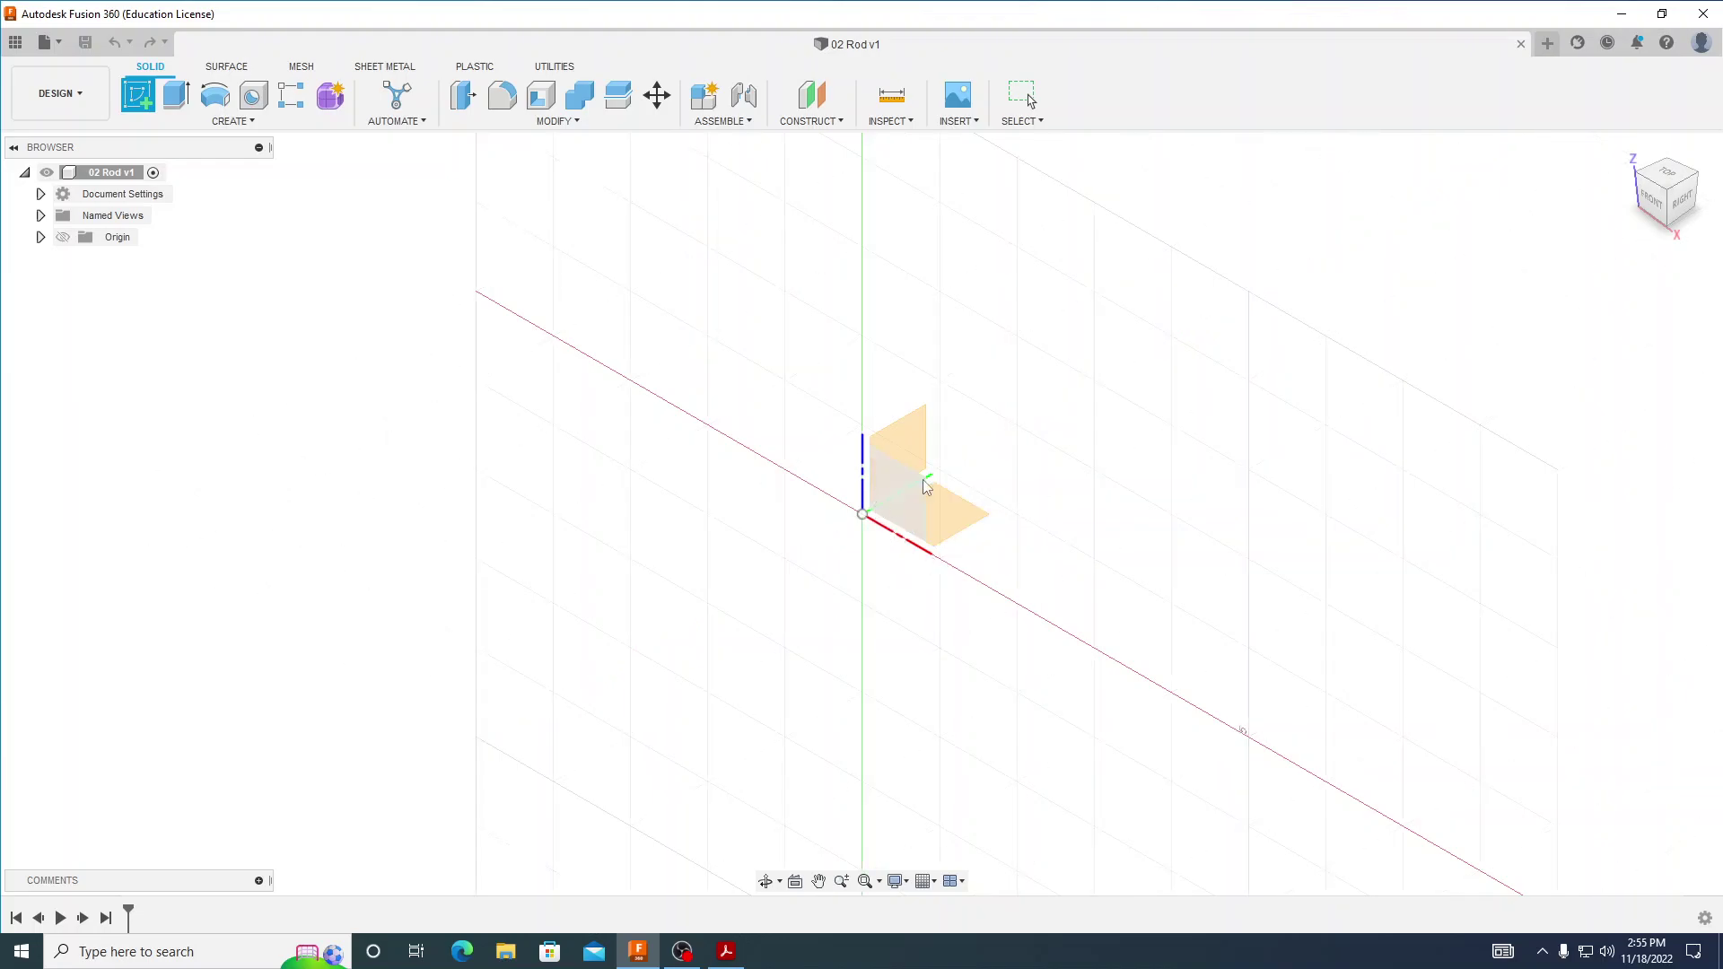
pyautogui.click(971, 520)
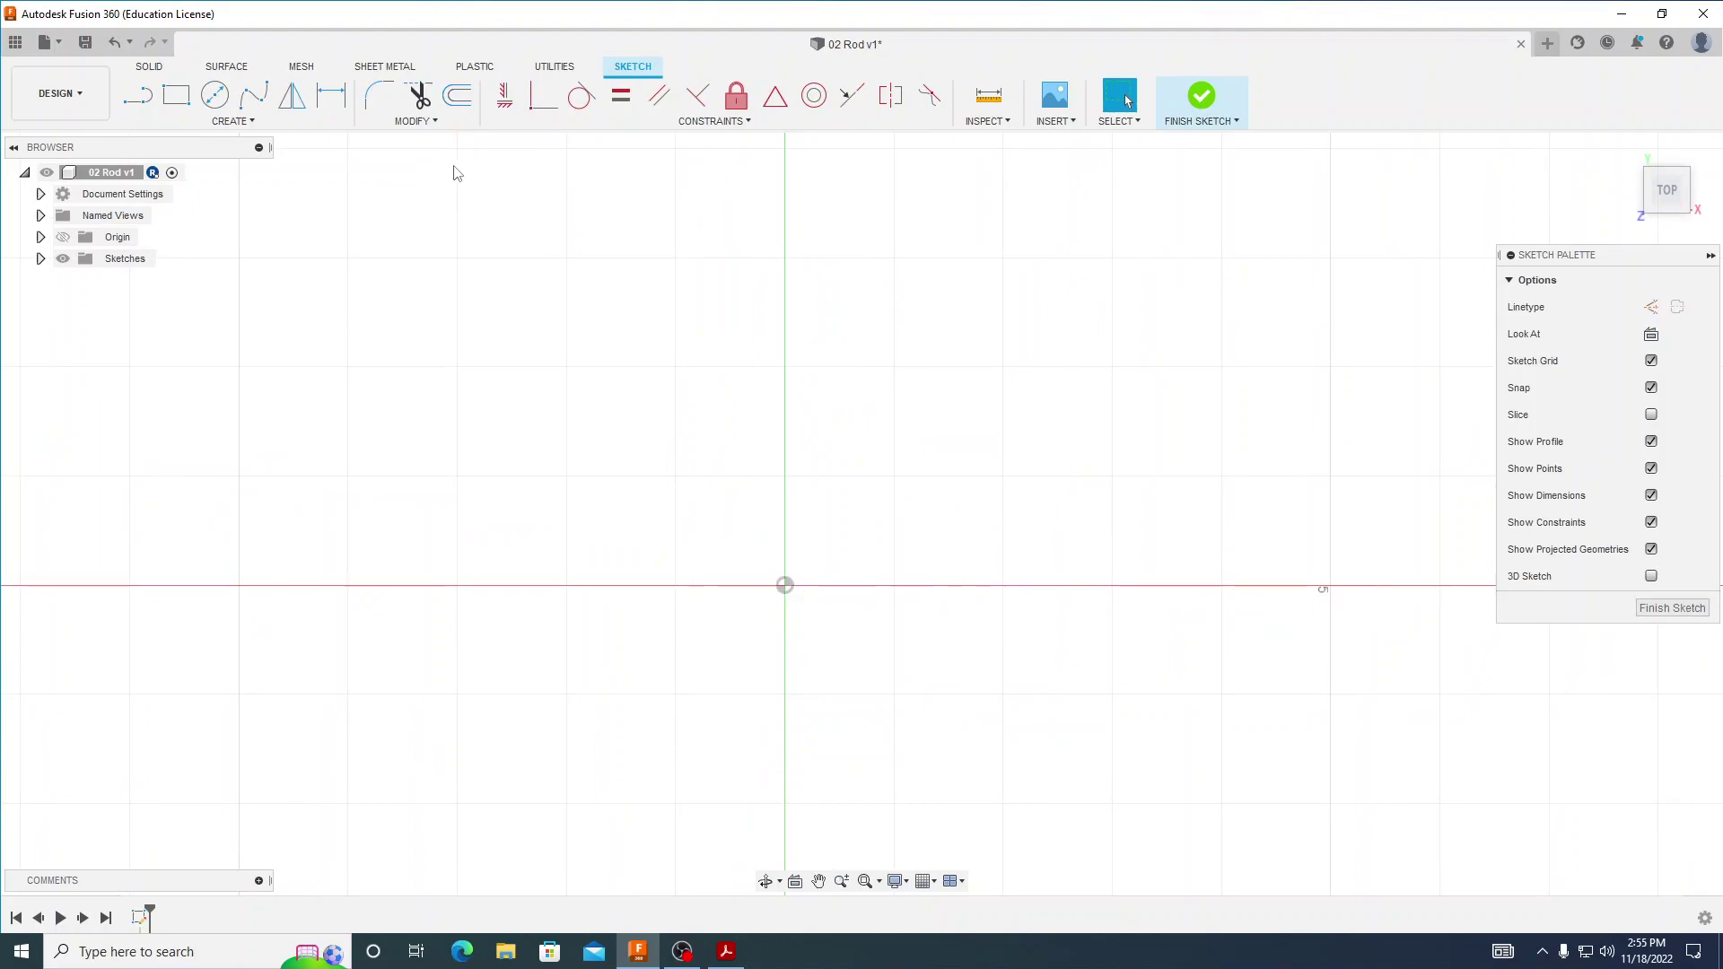
# - Draw a 0.906-long construction line from the origin along +X, then turn construction linetype off
pyautogui.click(136, 101)
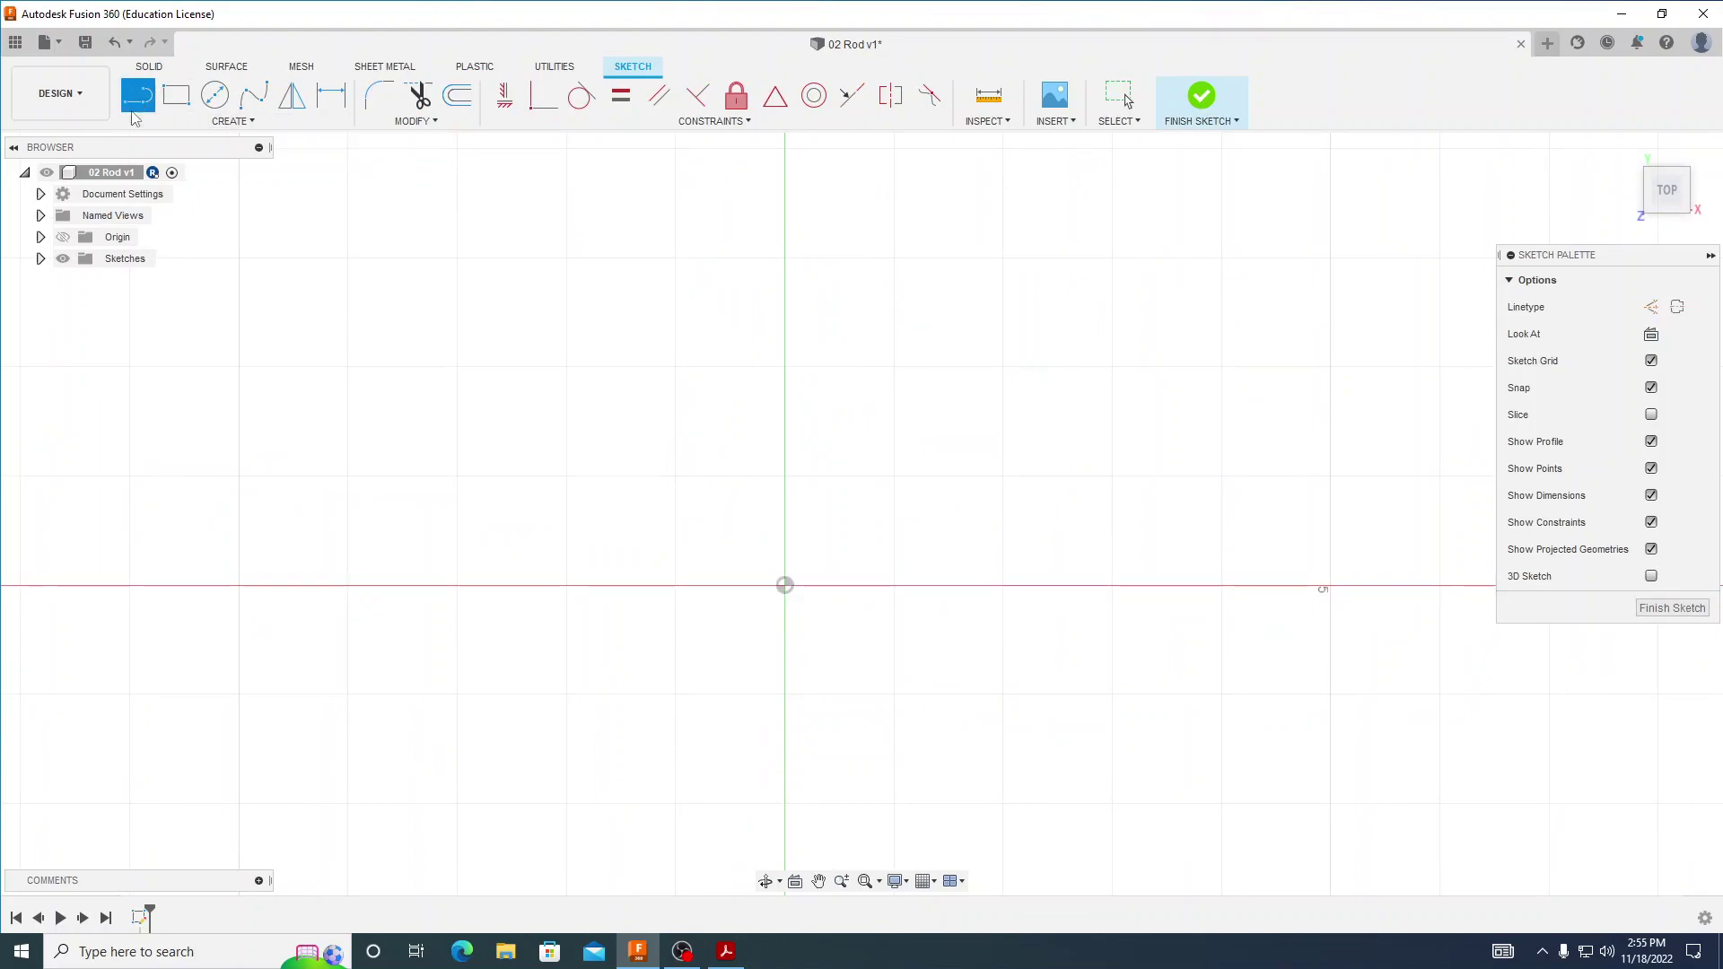
pyautogui.click(1651, 307)
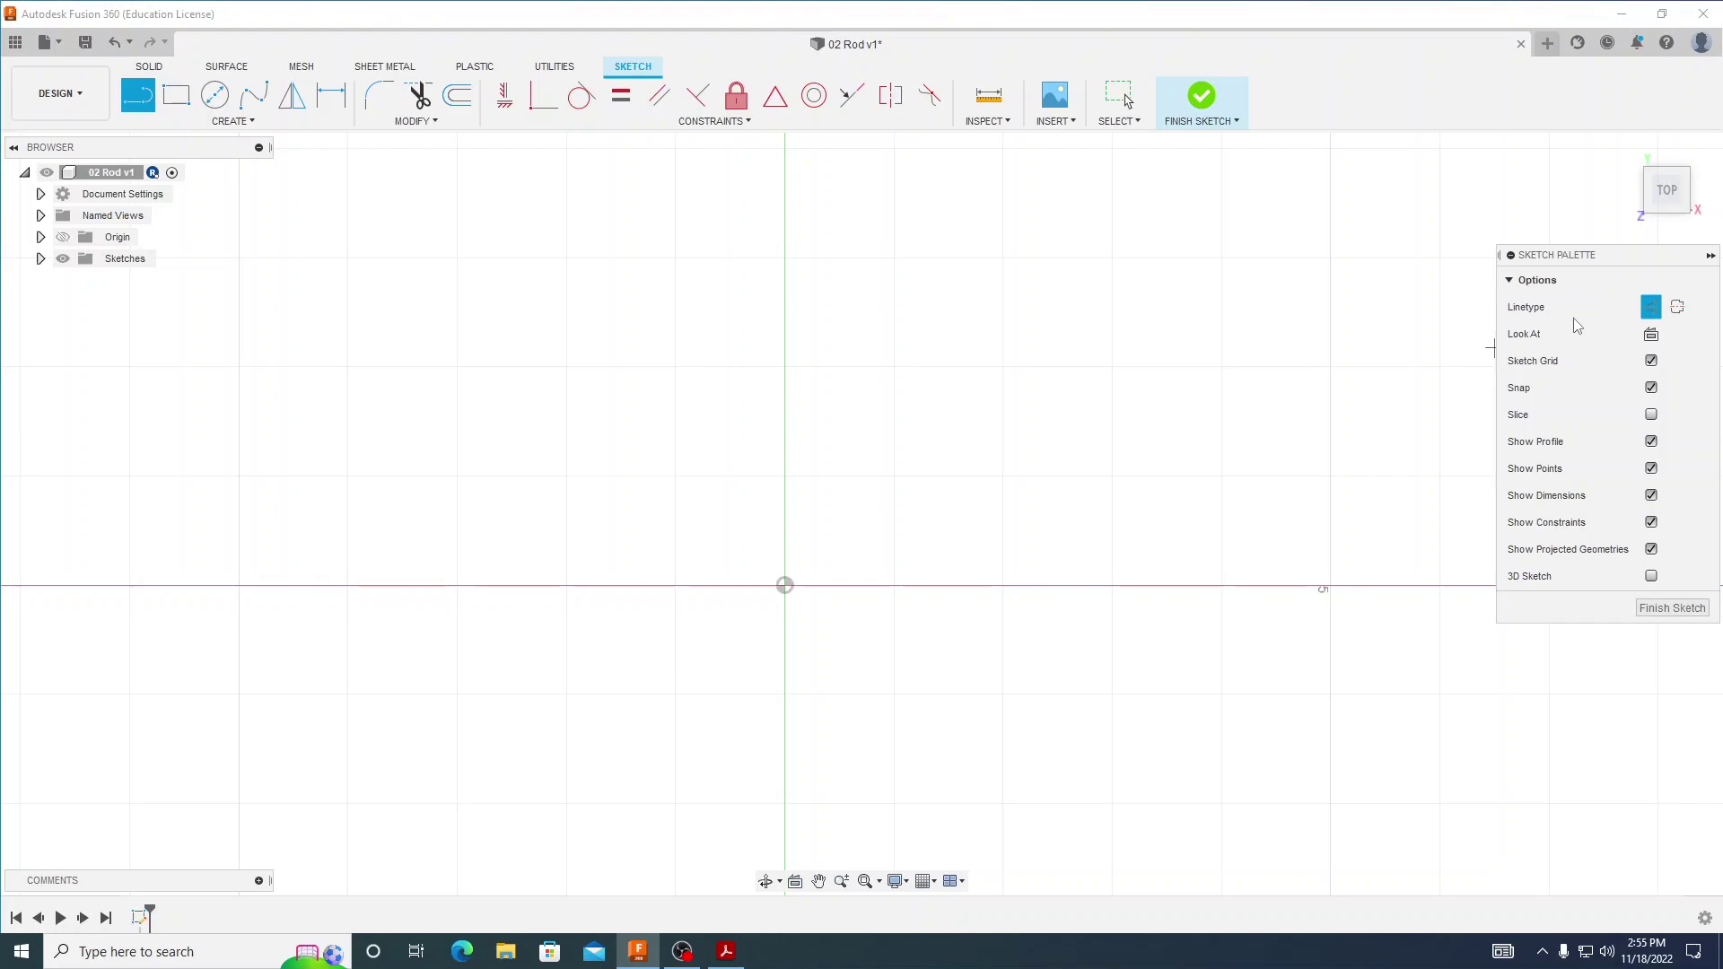
pyautogui.click(784, 585)
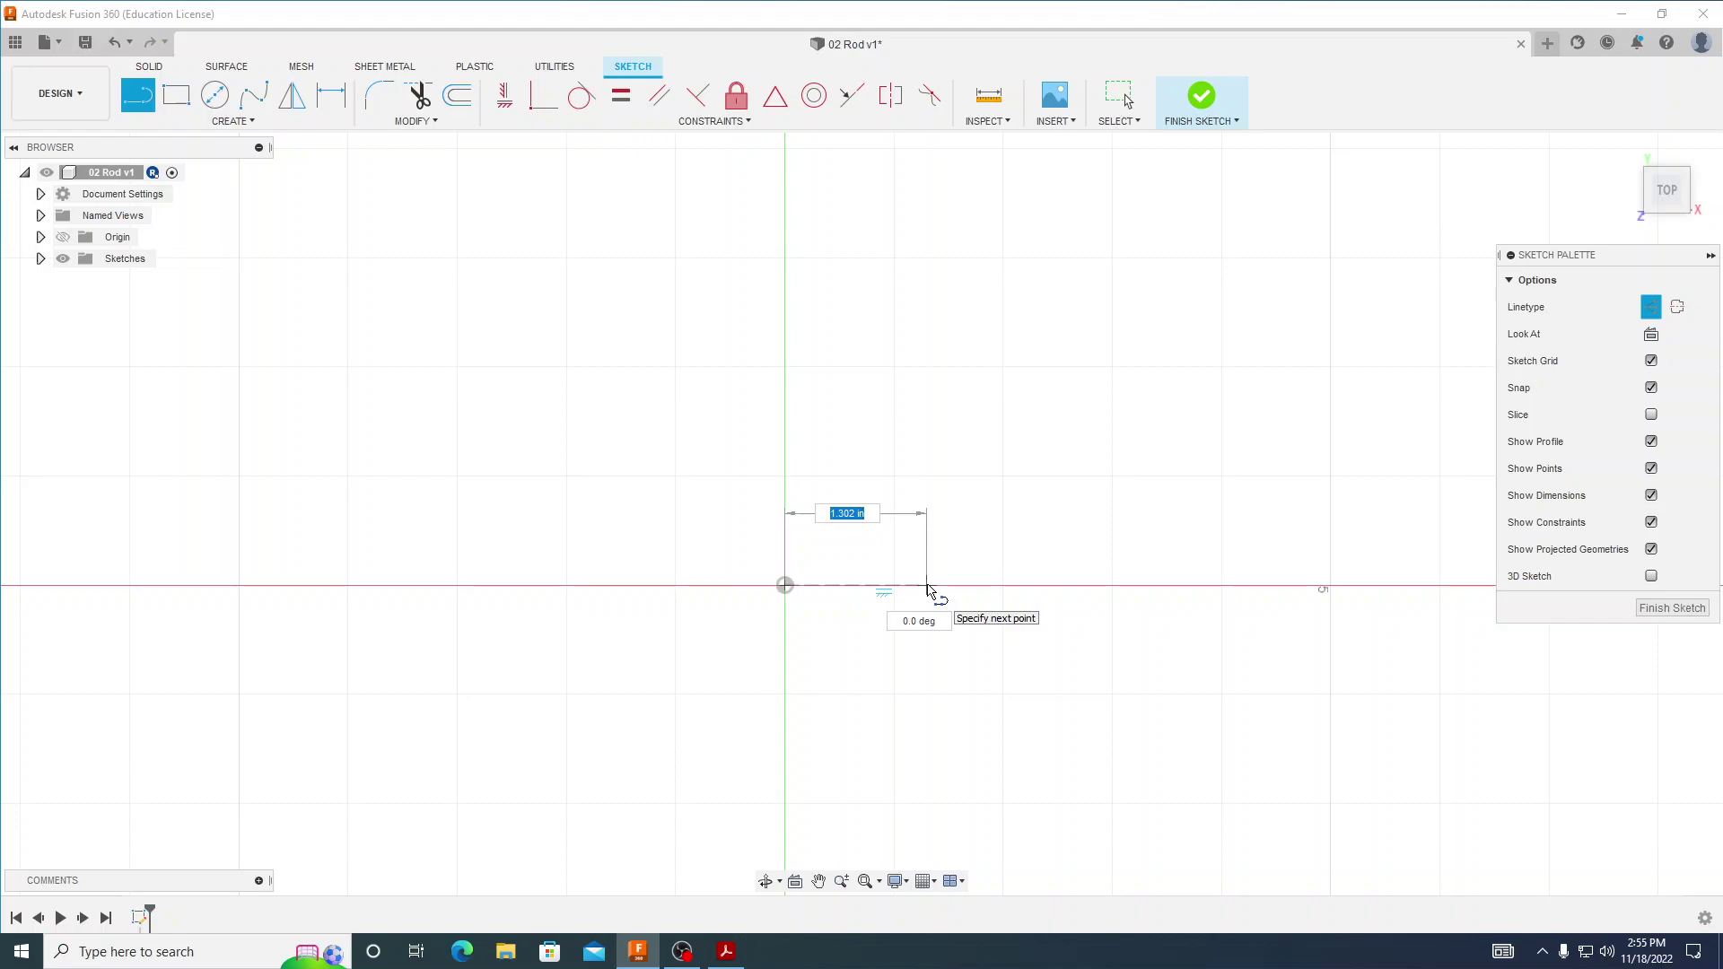
pyautogui.press('BackSpace')
pyautogui.write('.906')
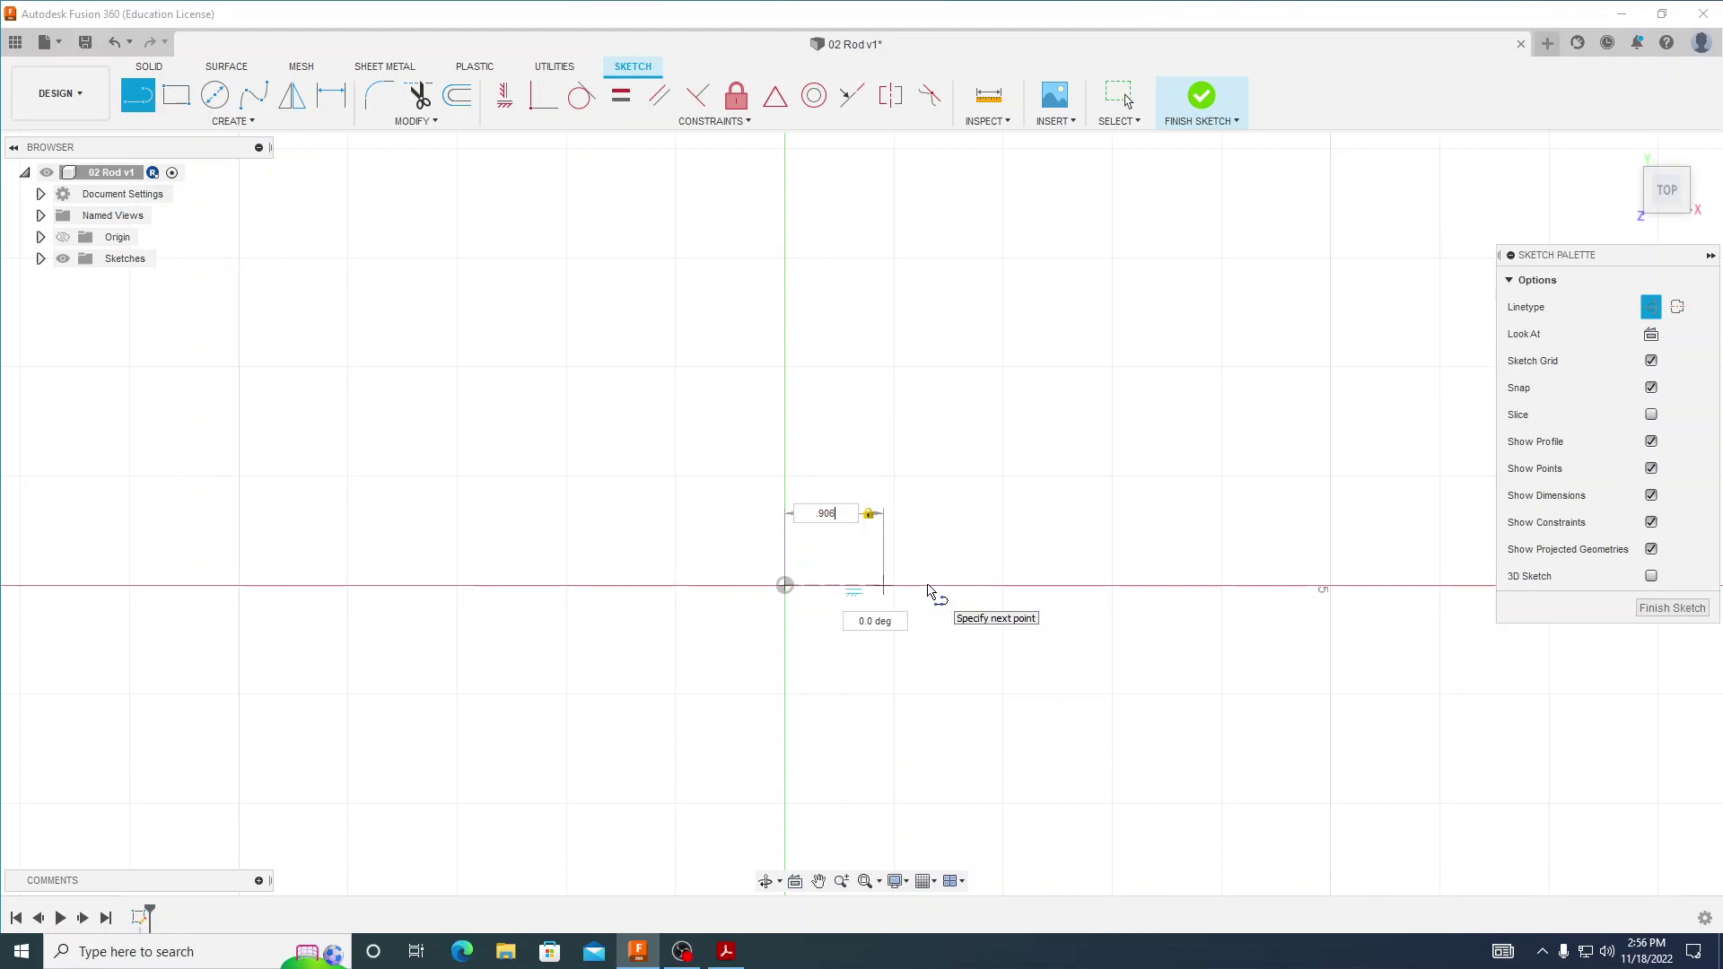
pyautogui.press('Return')
pyautogui.press('Escape')
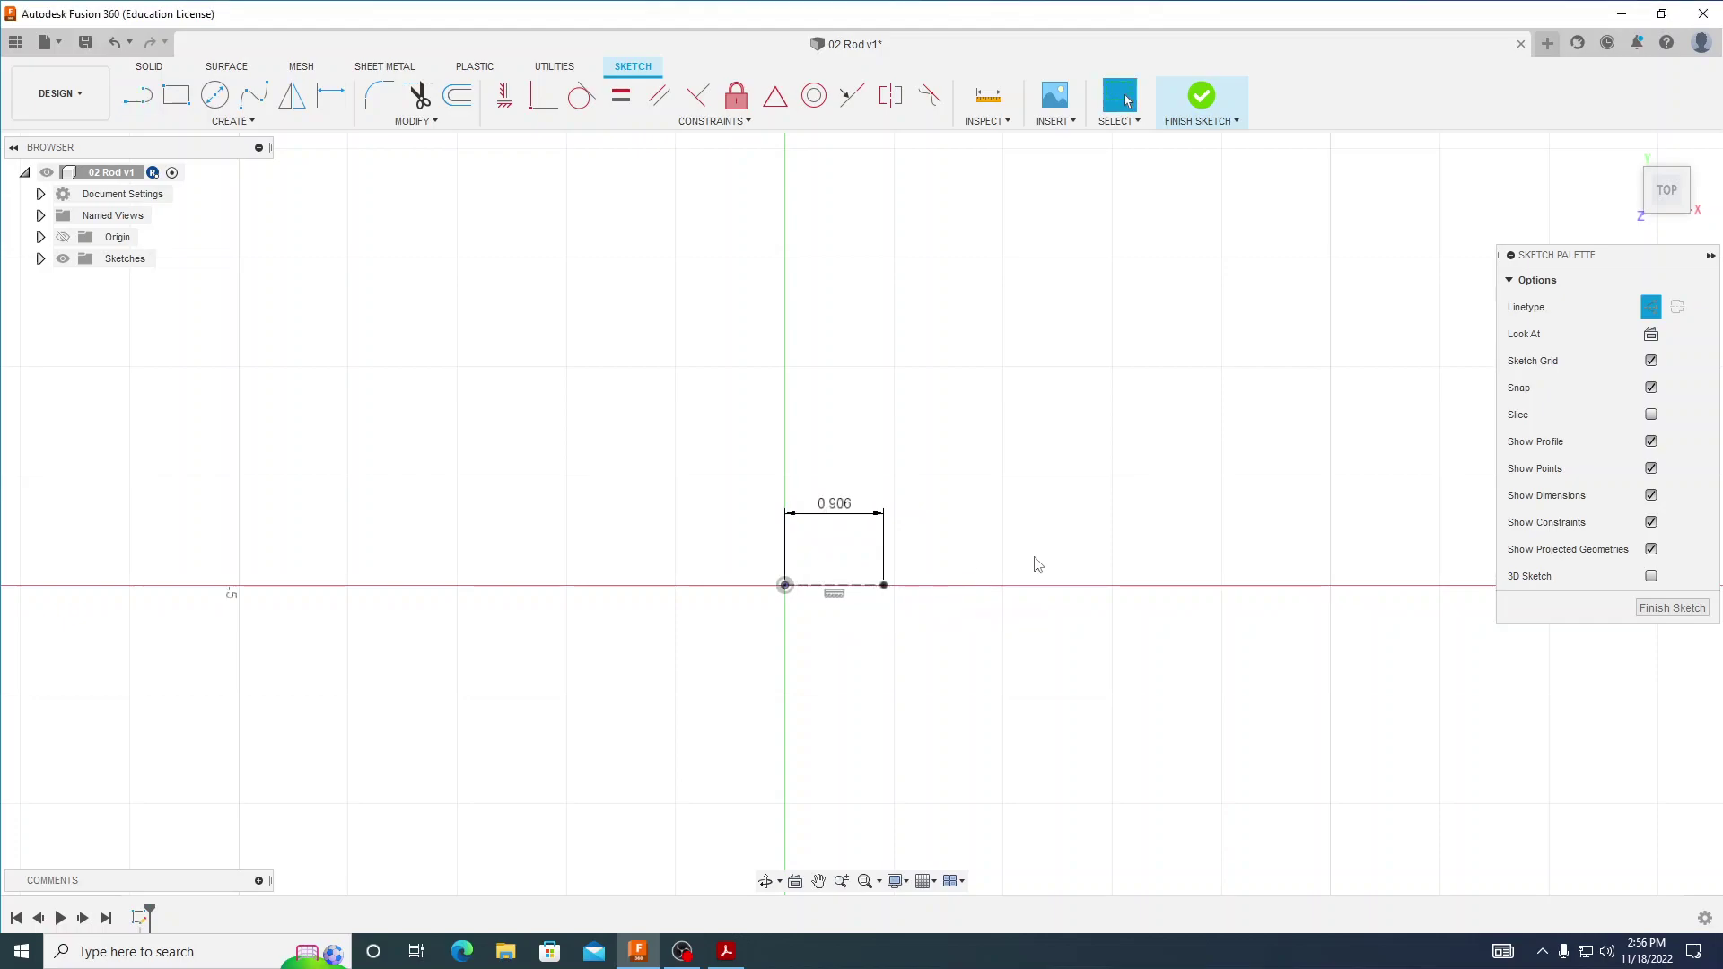
pyautogui.click(1653, 311)
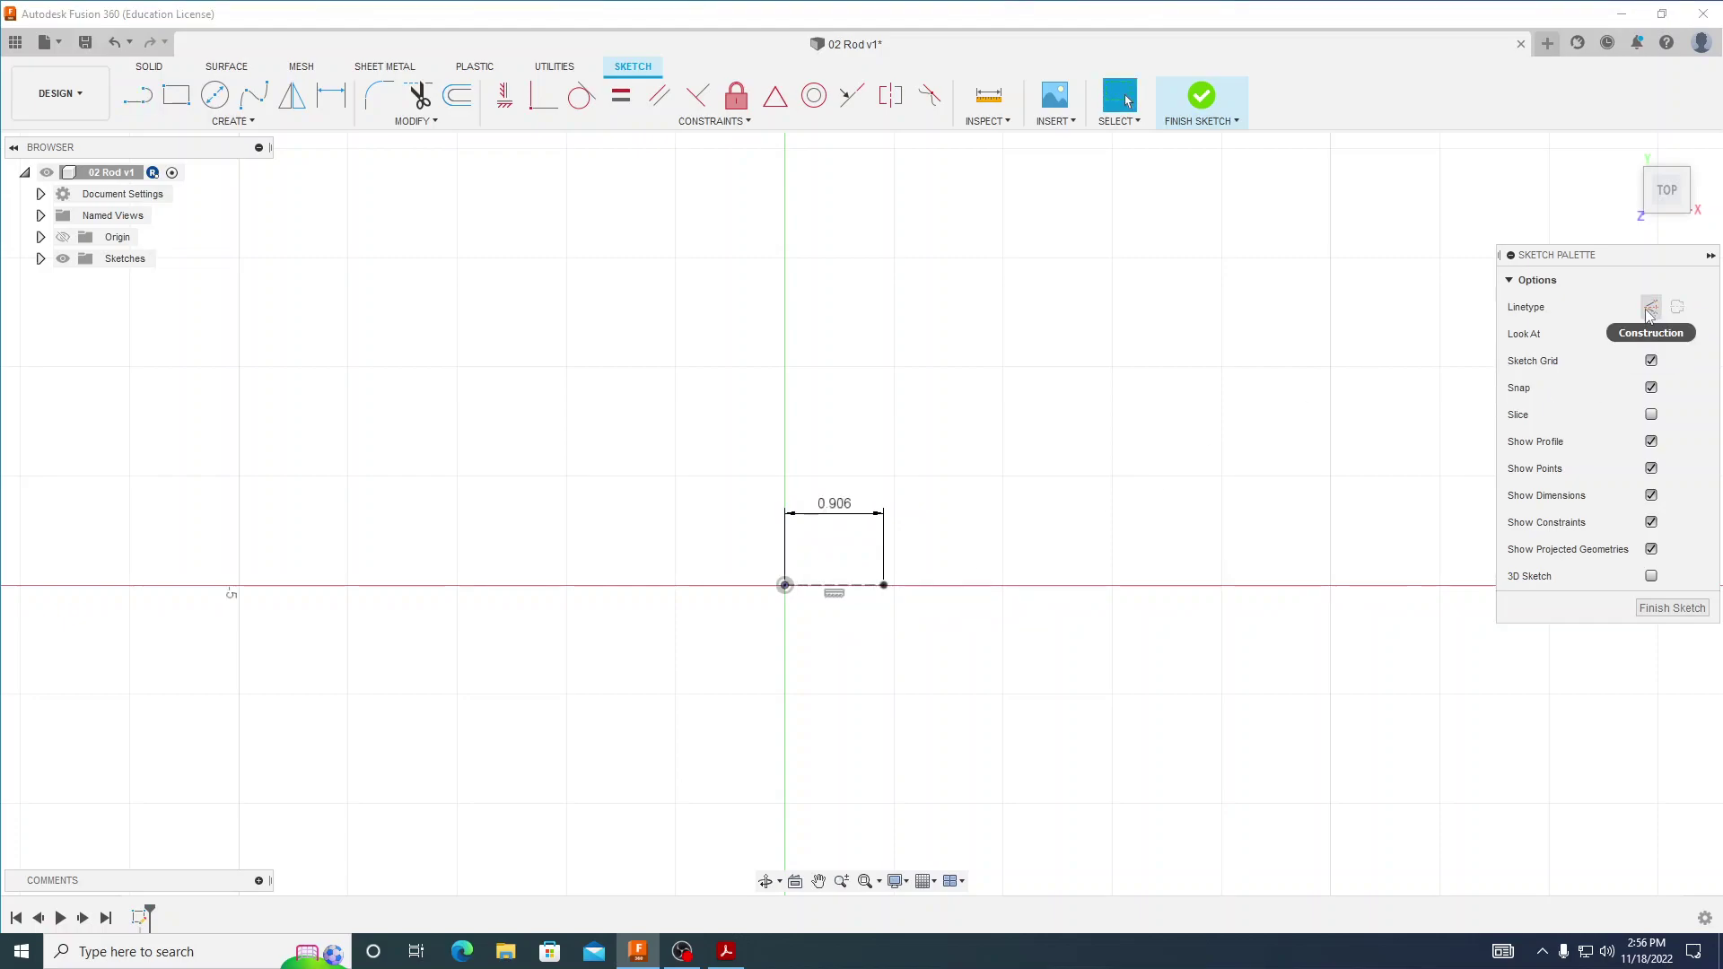
pyautogui.scroll(3, 871, 597)
pyautogui.scroll(4, 870, 596)
pyautogui.moveTo(777, 503)
pyautogui.mouseDown(button='middle')
pyautogui.moveTo(915, 462)
pyautogui.moveTo(936, 573)
pyautogui.mouseUp(button='middle')
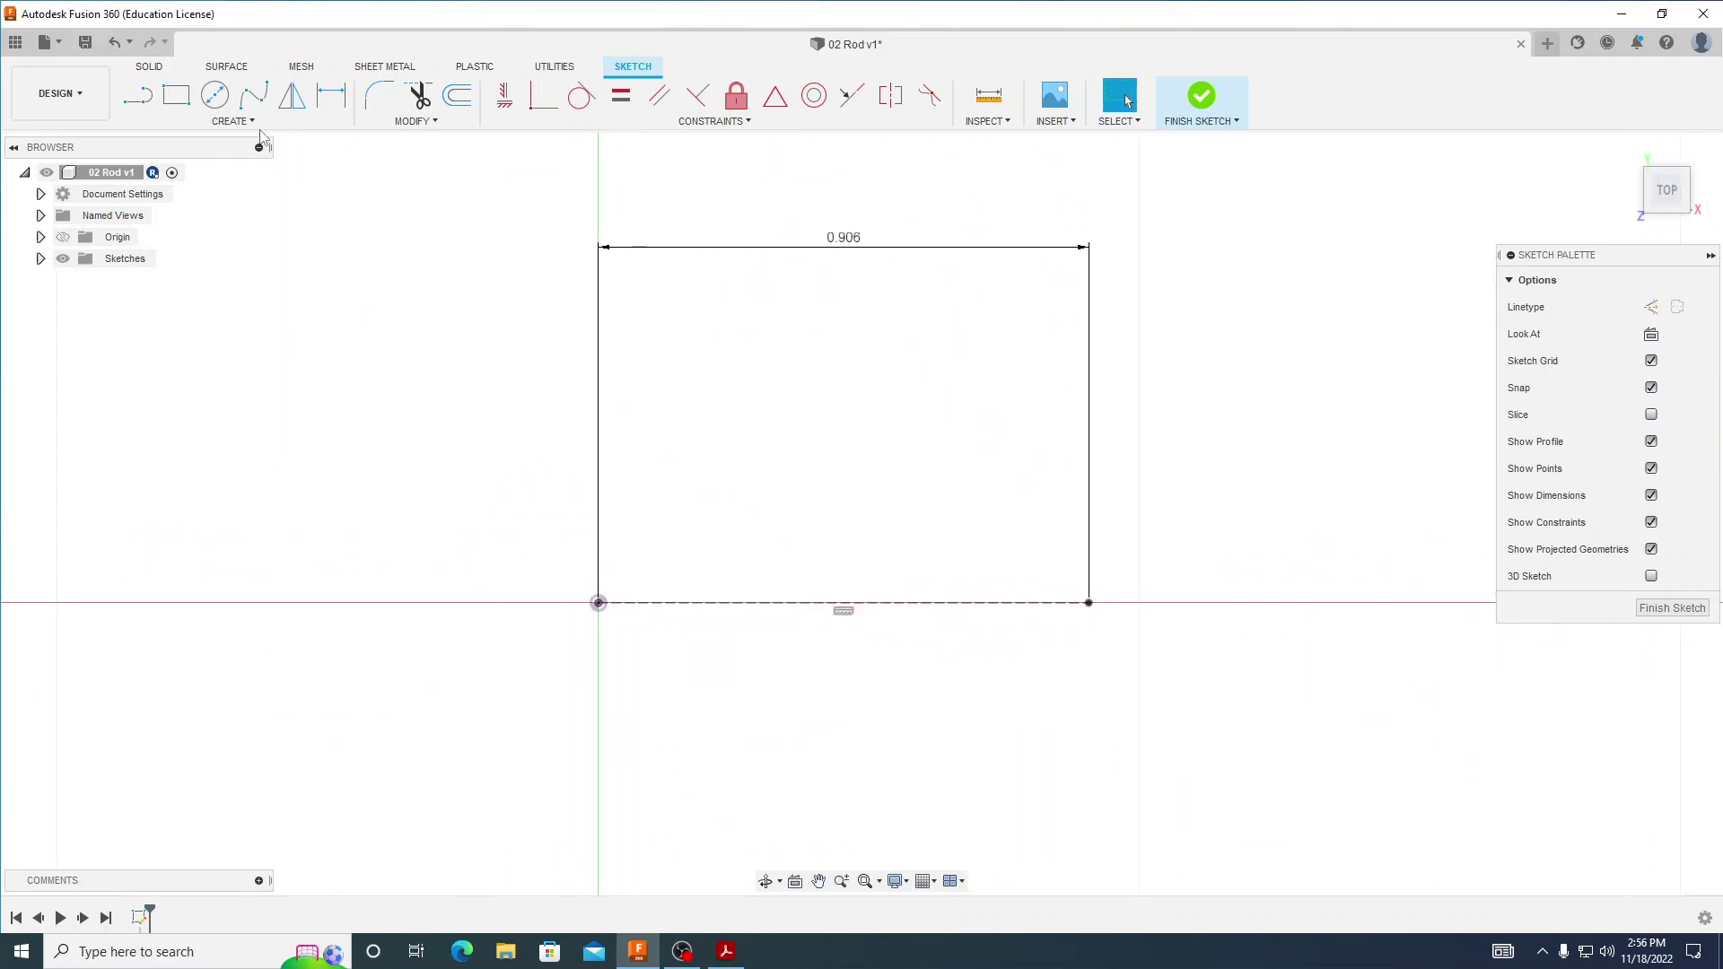
# - Draw a Ø0.50 circle centred on the origin
pyautogui.click(217, 98)
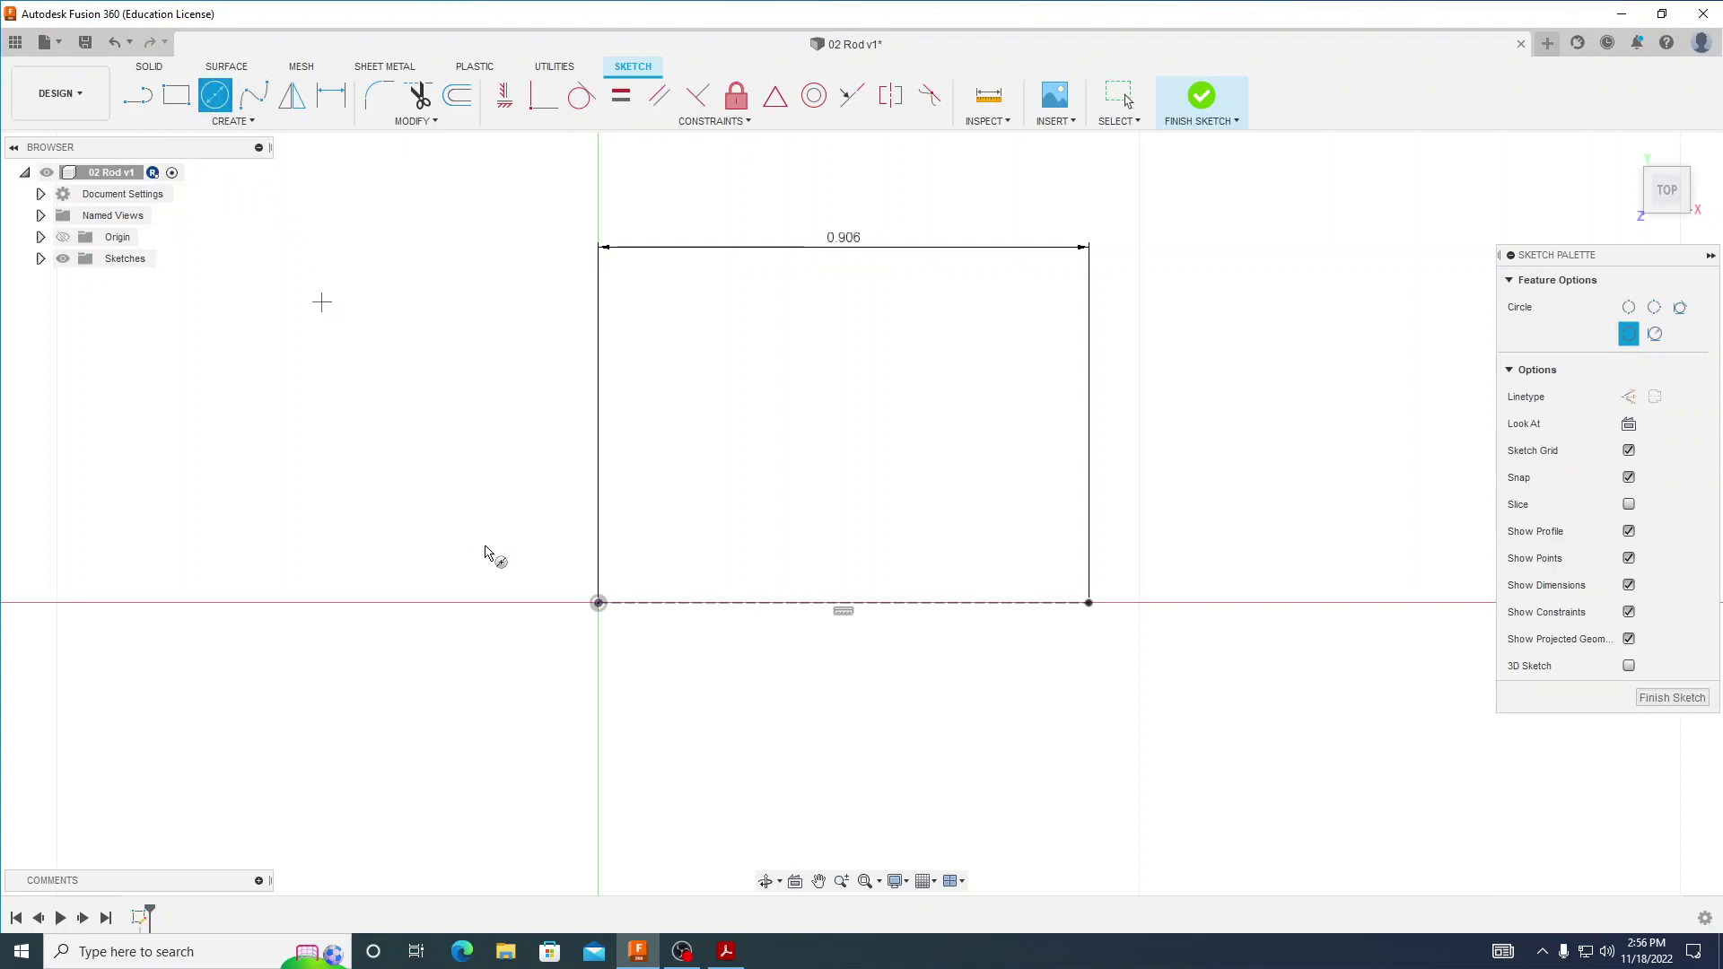
pyautogui.click(599, 602)
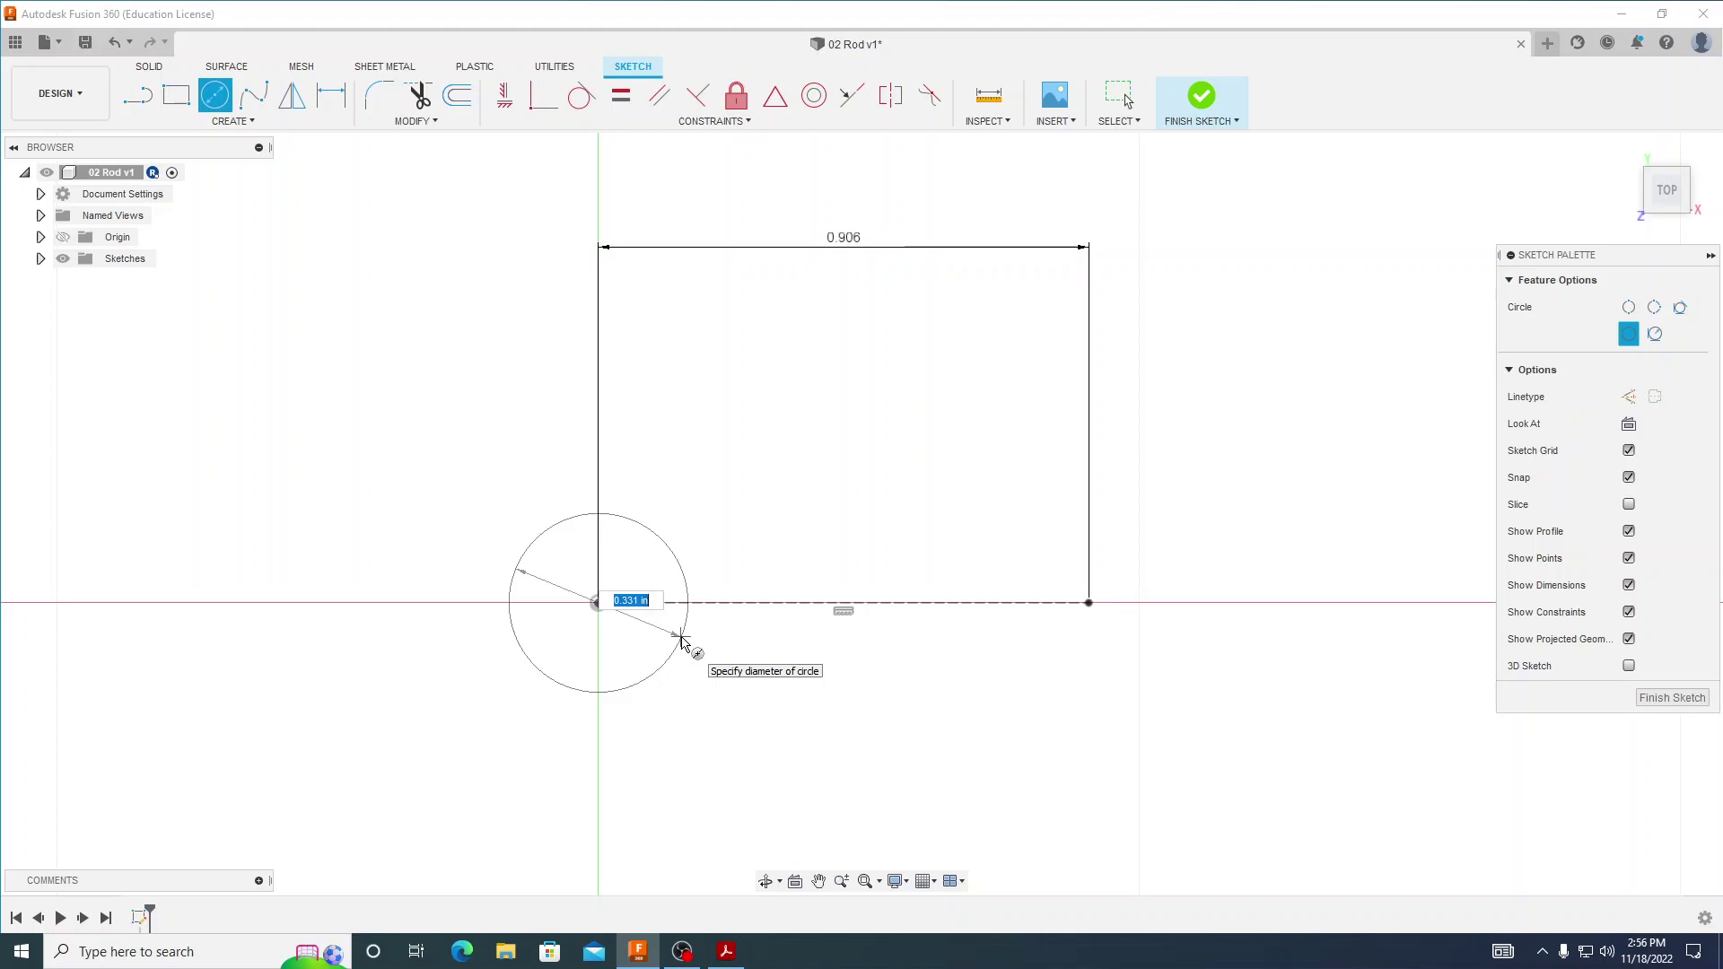
pyautogui.write('.5')
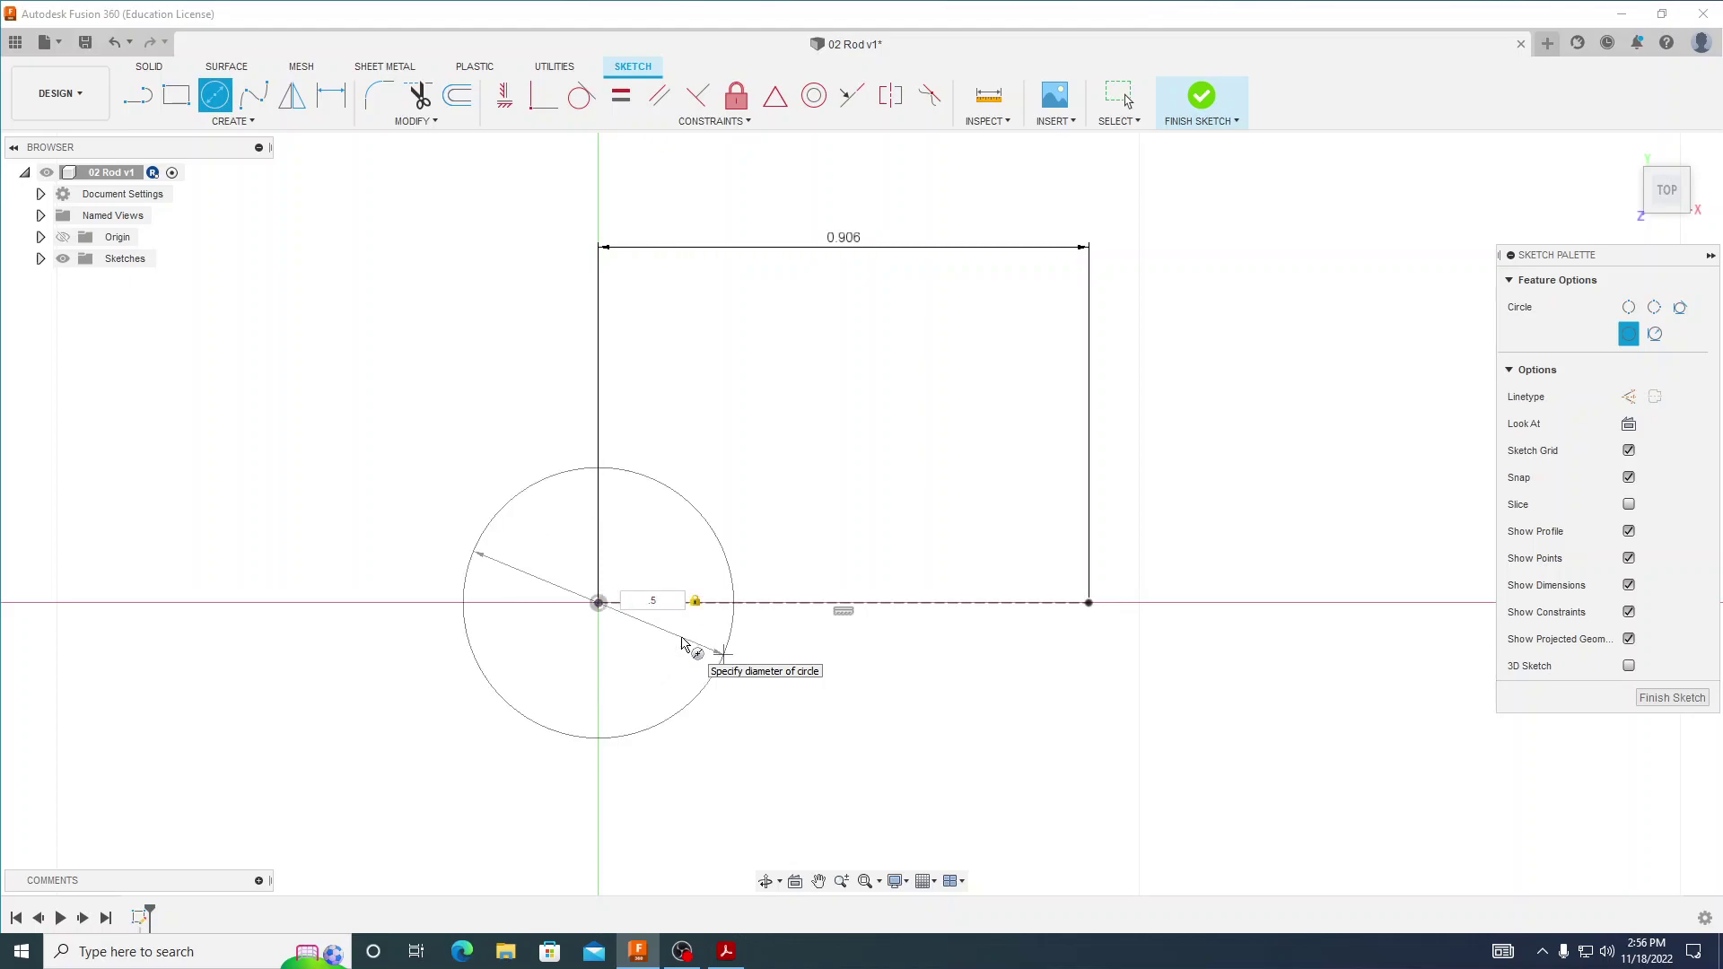
pyautogui.press('Return')
pyautogui.press('Escape')
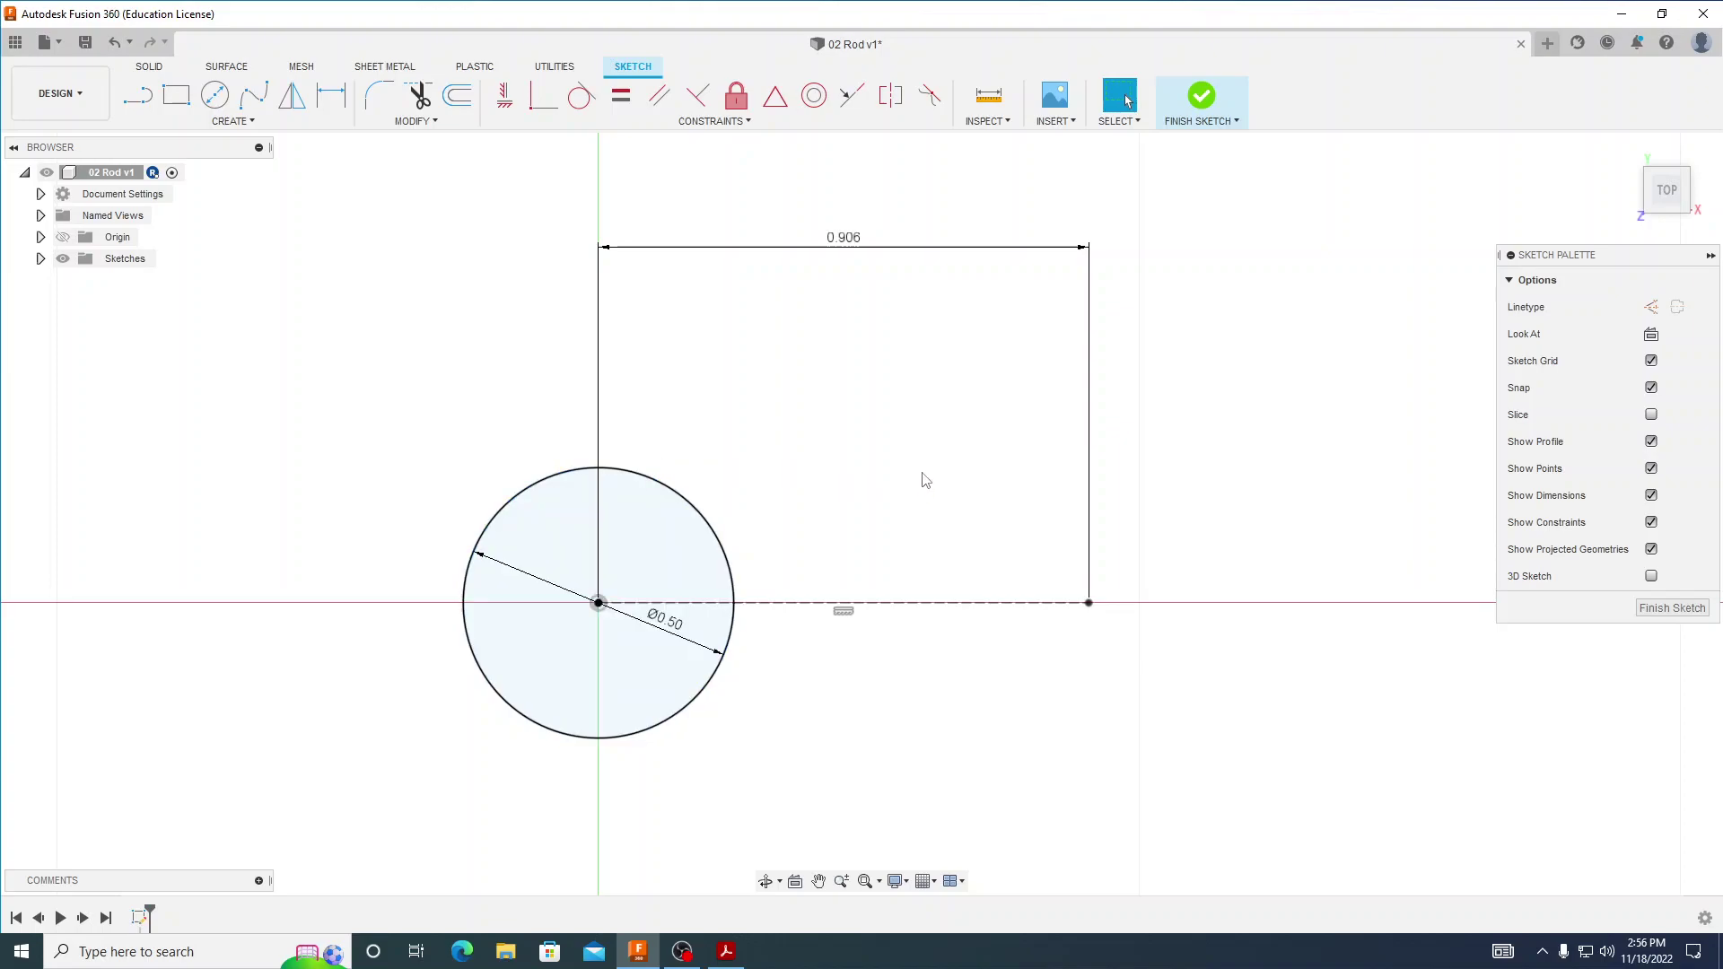
# - Draw a Ø0.25 circle centred on the far end of the 0.906 line
pyautogui.press('c')
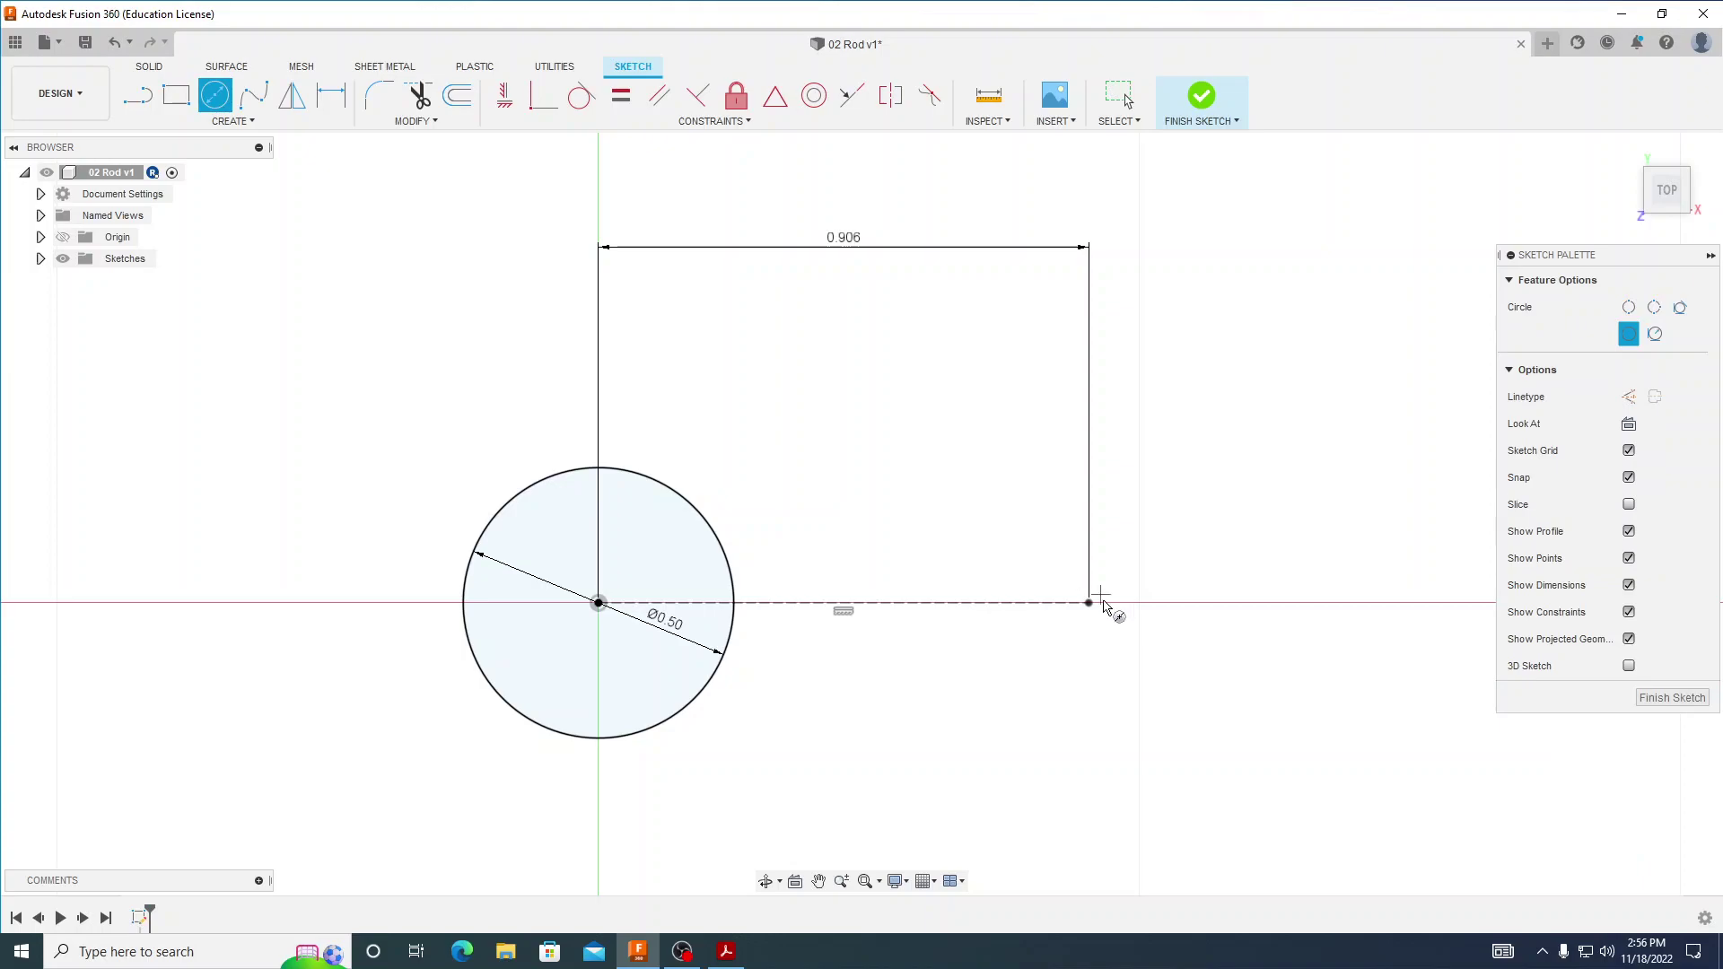
pyautogui.click(1091, 606)
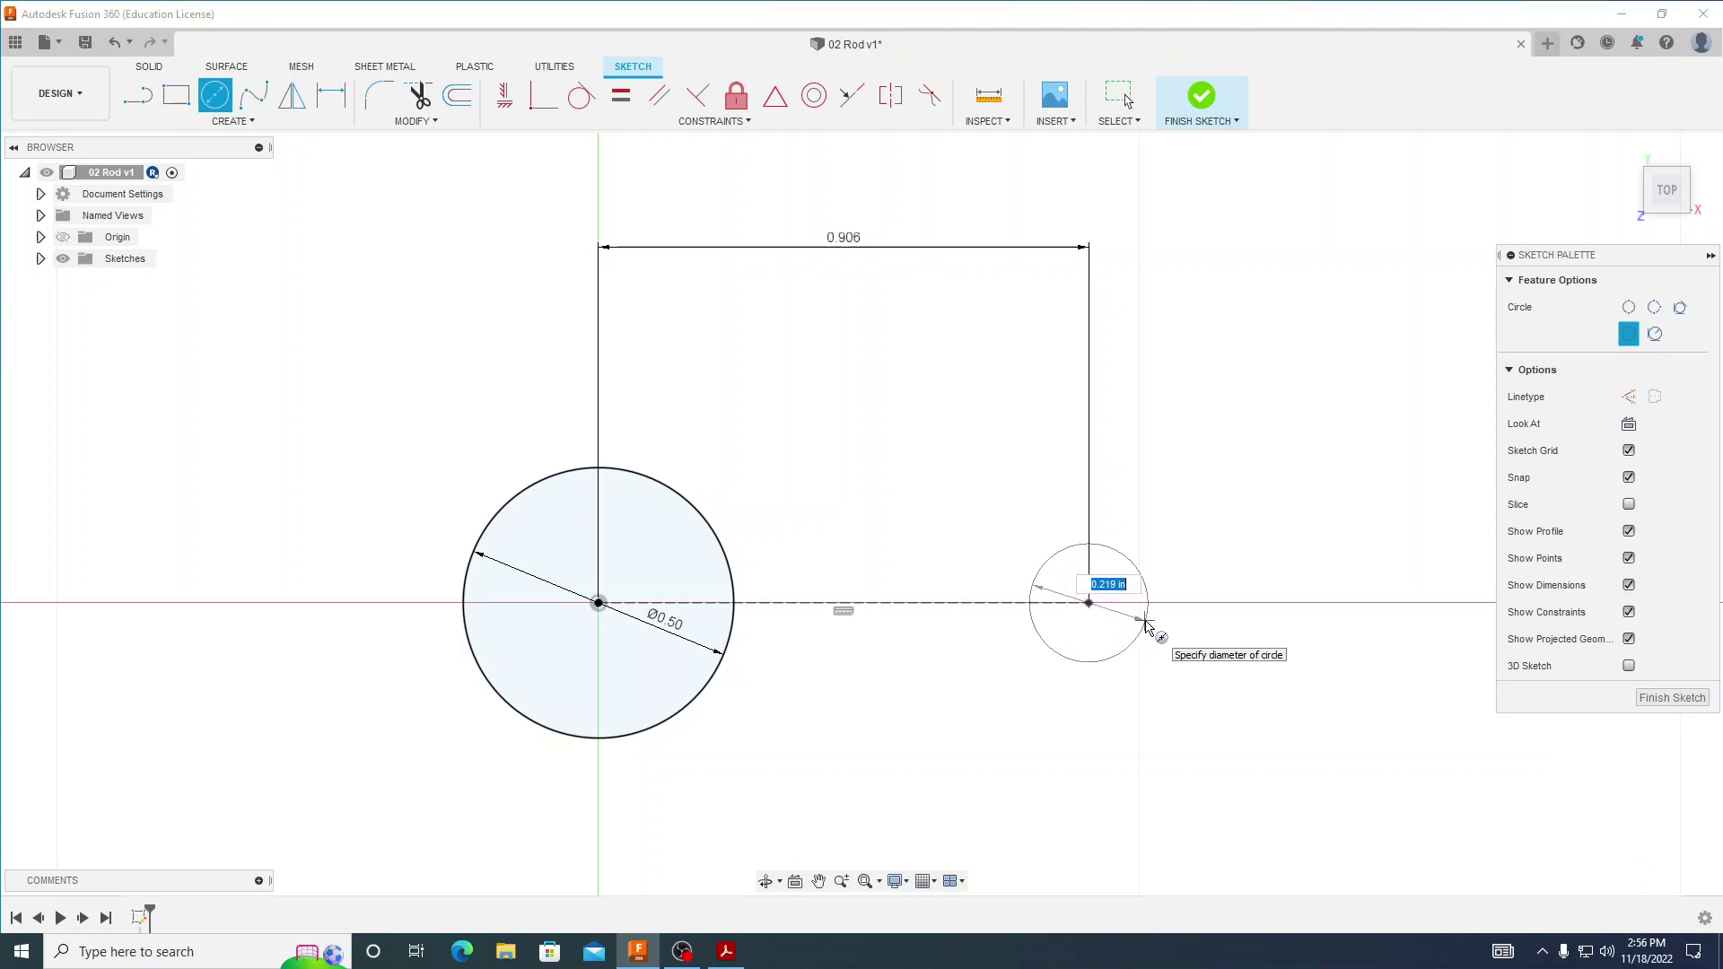
pyautogui.press('BackSpace')
pyautogui.write('.25')
pyautogui.press('Return')
pyautogui.press('Escape')
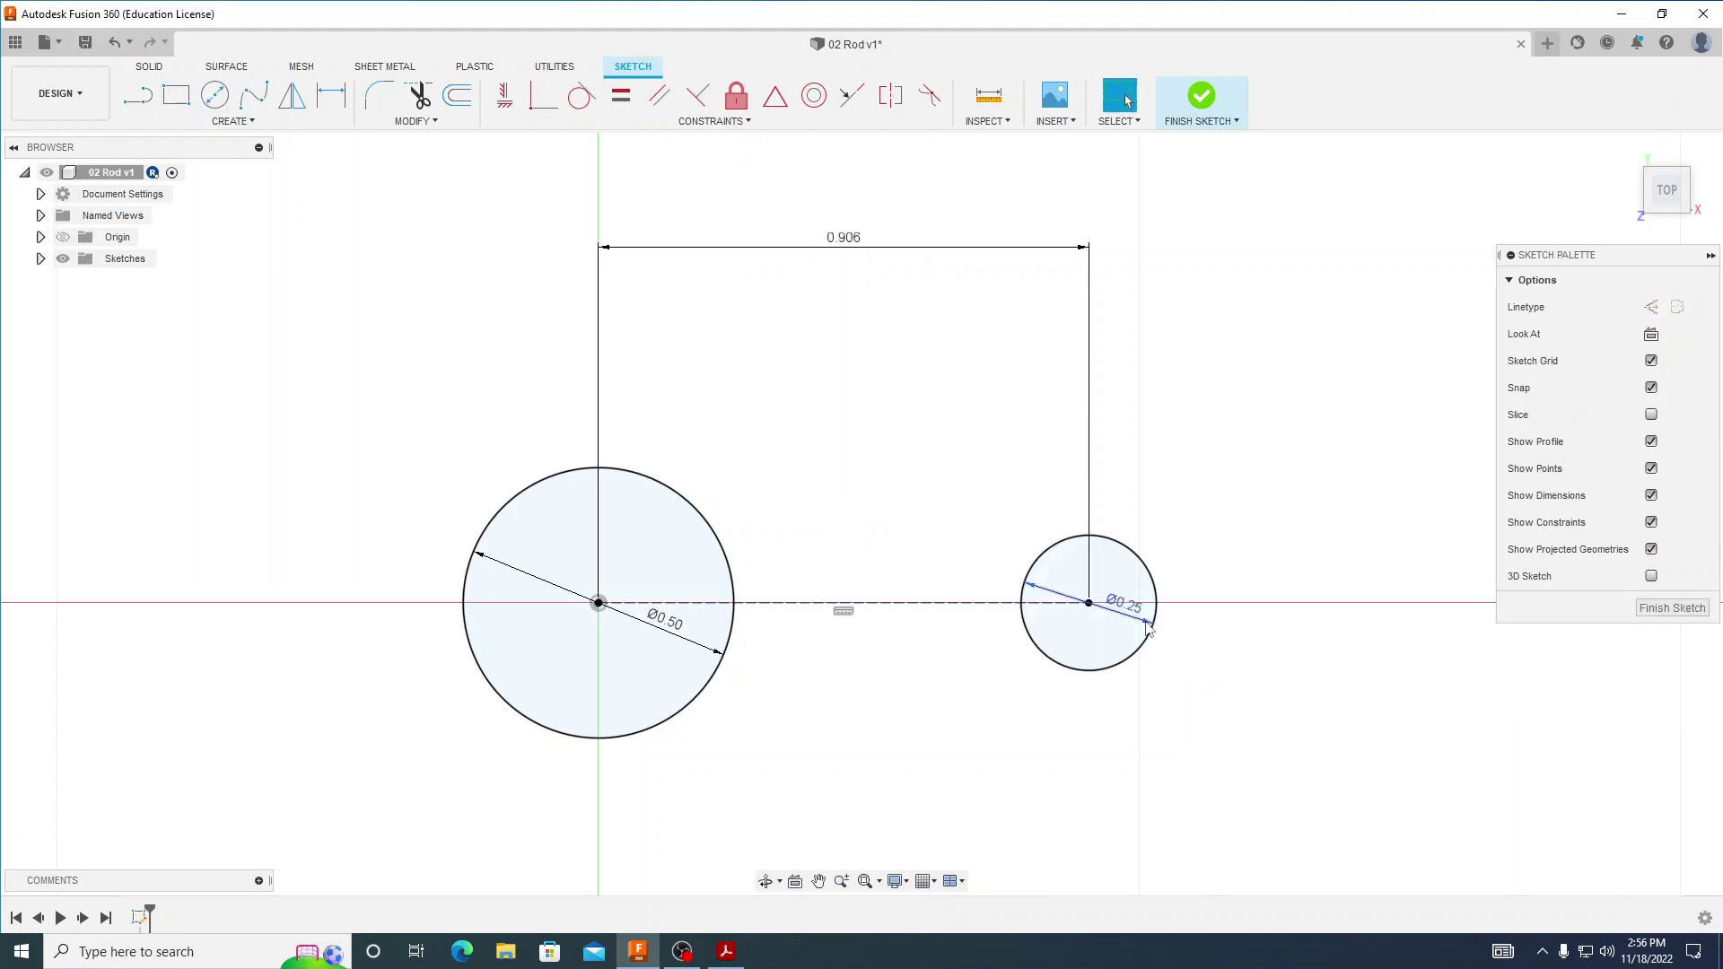
pyautogui.click(726, 953)
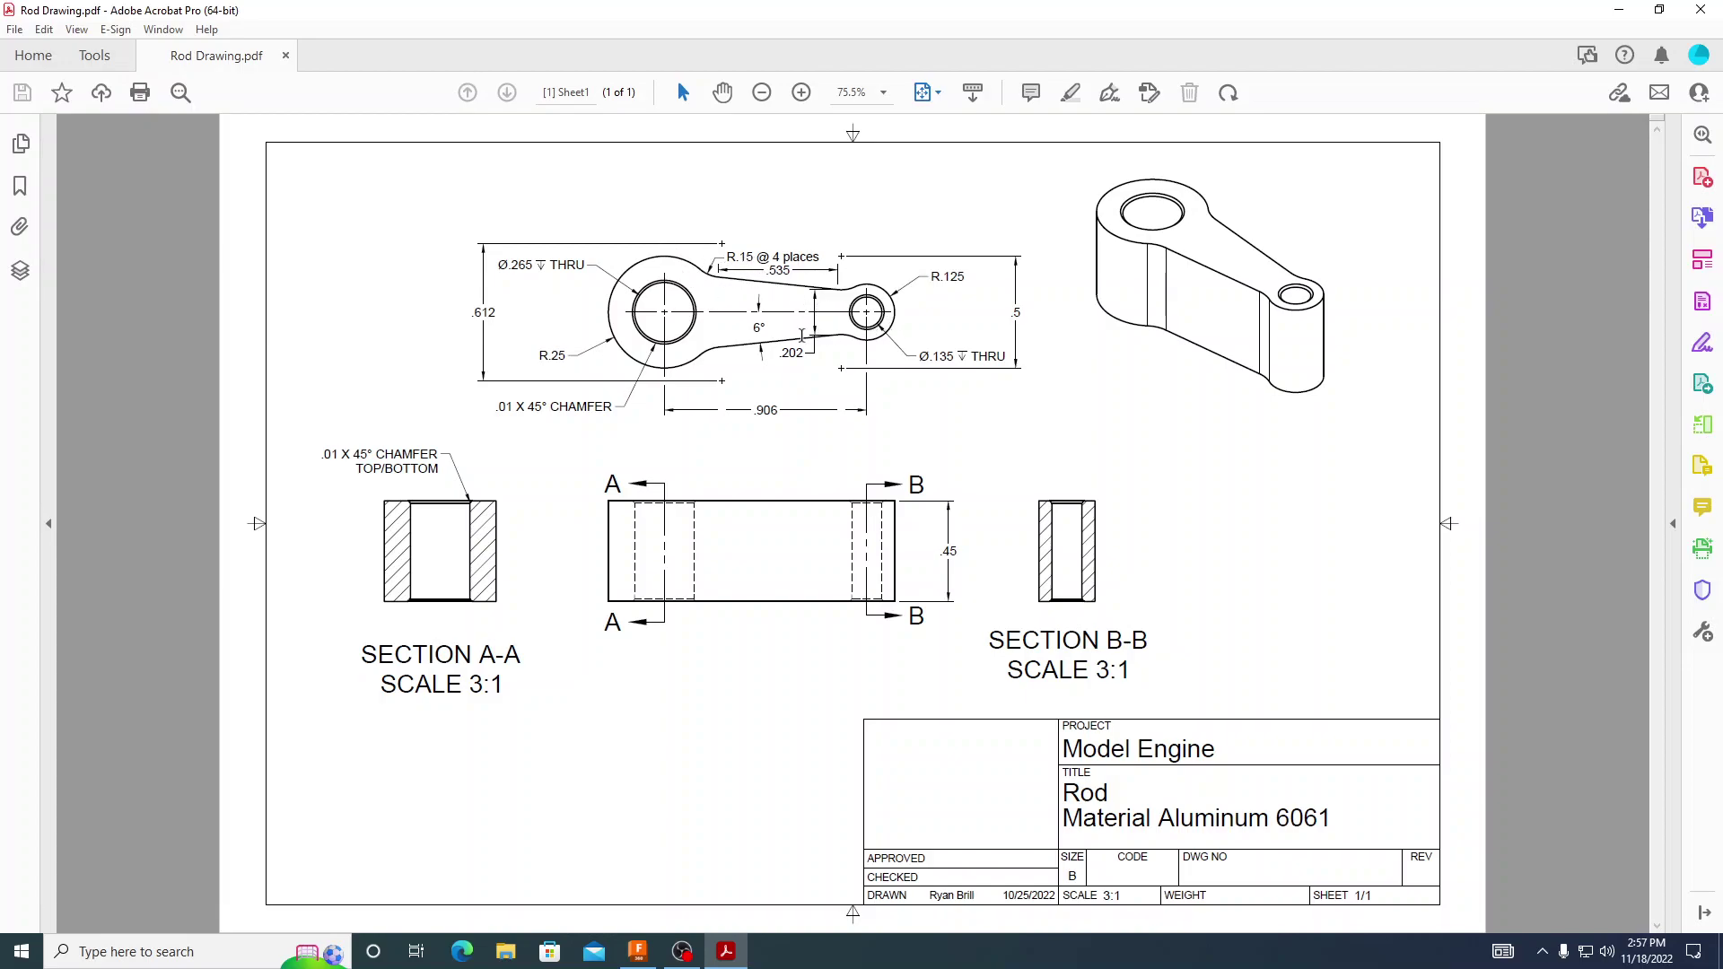
pyautogui.click(1619, 11)
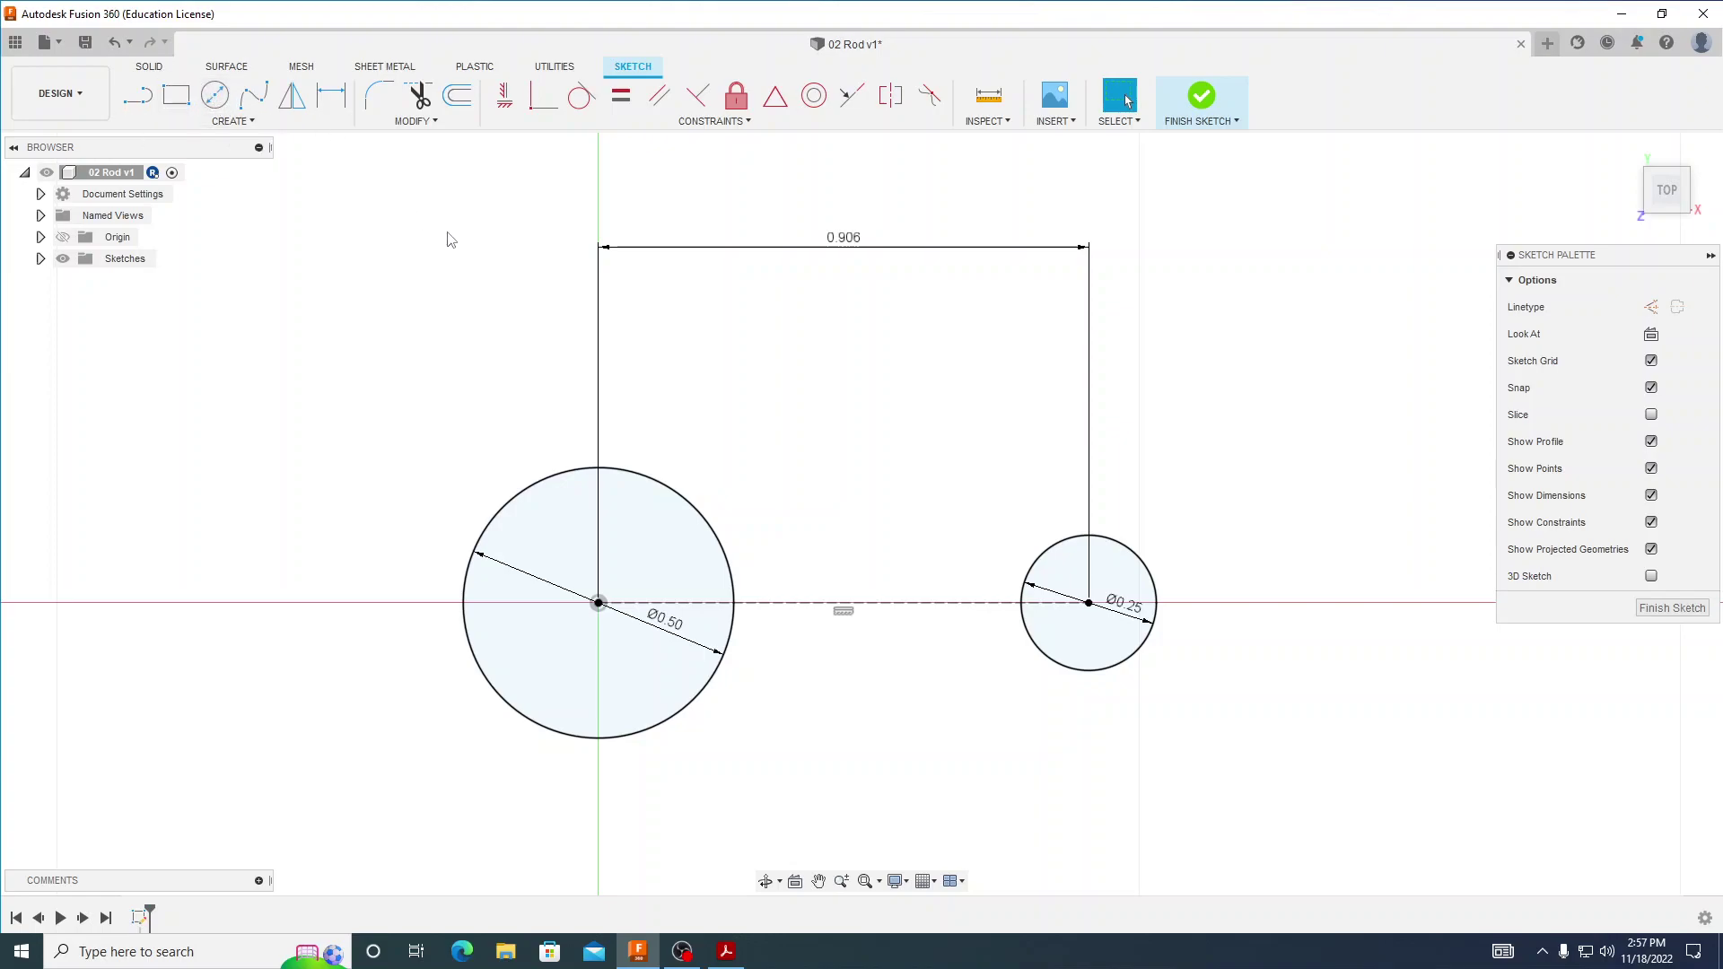
# - Place two Ø0.30 circles, one above and one below the Ø0.50 circle
pyautogui.press('c')
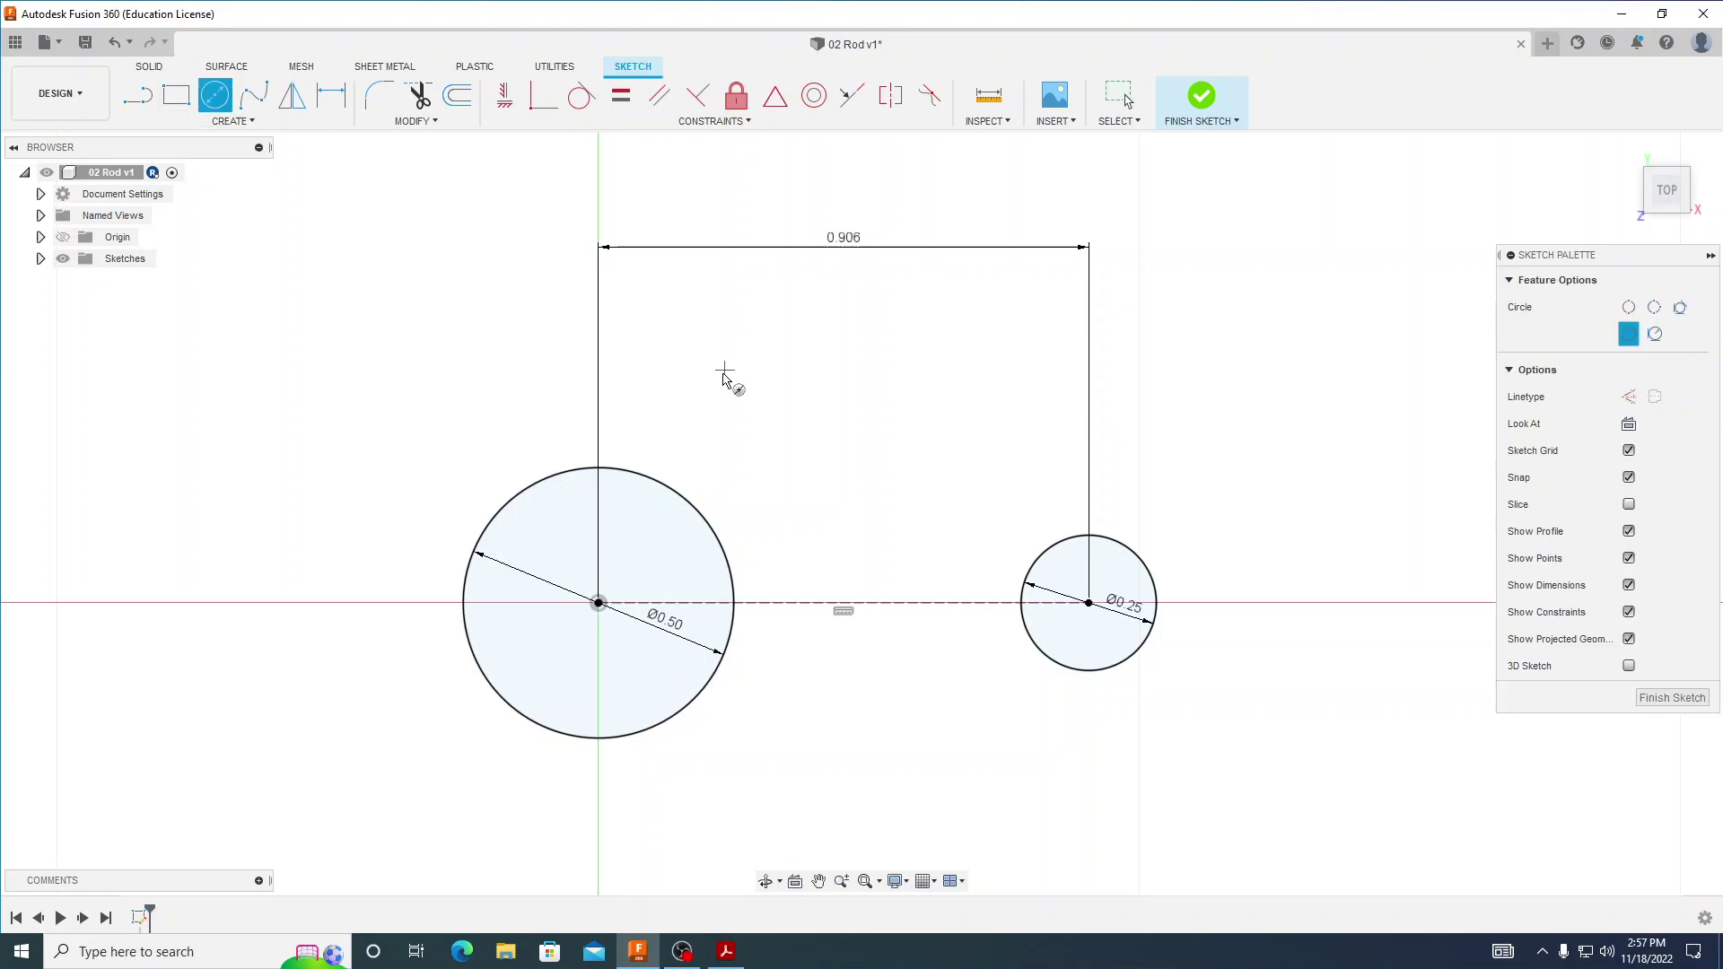
pyautogui.click(656, 365)
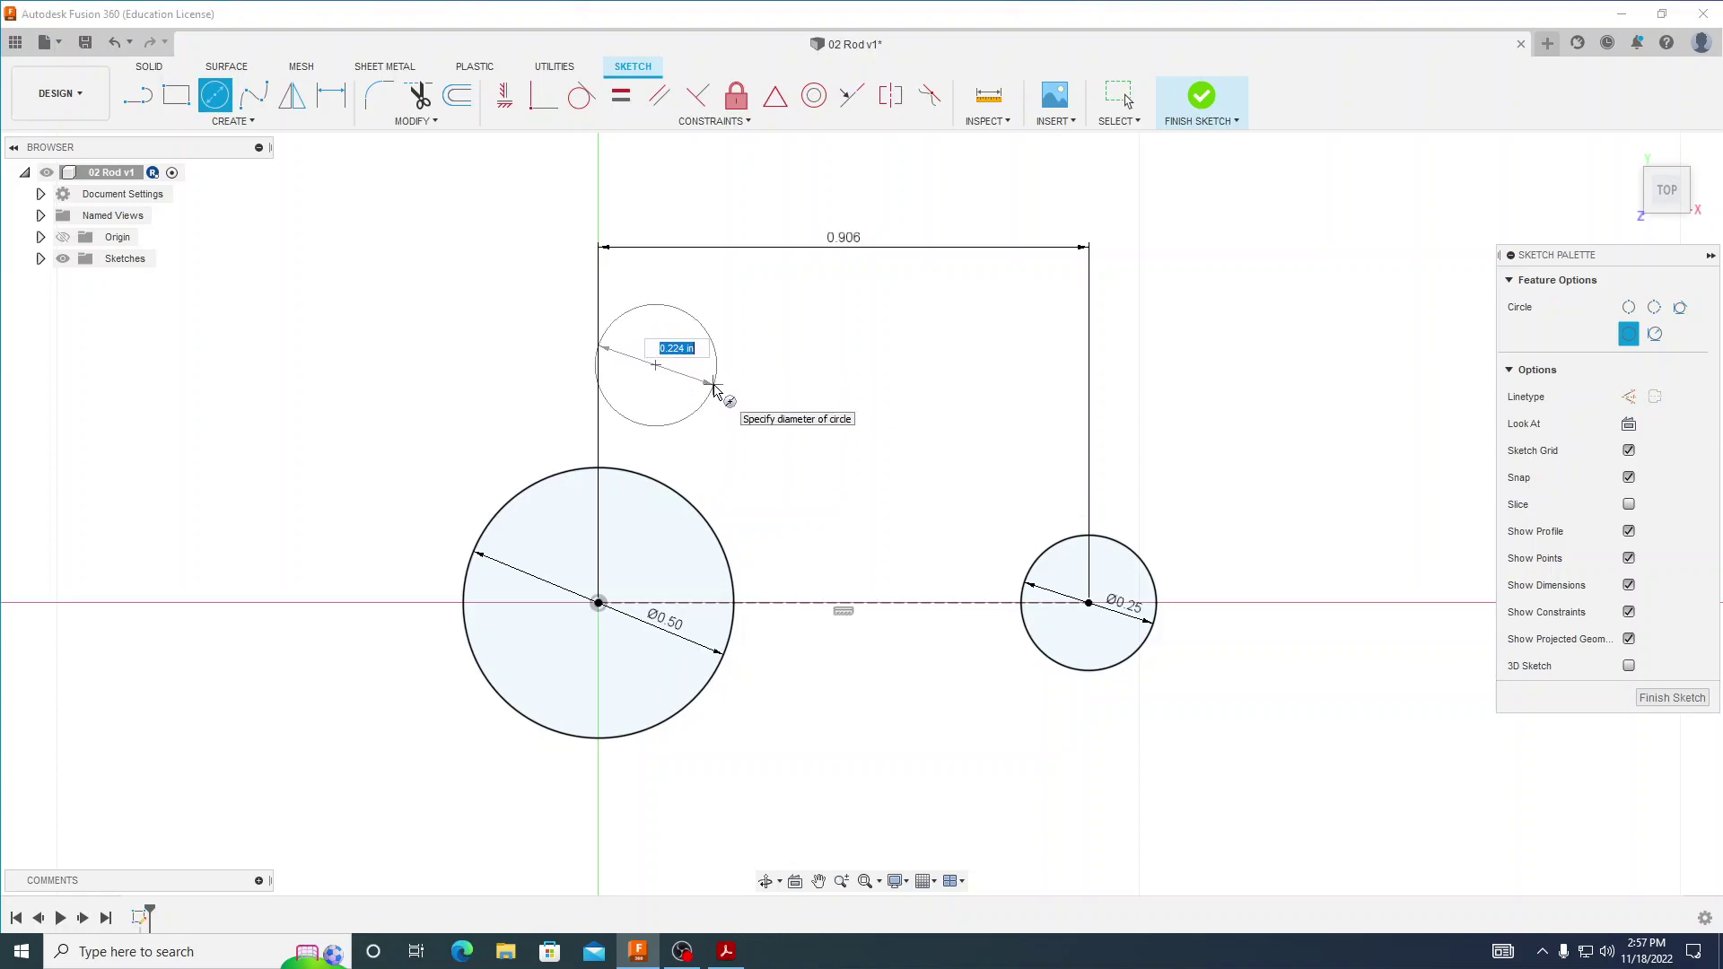
pyautogui.write('.3')
pyautogui.press('Return')
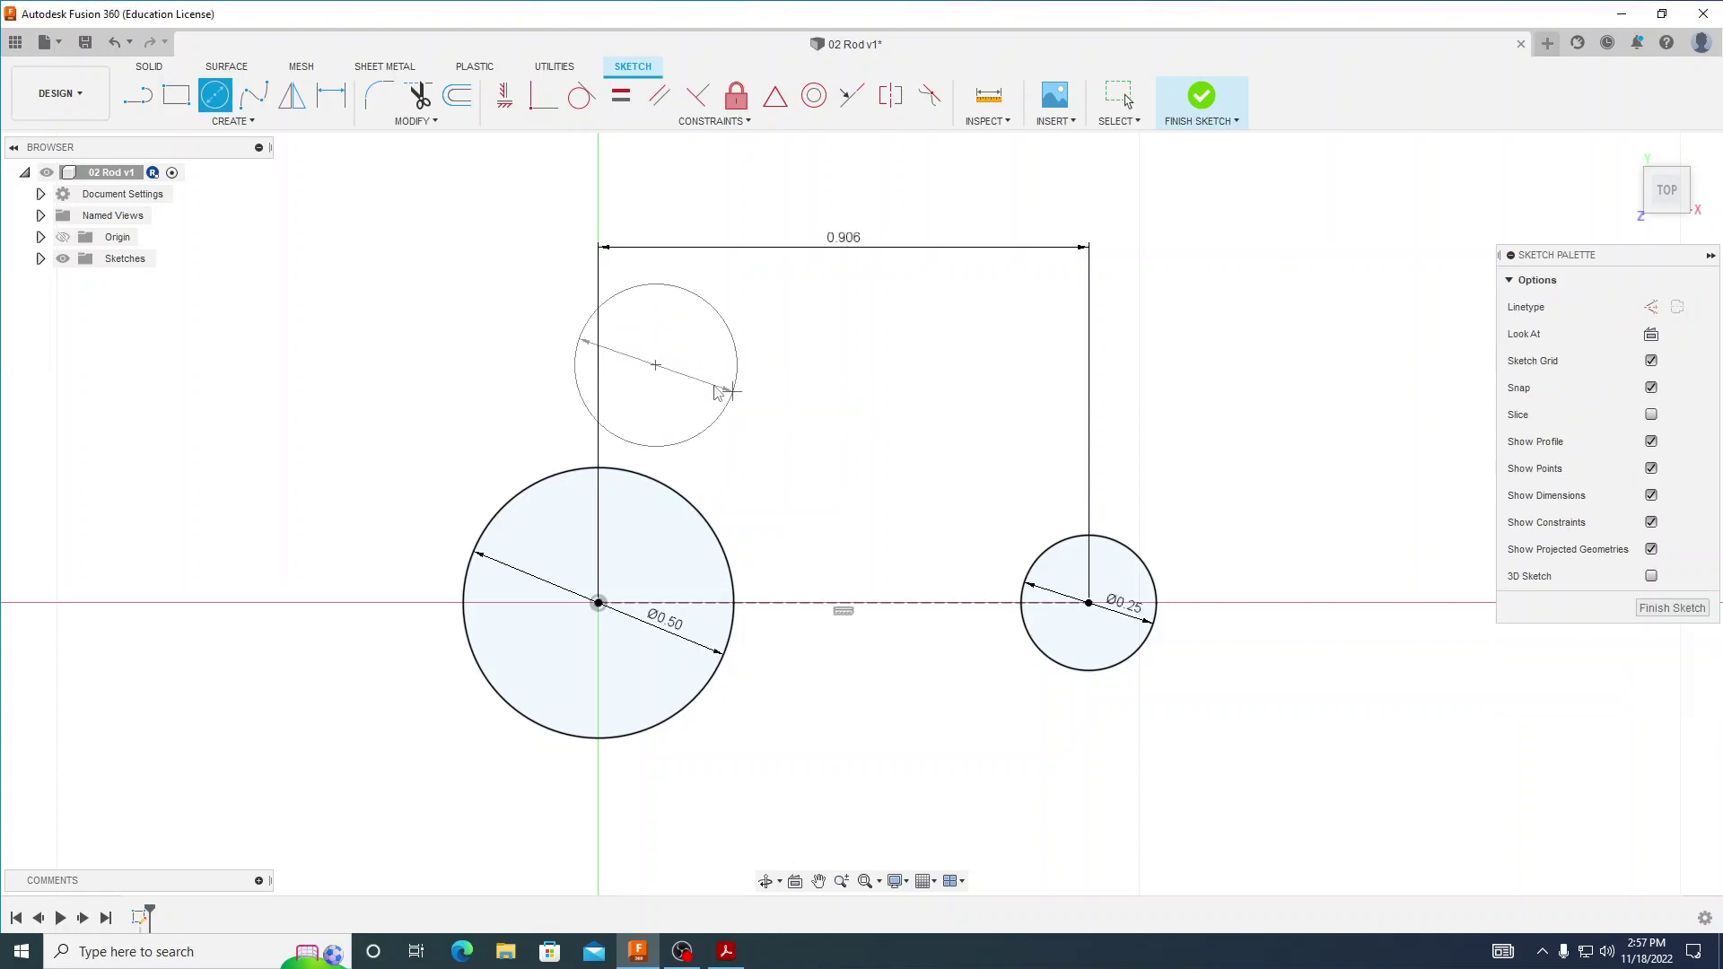
pyautogui.click(753, 756)
pyautogui.press('Return')
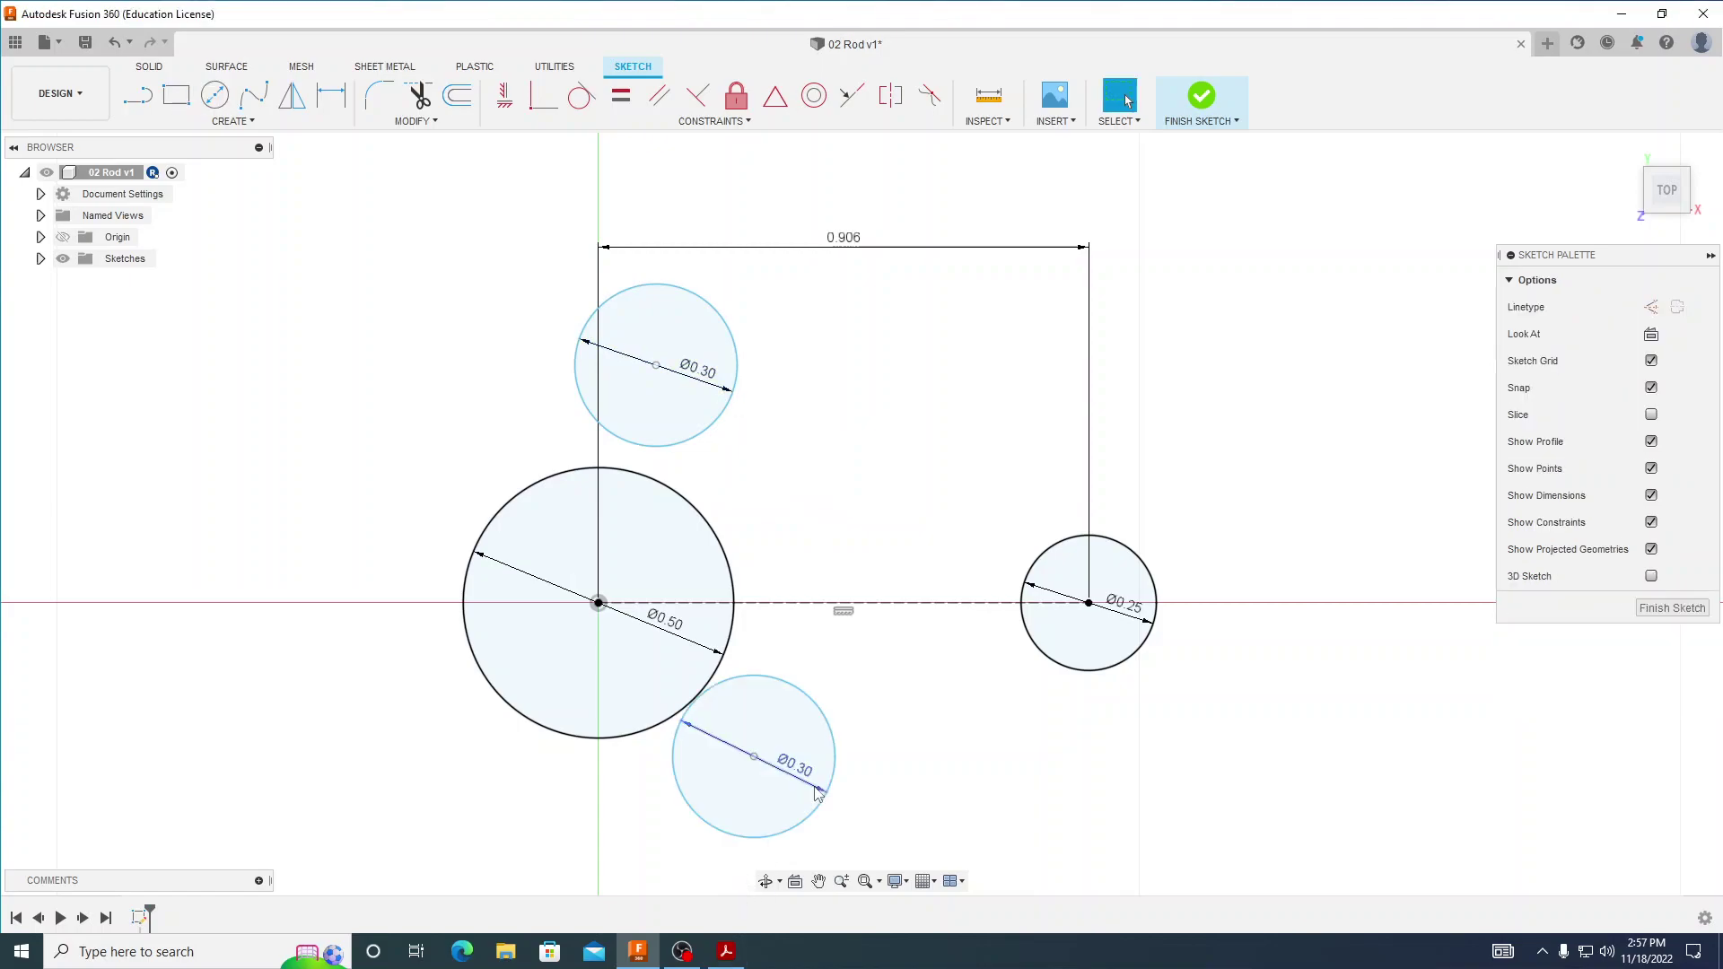
# - Place two Ø0.30 circles, one above and one below the Ø0.25 circle
pyautogui.click(1038, 384)
pyautogui.write('.3')
pyautogui.press('Return')
pyautogui.press('Escape')
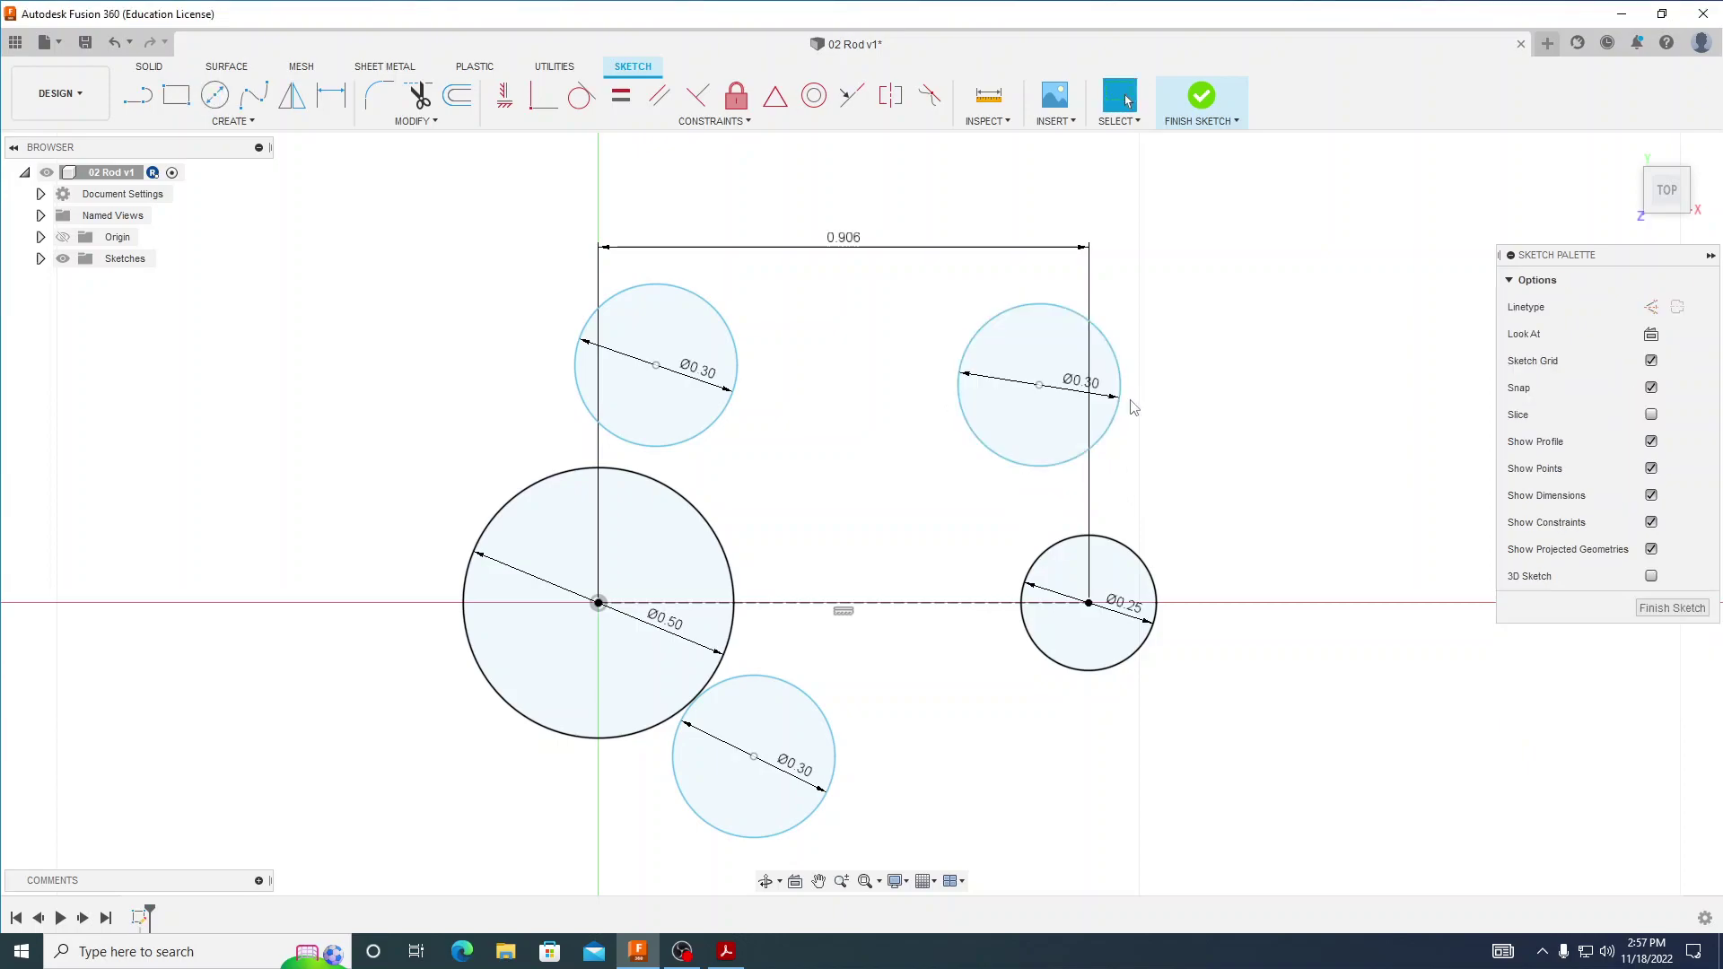
pyautogui.press('c')
pyautogui.click(1048, 791)
pyautogui.write('.3')
pyautogui.press('Return')
pyautogui.press('Escape')
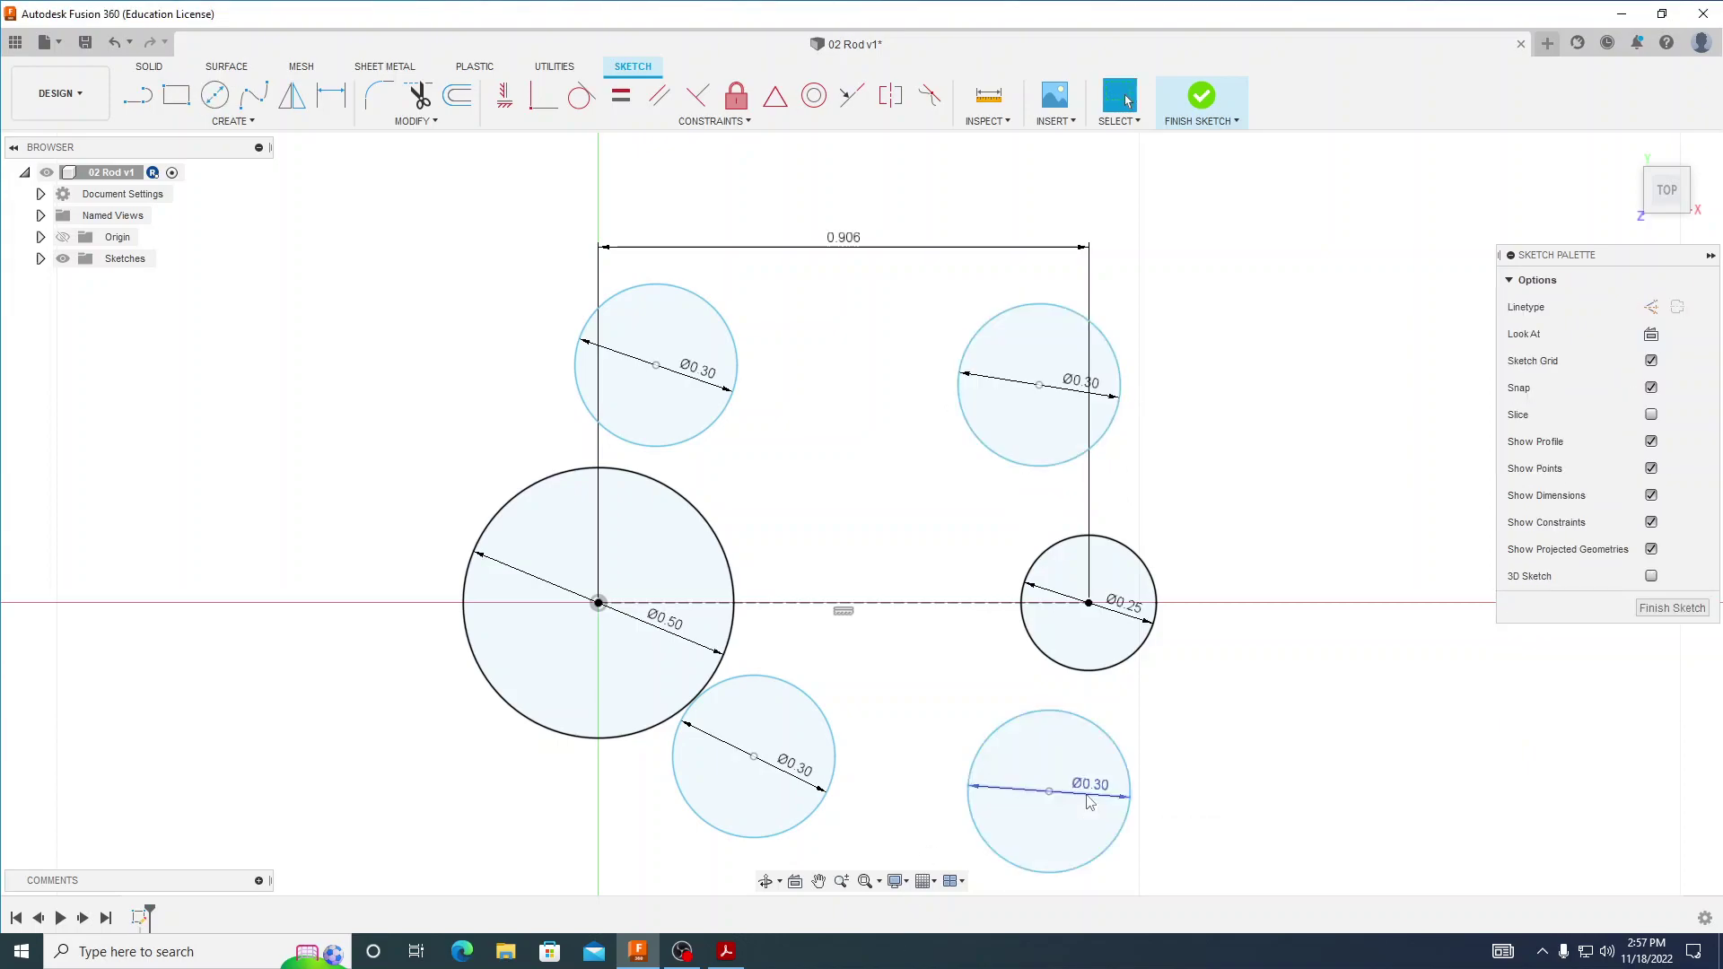
# - Draw an upper and a lower line spanning from the large circle past the small one
pyautogui.click(137, 96)
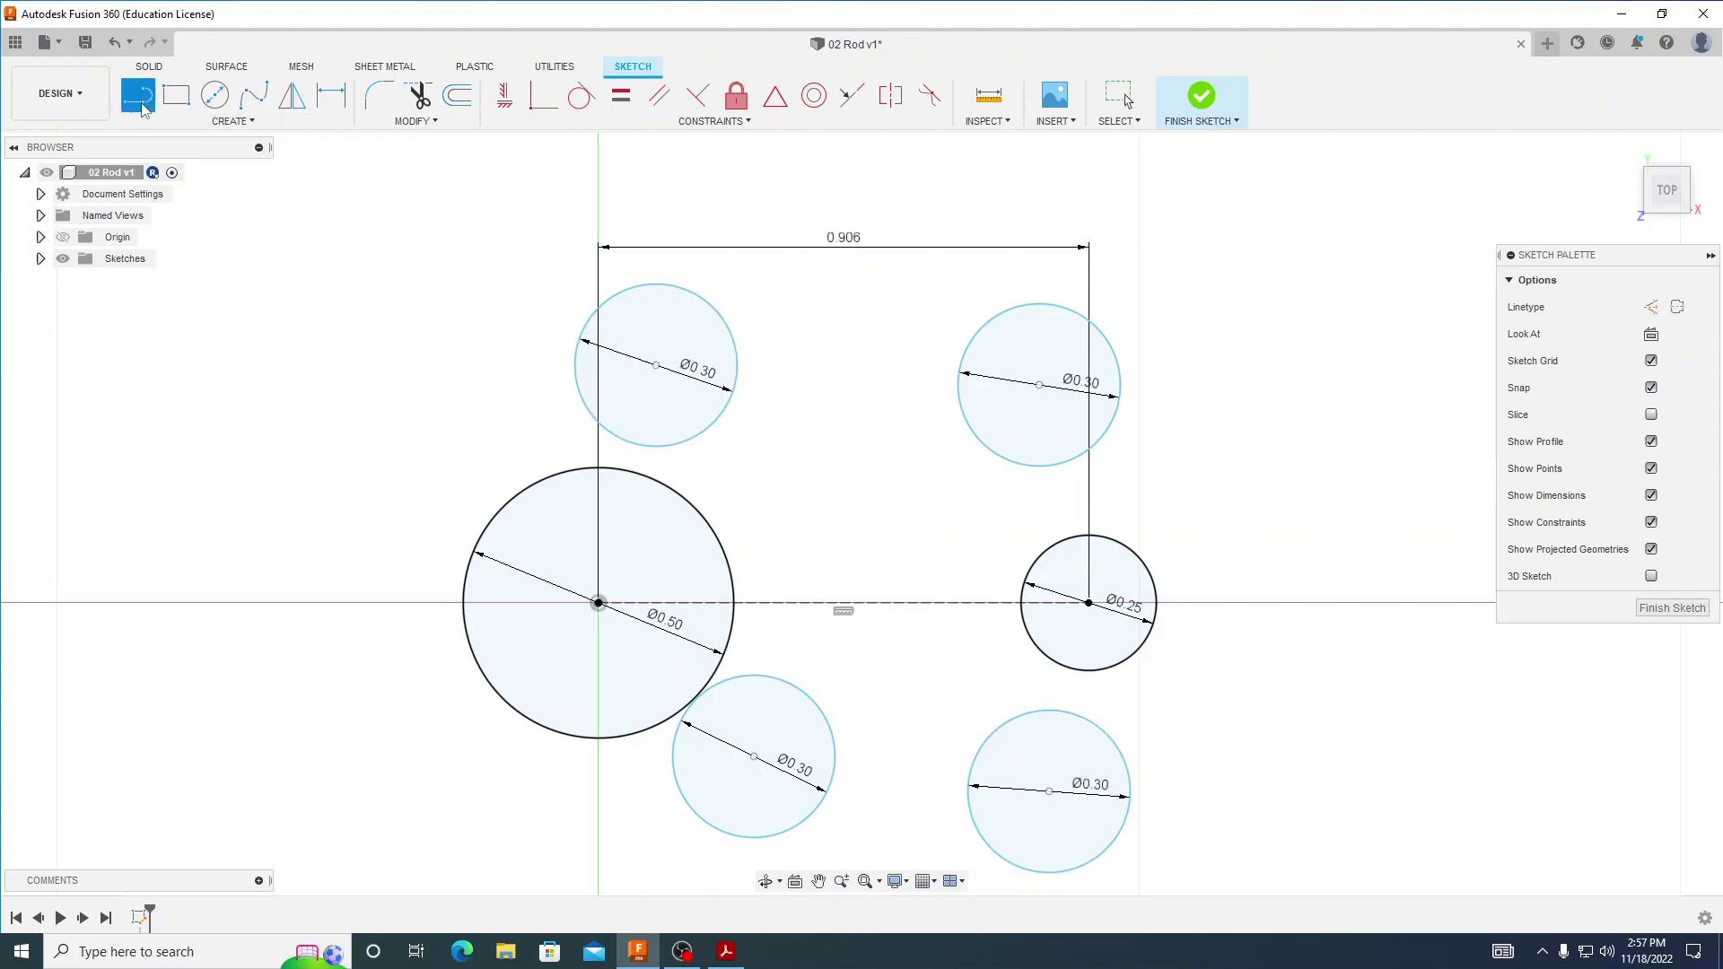
pyautogui.click(396, 380)
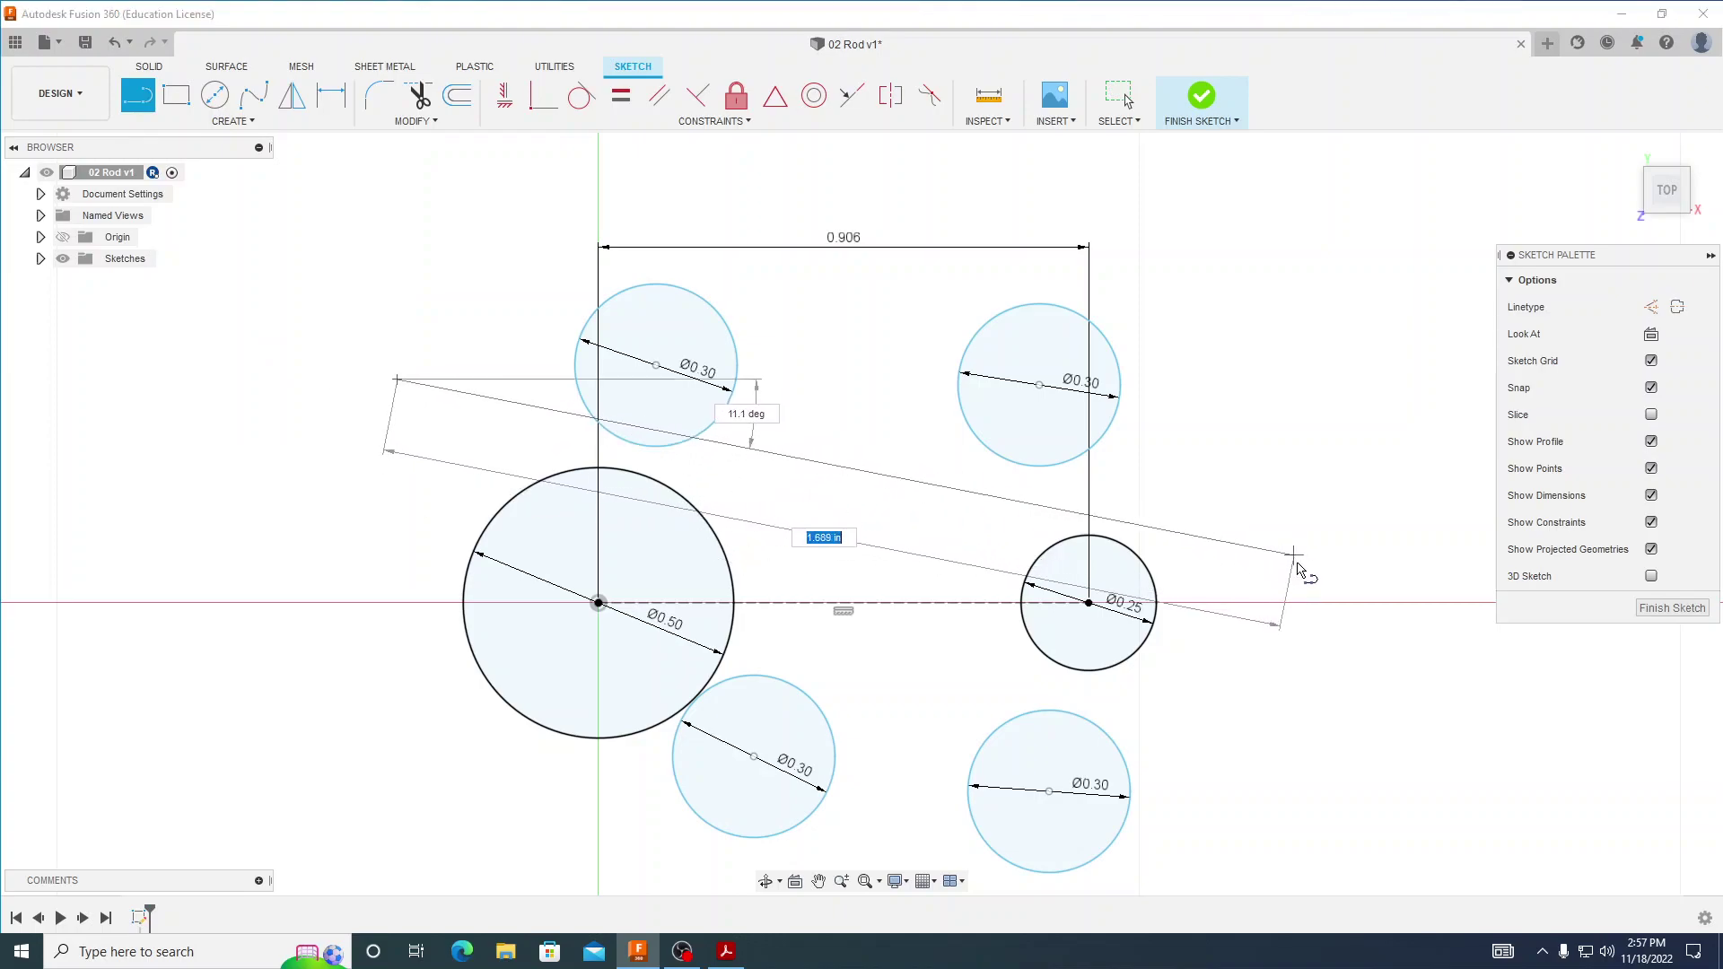
pyautogui.click(1307, 536)
pyautogui.click(1299, 583)
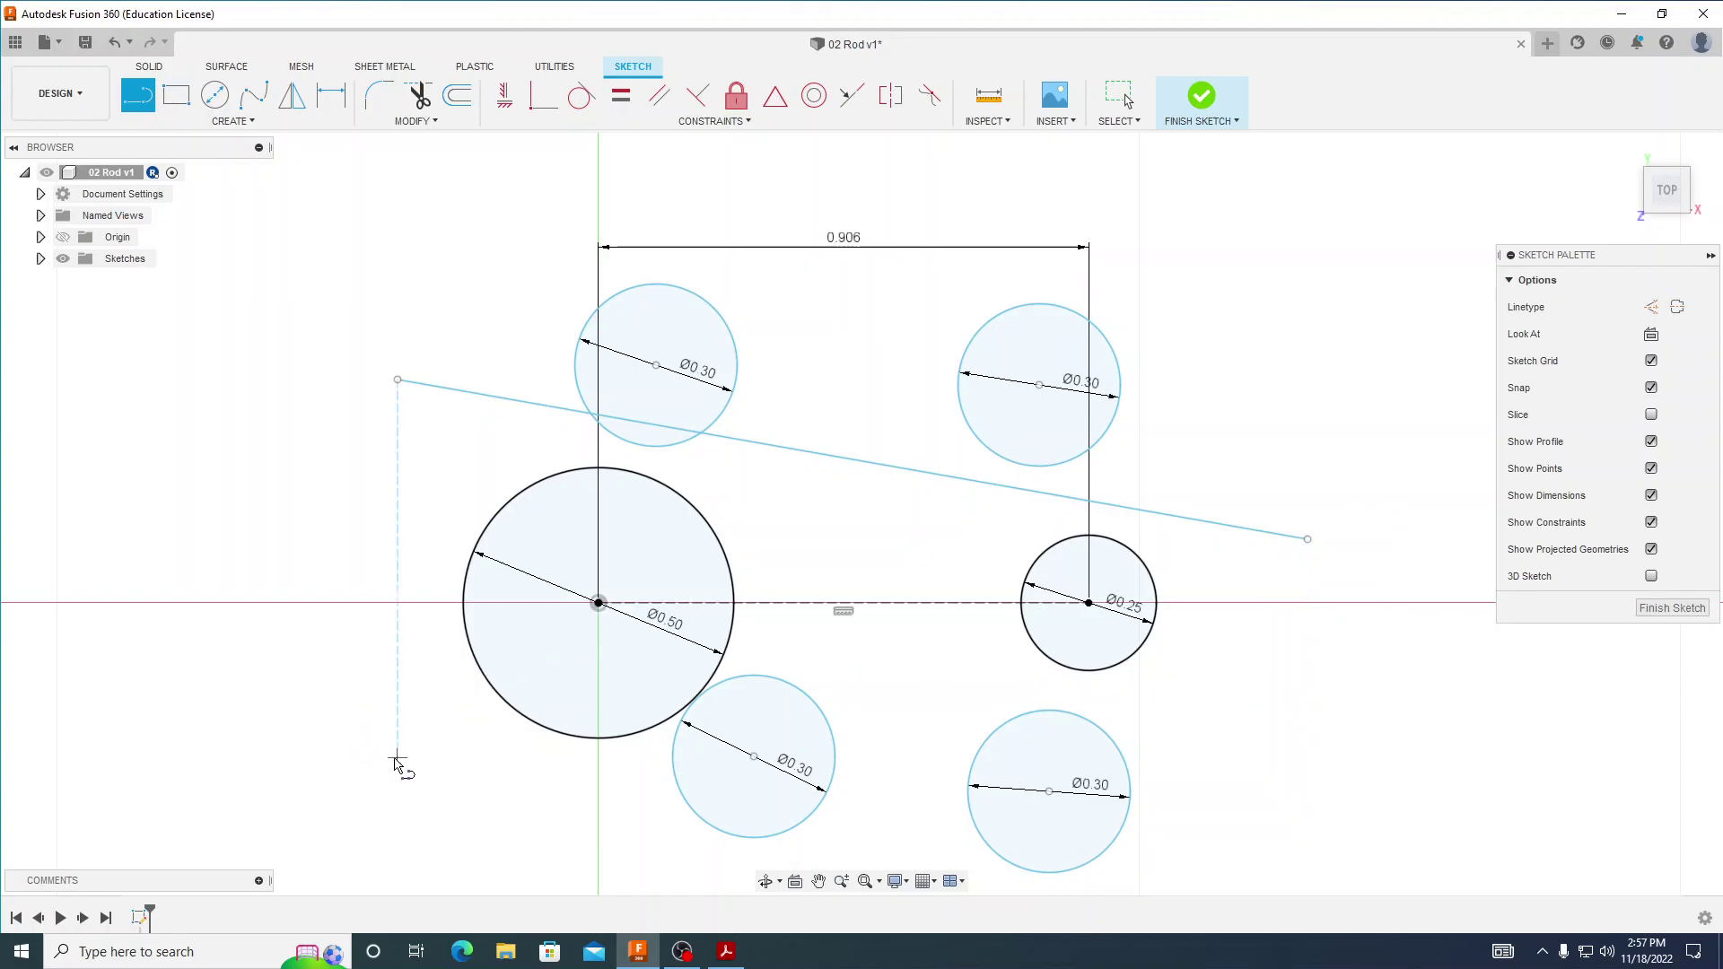
pyautogui.click(459, 782)
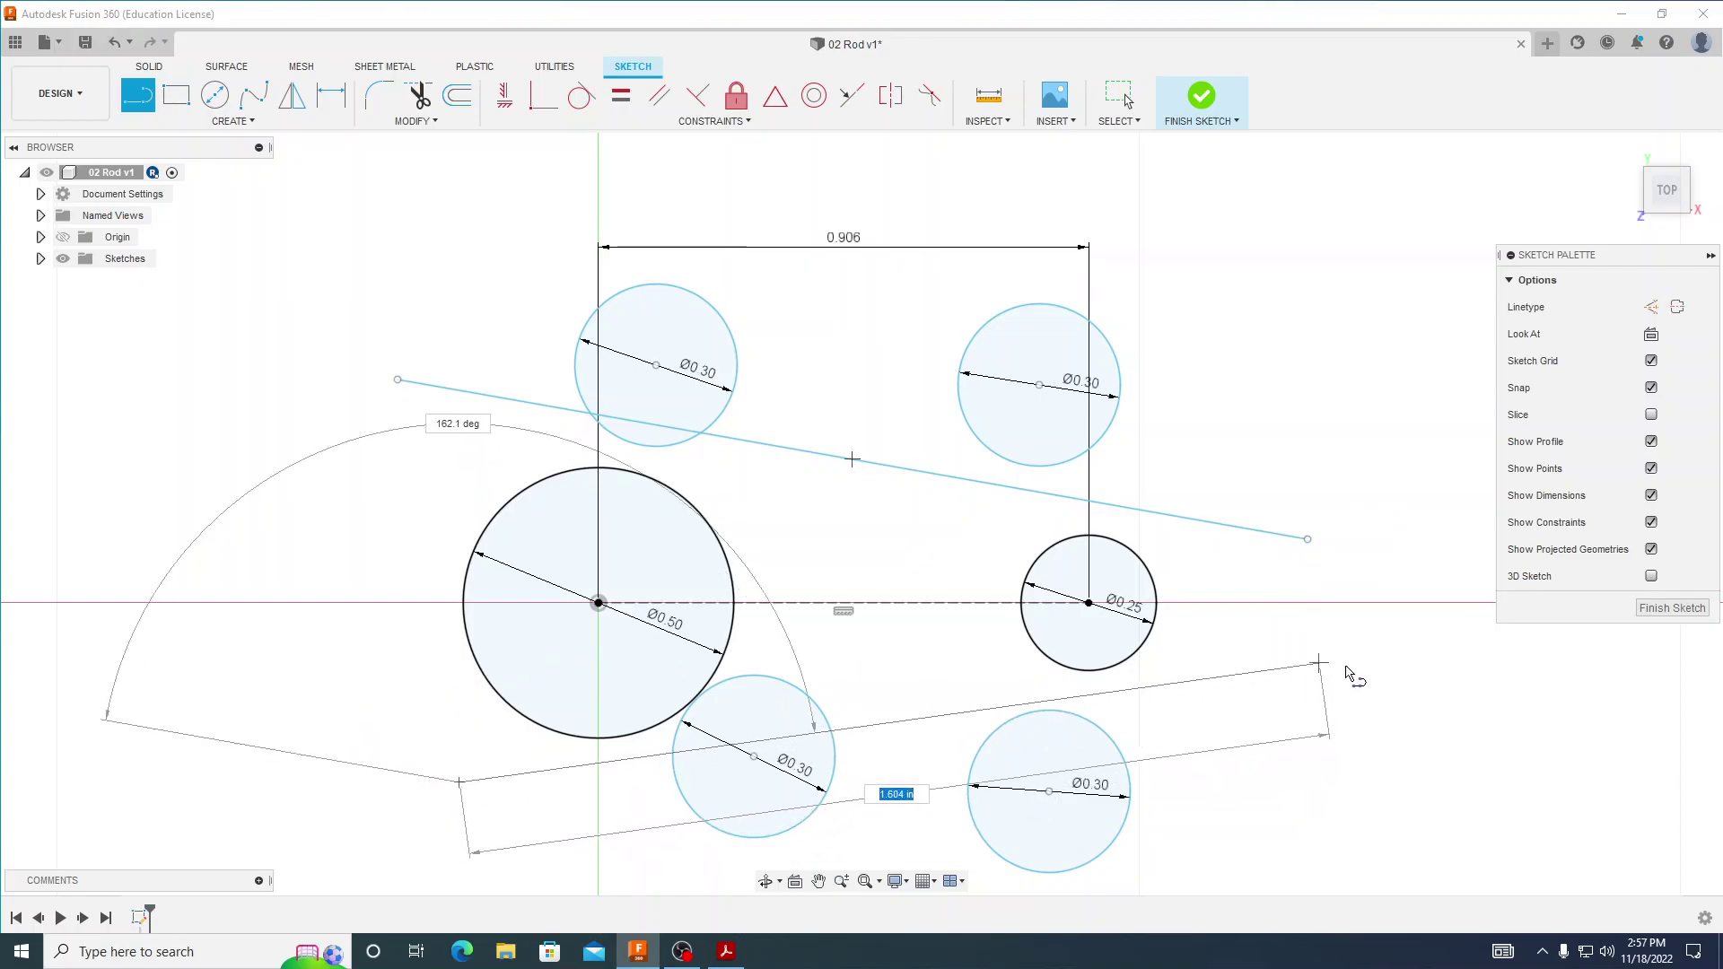
pyautogui.click(1283, 662)
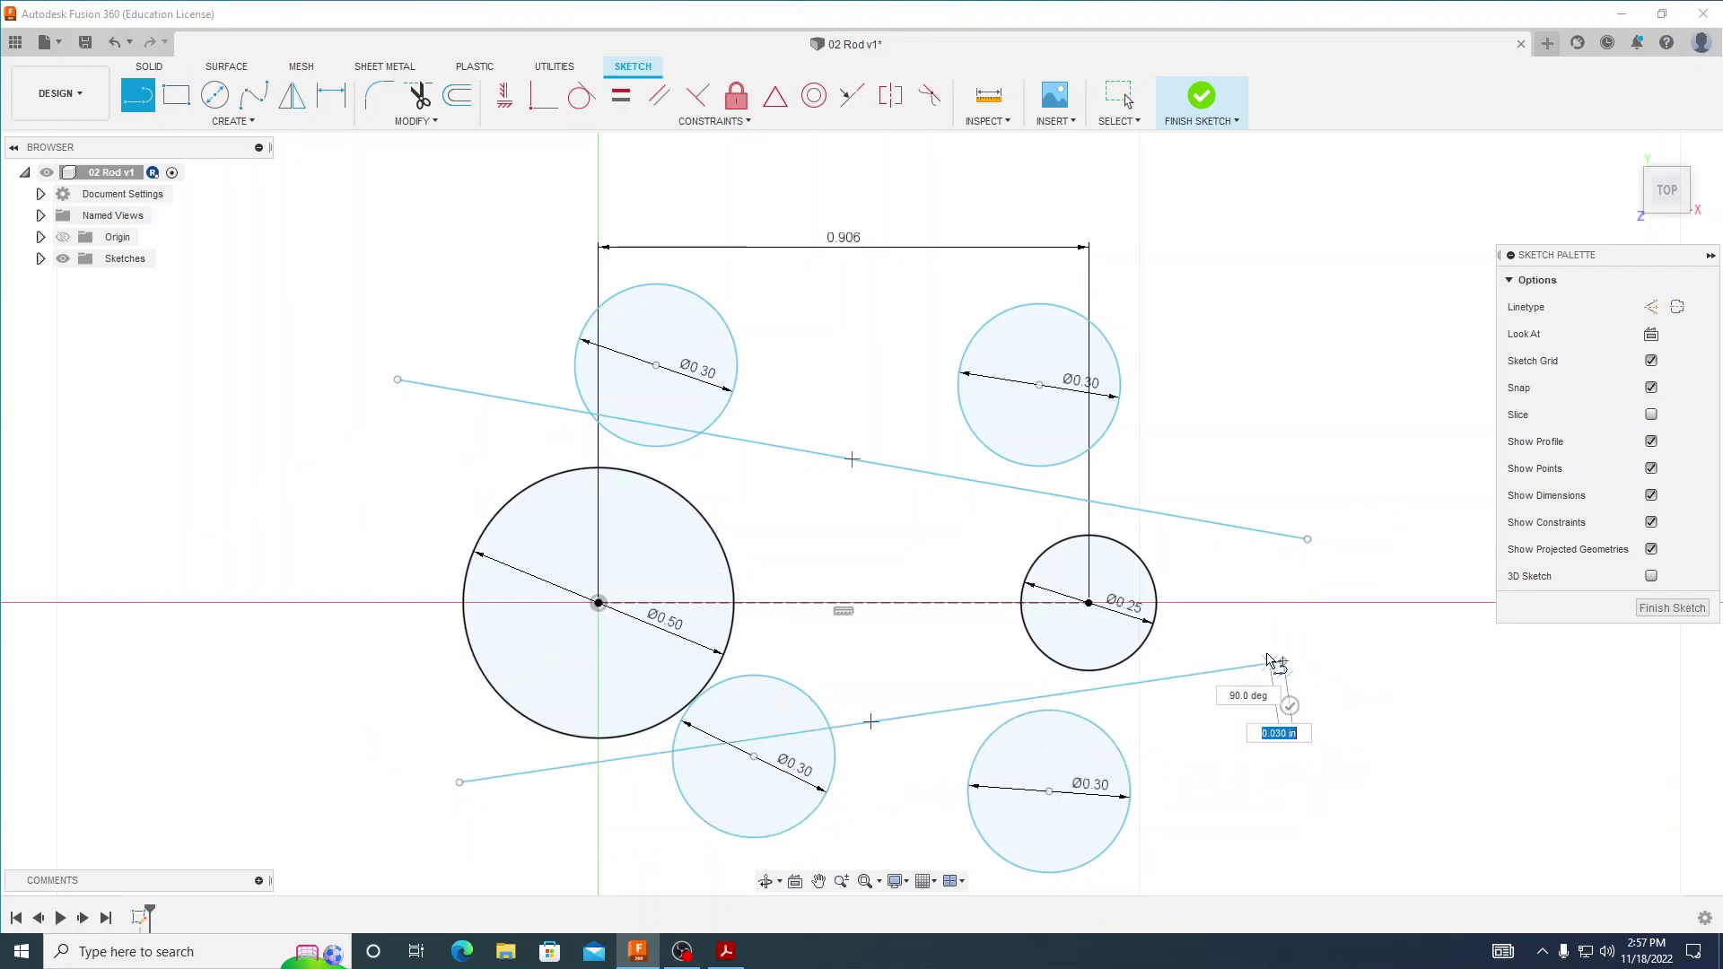
pyautogui.click(1292, 700)
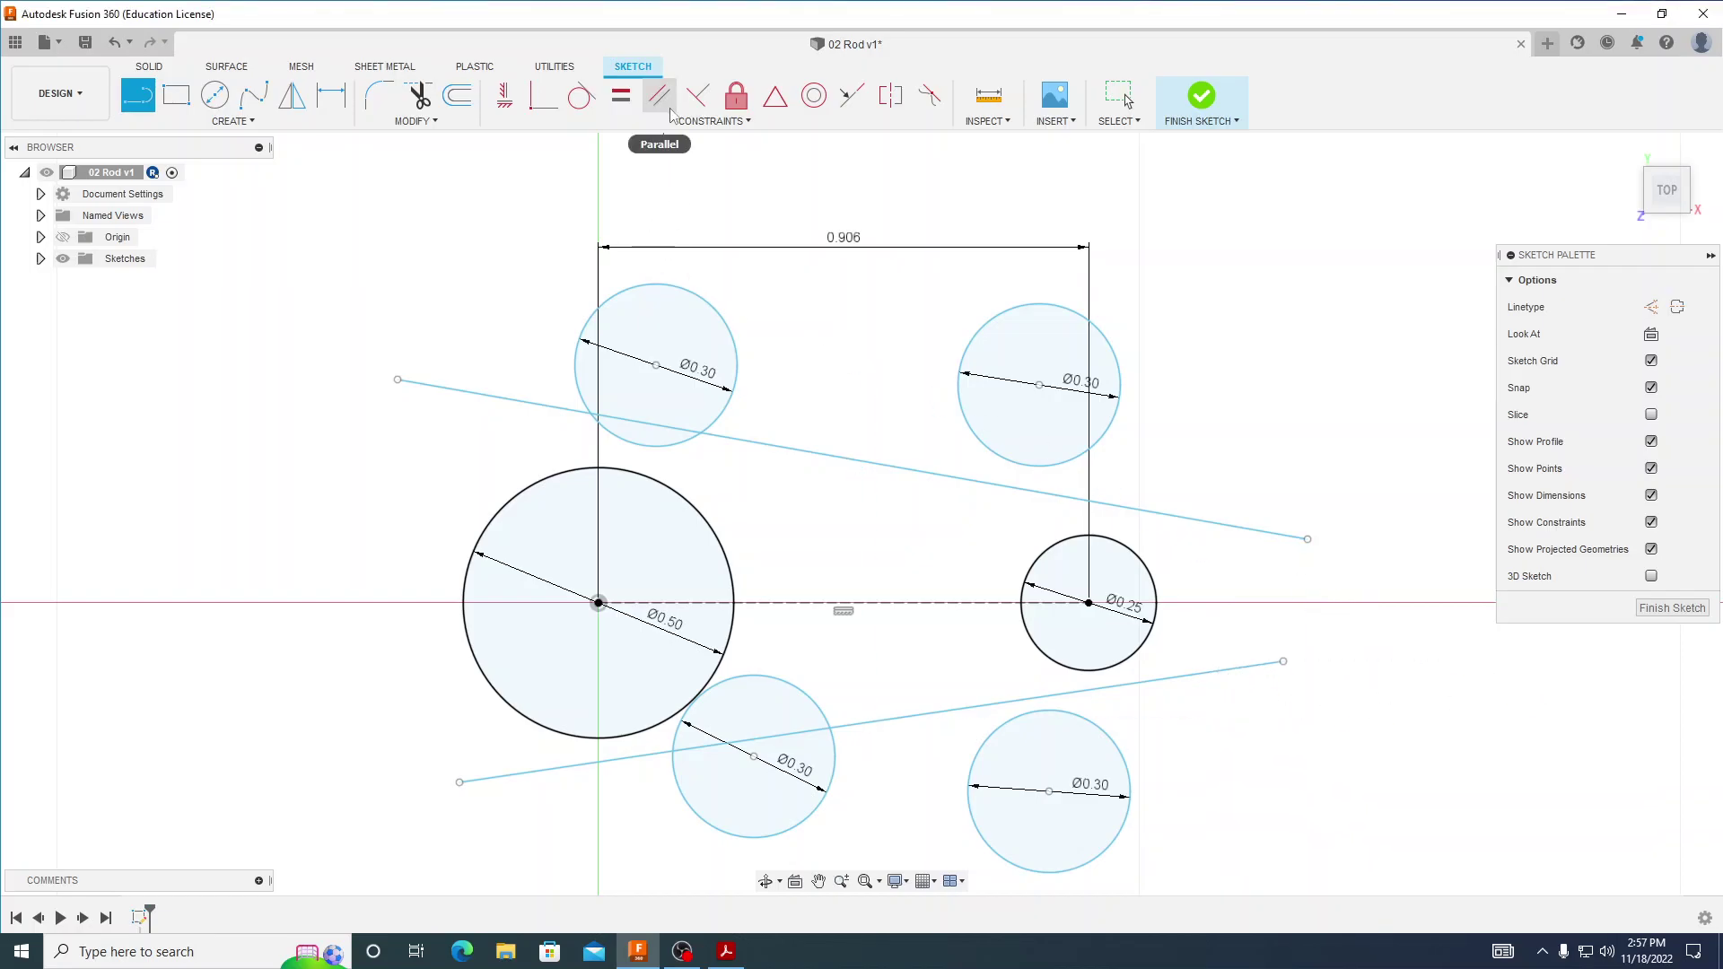
# - Make each Ø0.30 circle tangent to its adjacent upper or lower line
pyautogui.click(580, 96)
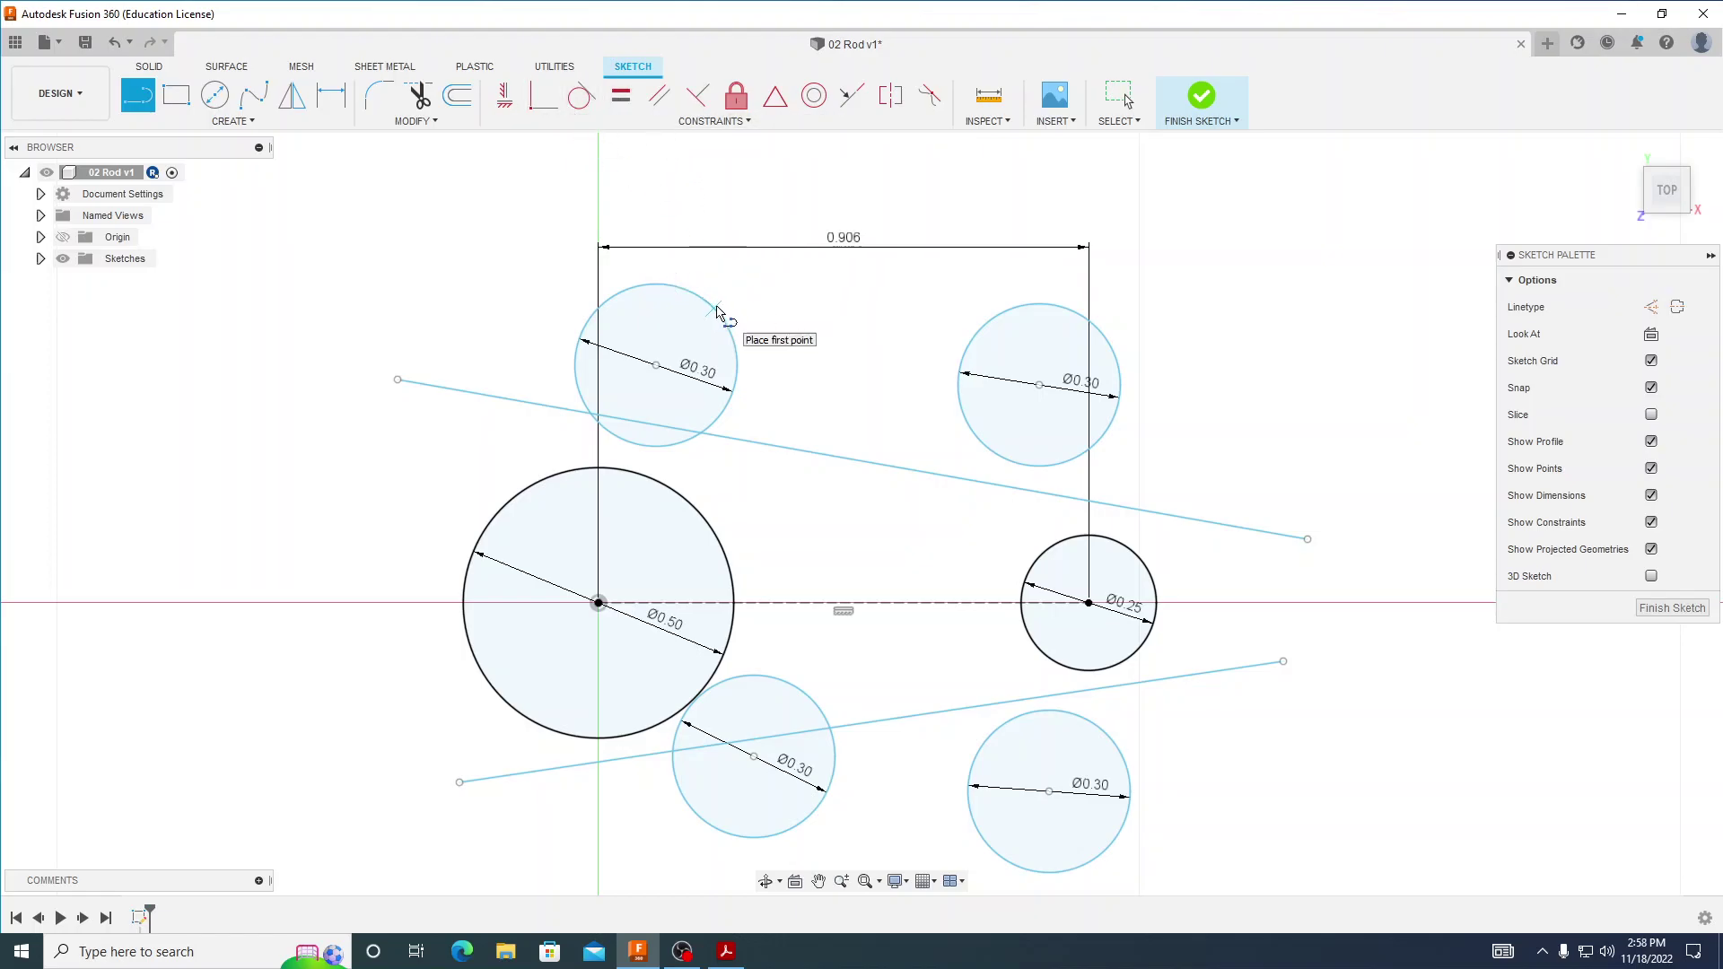
pyautogui.click(579, 96)
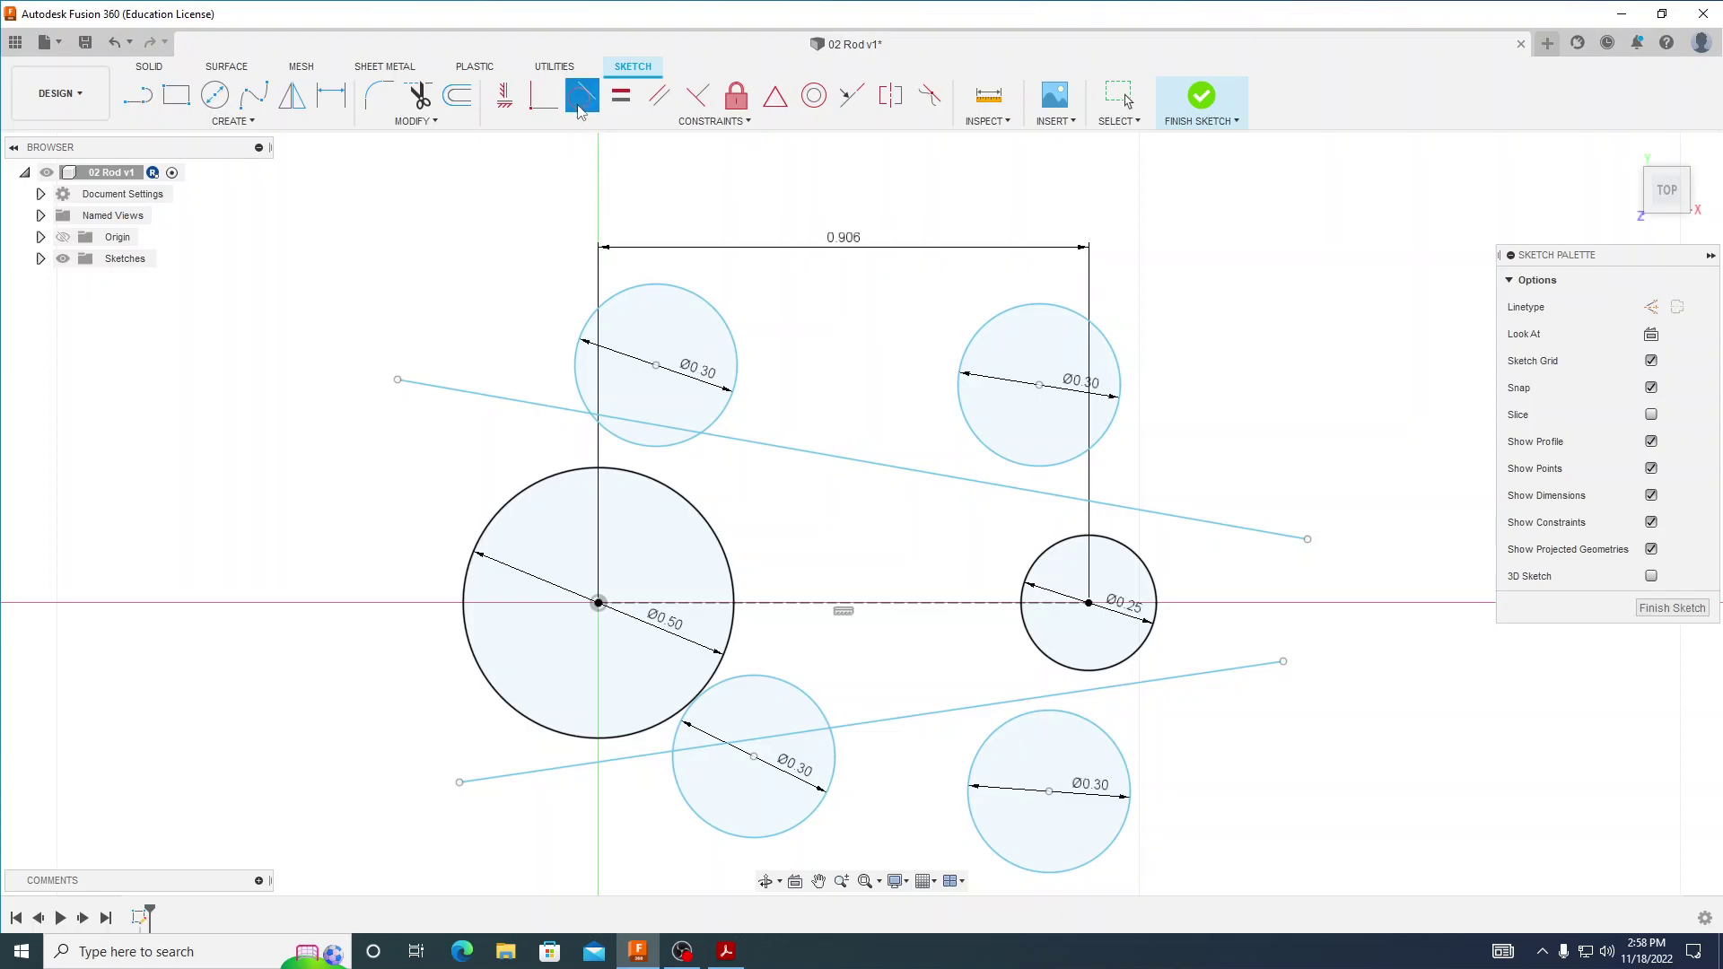
pyautogui.click(704, 308)
pyautogui.click(742, 446)
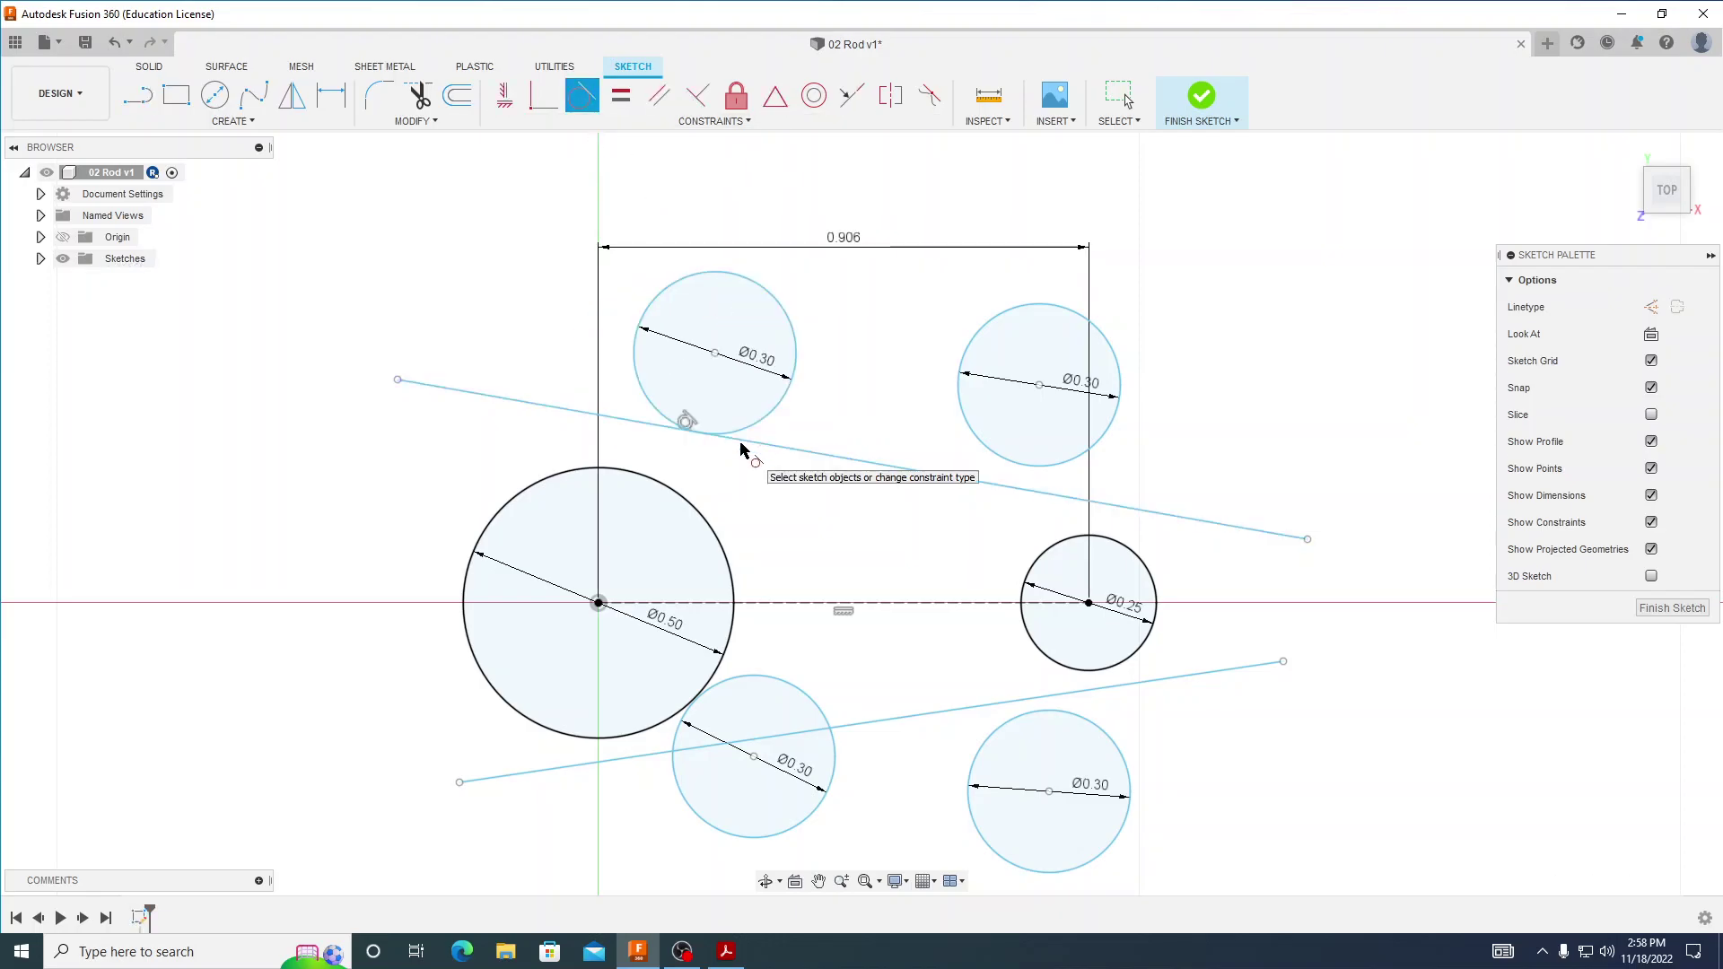
pyautogui.click(1050, 468)
pyautogui.click(1063, 495)
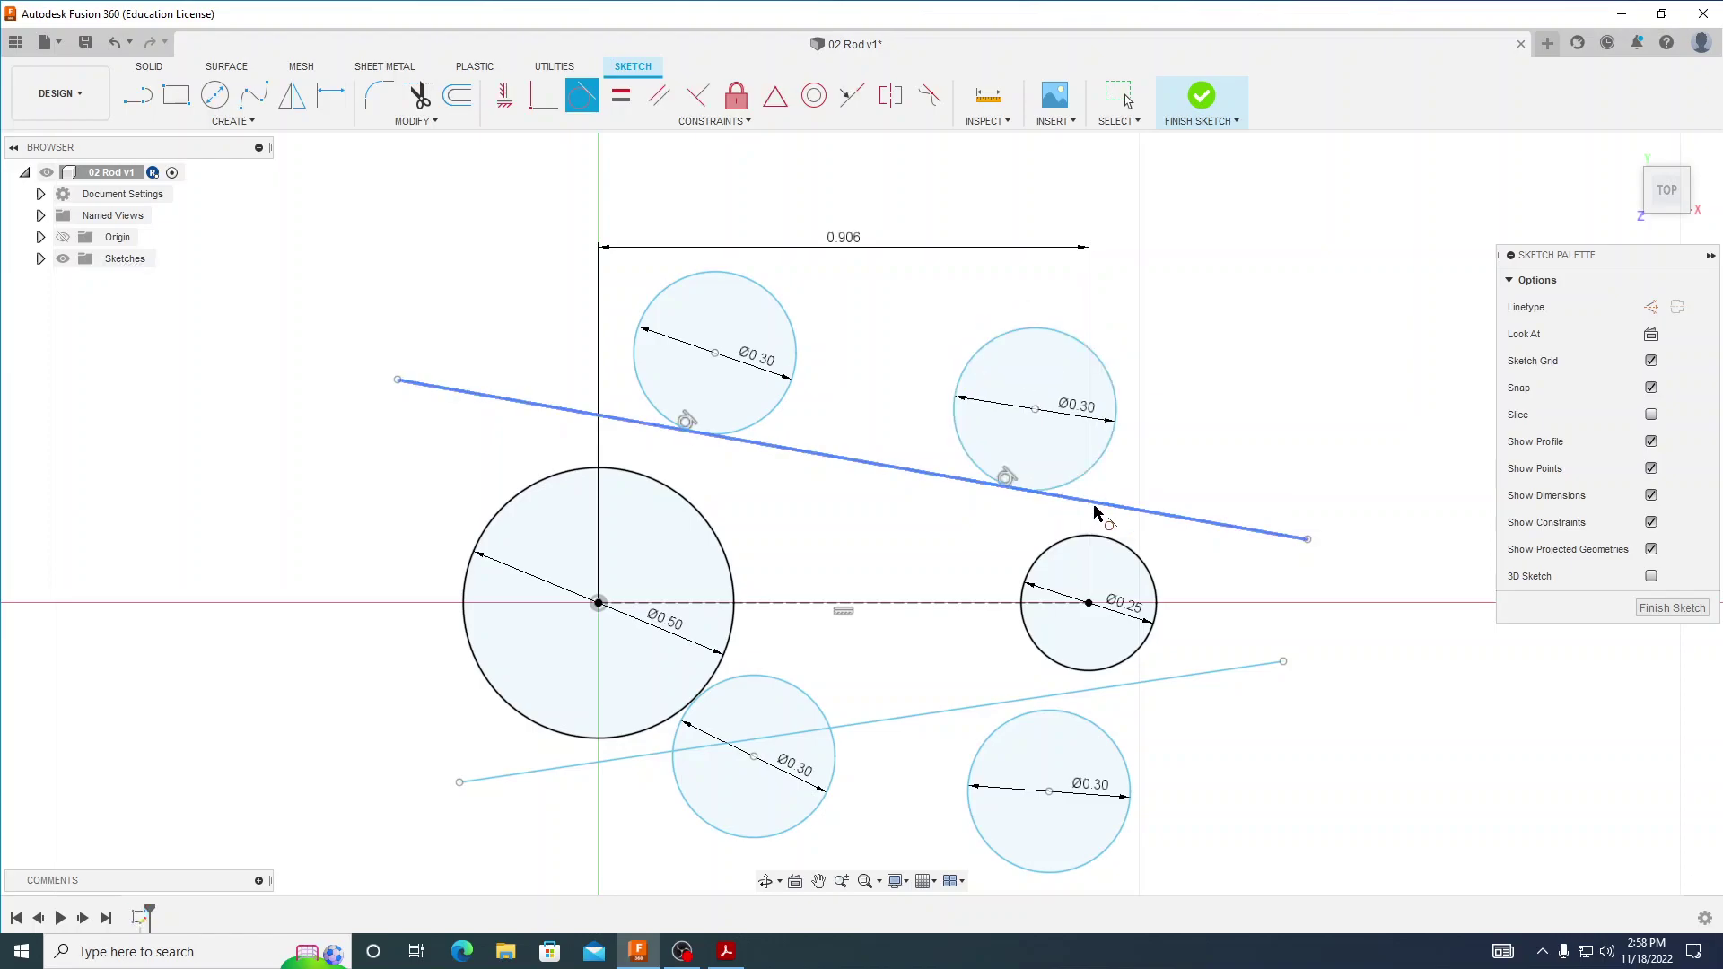
pyautogui.click(1105, 740)
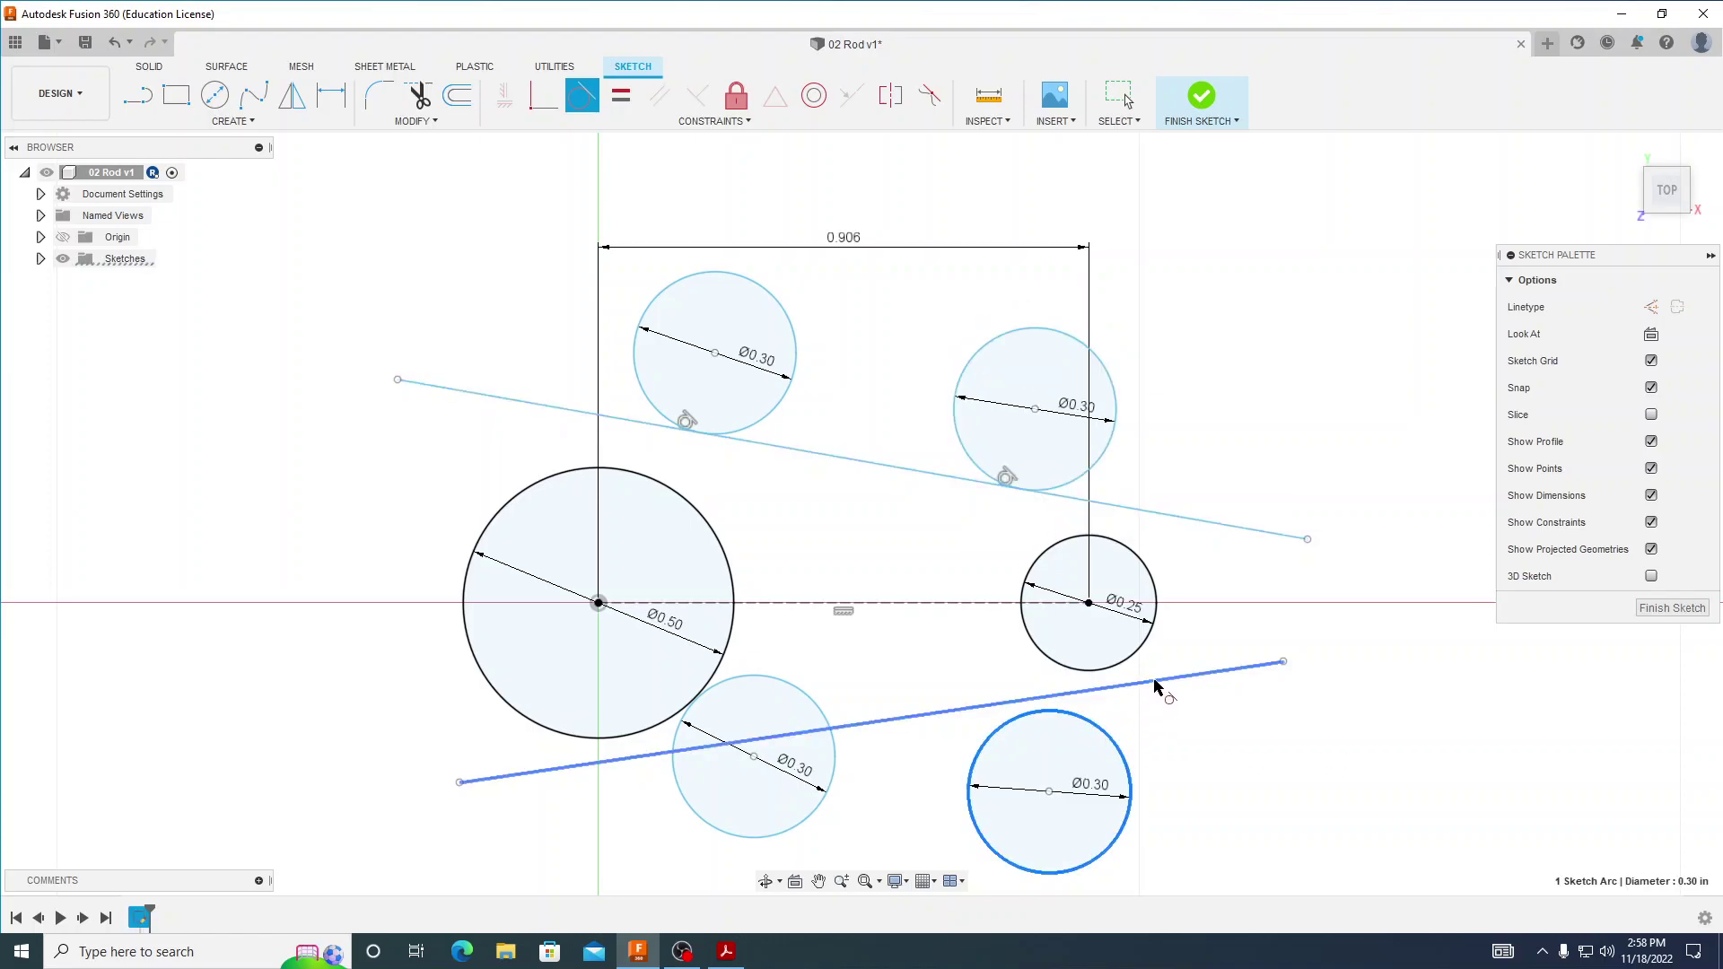
pyautogui.click(1159, 684)
pyautogui.click(834, 764)
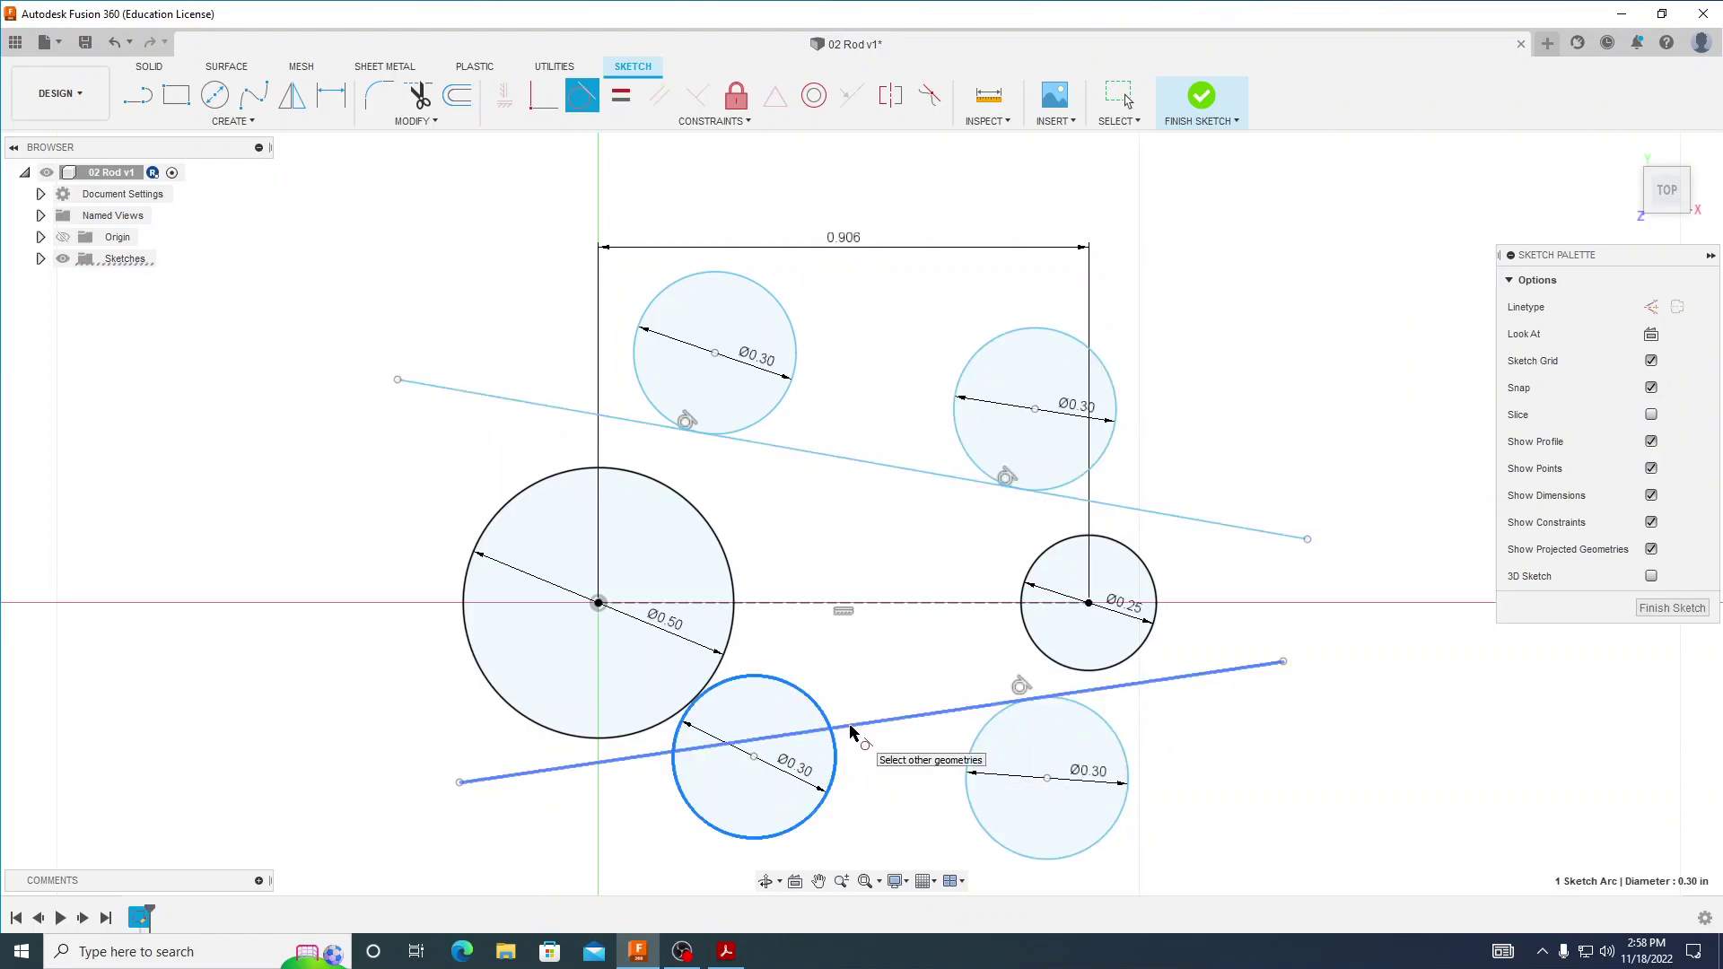
pyautogui.click(850, 725)
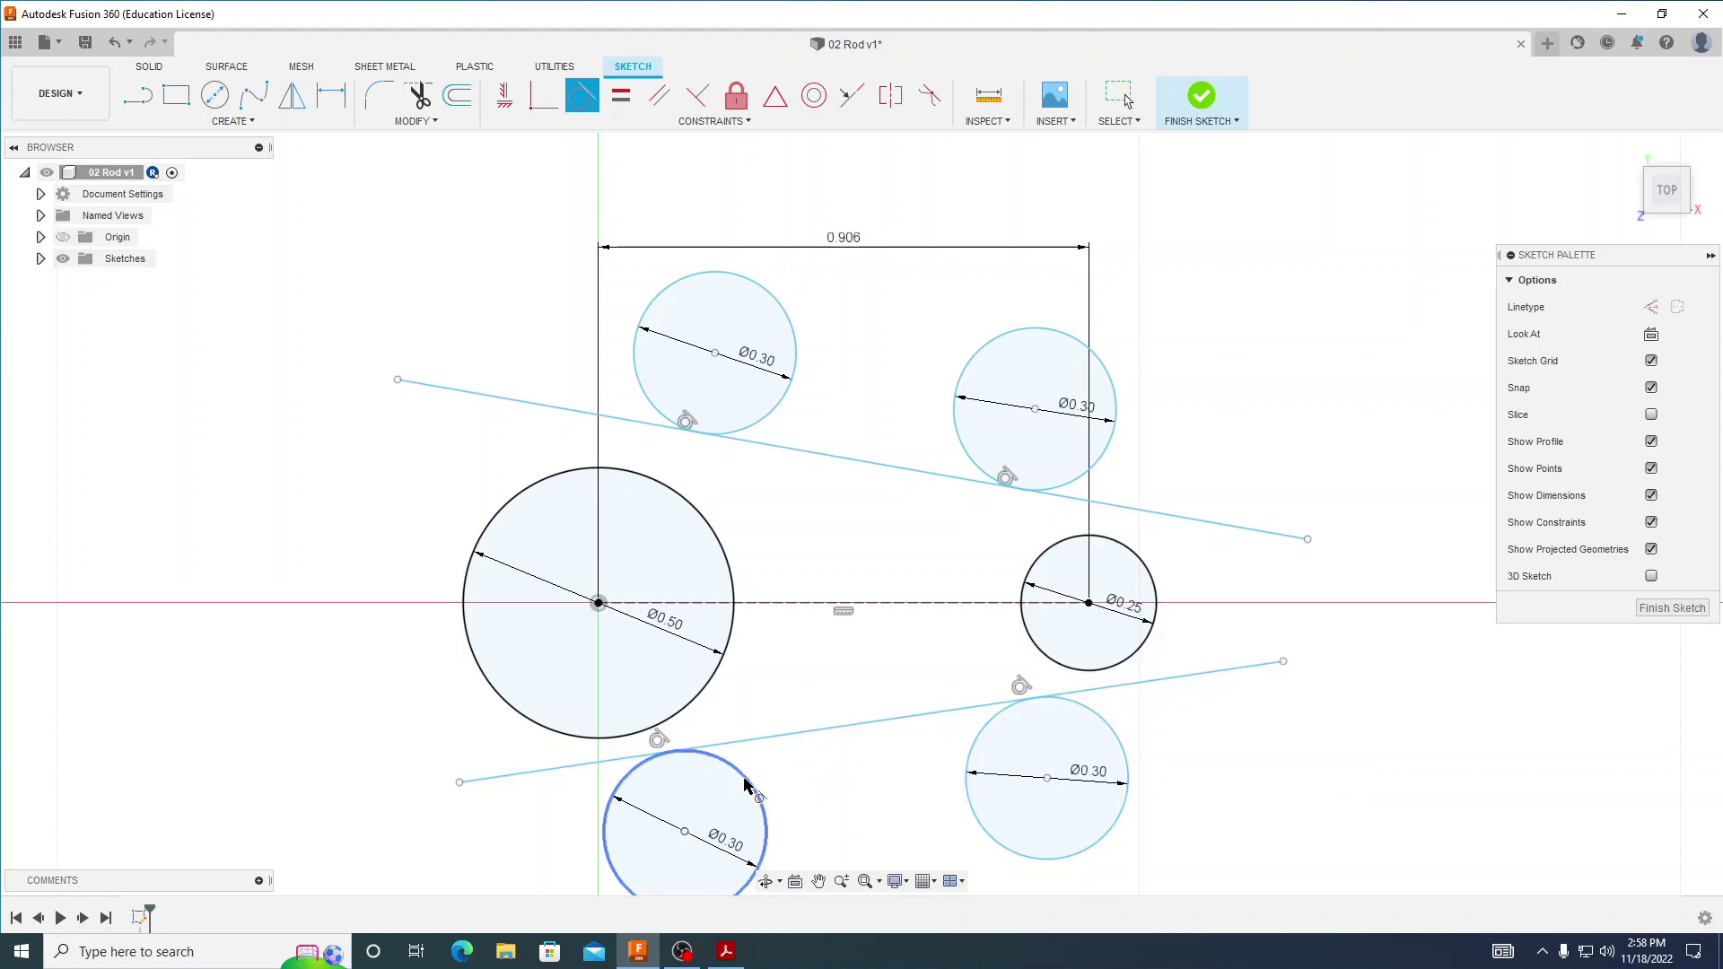
# - Make the left Ø0.30 circles tangent to the Ø0.50 circle and right ones to the Ø0.25 circle
pyautogui.click(775, 415)
pyautogui.click(709, 530)
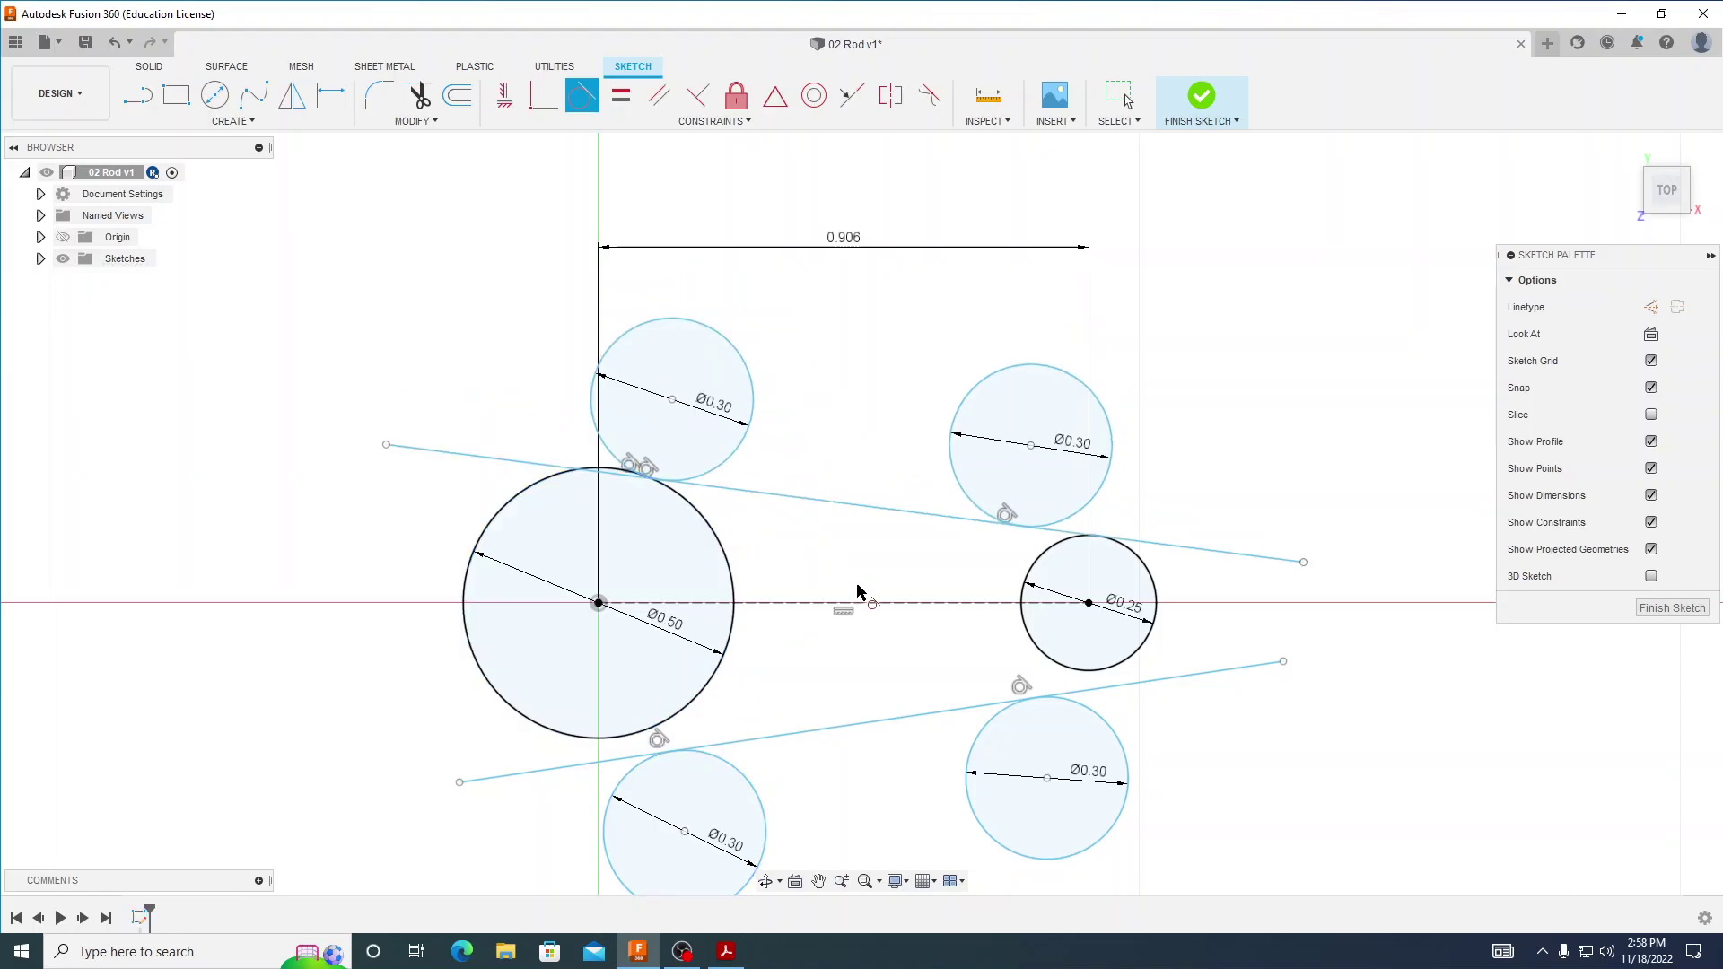
pyautogui.click(1076, 506)
pyautogui.click(1045, 558)
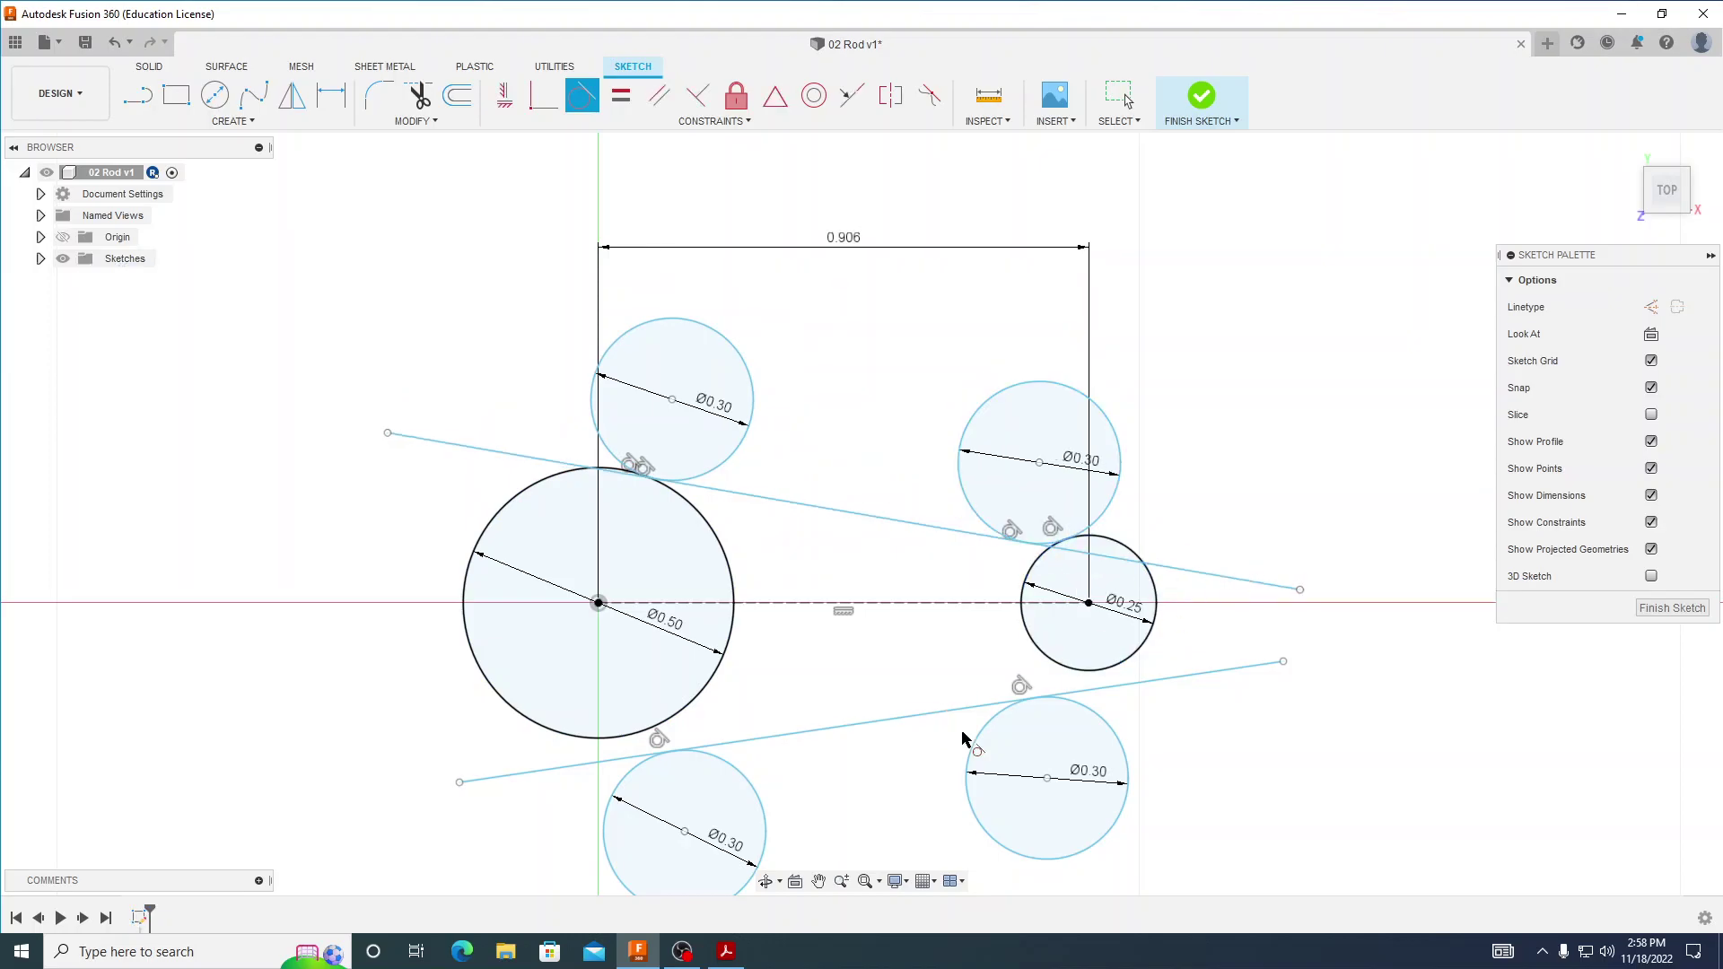
pyautogui.click(736, 794)
pyautogui.click(707, 723)
pyautogui.click(973, 745)
pyautogui.click(1044, 646)
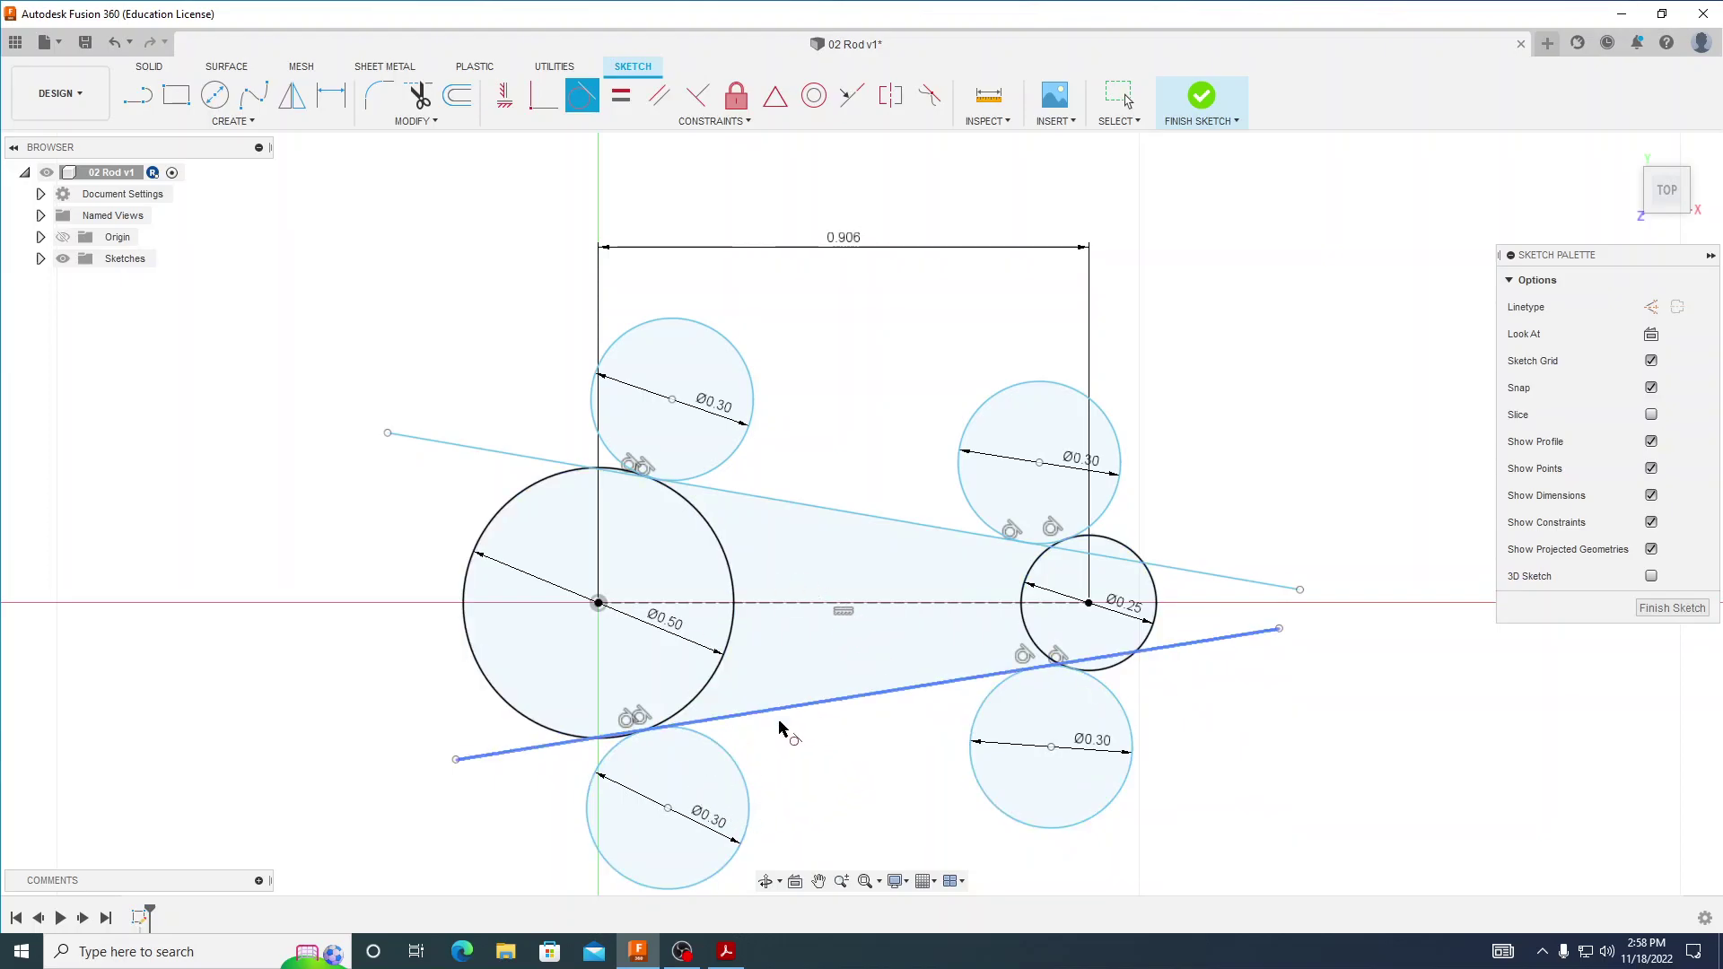
pyautogui.click(727, 951)
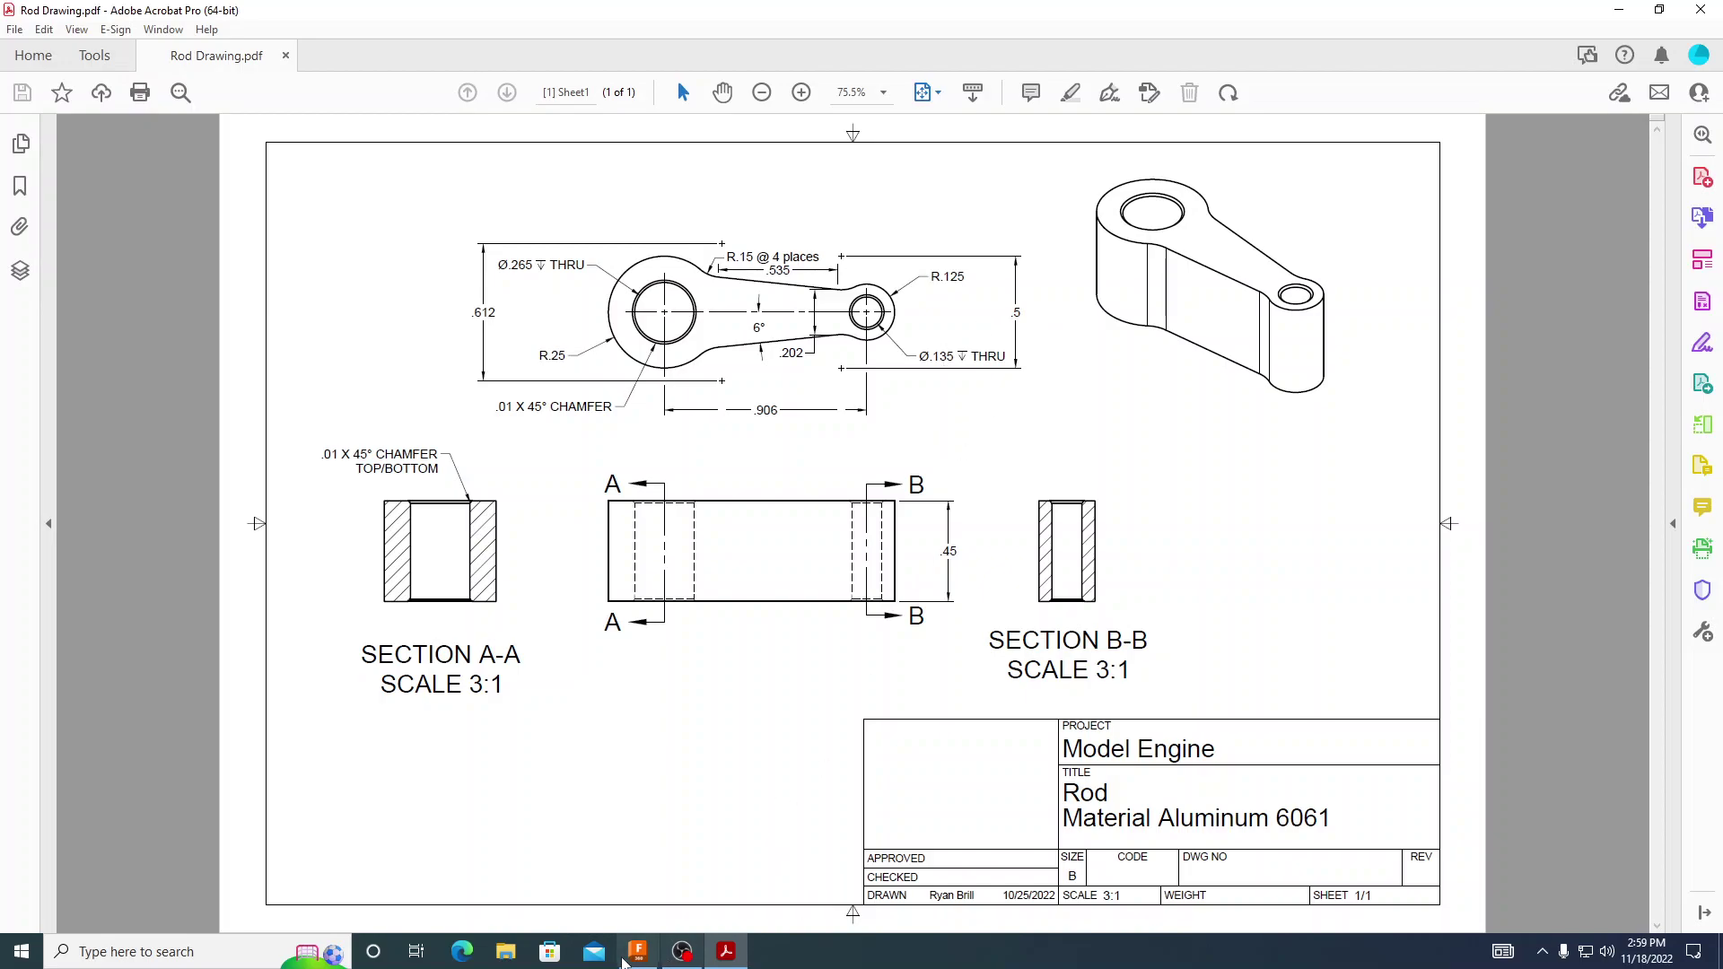
pyautogui.click(638, 951)
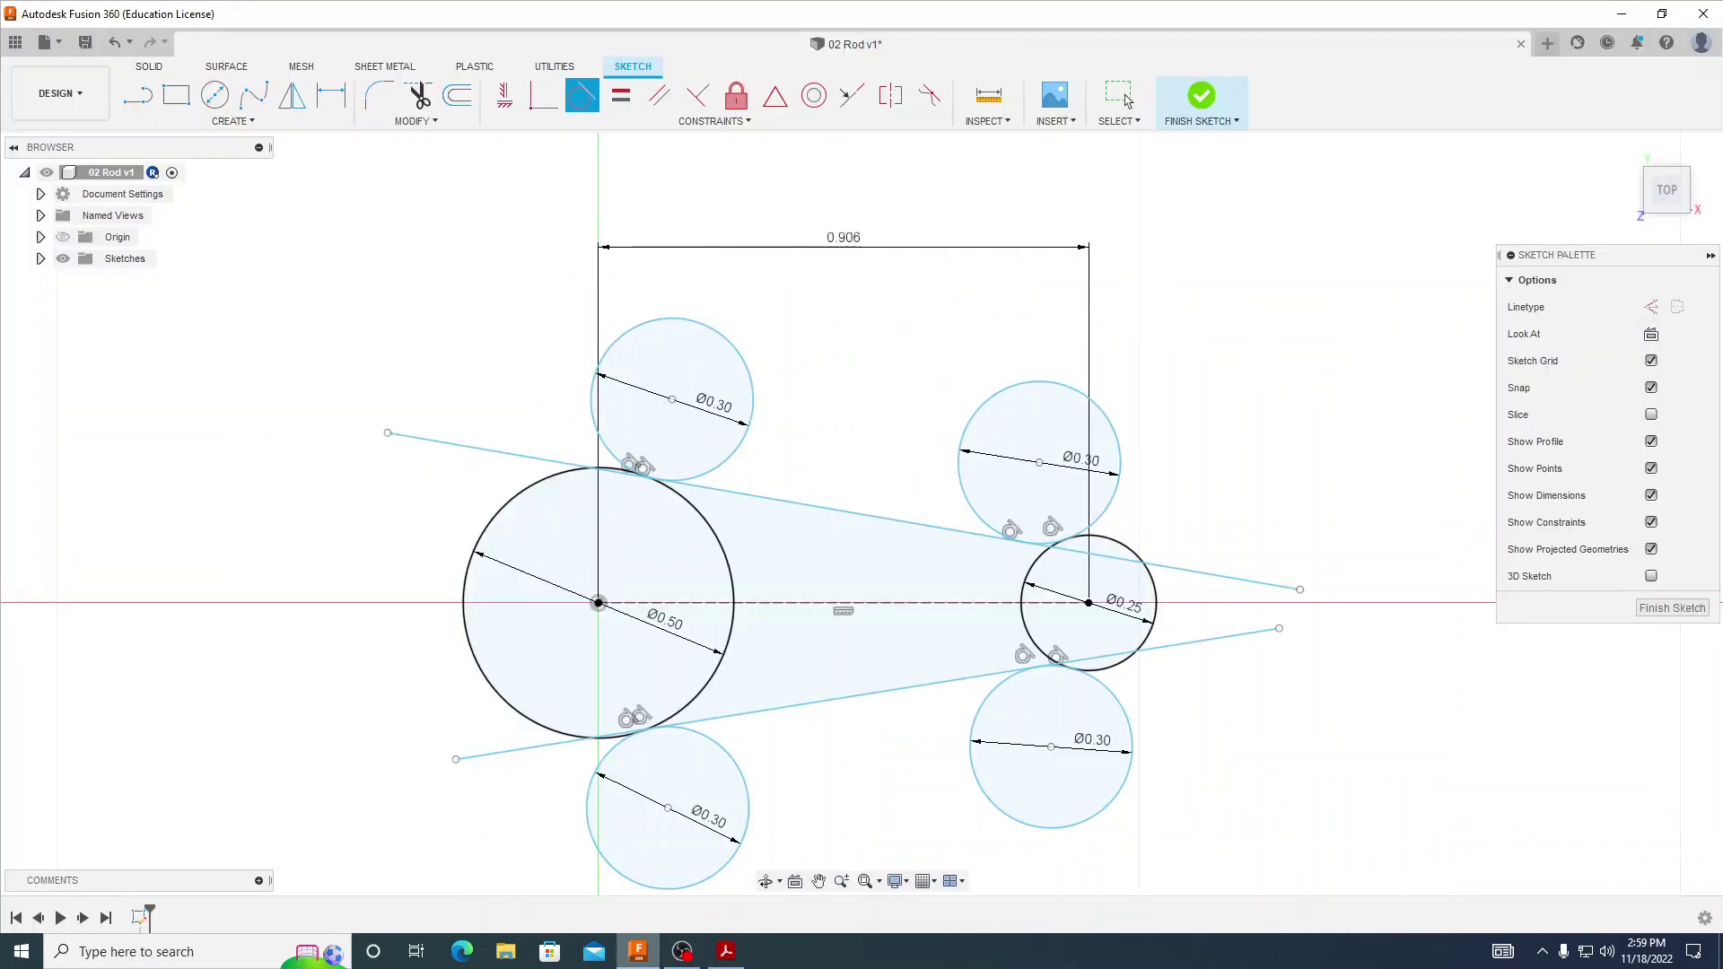
# - Dimension the right Ø0.30 circle centres 0.50 apart vertically
pyautogui.click(330, 94)
pyautogui.click(1039, 462)
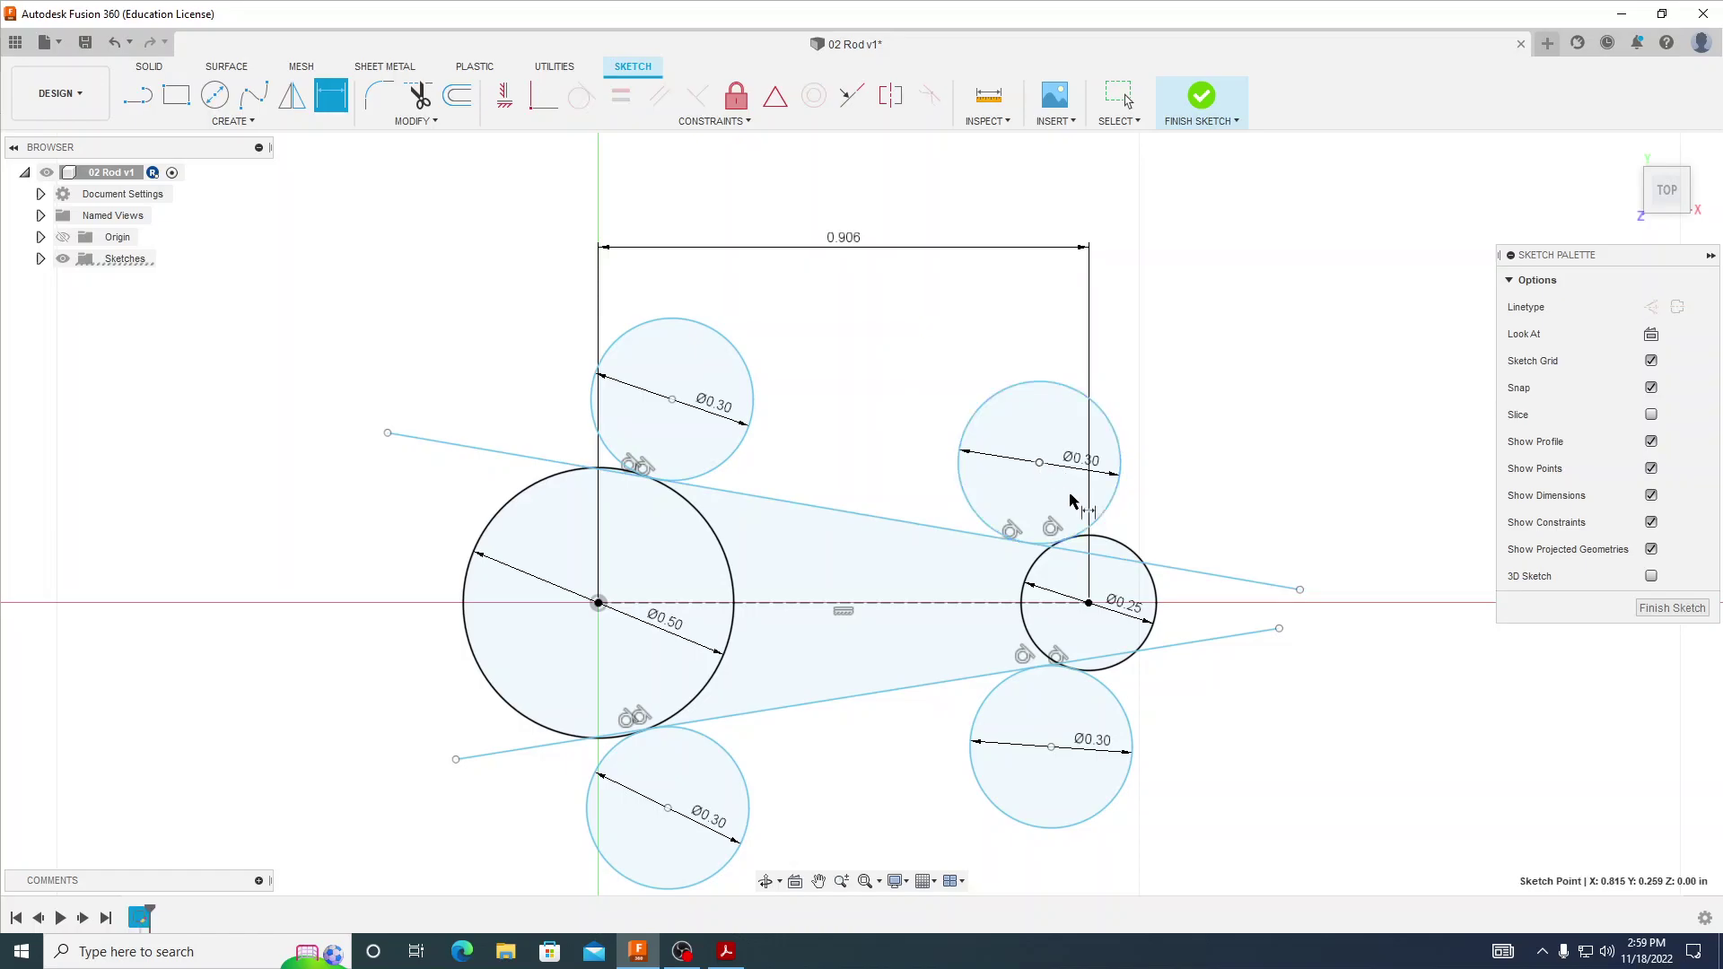
pyautogui.click(1050, 748)
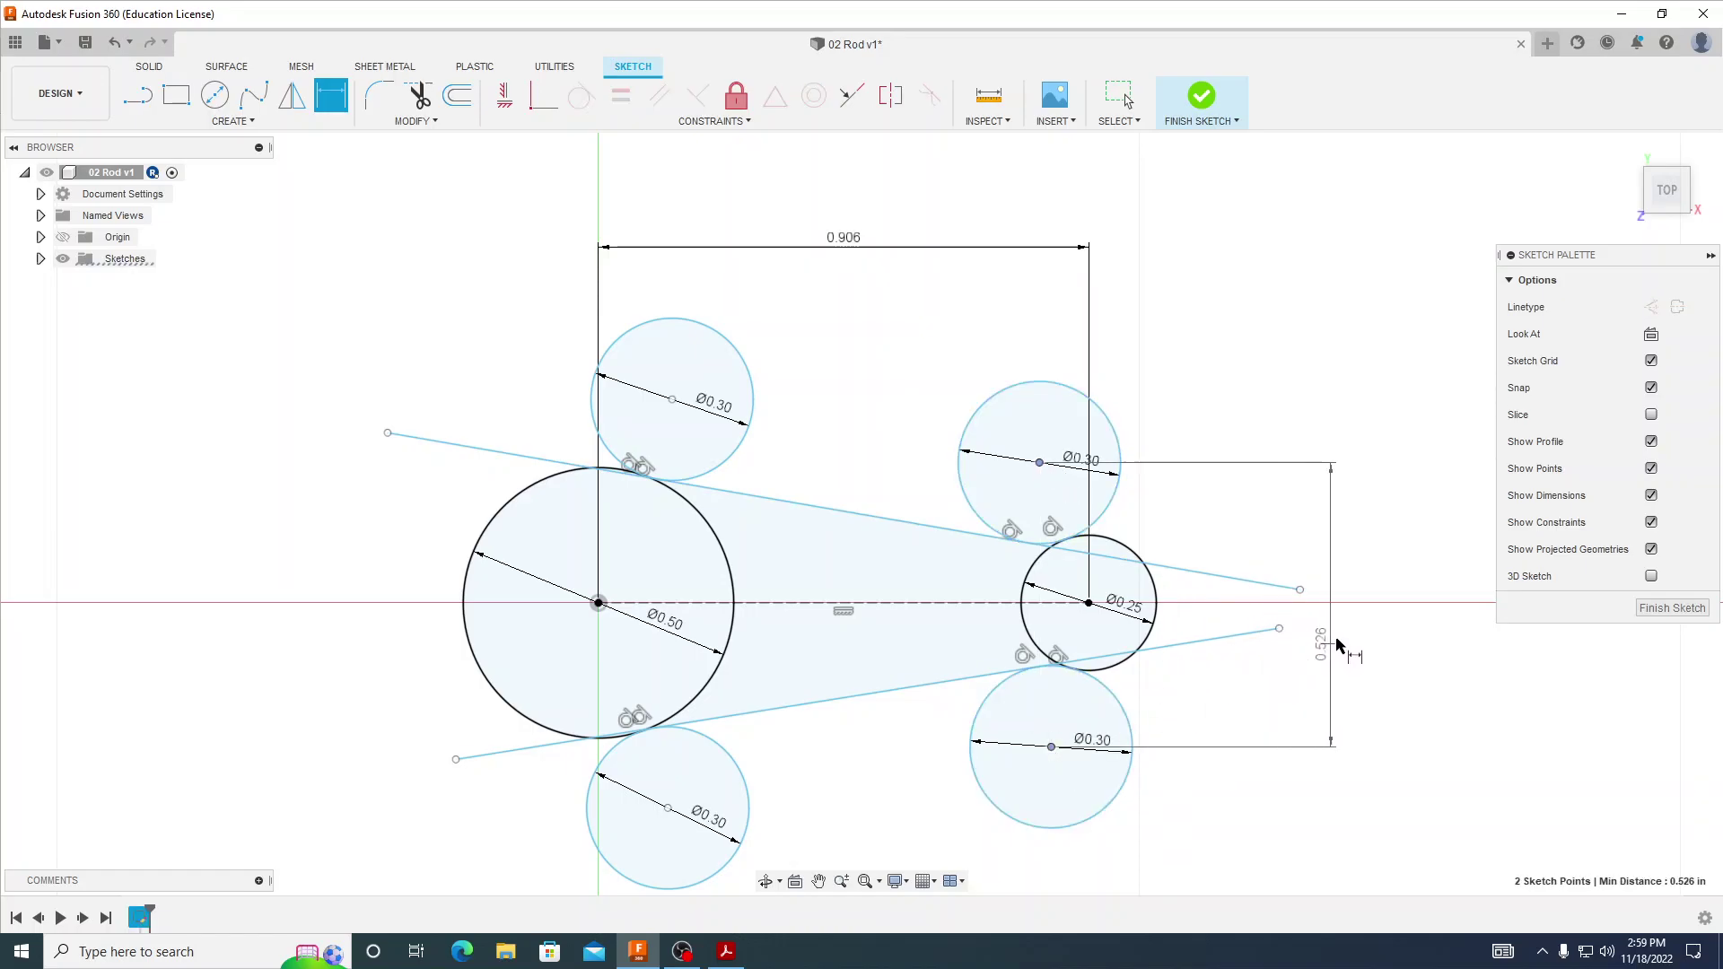
pyautogui.click(1337, 642)
pyautogui.press('BackSpace')
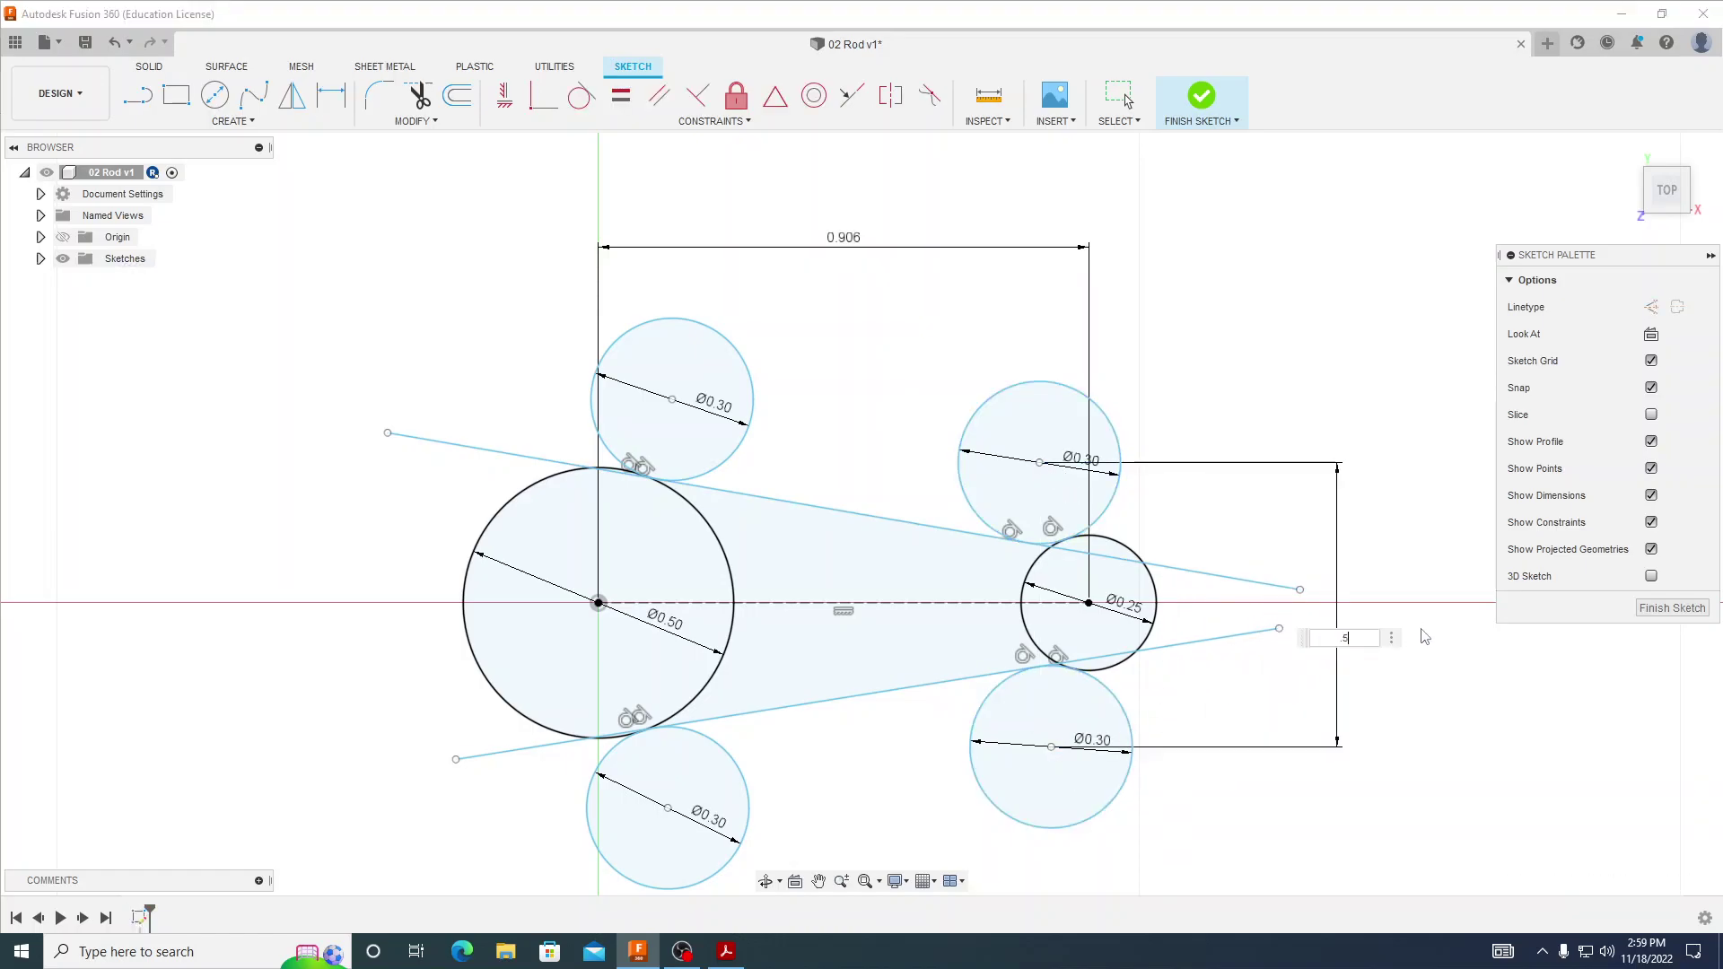
pyautogui.press('Return')
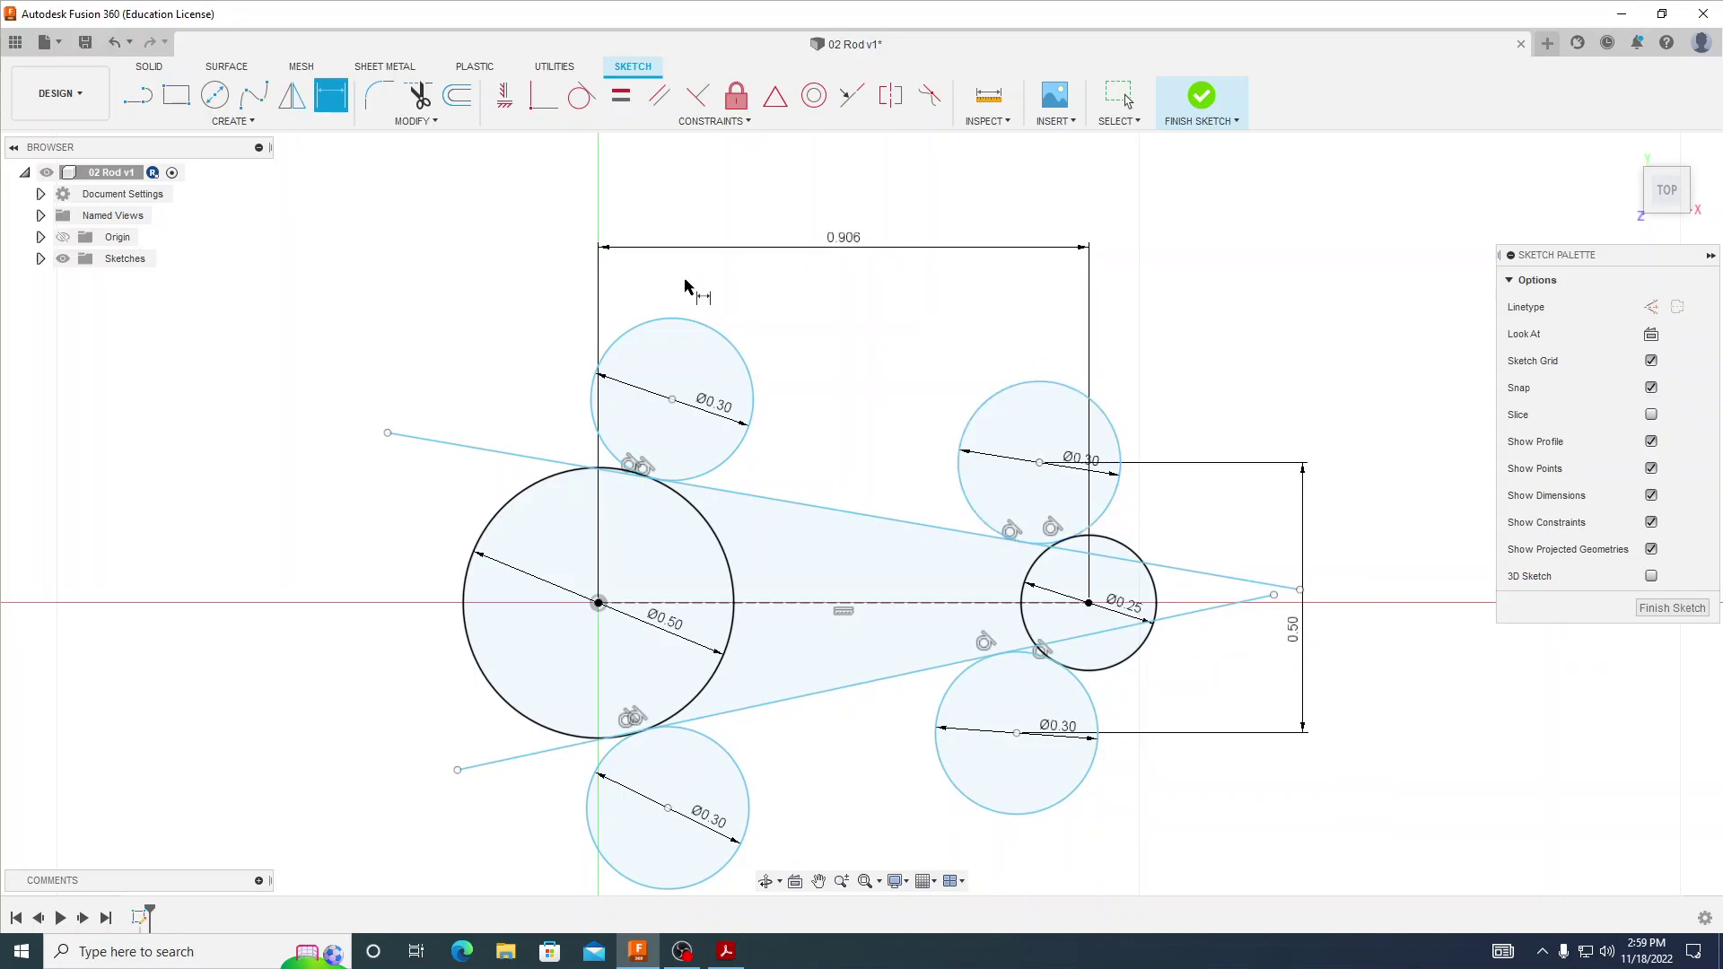
# - Dimension the left Ø0.30 circle centres 0.612 apart vertically
pyautogui.click(672, 400)
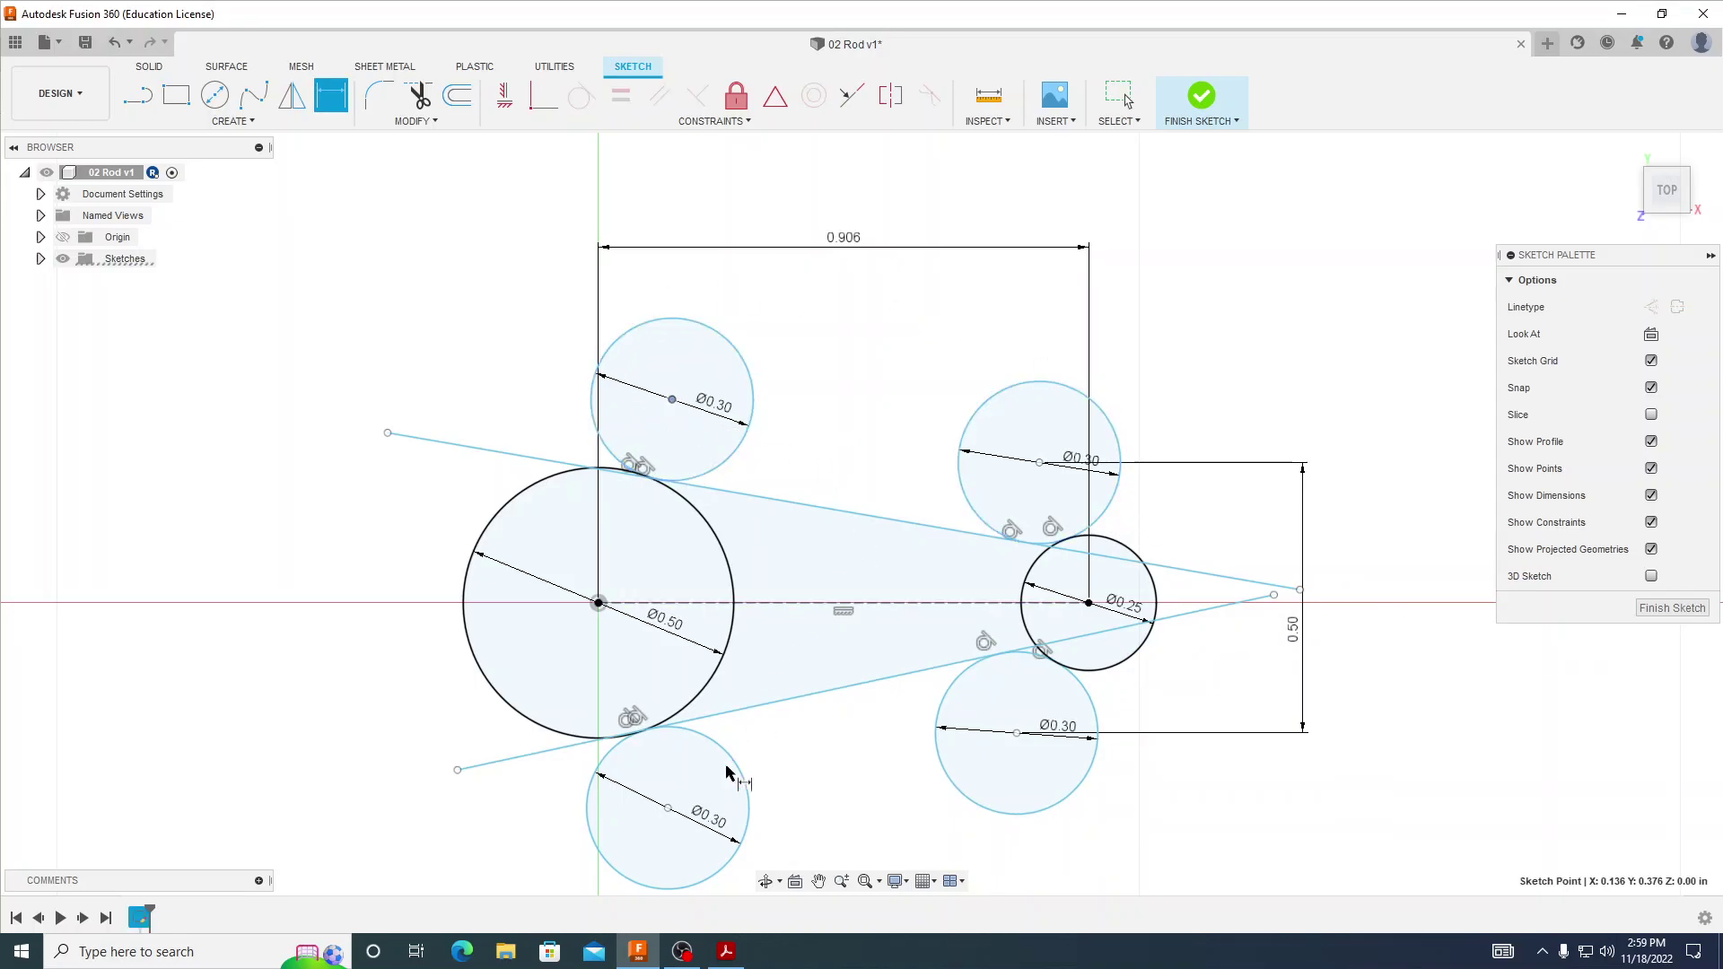
pyautogui.click(668, 808)
pyautogui.click(301, 575)
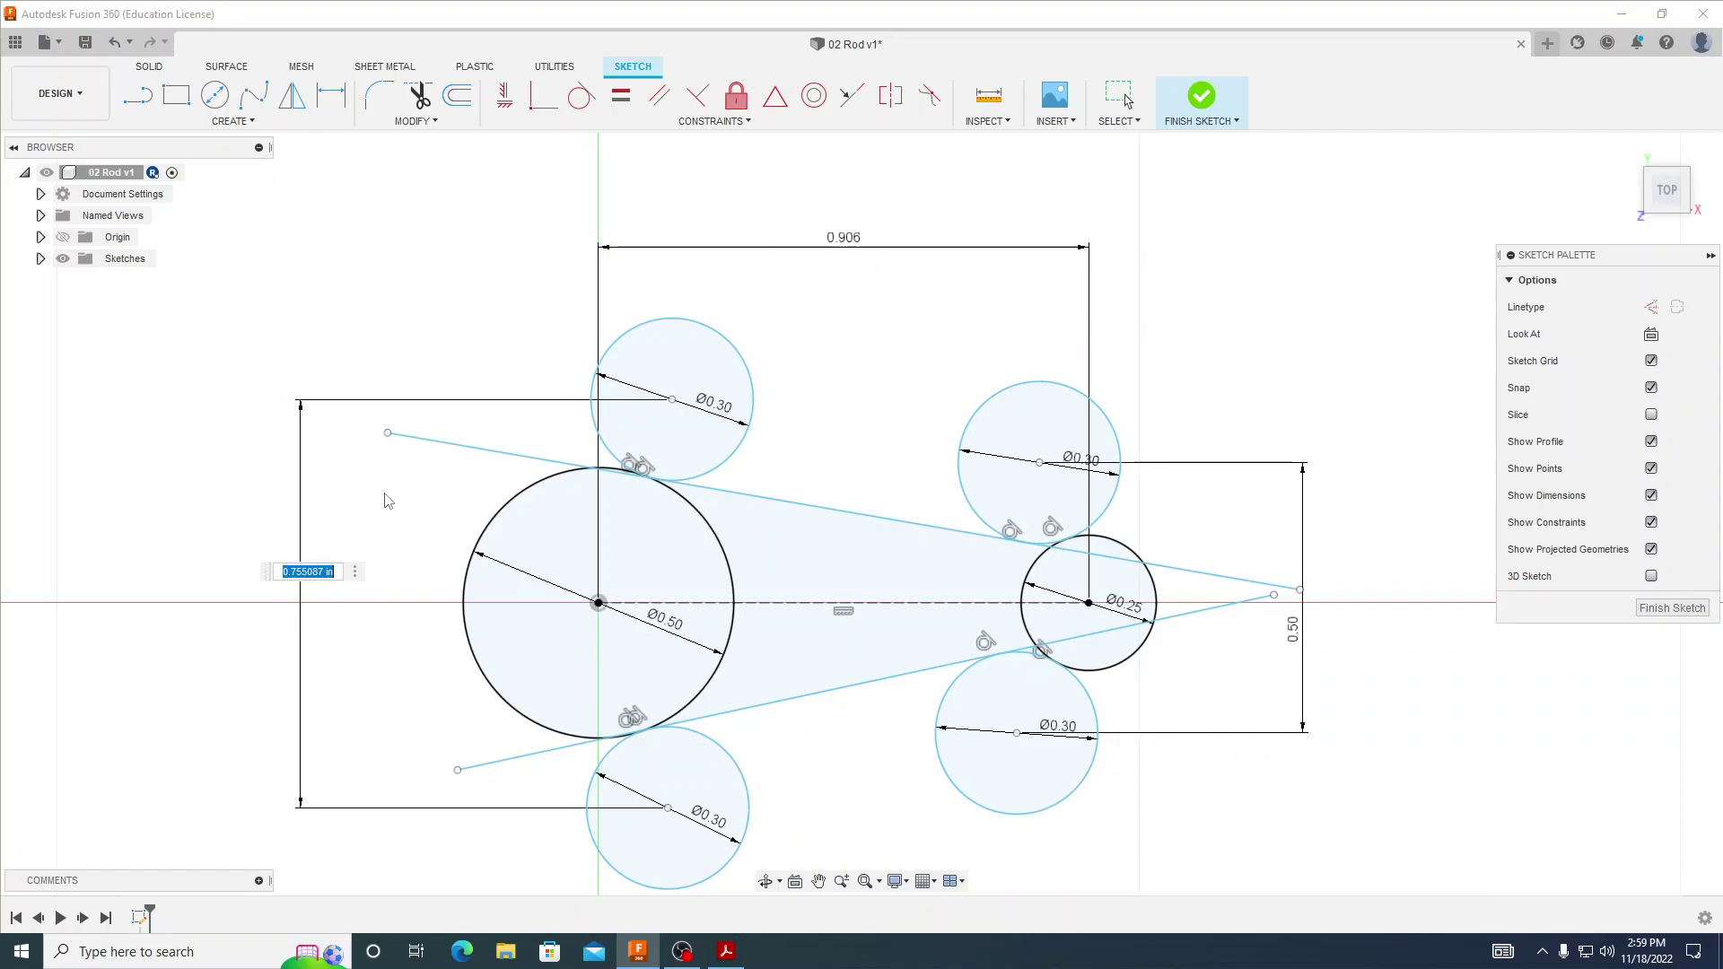
pyautogui.press('BackSpace')
pyautogui.press('Return')
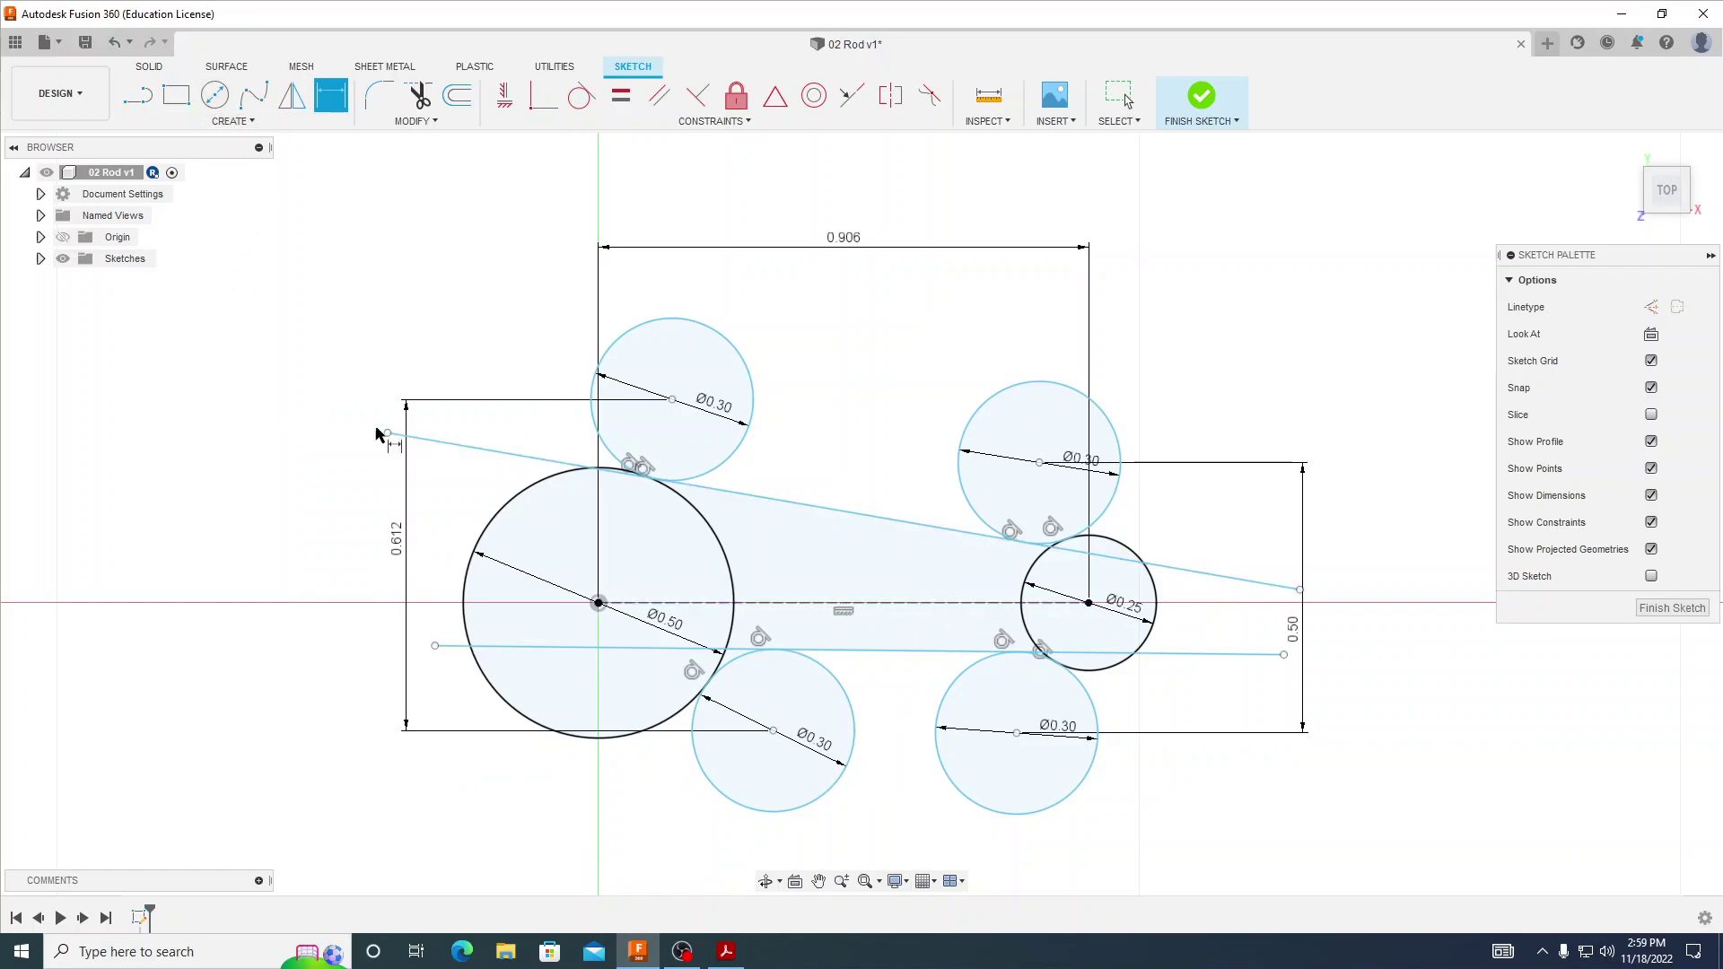
# - Add a 6° angle between the dashed centre line and the lower tangent line
pyautogui.click(902, 609)
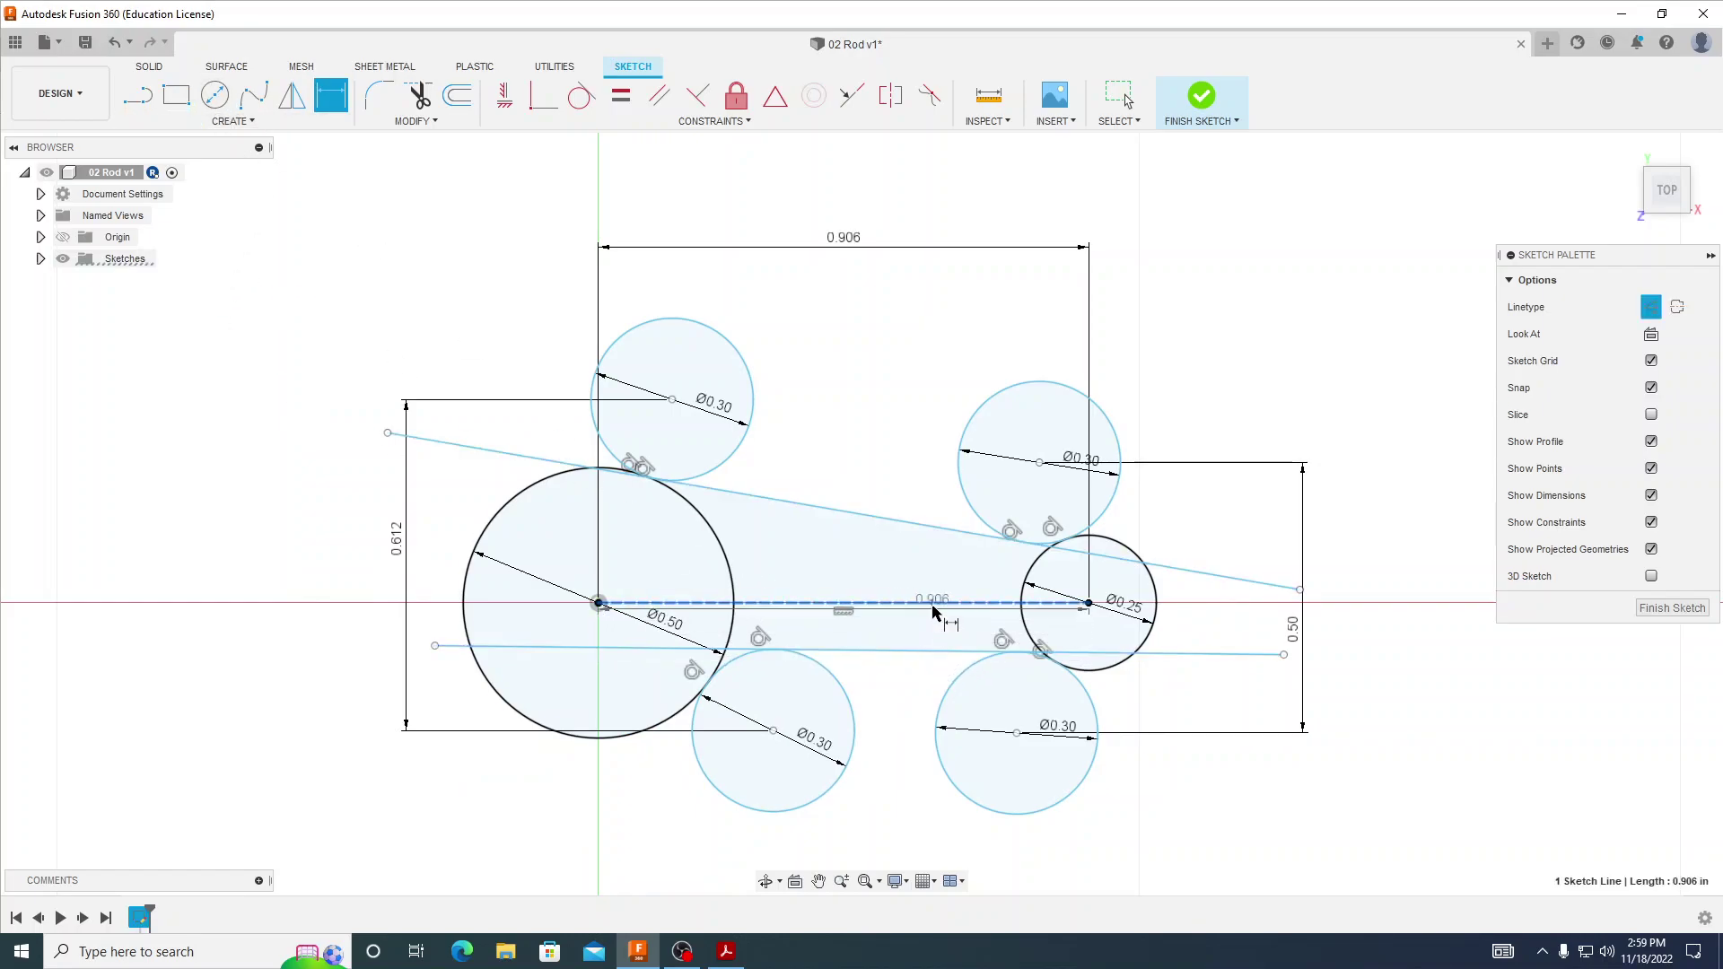
pyautogui.click(918, 654)
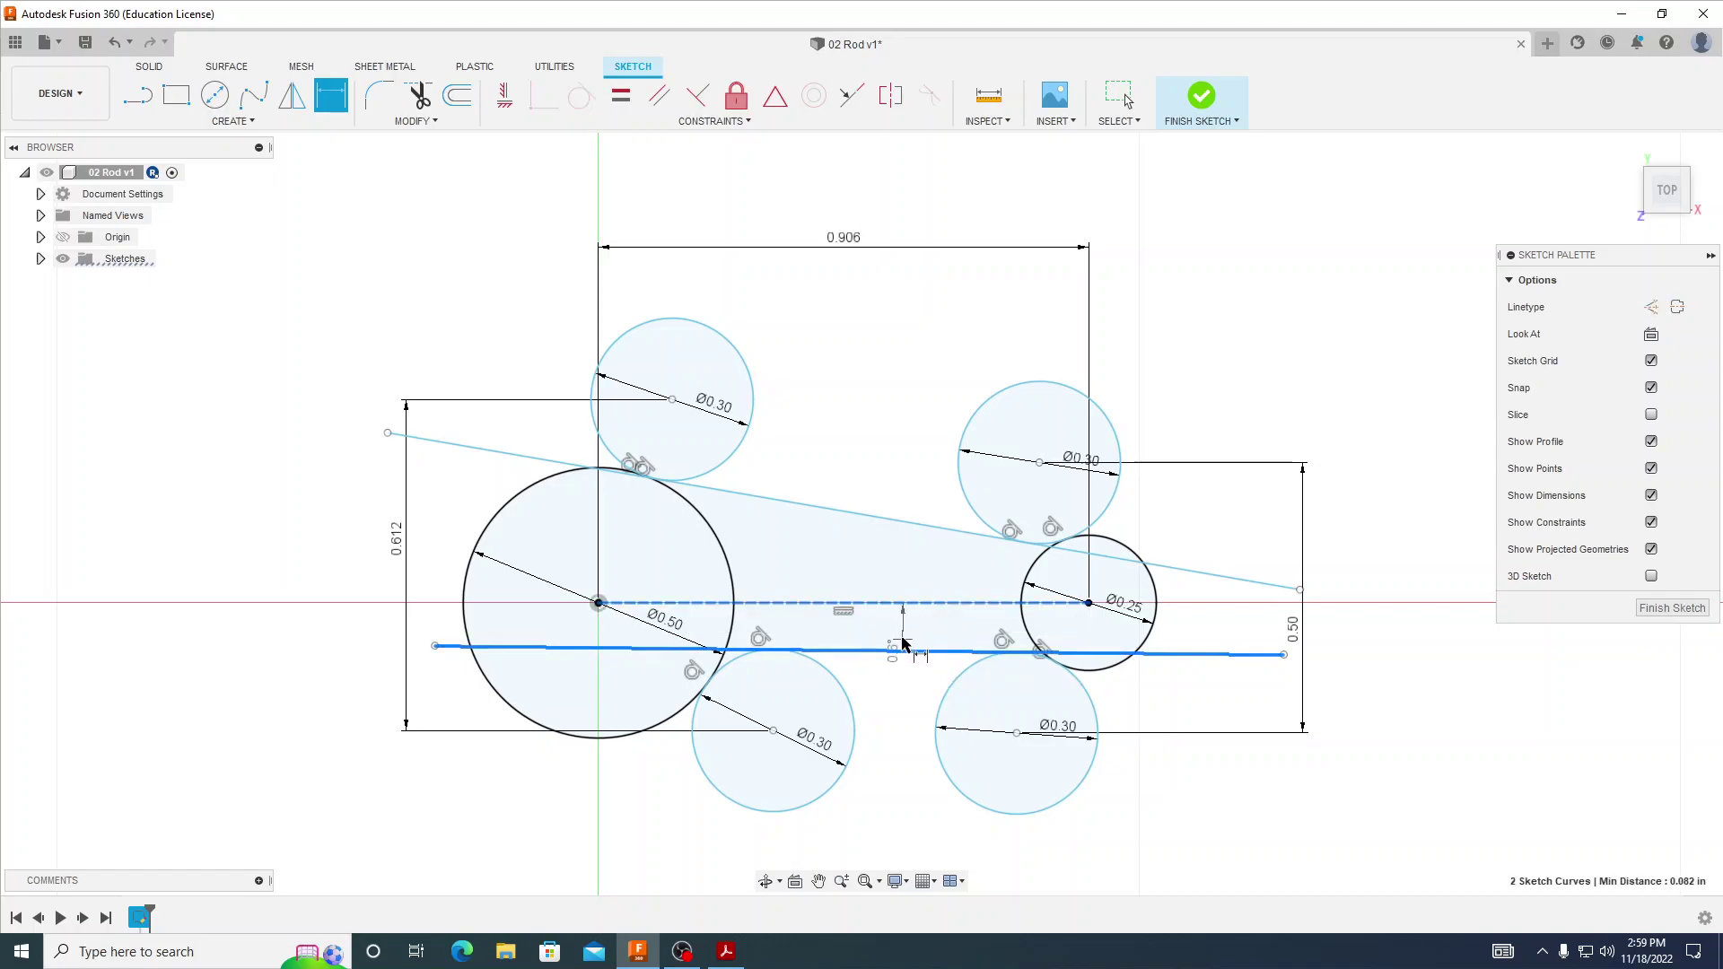
pyautogui.click(895, 628)
pyautogui.write('6')
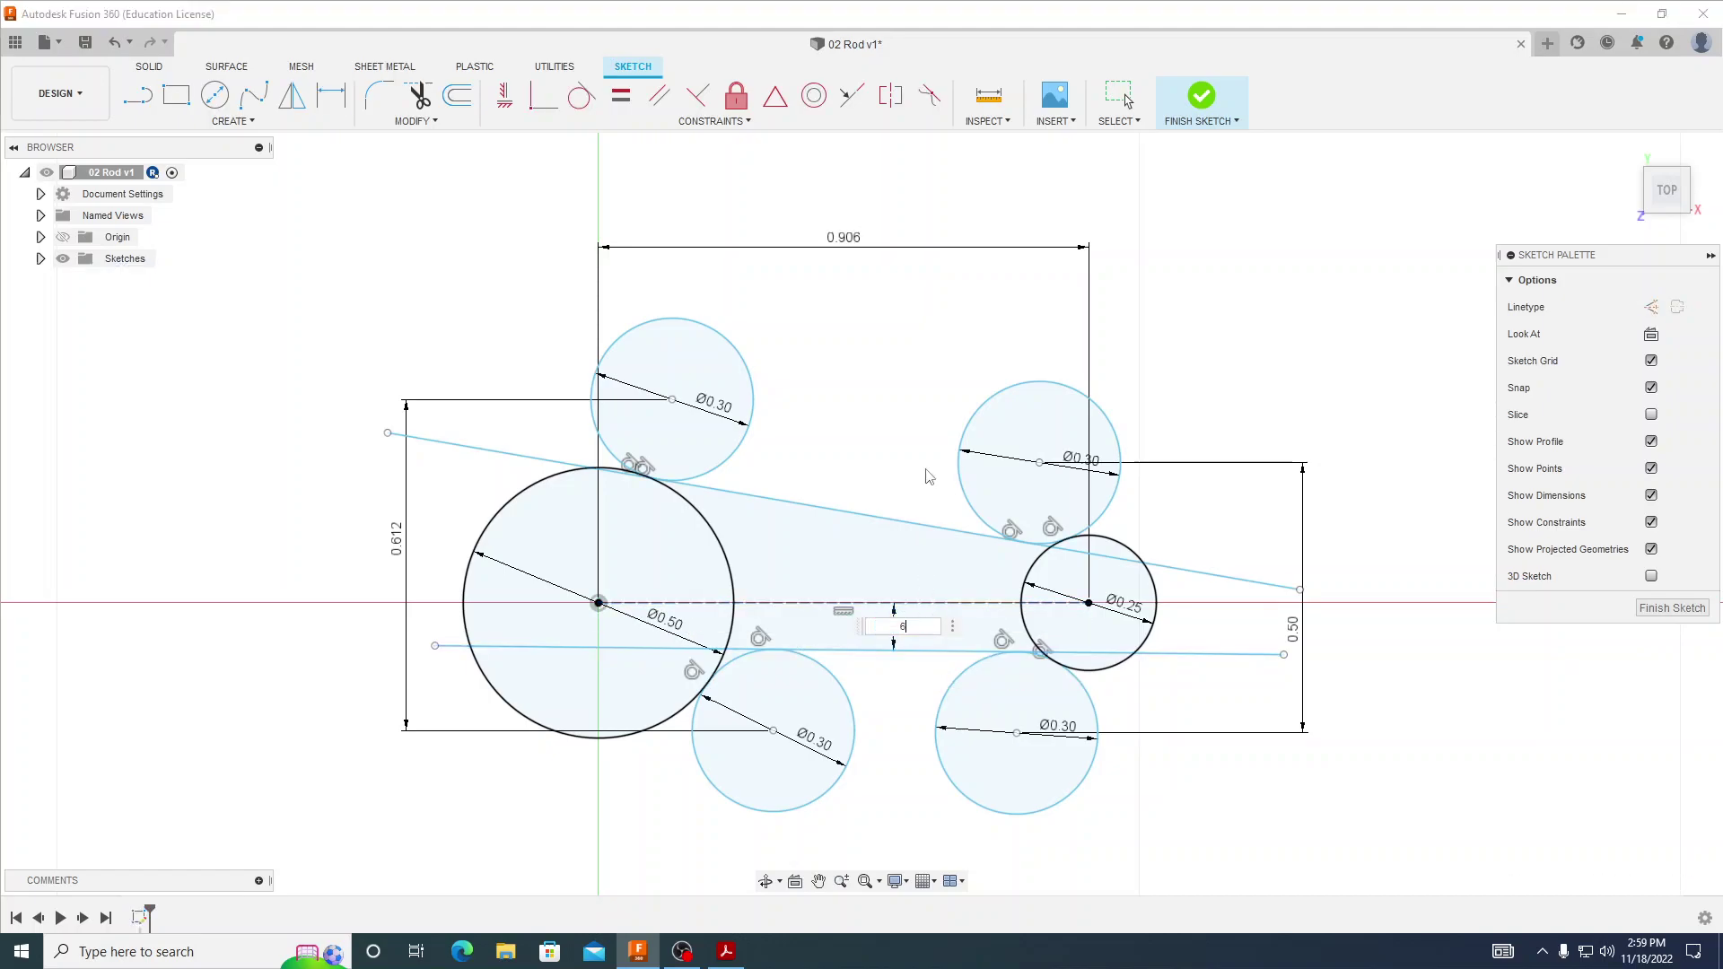
pyautogui.press('Return')
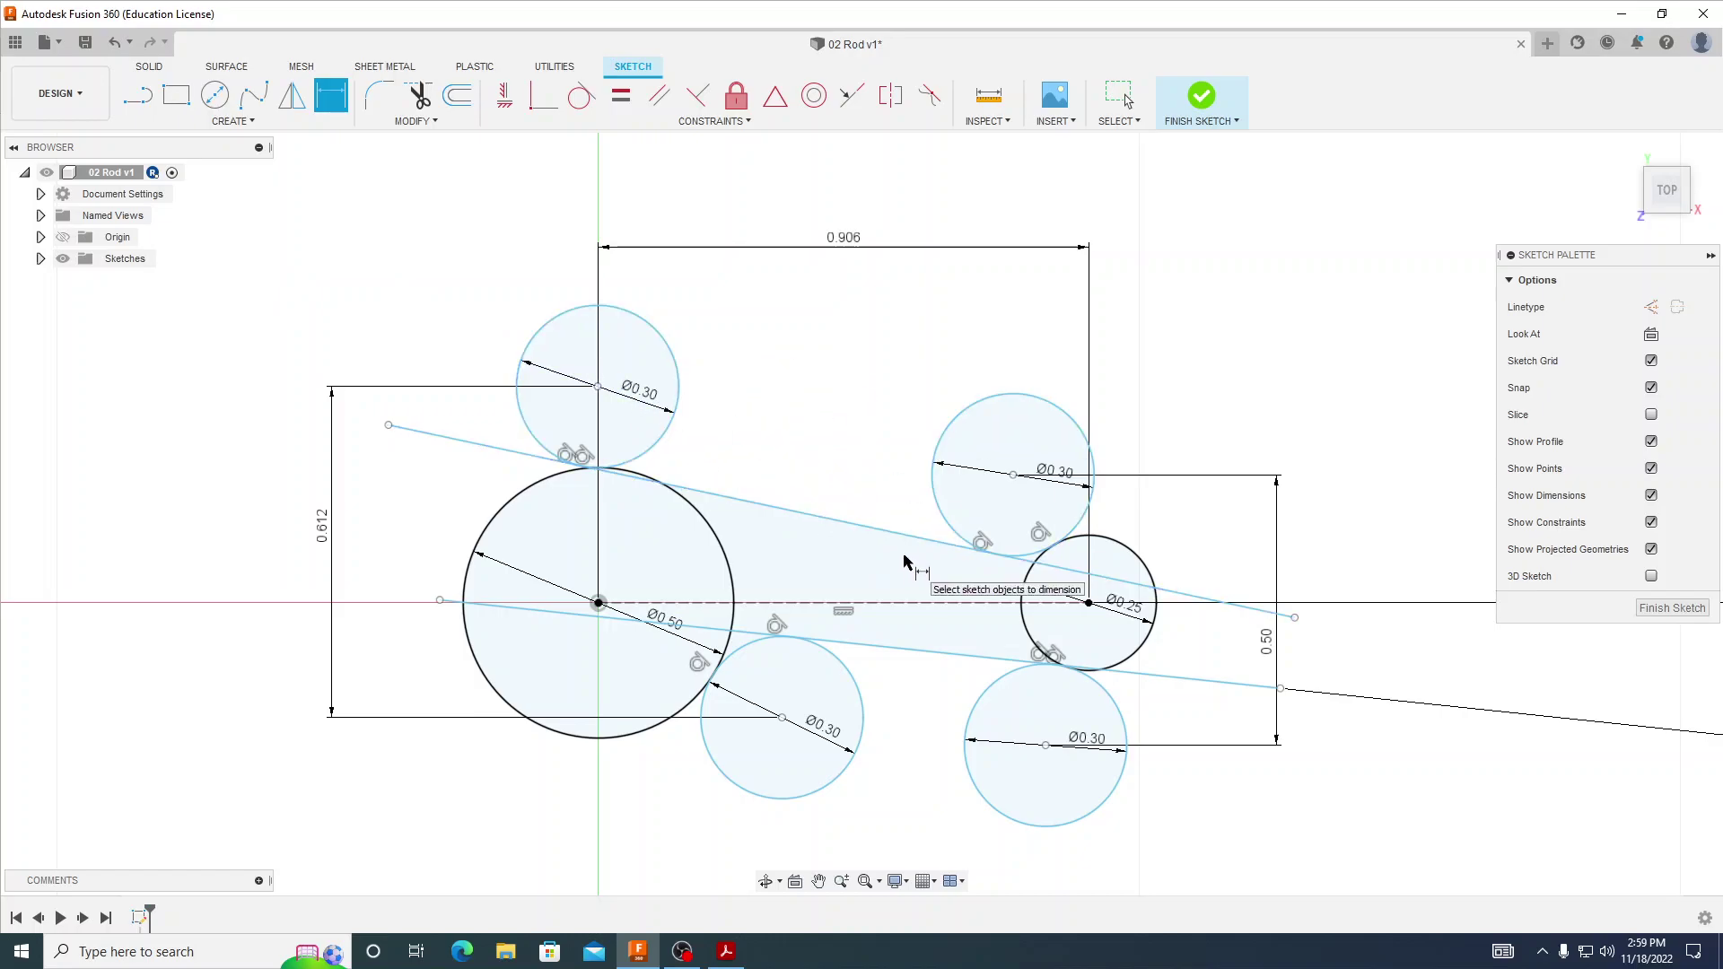
# - Undo the stray 6° angle dimension and the extended lines
pyautogui.press('Escape')
pyautogui.click(467, 603)
pyautogui.moveTo(440, 600); pyautogui.dragTo(395, 597)
pyautogui.scroll(-8, 1192, 777)
pyautogui.moveTo(1342, 800)
pyautogui.mouseDown(button='middle')
pyautogui.moveTo(1182, 661)
pyautogui.moveTo(720, 580)
pyautogui.mouseUp(button='middle')
pyautogui.click(1485, 599)
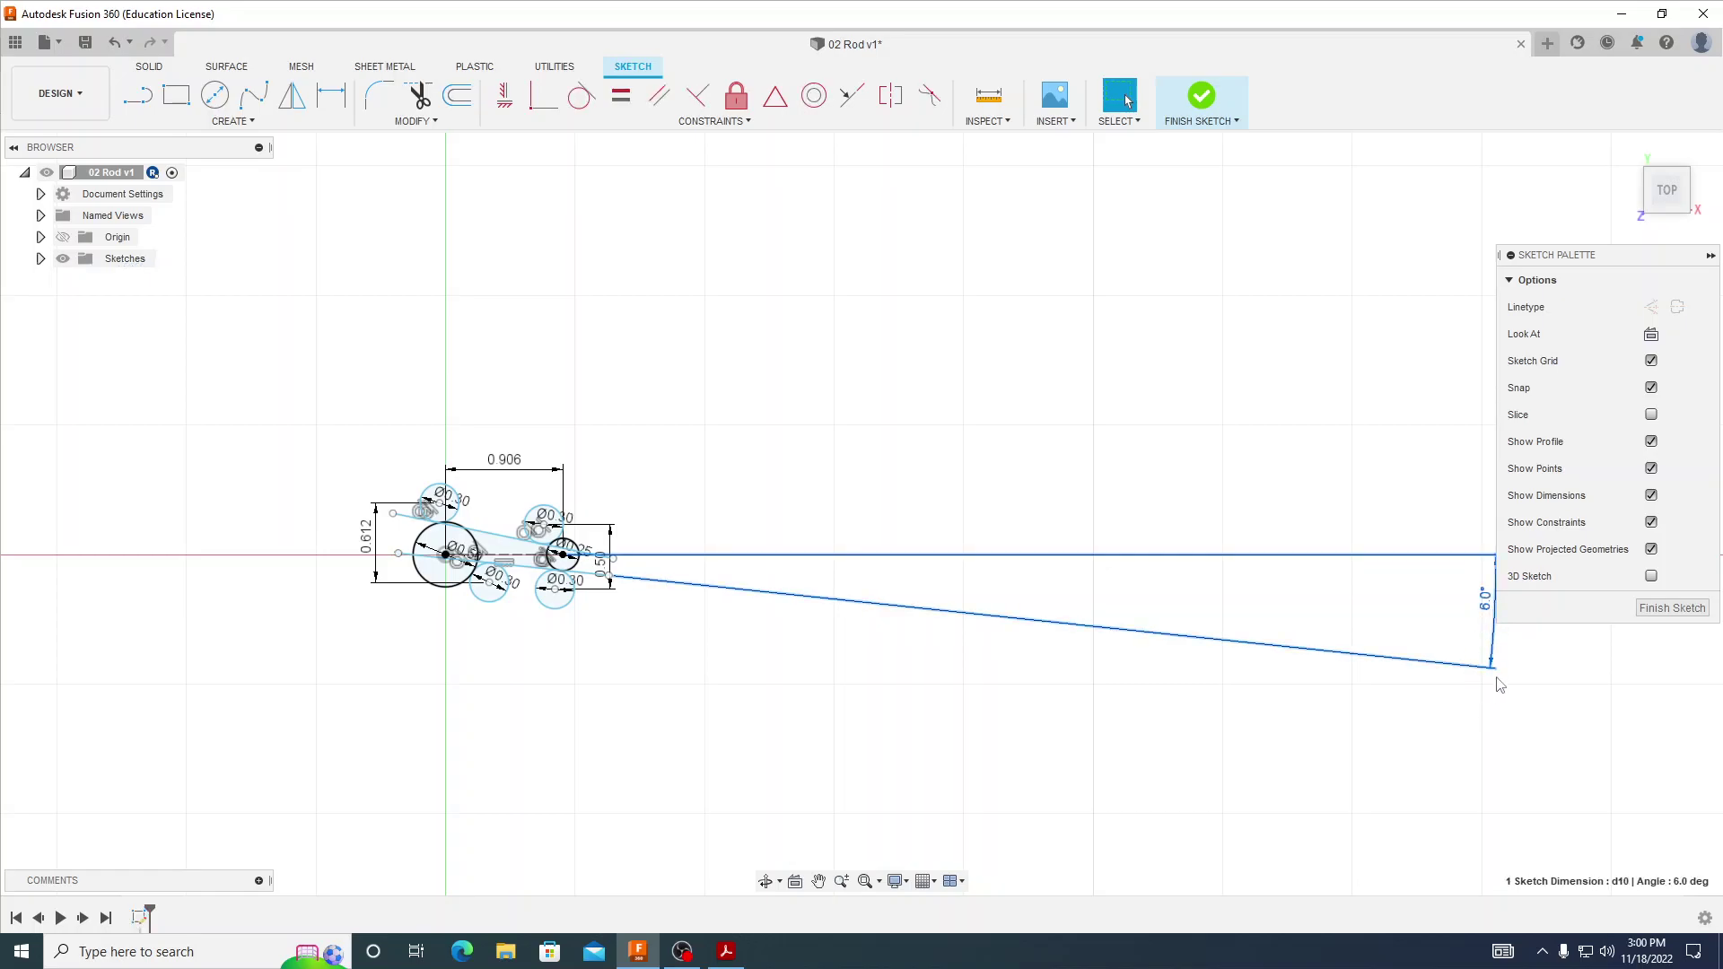
pyautogui.hotkey('ctrl', 'z')
# - Drag the lower tangent line's left endpoint down beneath the large circle
pyautogui.scroll(6, 492, 572)
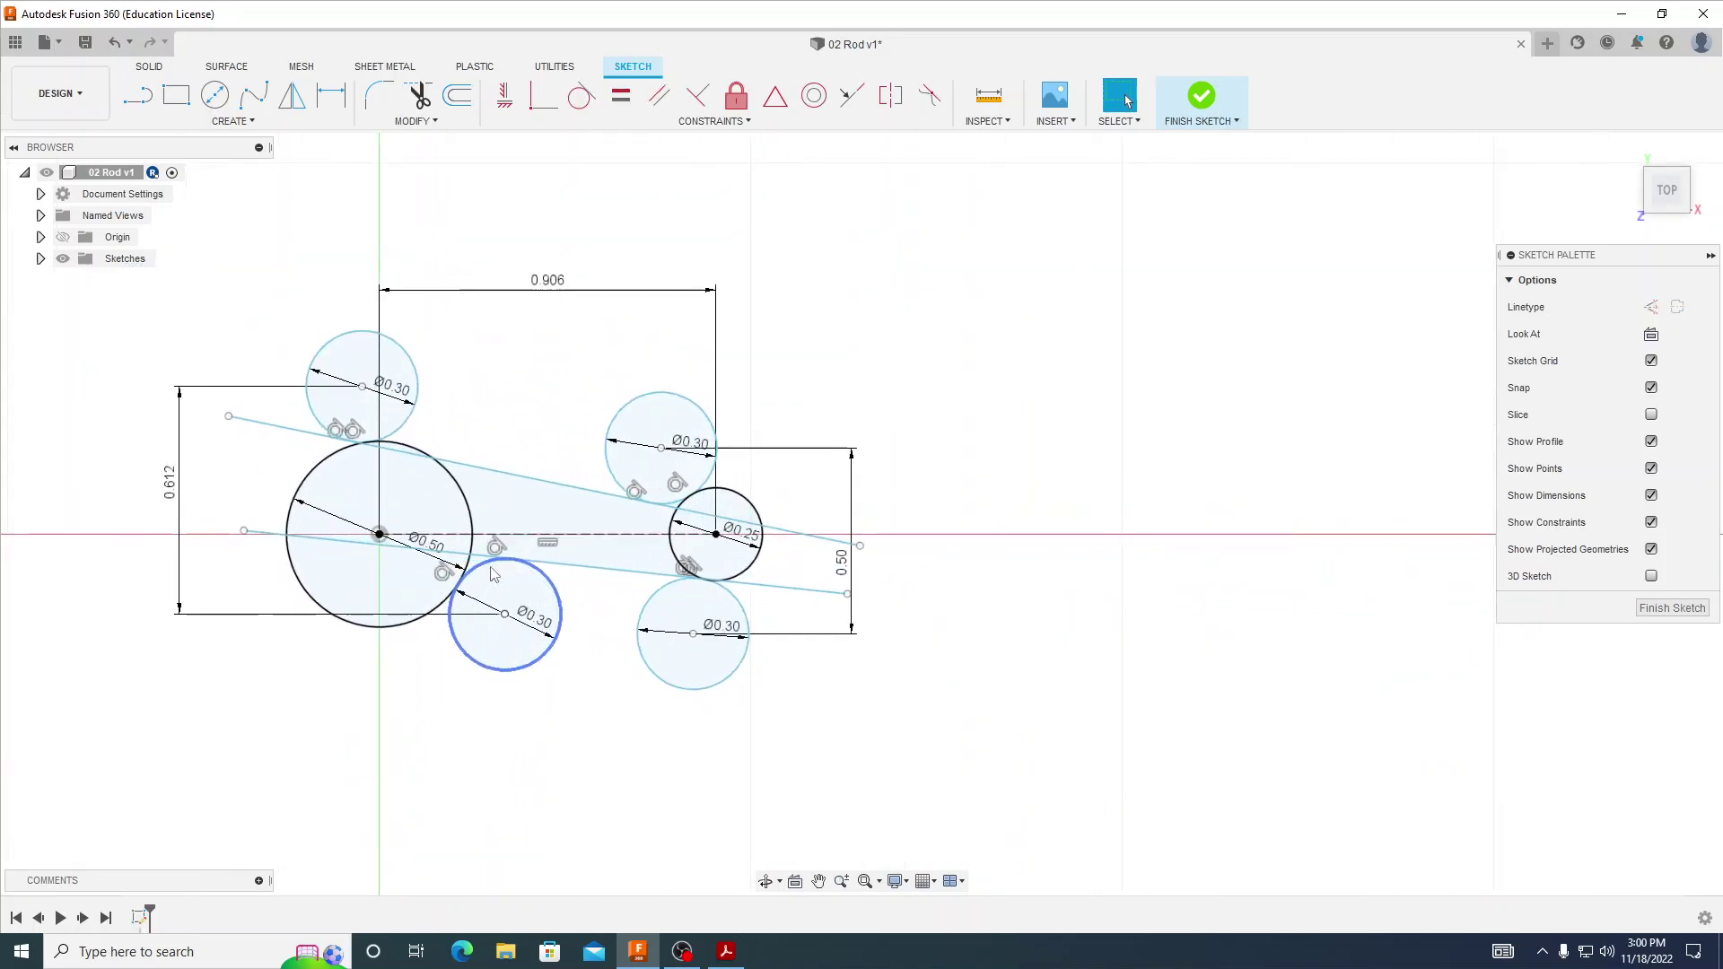
pyautogui.scroll(4, 492, 571)
pyautogui.scroll(-3, 492, 567)
pyautogui.moveTo(516, 564); pyautogui.dragTo(730, 541, button='middle')
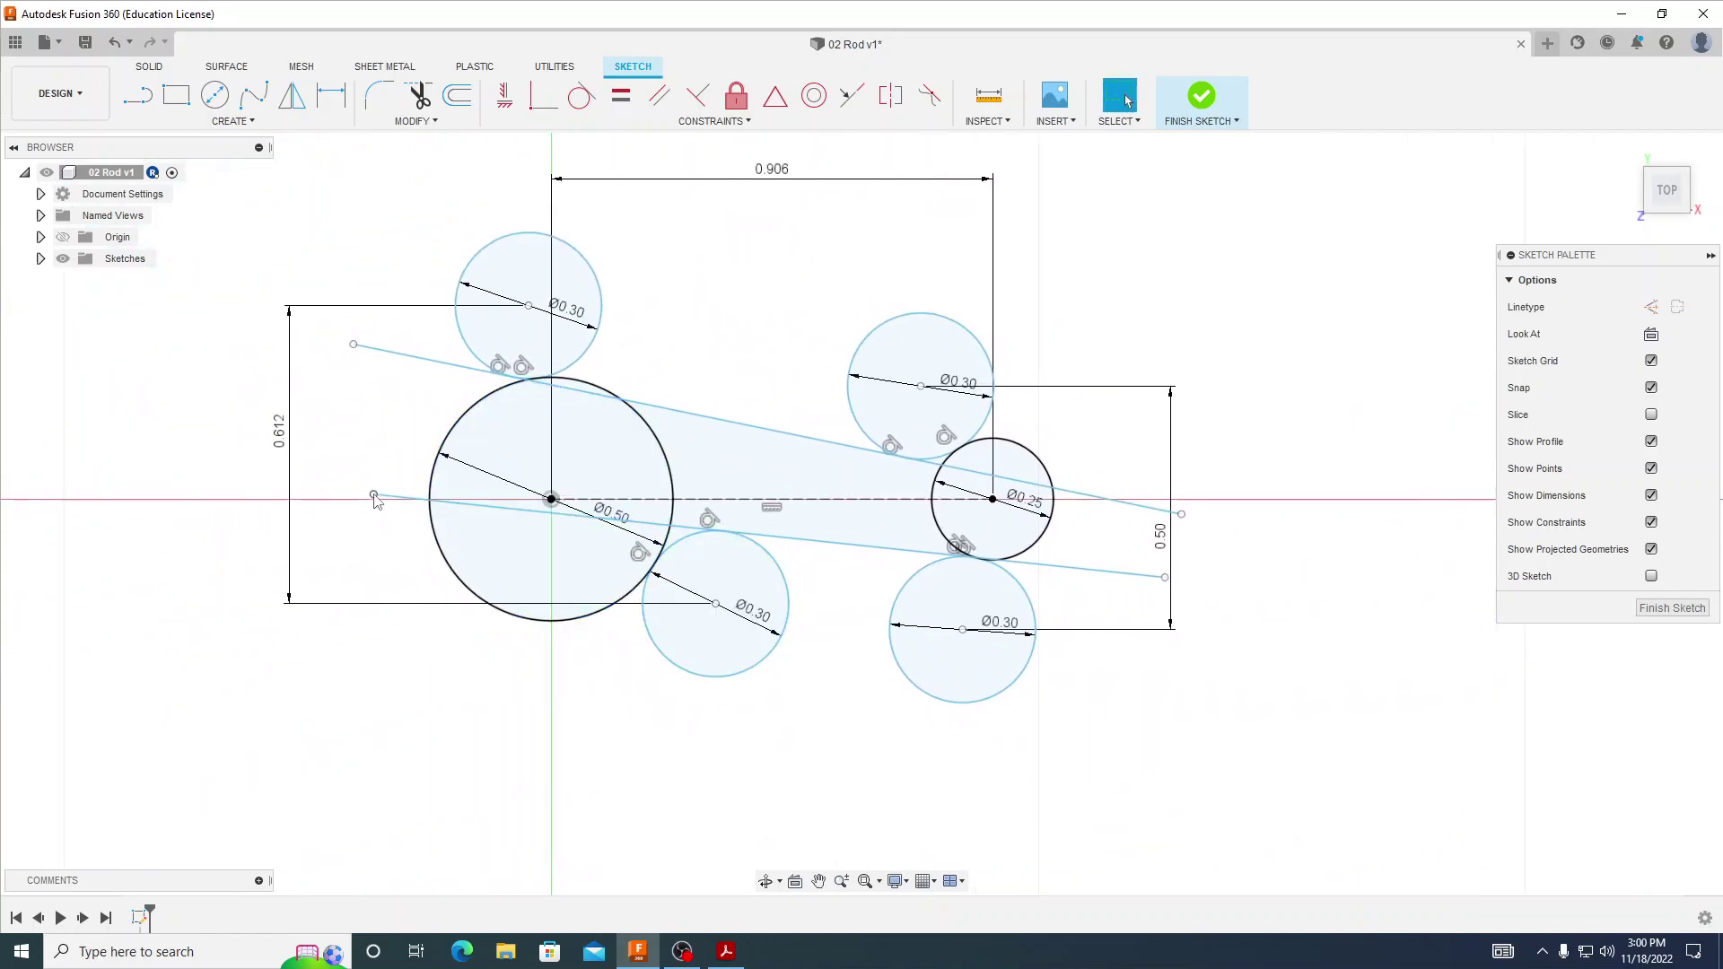
pyautogui.moveTo(372, 496); pyautogui.dragTo(367, 587)
pyautogui.hotkey('ctrl', 'z')
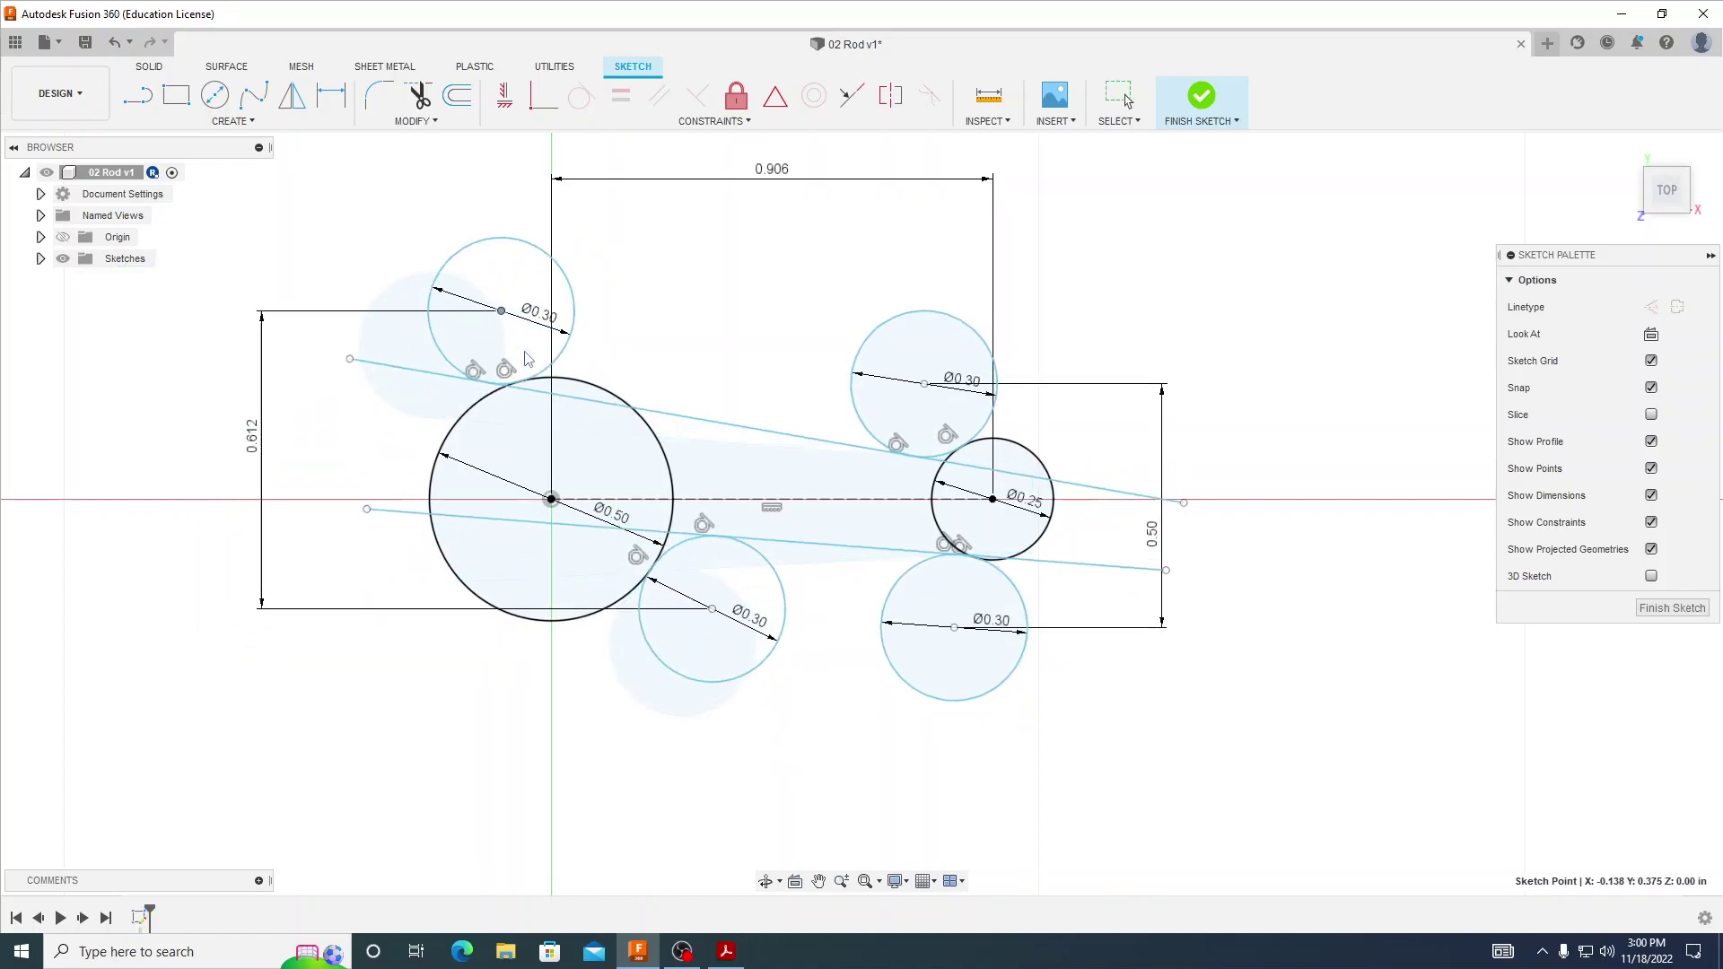
pyautogui.moveTo(368, 494); pyautogui.dragTo(364, 691)
# - Set the lower tangent line at 6° to the centre line
pyautogui.click(328, 99)
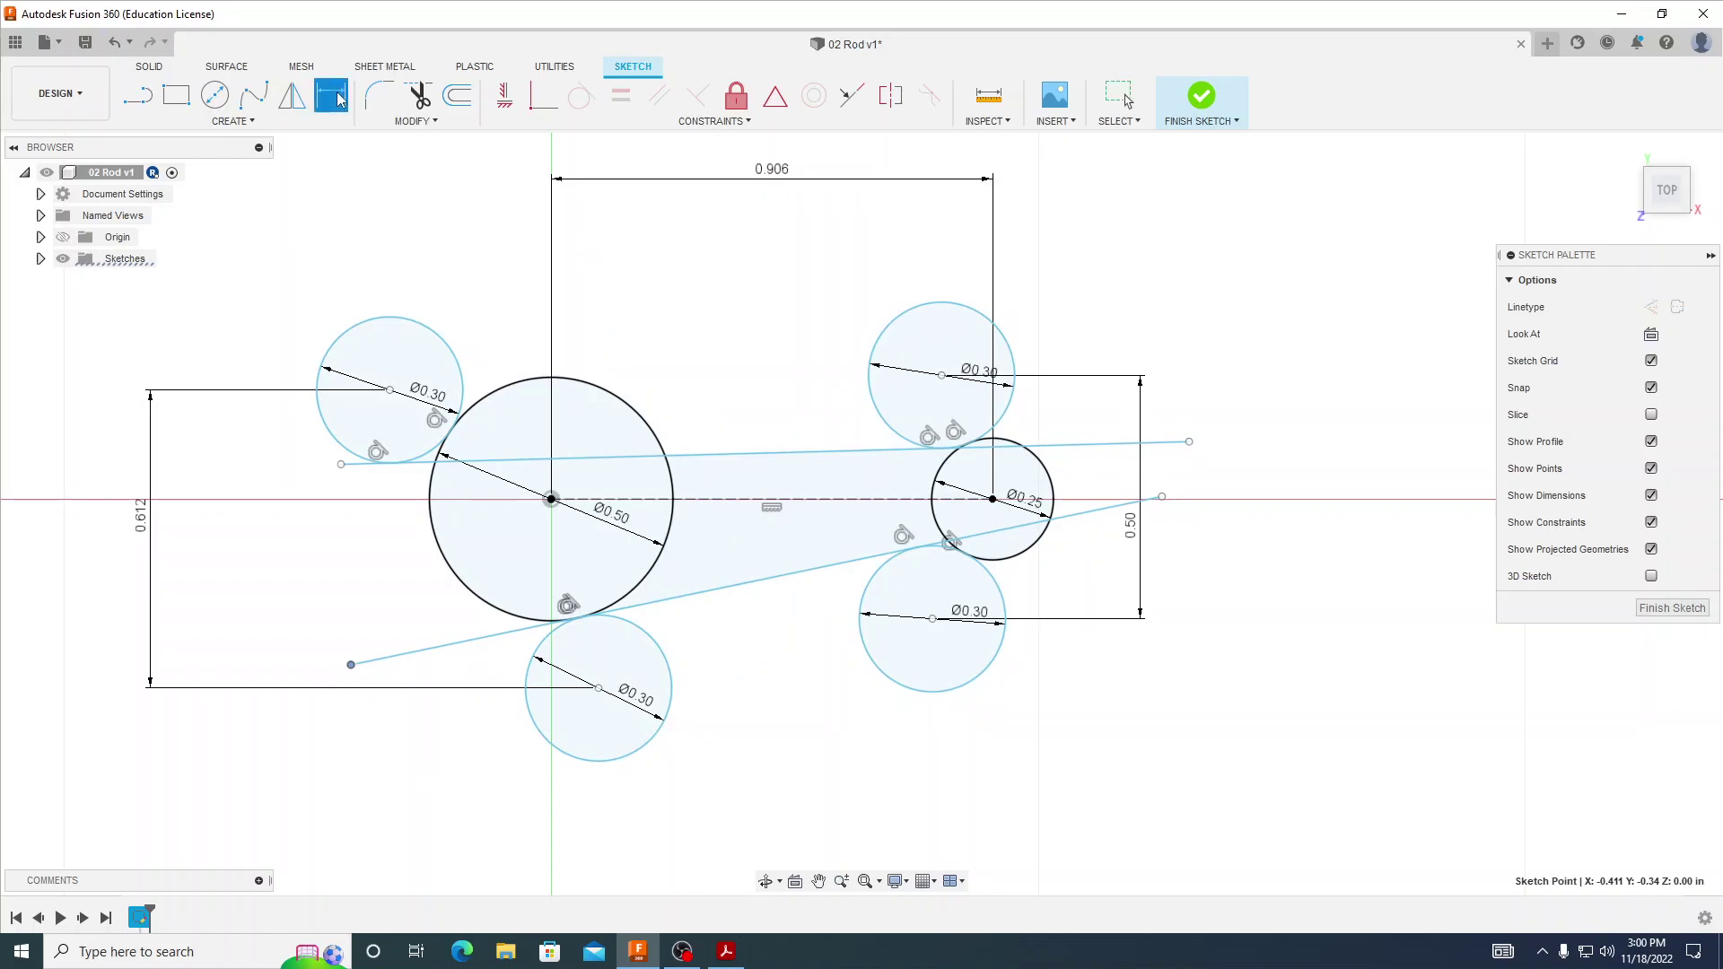
pyautogui.click(846, 562)
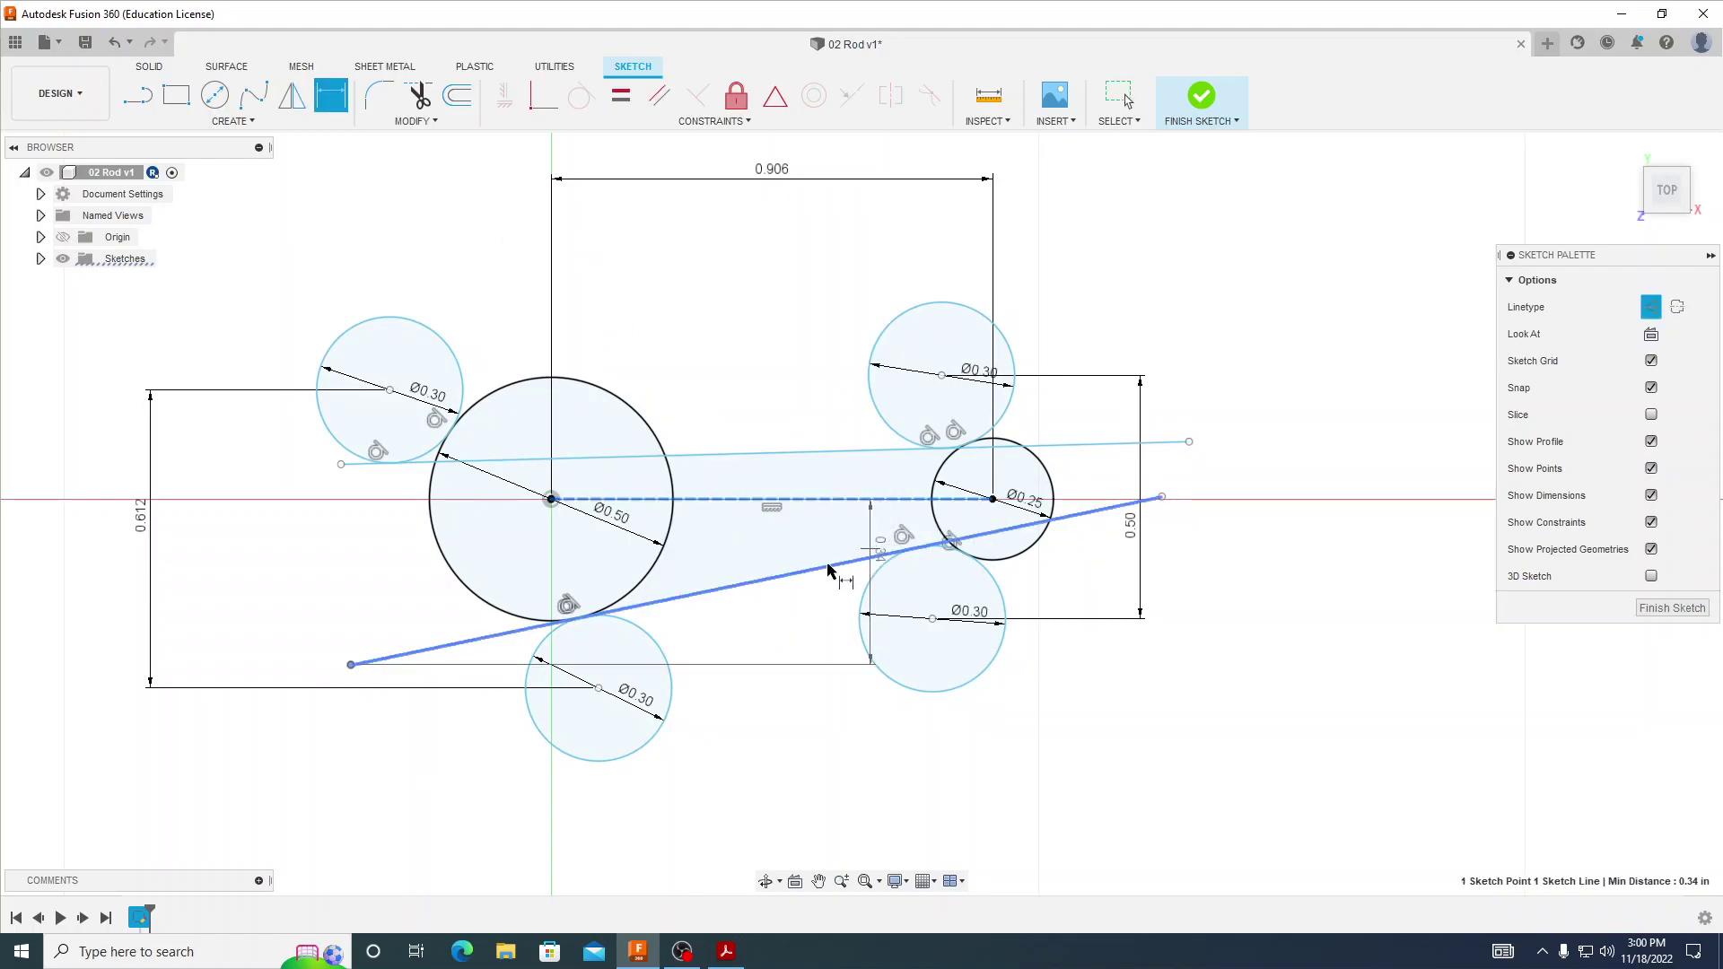
pyautogui.click(782, 545)
pyautogui.write('6')
pyautogui.press('Return')
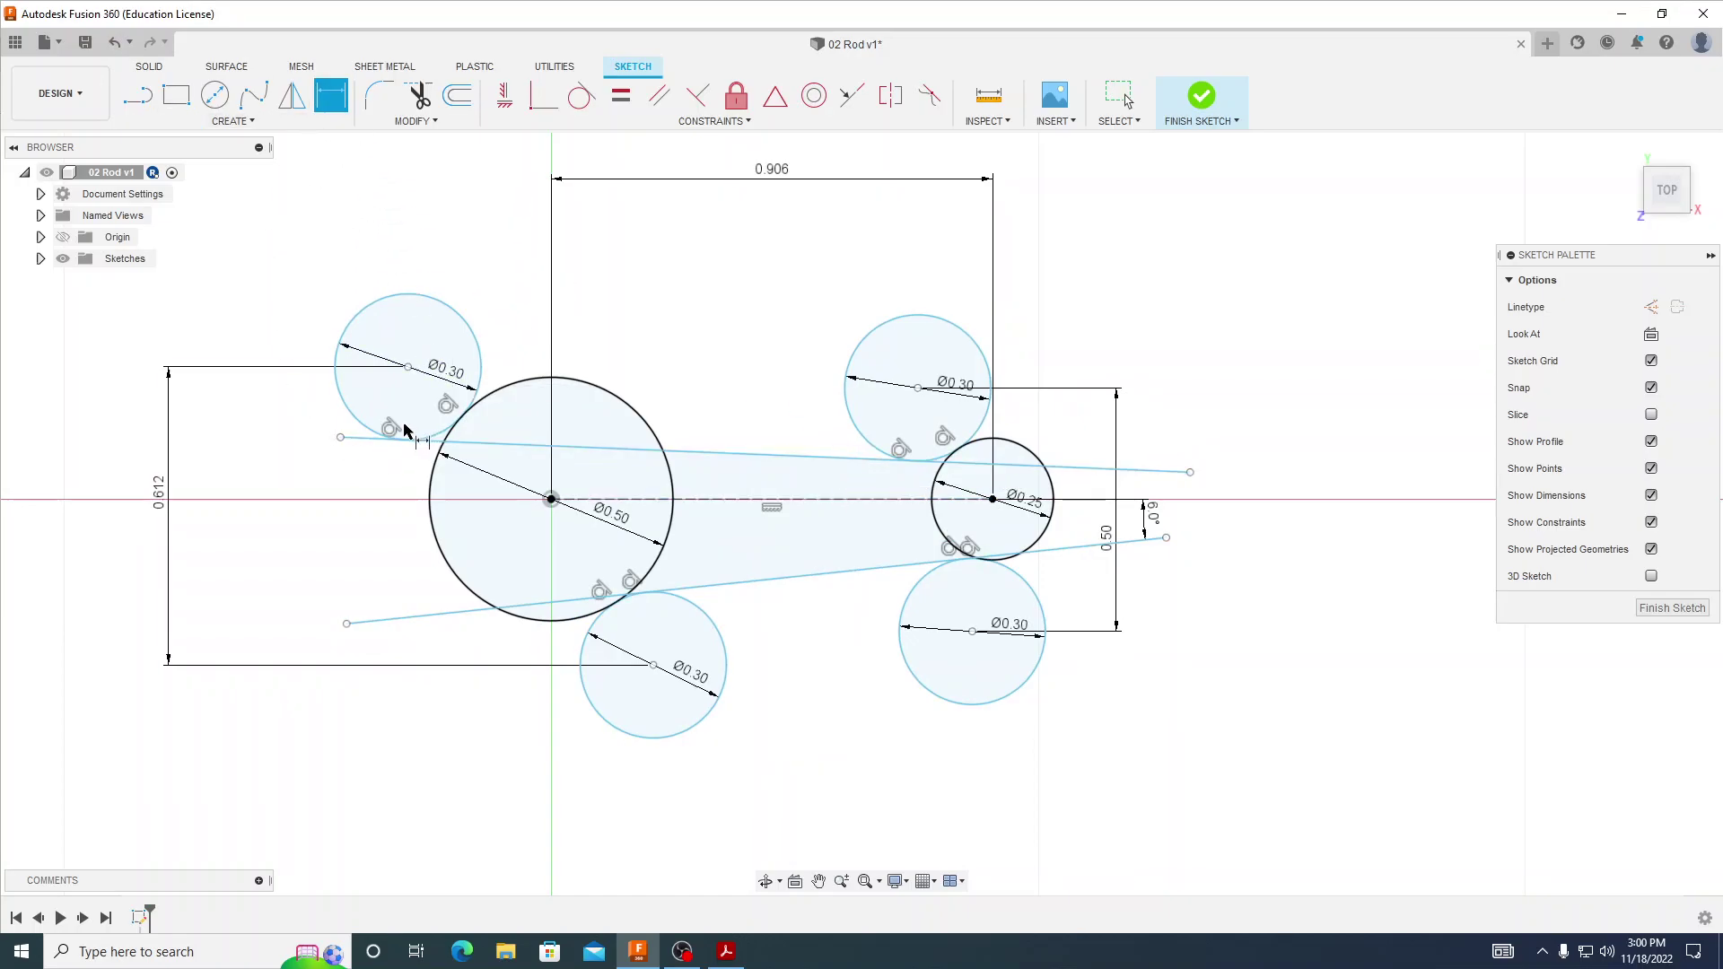
pyautogui.press('Escape')
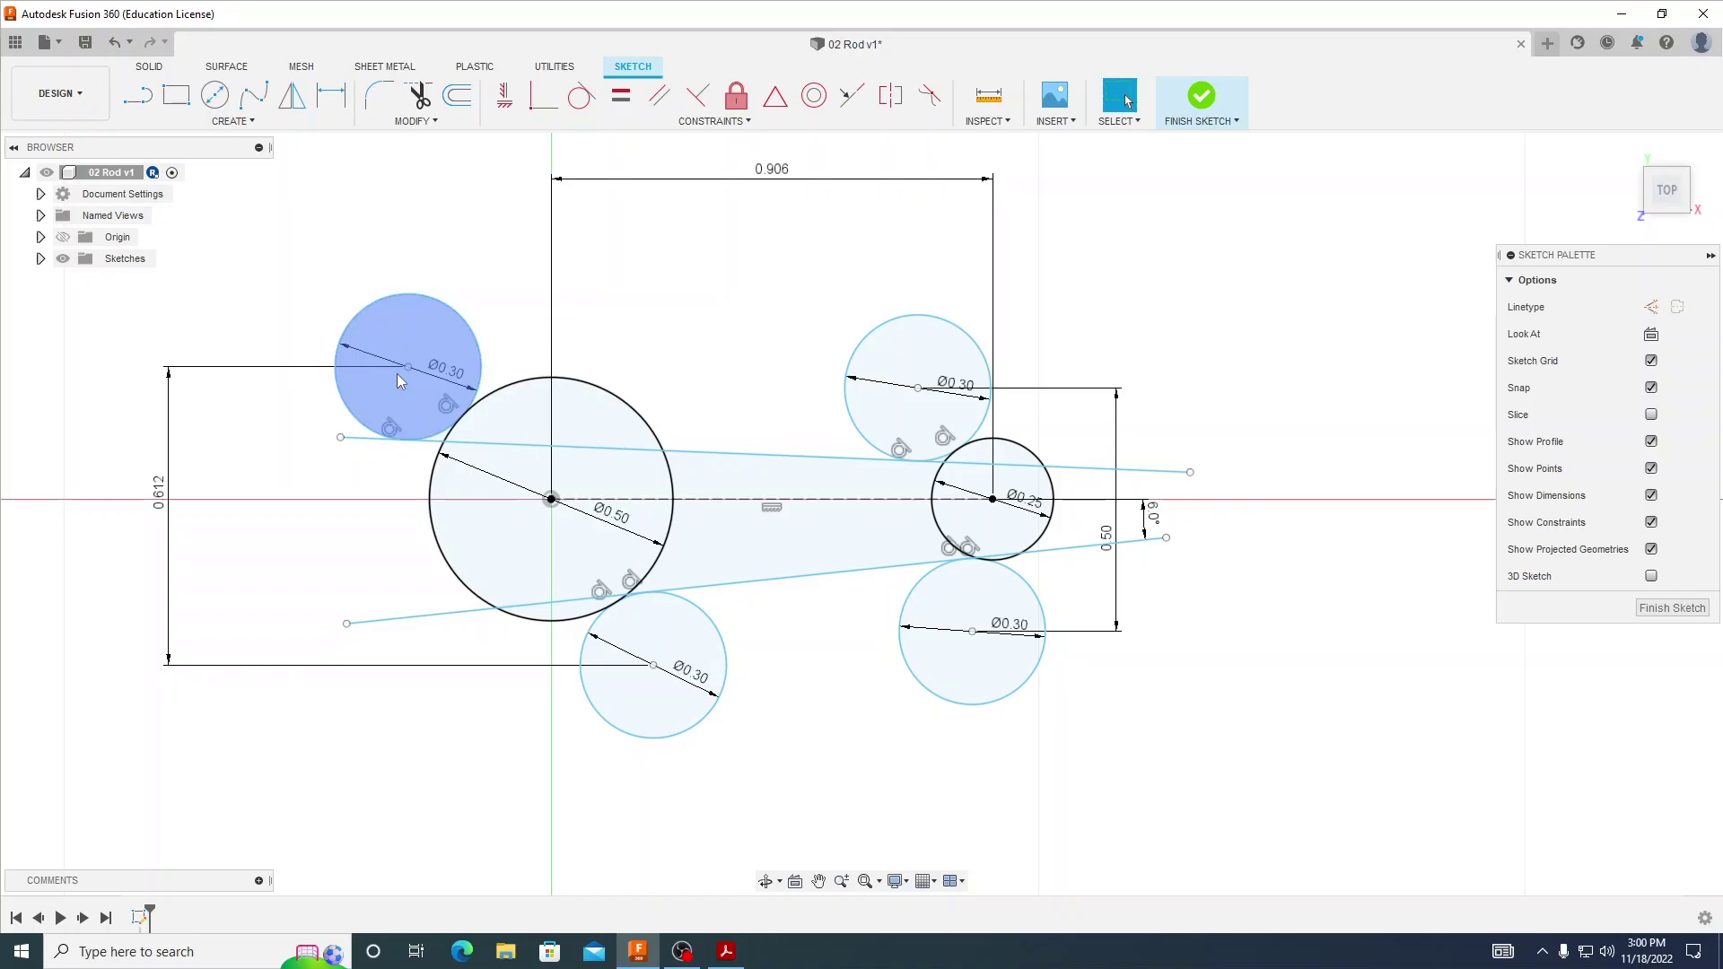
# - Delete the 0.612 dimension and reposition the upper-left Ø0.30 circle
pyautogui.moveTo(408, 367)
pyautogui.mouseDown()
pyautogui.moveTo(445, 360)
pyautogui.moveTo(410, 364)
pyautogui.mouseUp()
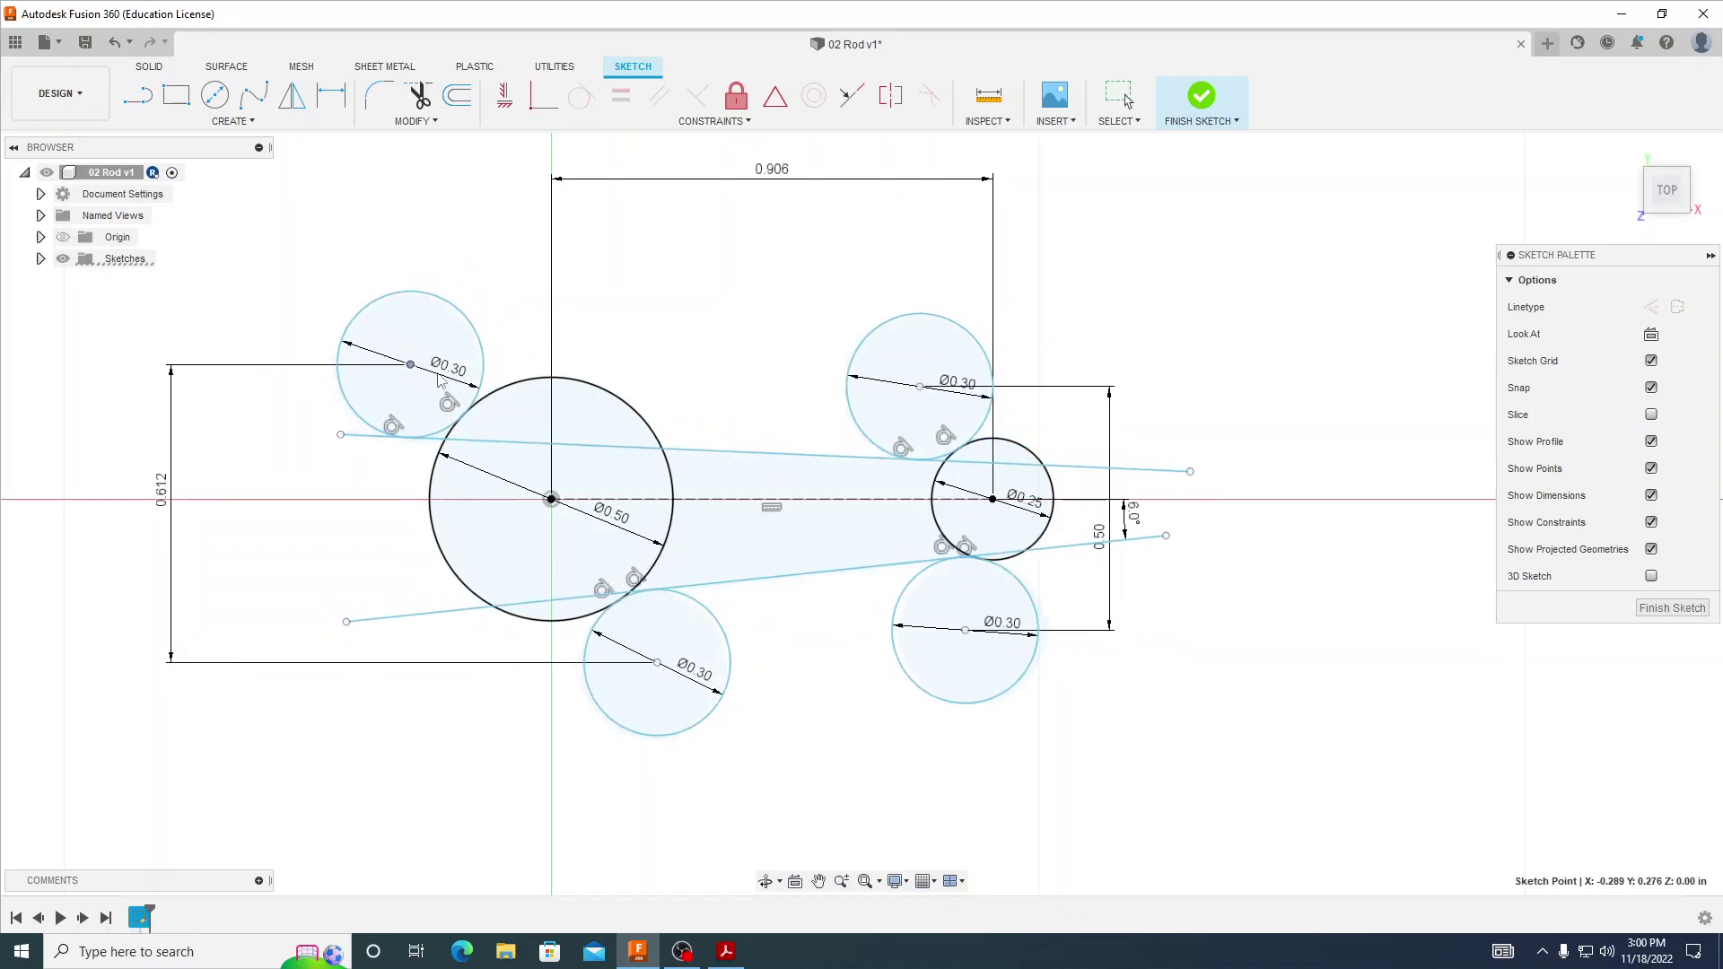
pyautogui.click(161, 506)
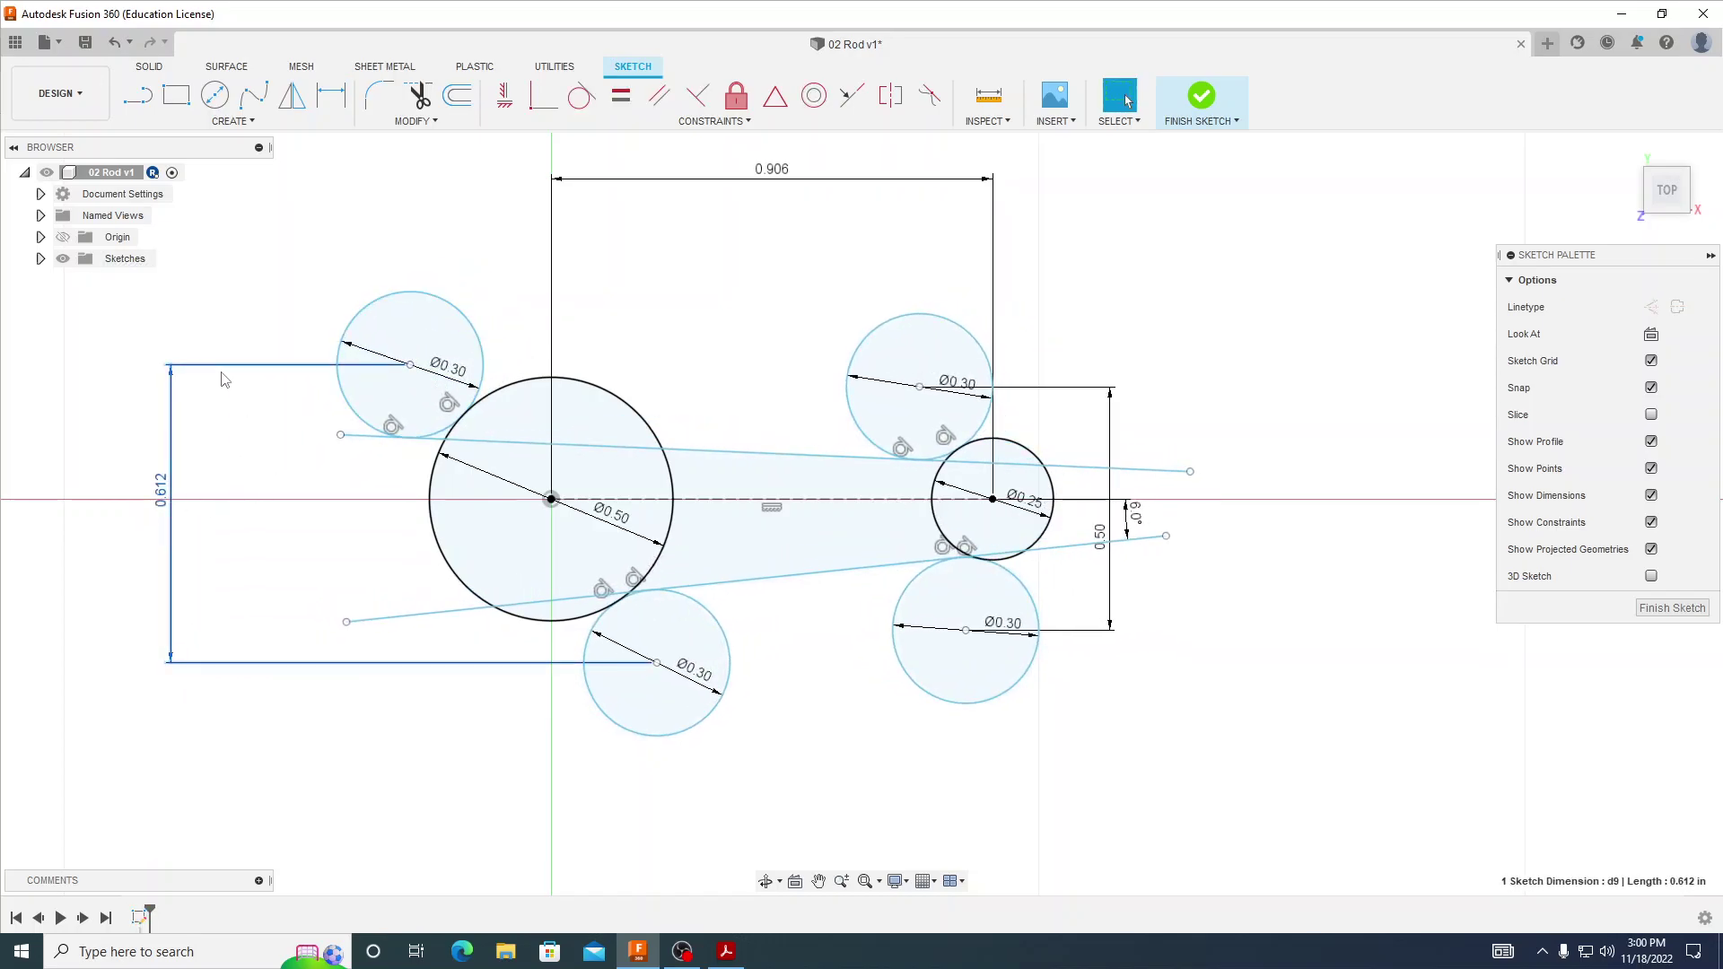
pyautogui.press('Delete')
pyautogui.moveTo(410, 364); pyautogui.dragTo(715, 351)
pyautogui.press('Escape')
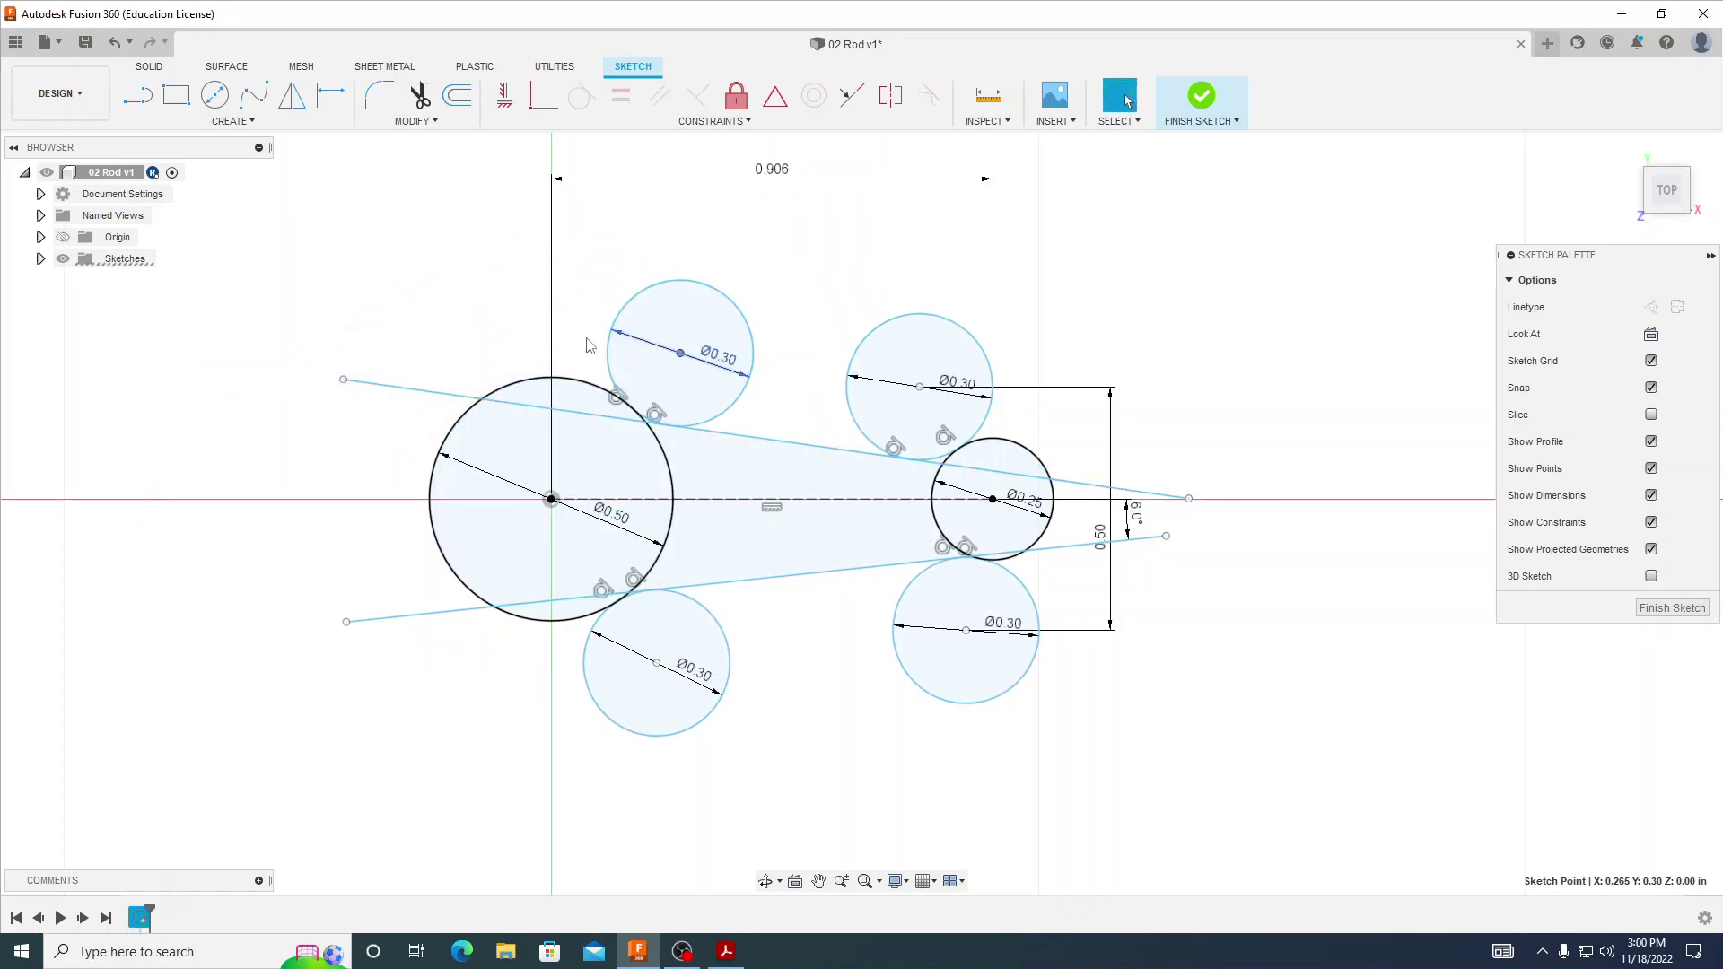
# - Re-dimension the left Ø0.30 circle centres to 0.612 apart
pyautogui.click(328, 106)
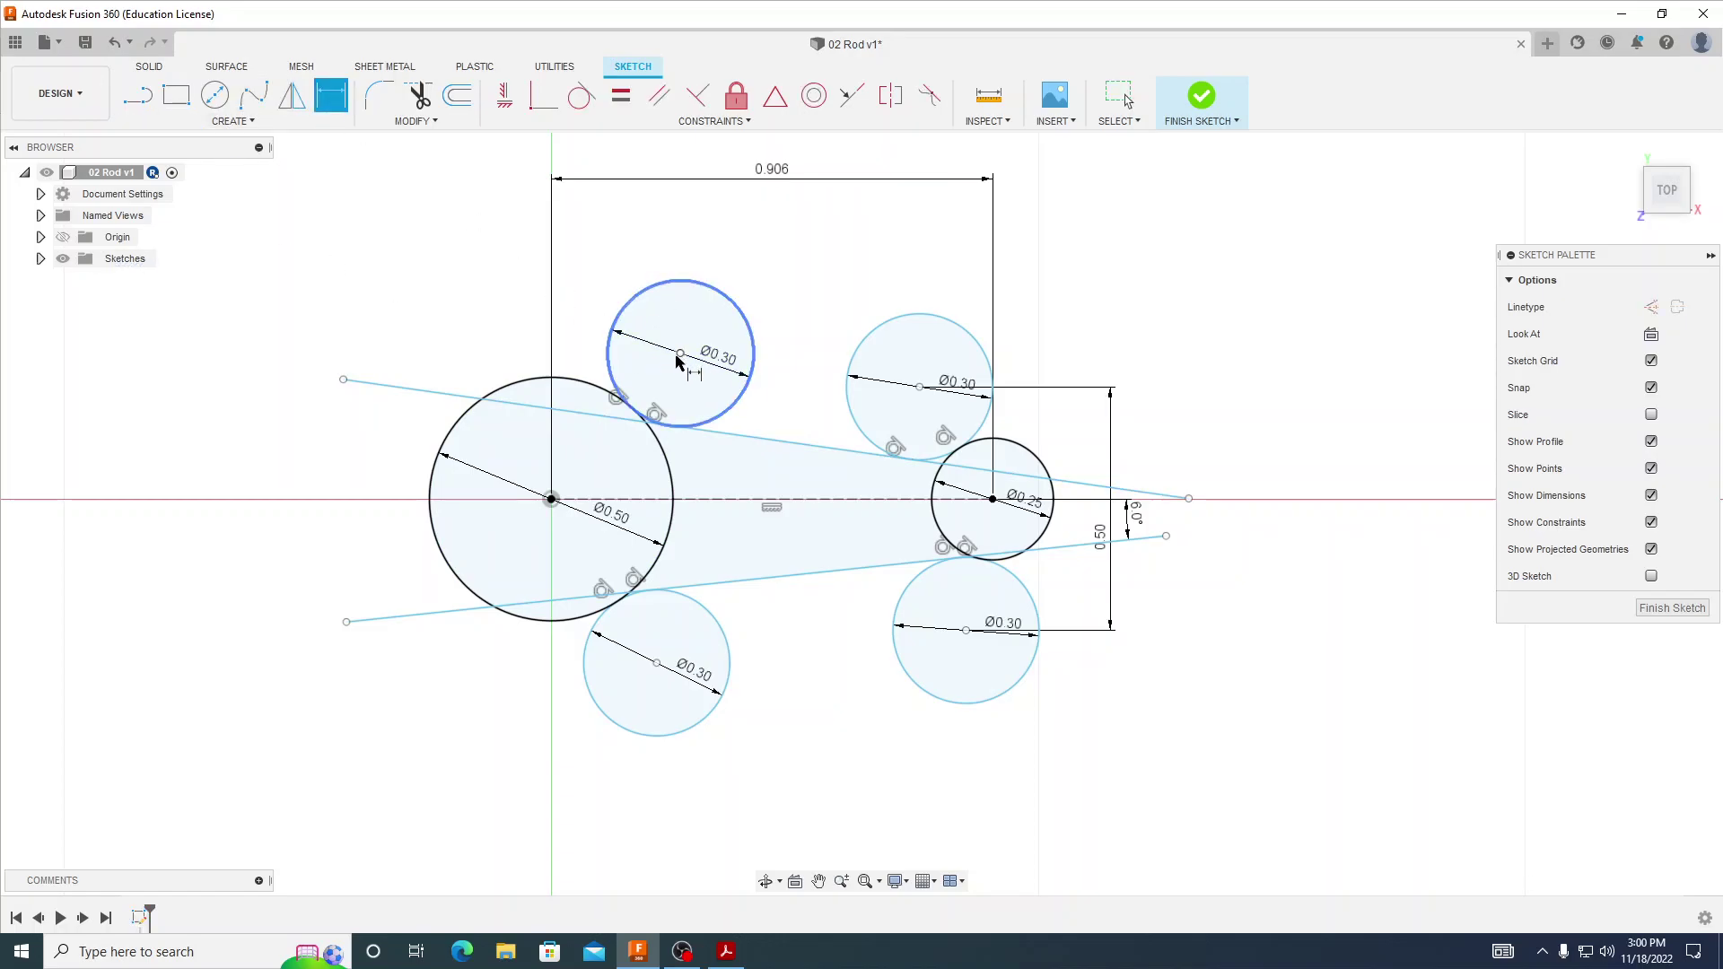
pyautogui.click(655, 664)
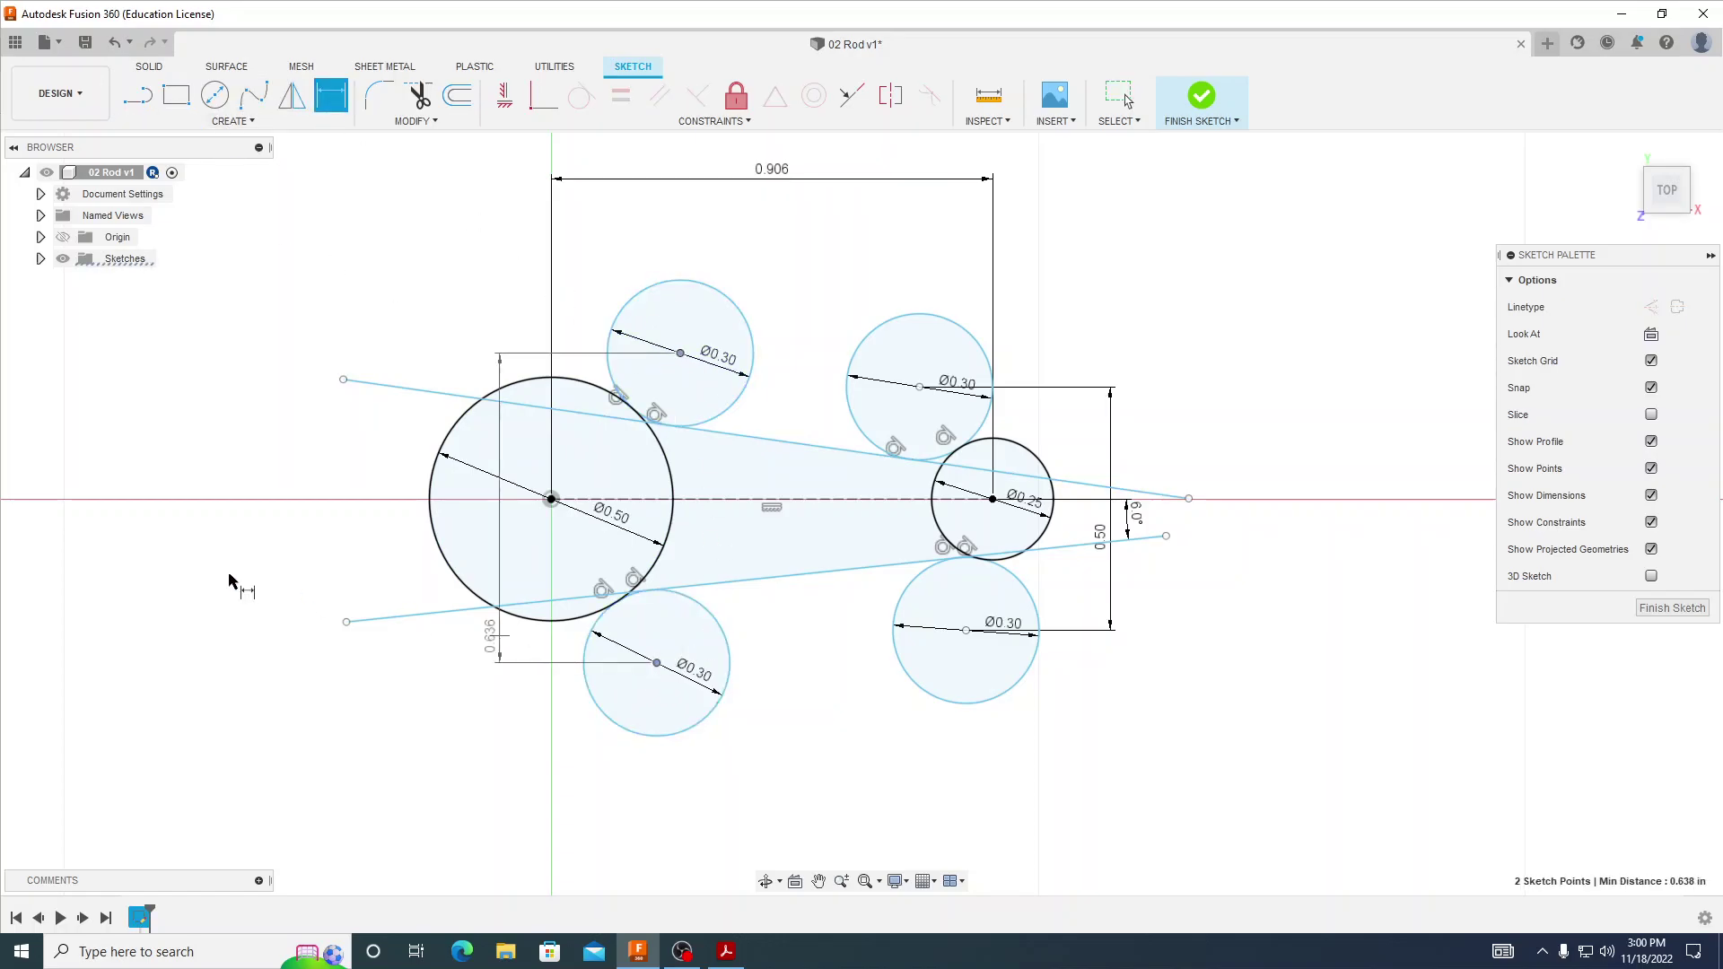
pyautogui.click(185, 500)
pyautogui.press('BackSpace')
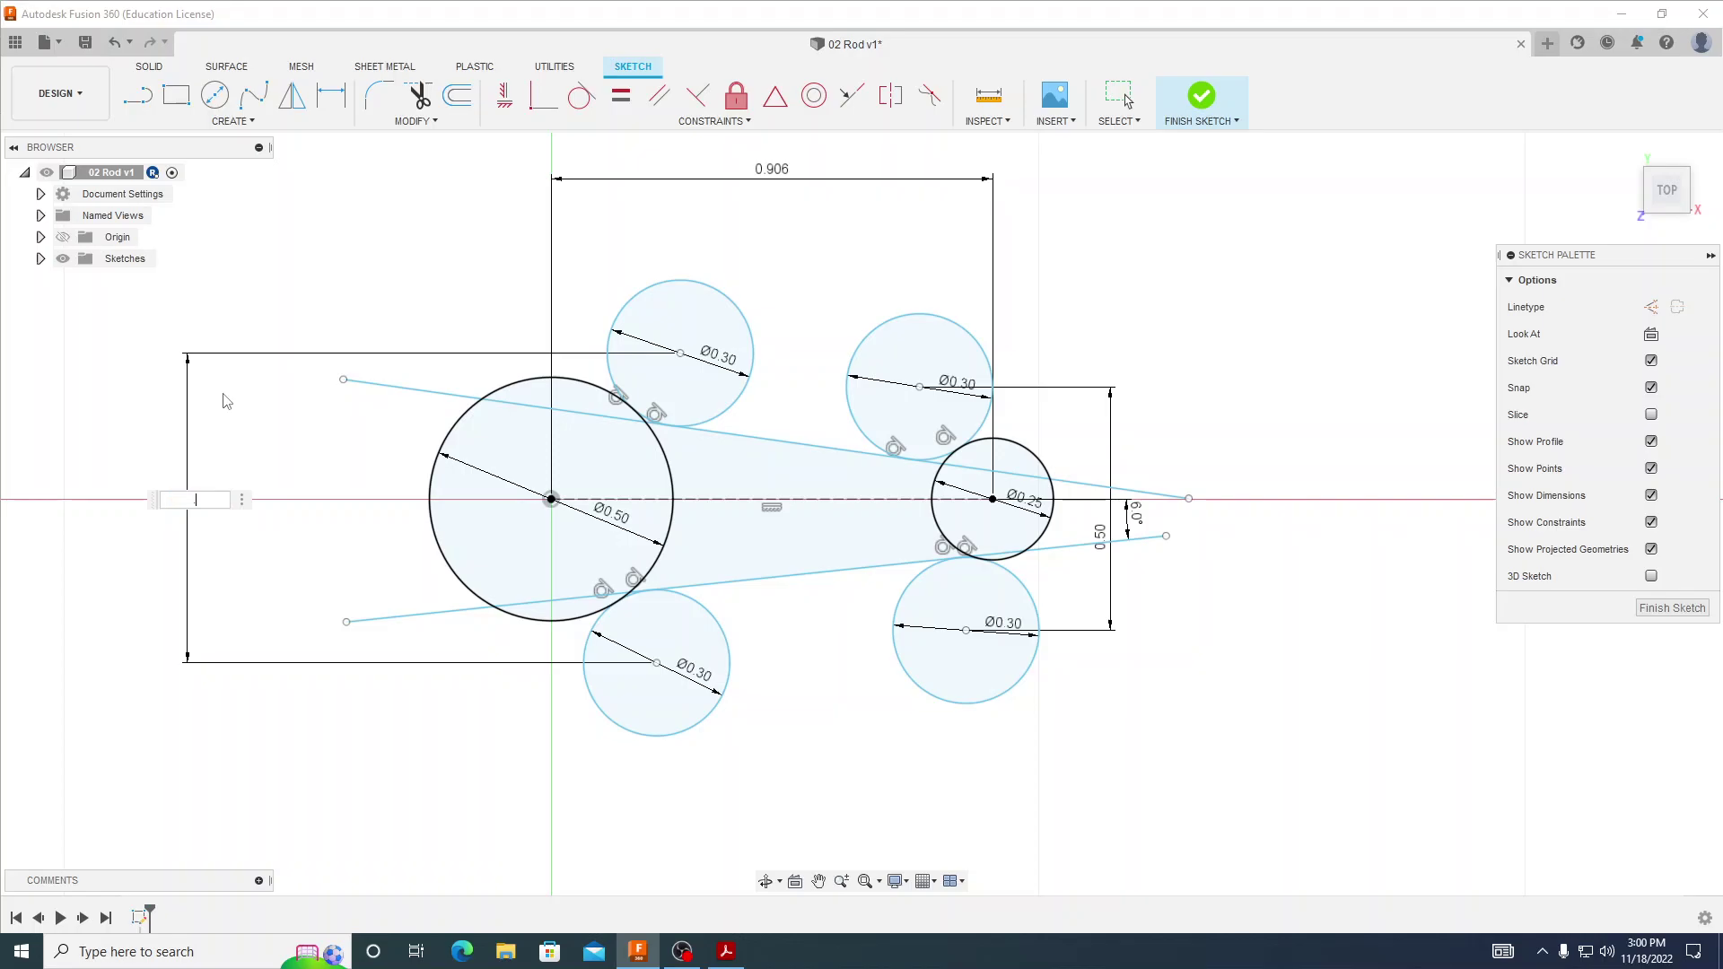
pyautogui.write('.612')
pyautogui.press('Return')
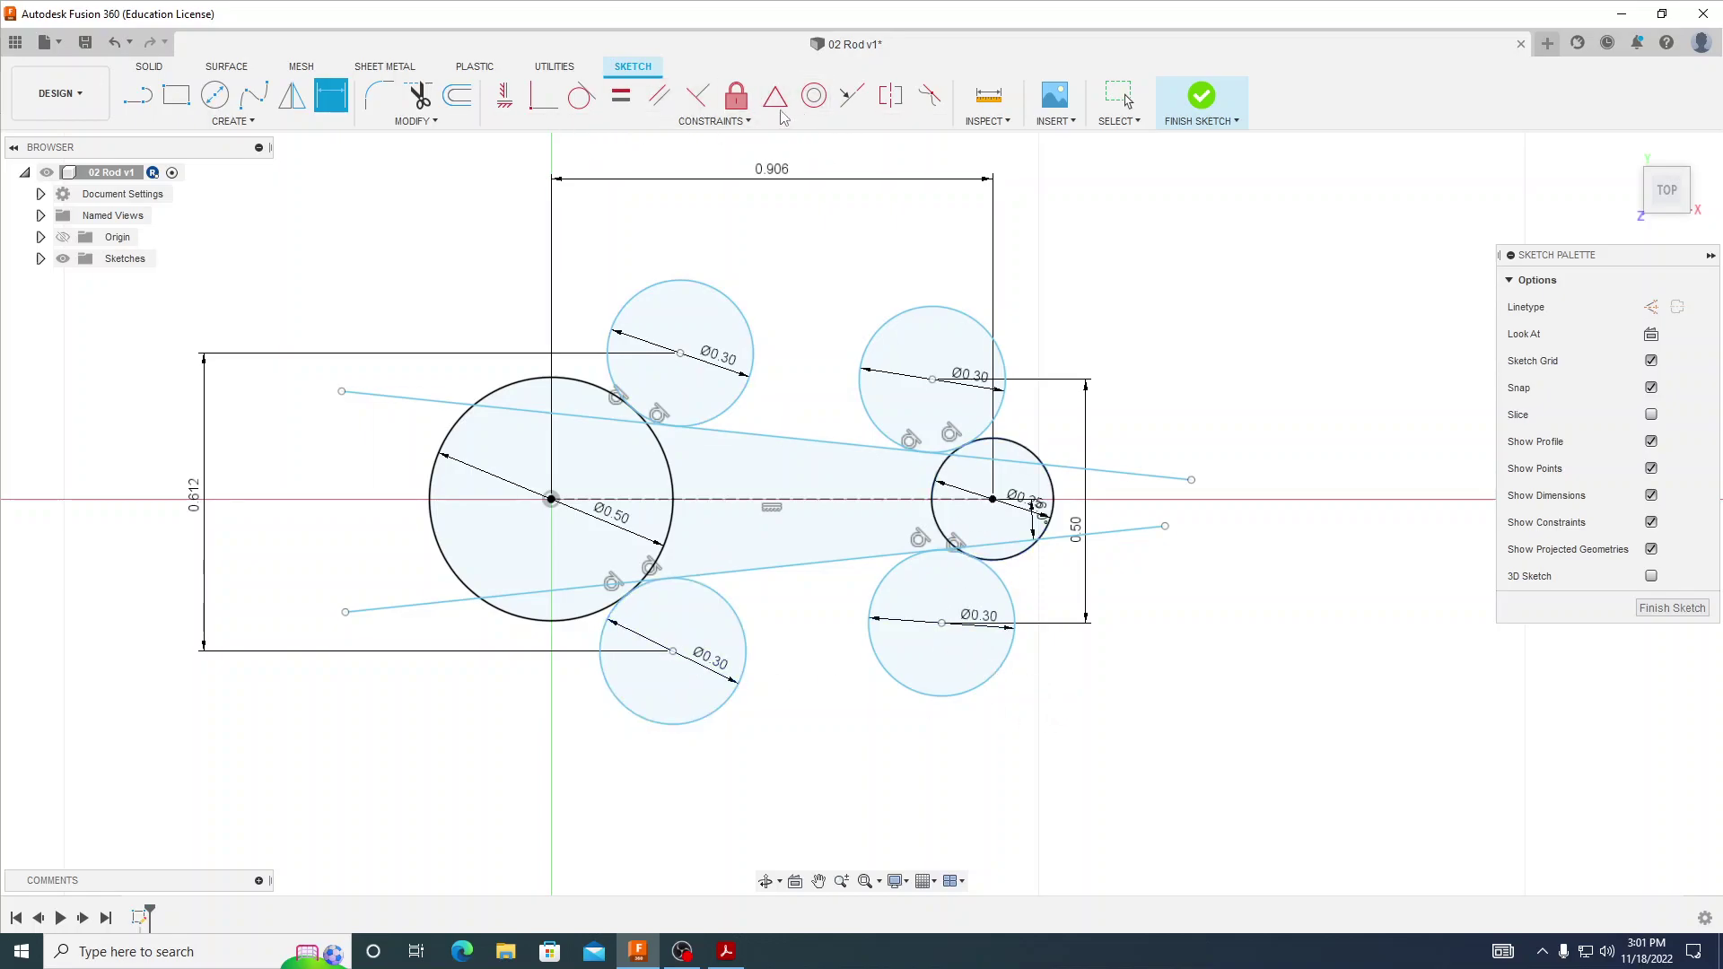
# - Constrain the upper-right and lower-right circle centres vertically to fully constrain the rod sketch
pyautogui.click(503, 95)
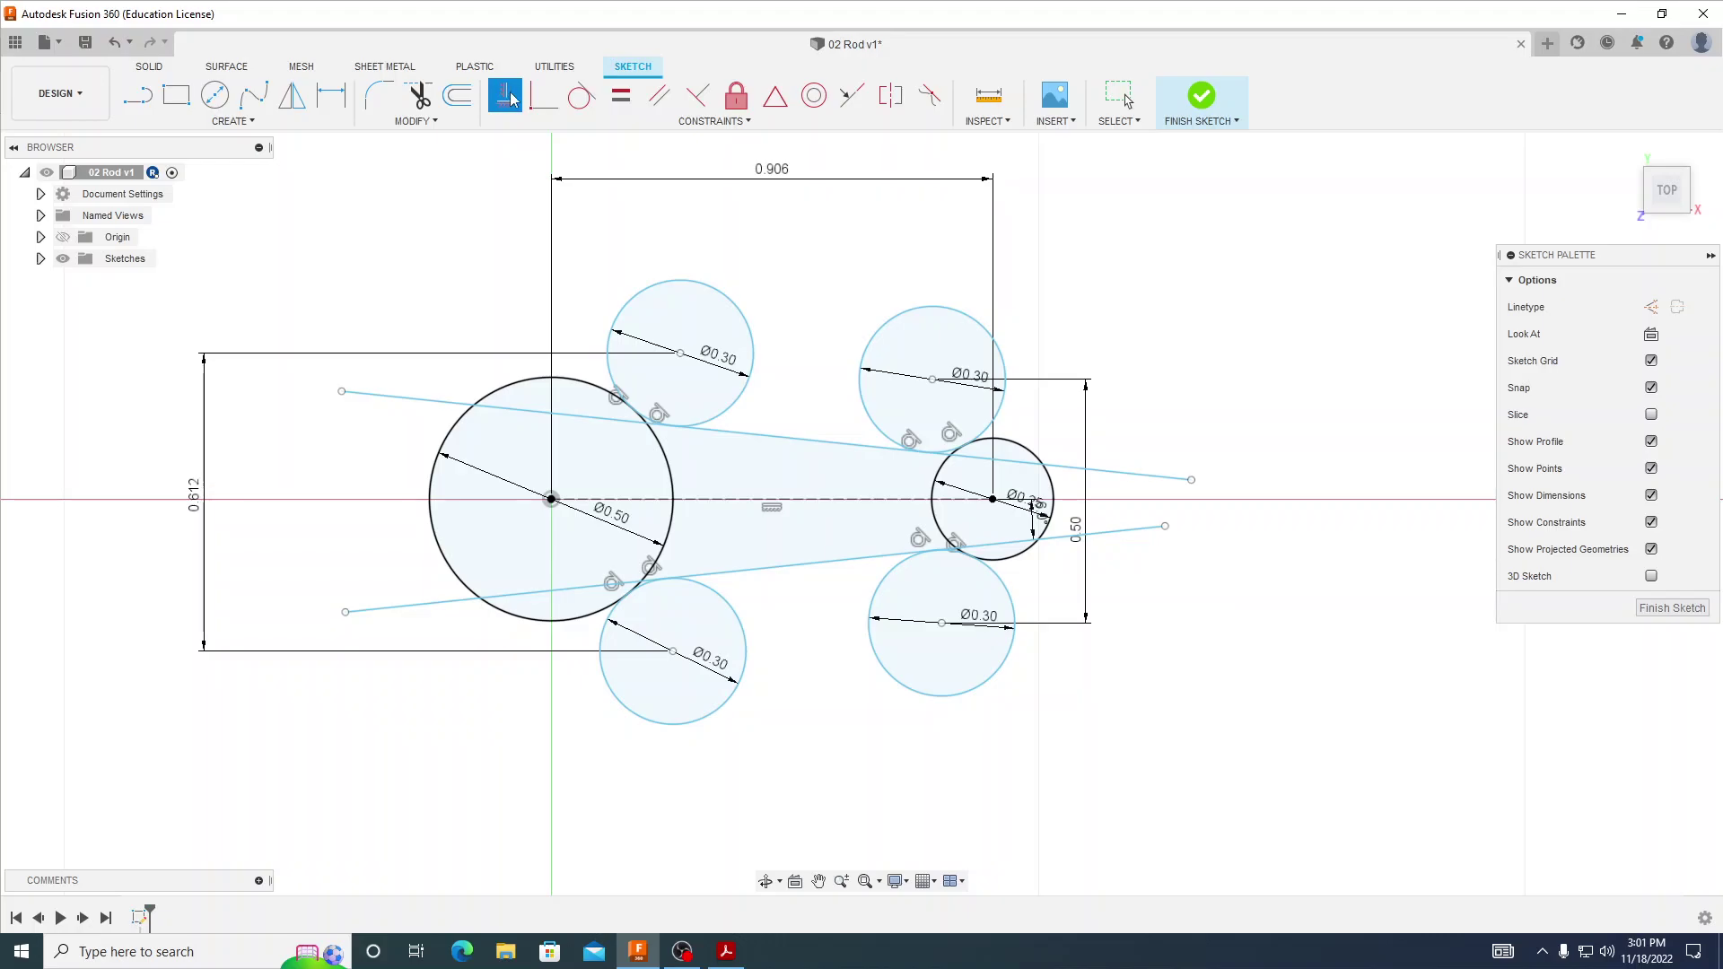
pyautogui.click(932, 380)
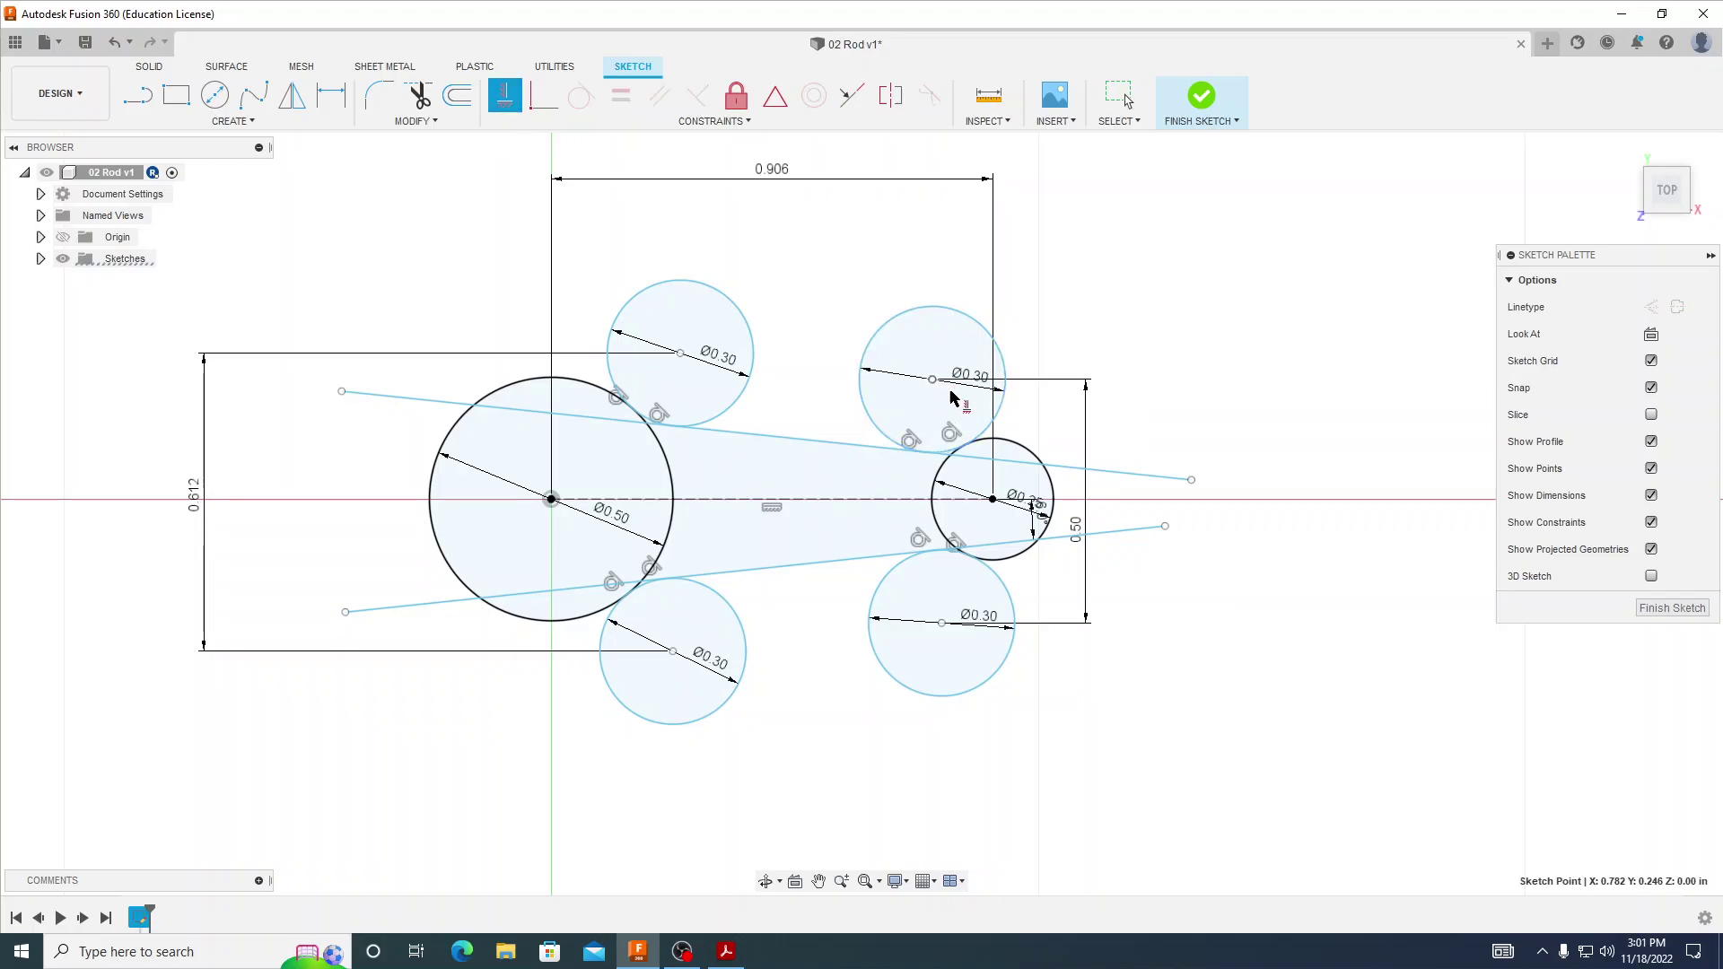
pyautogui.click(941, 624)
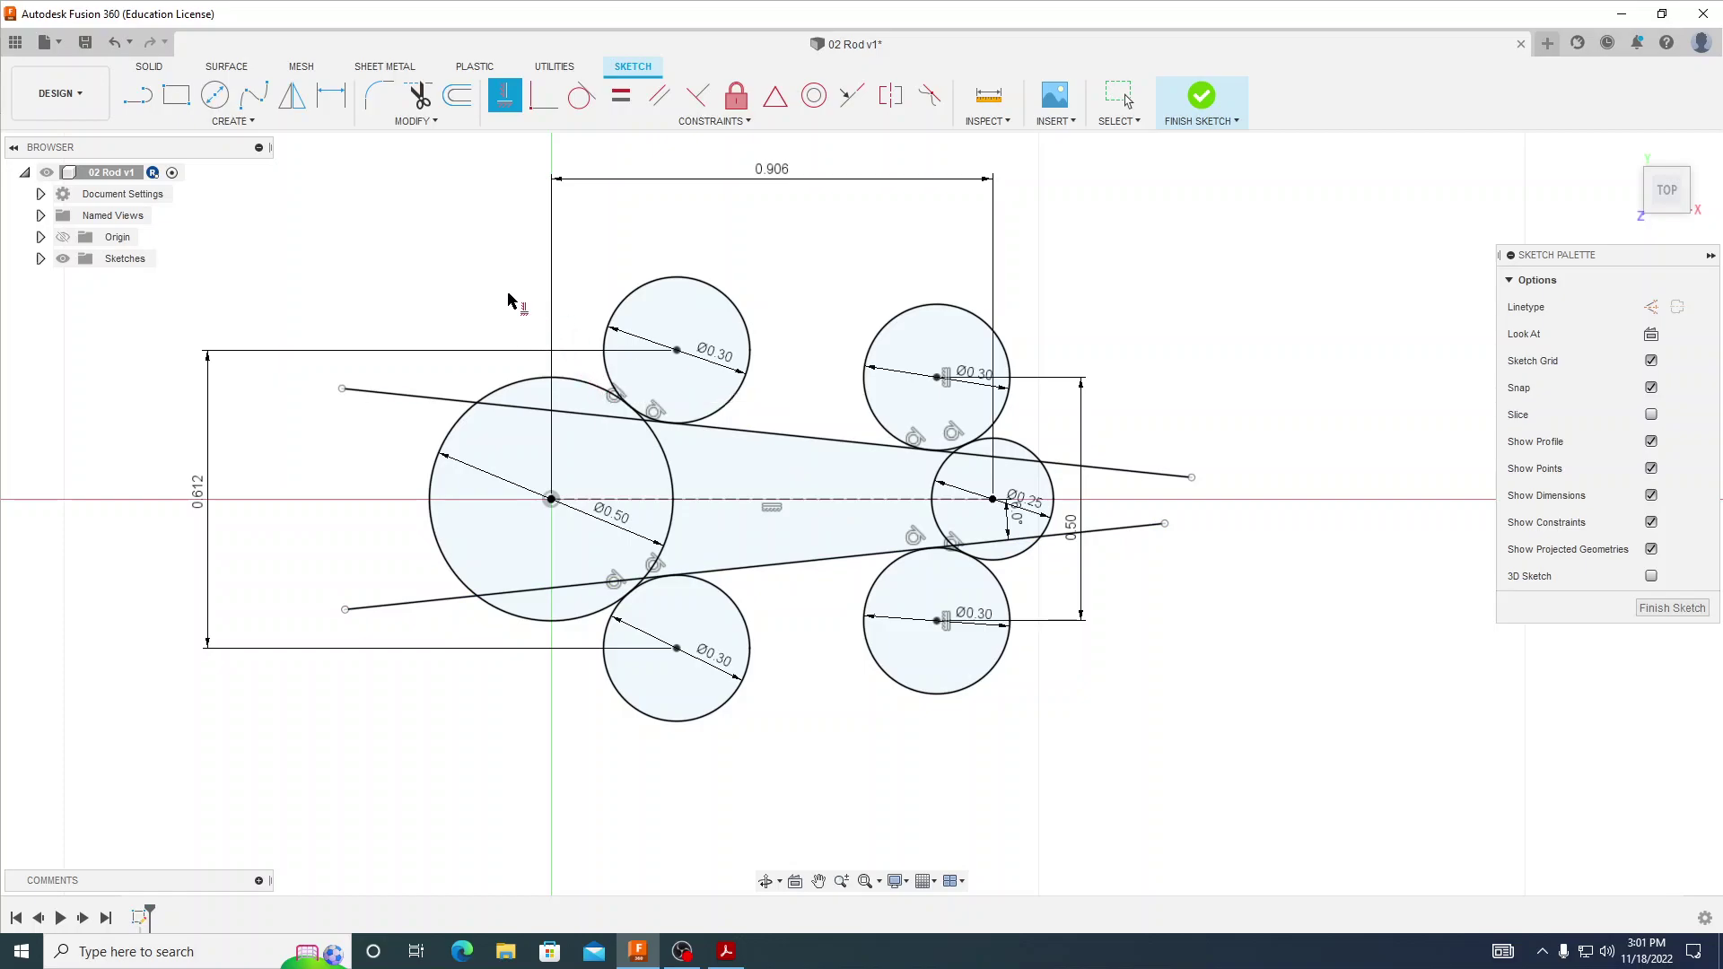
# - Trim both tangent lines' overhangs and their pieces inside the large and small end circles
pyautogui.click(422, 101)
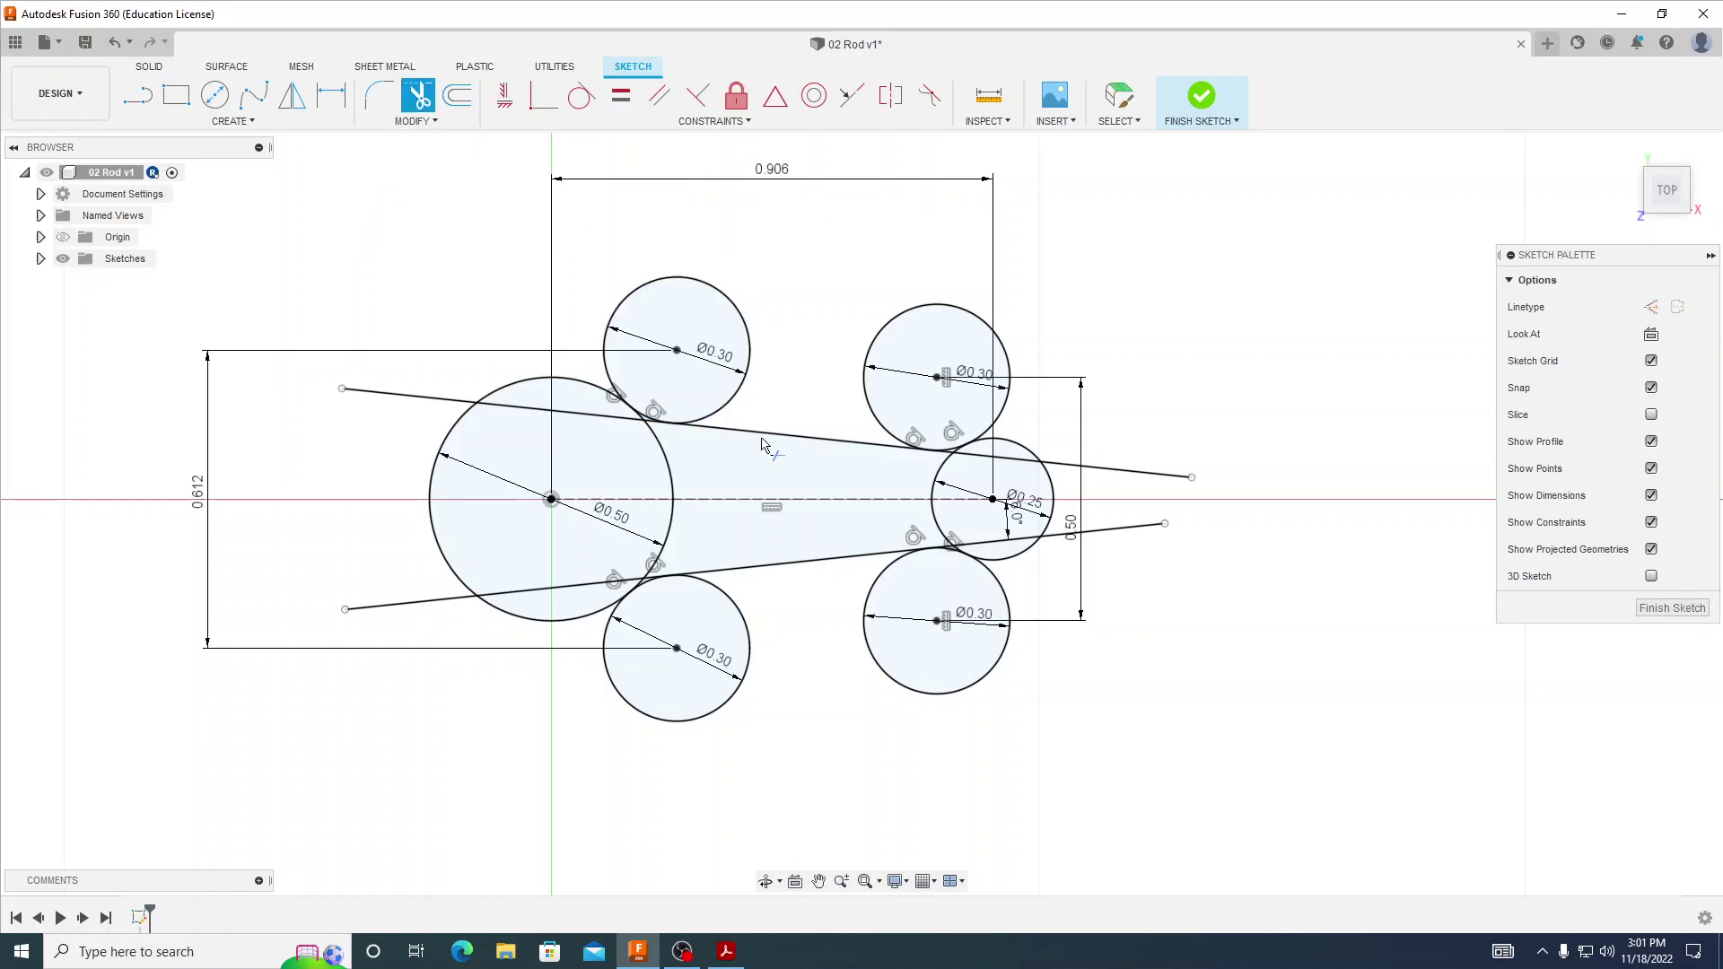
pyautogui.click(1143, 530)
pyautogui.scroll(5, 1041, 556)
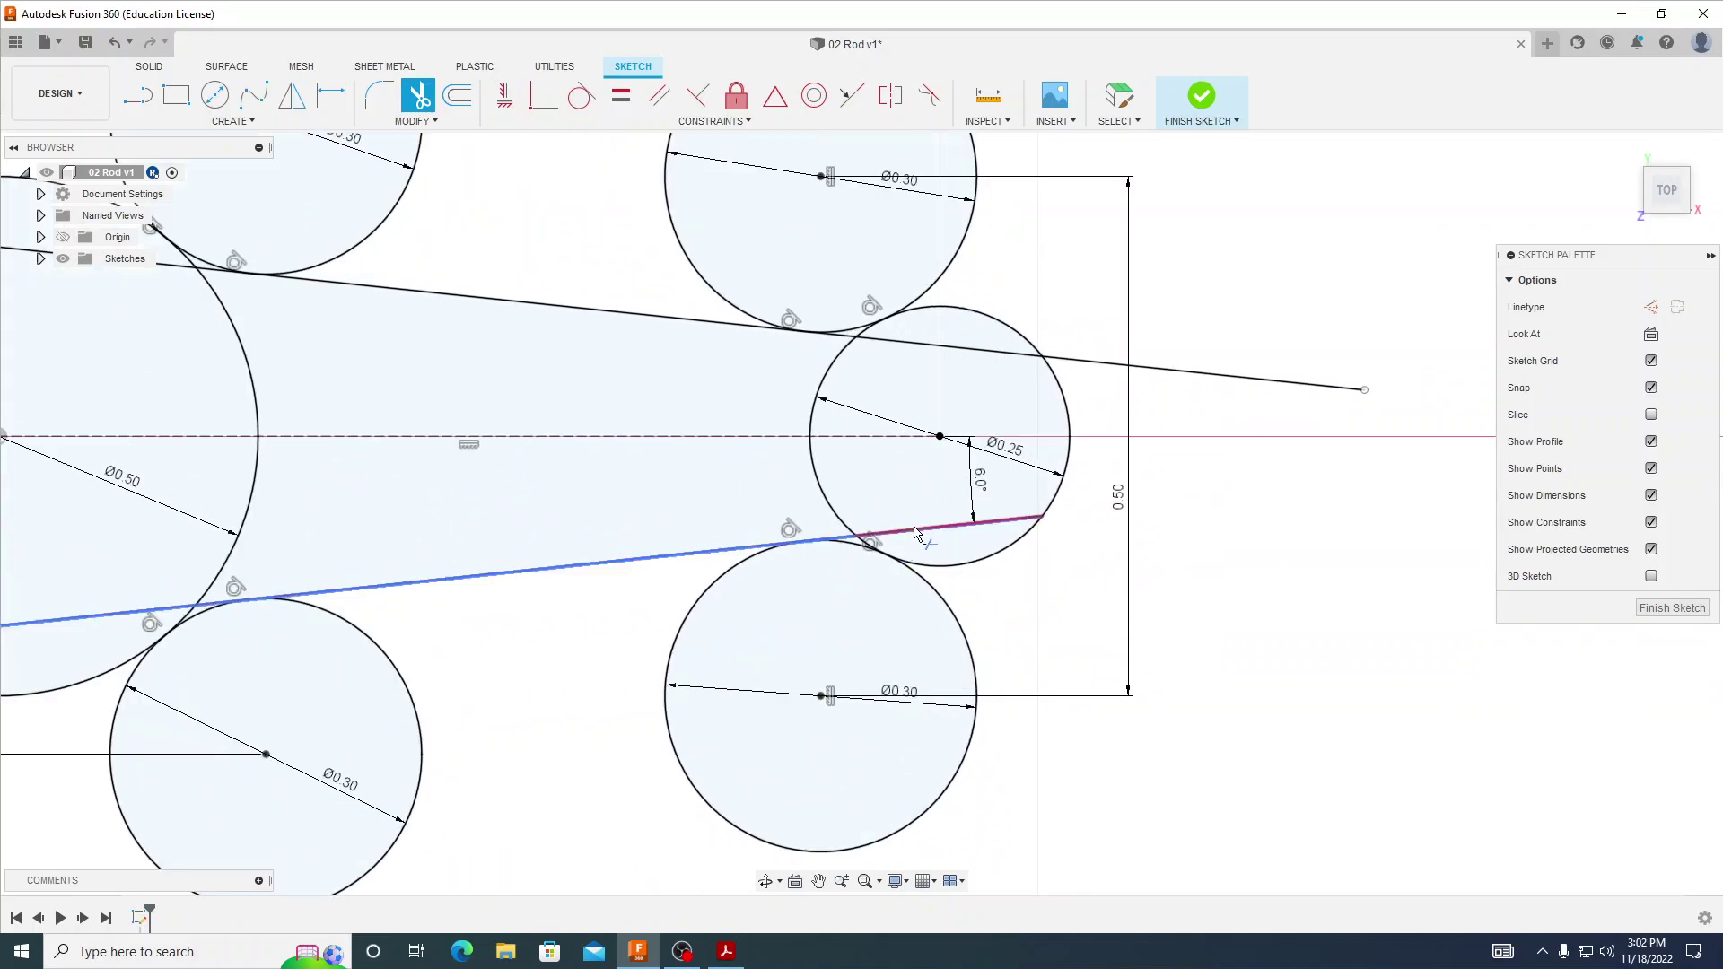
pyautogui.click(912, 532)
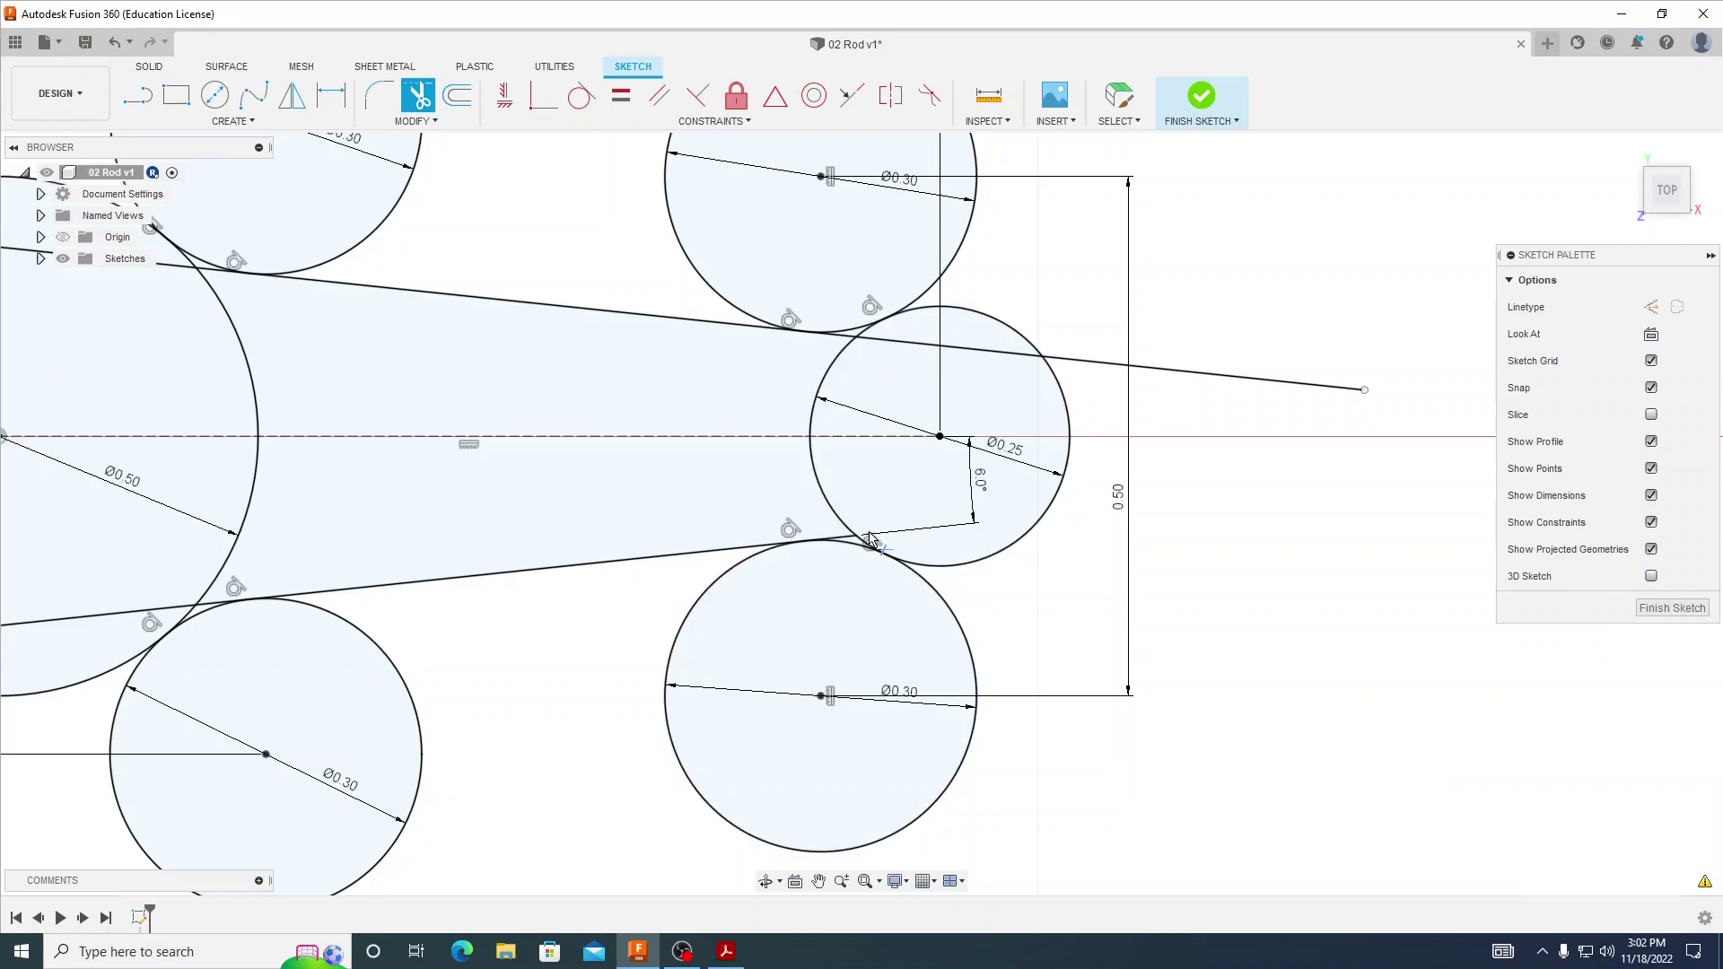
pyautogui.scroll(-5, 894, 542)
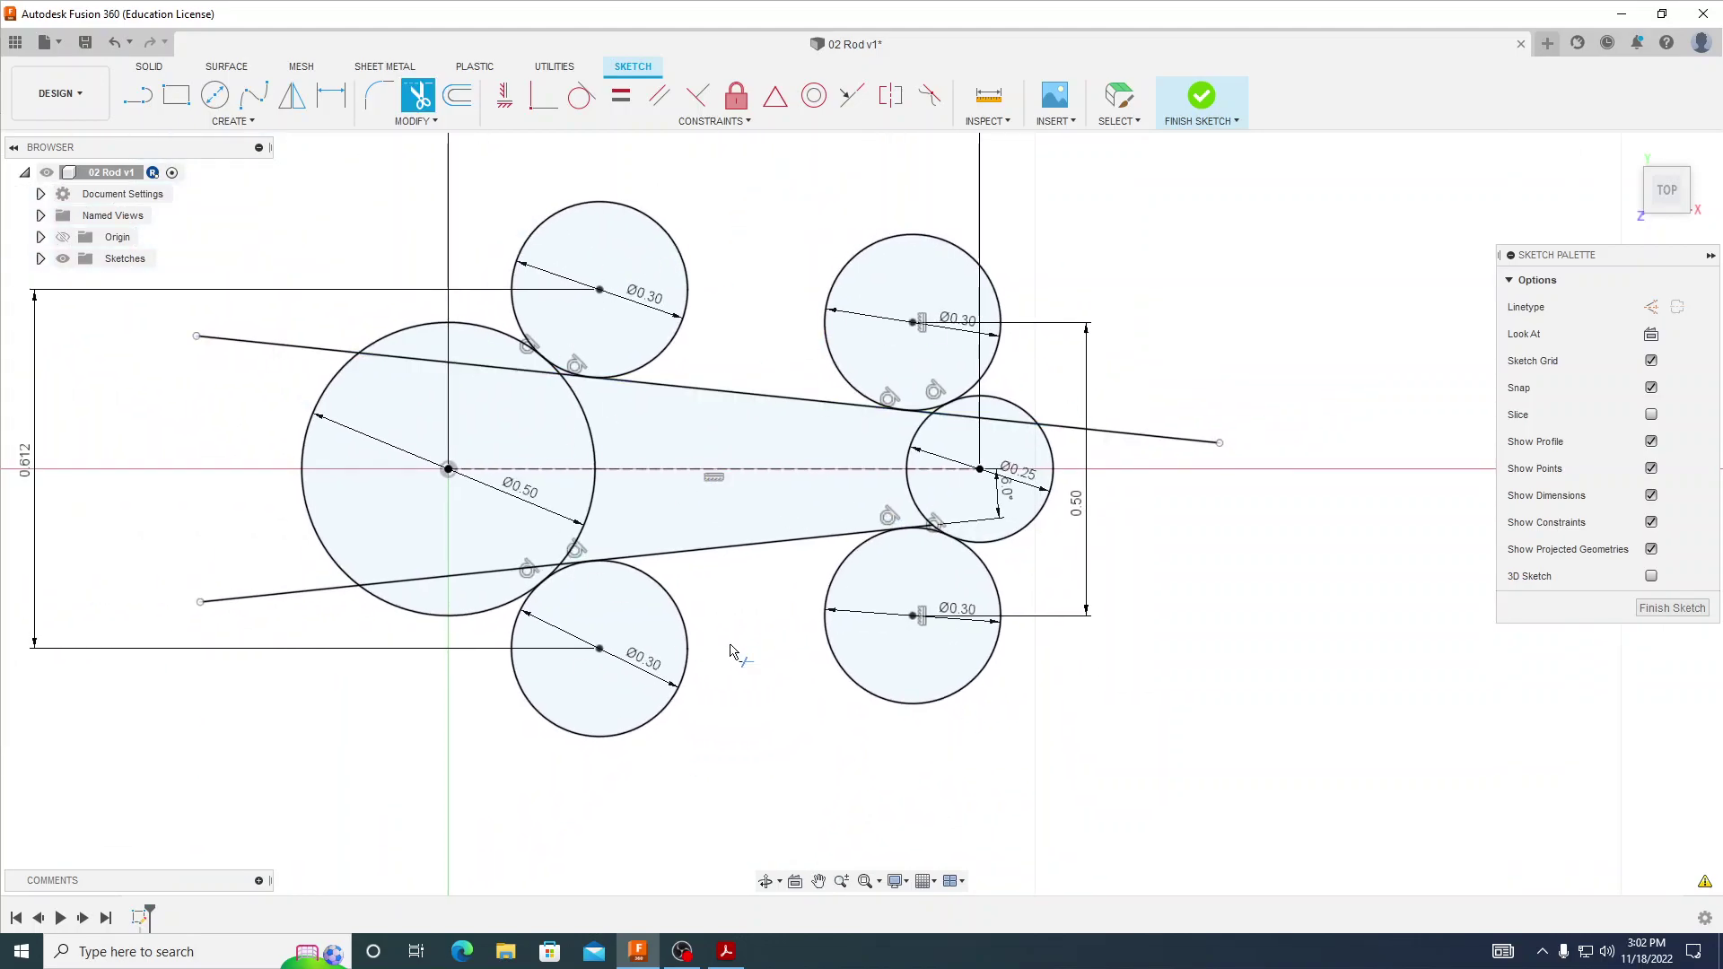
pyautogui.click(1157, 440)
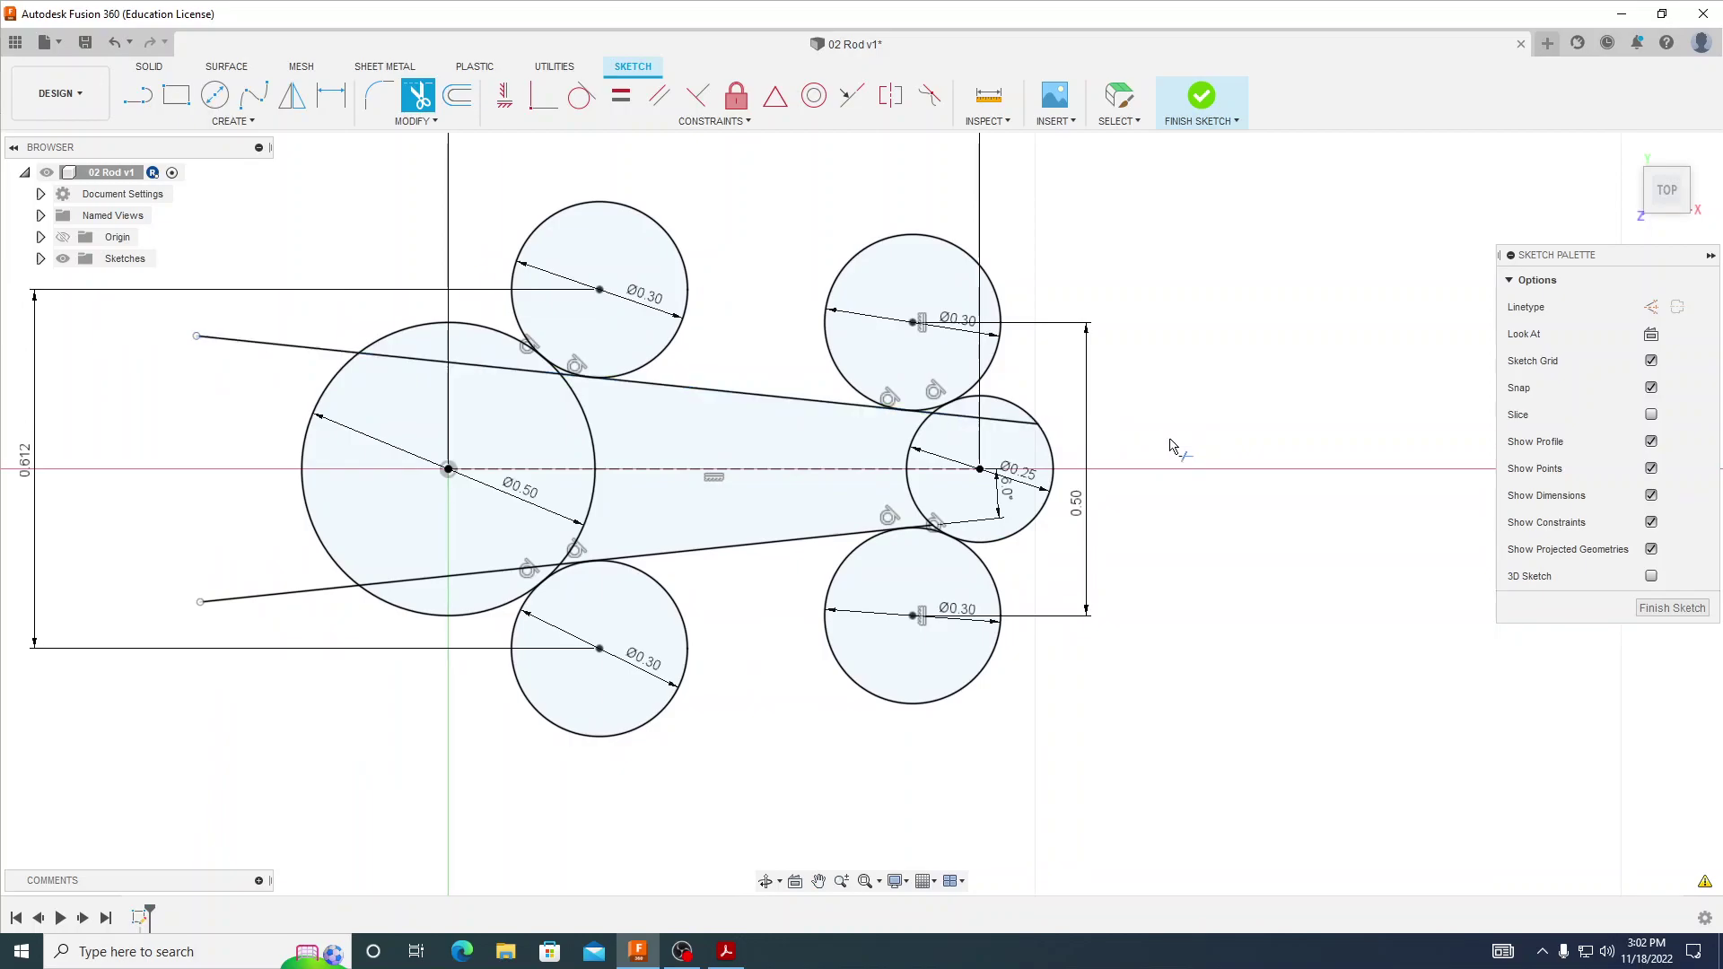
pyautogui.click(1022, 429)
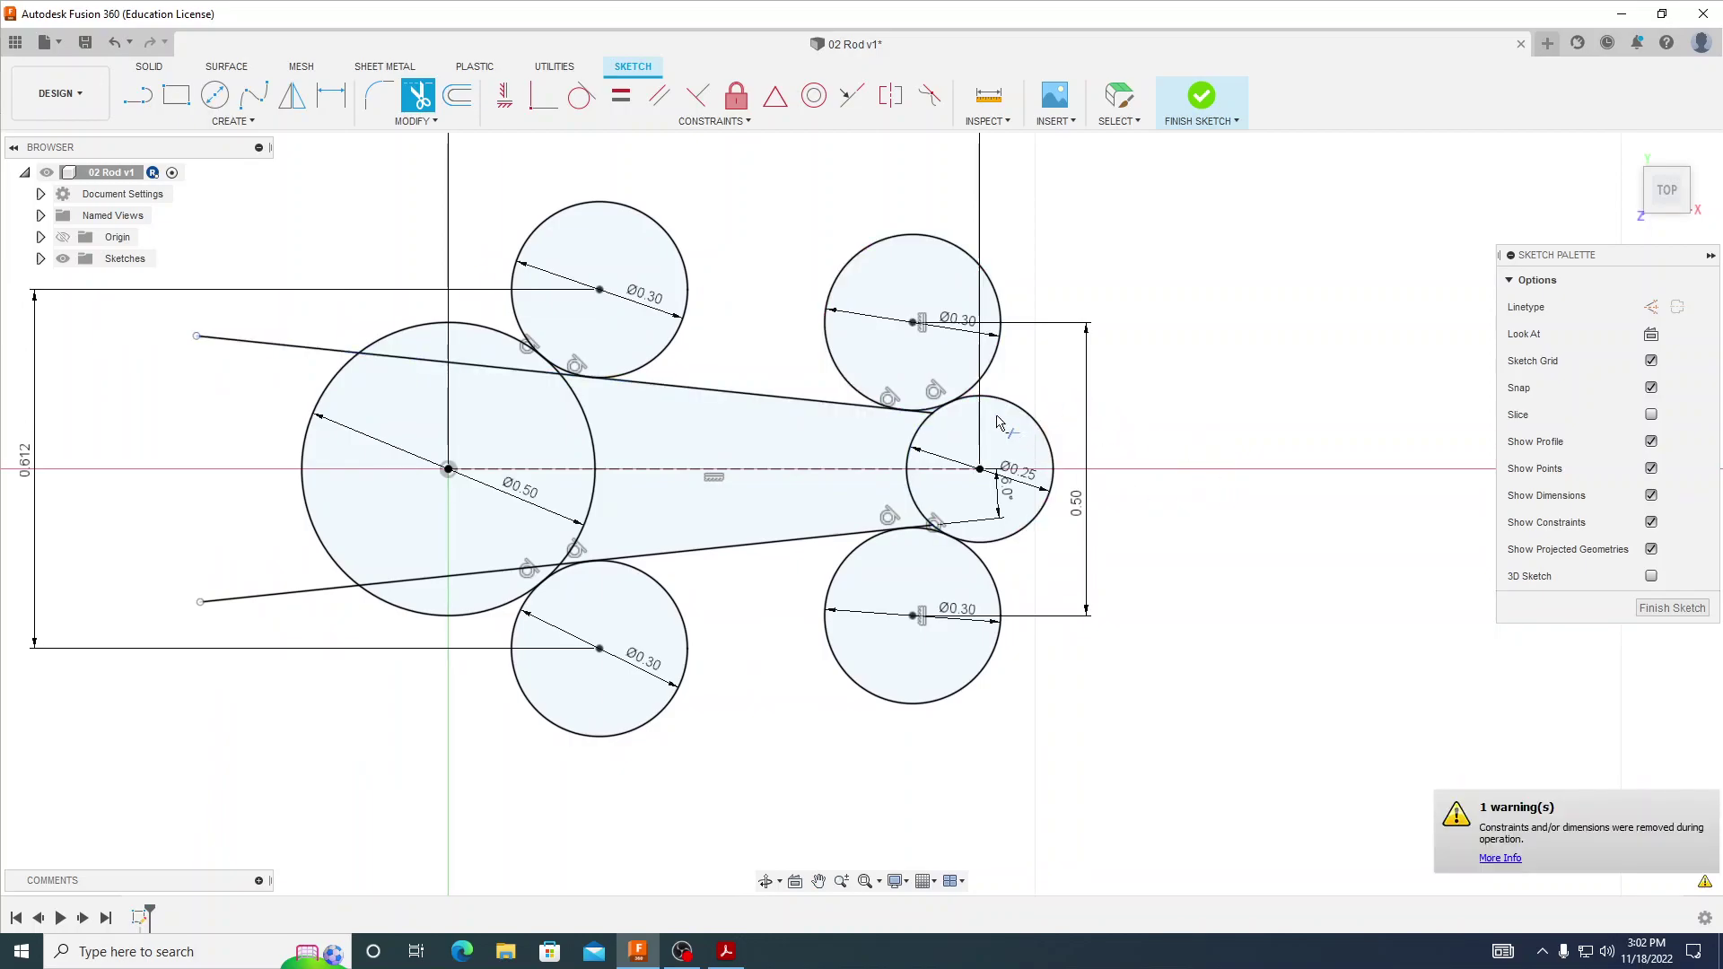
pyautogui.click(273, 344)
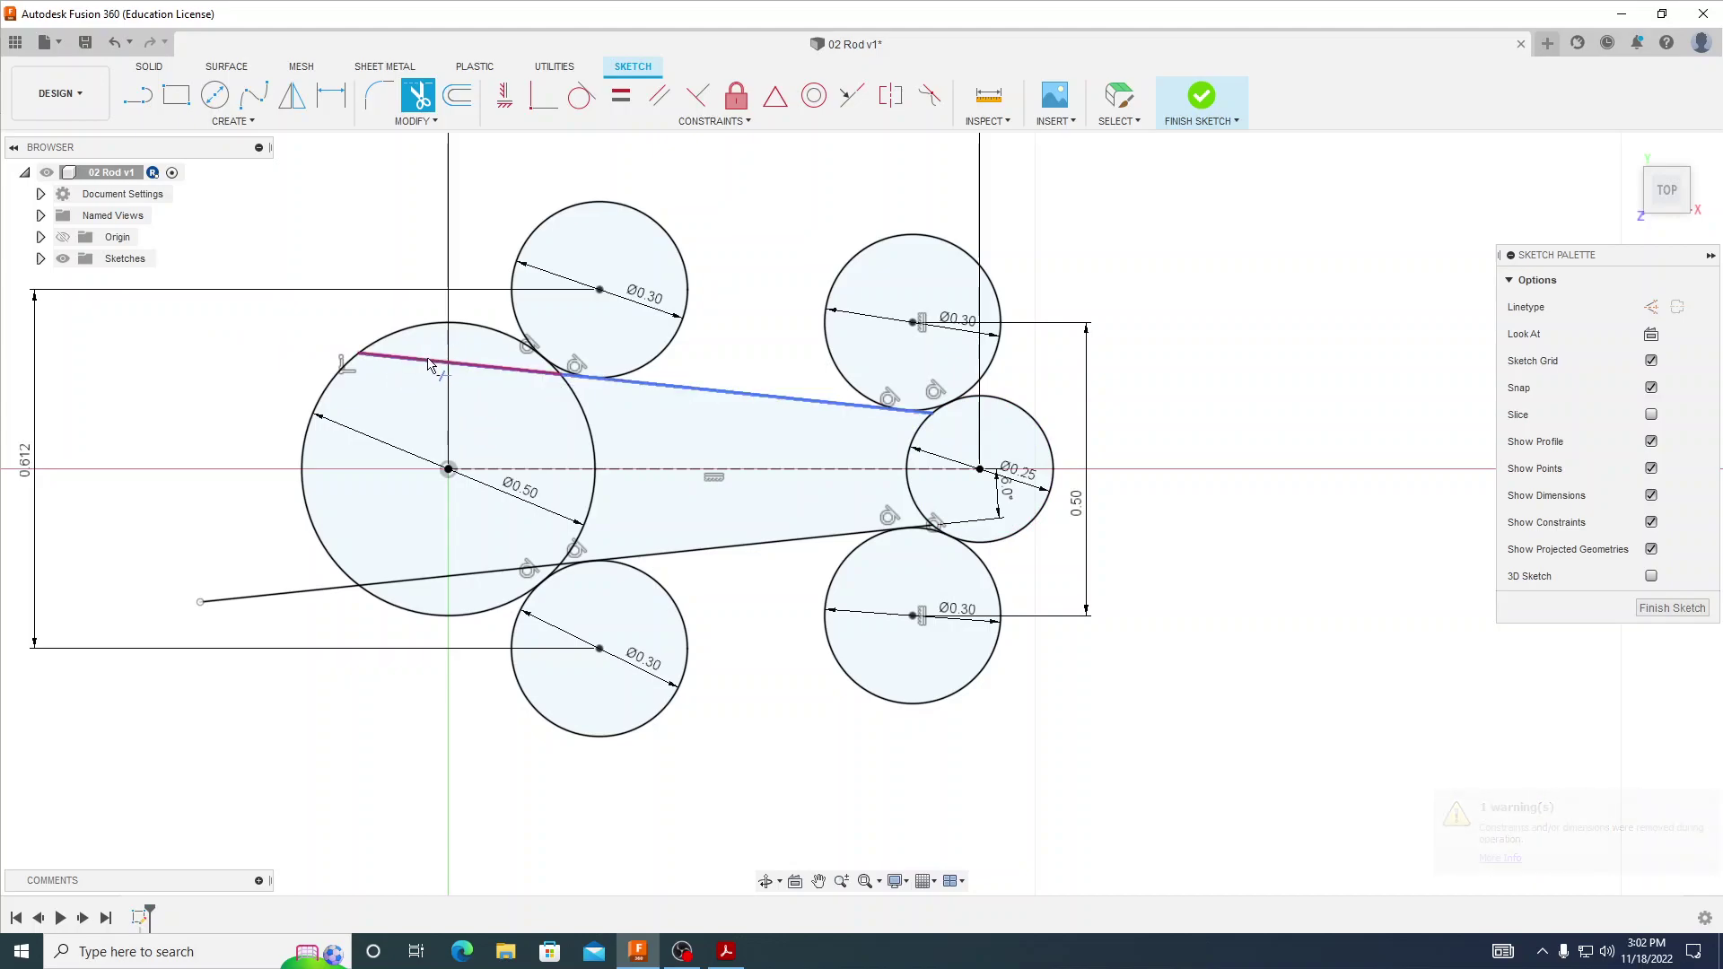
pyautogui.click(435, 361)
pyautogui.click(274, 593)
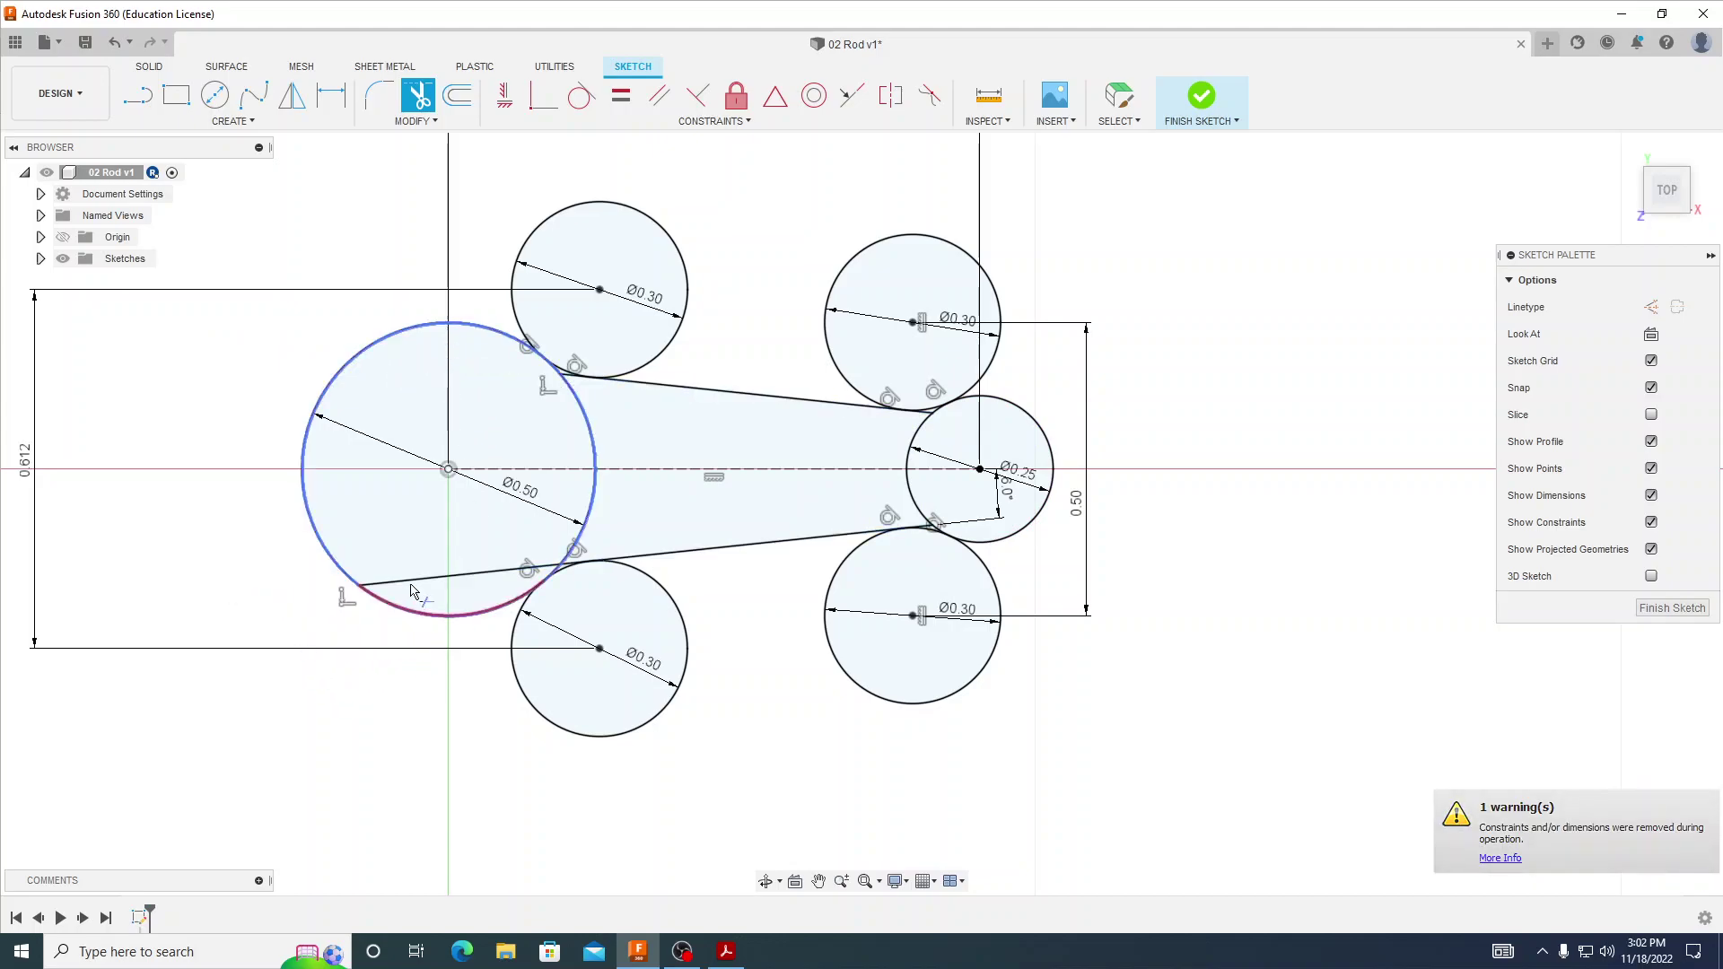
pyautogui.click(431, 576)
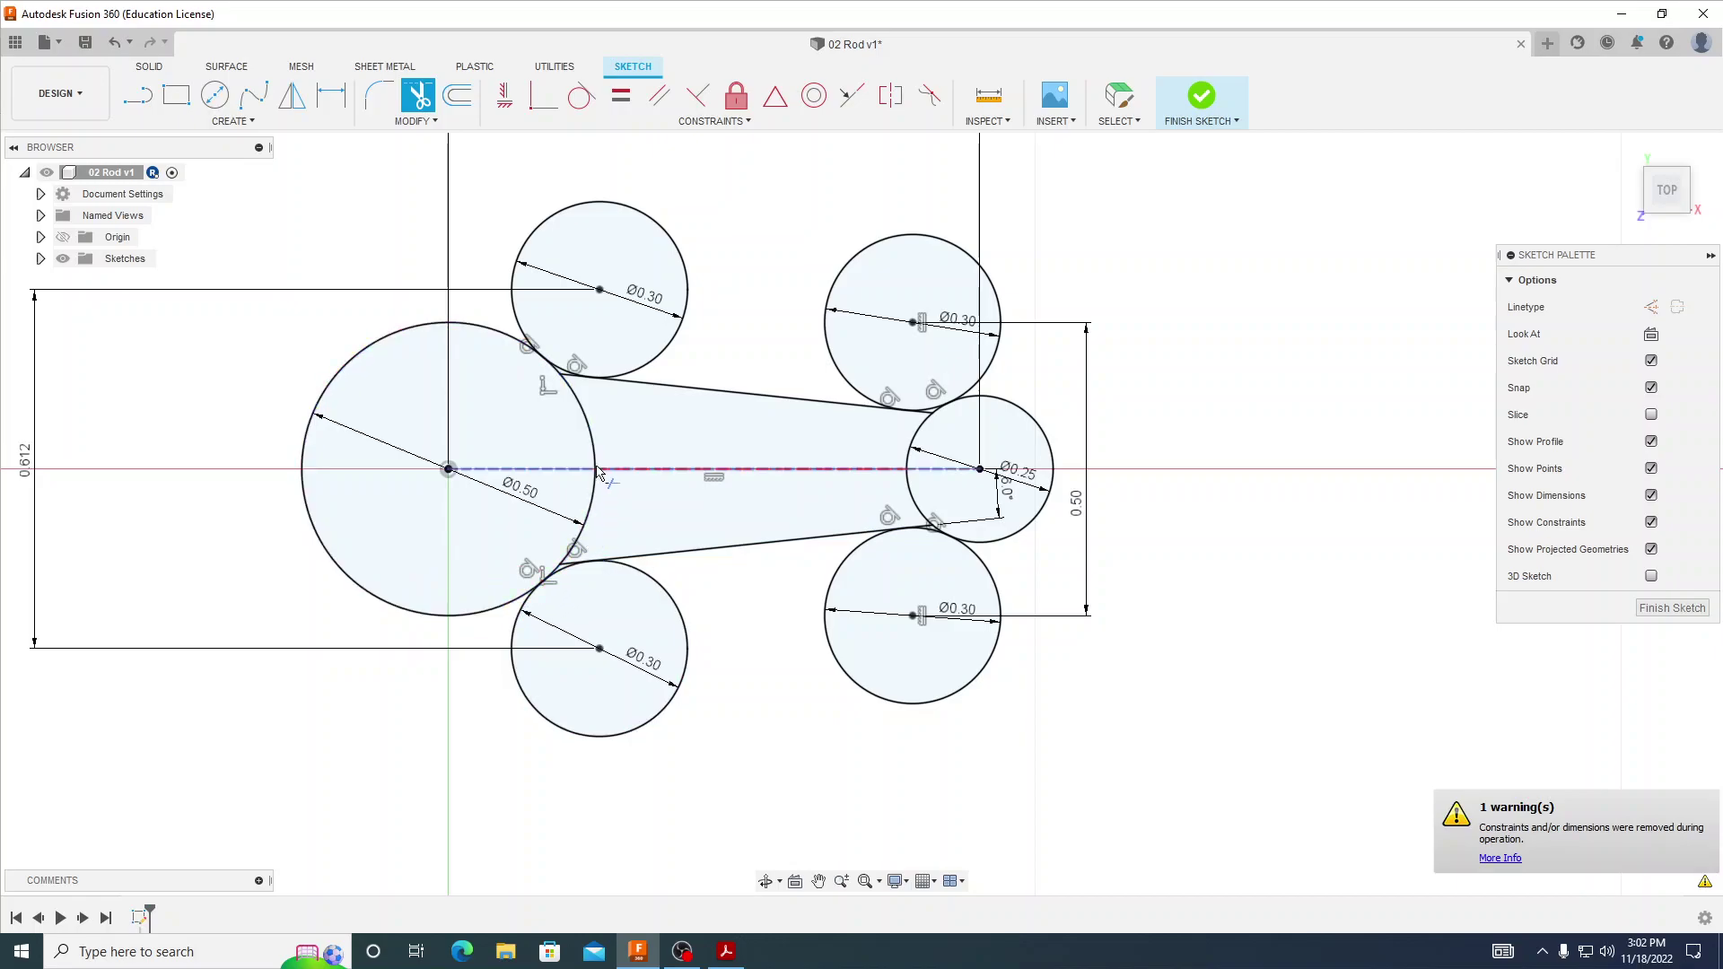
# - Trim the four Ø0.30 helper circles down to fillet arcs
pyautogui.scroll(-1, 575, 384)
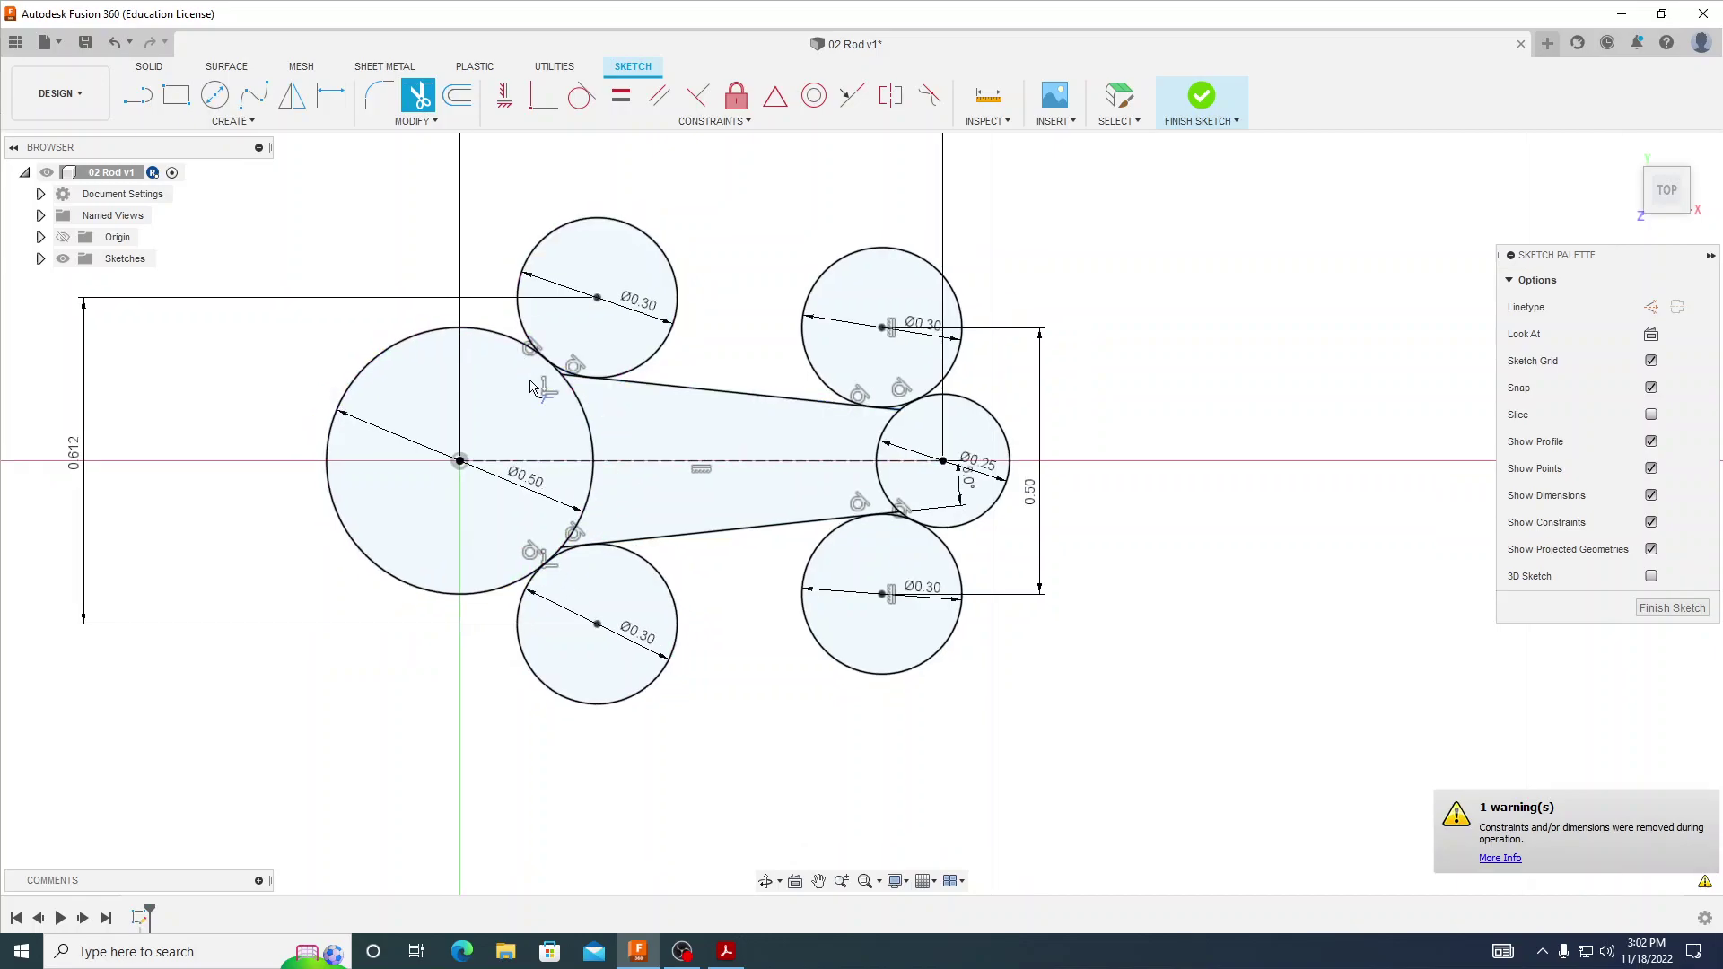
pyautogui.click(617, 232)
pyautogui.click(632, 710)
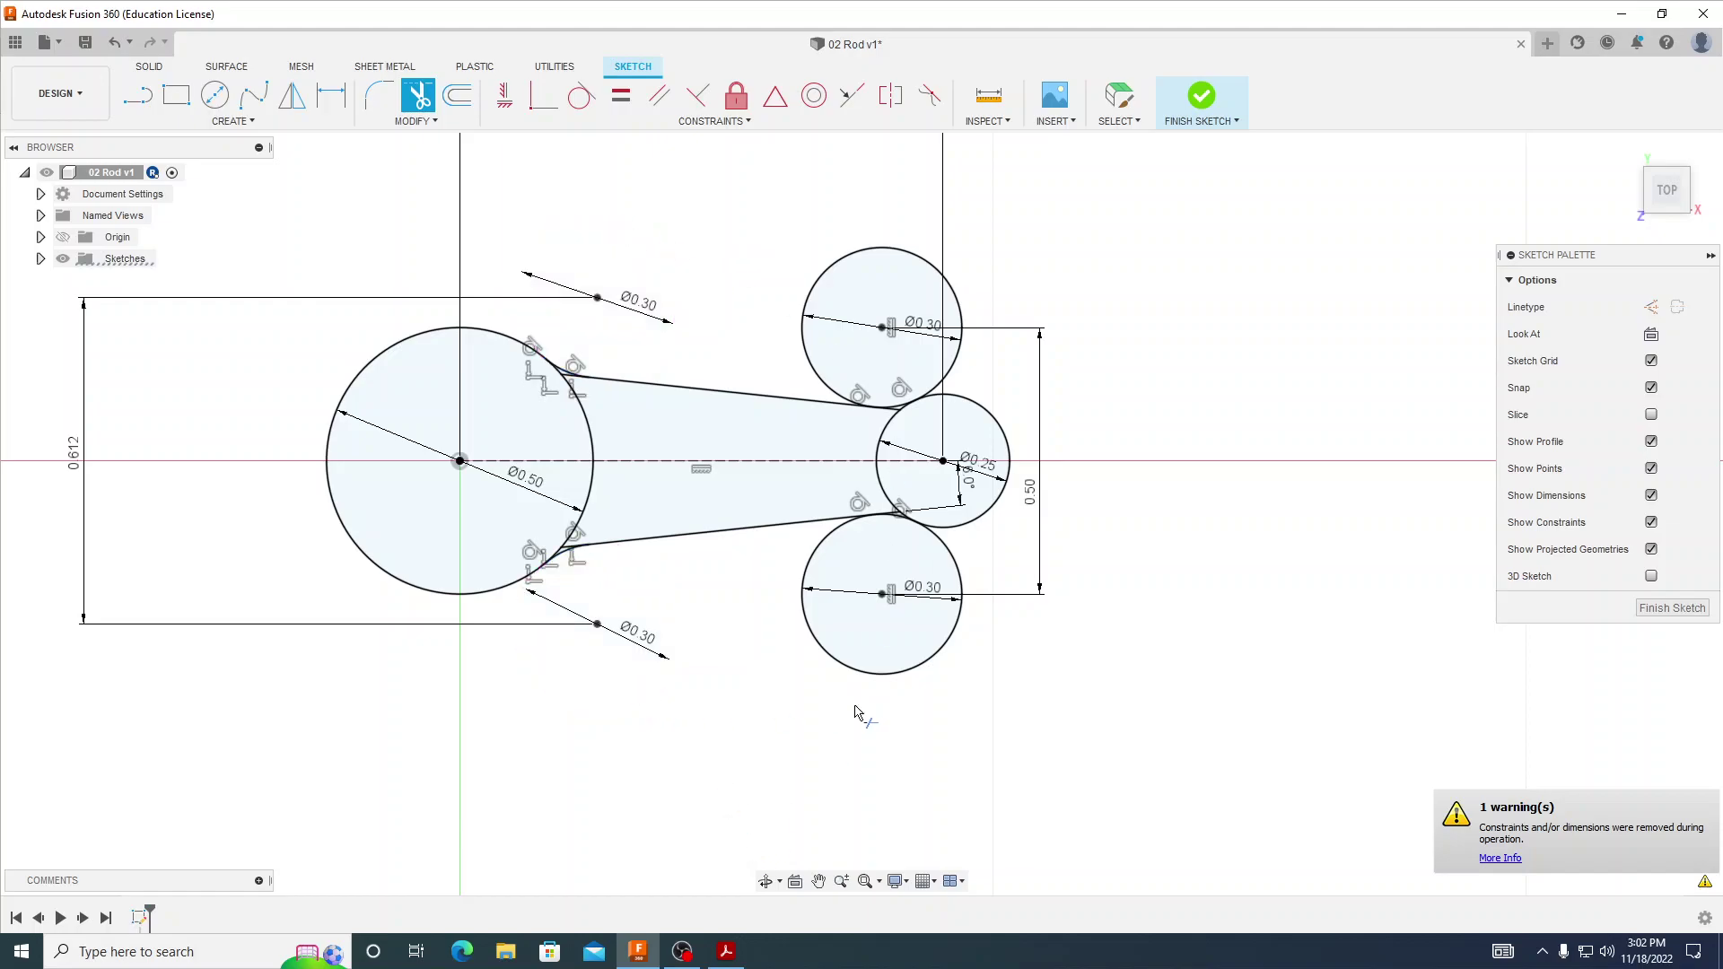
pyautogui.click(906, 687)
pyautogui.click(936, 279)
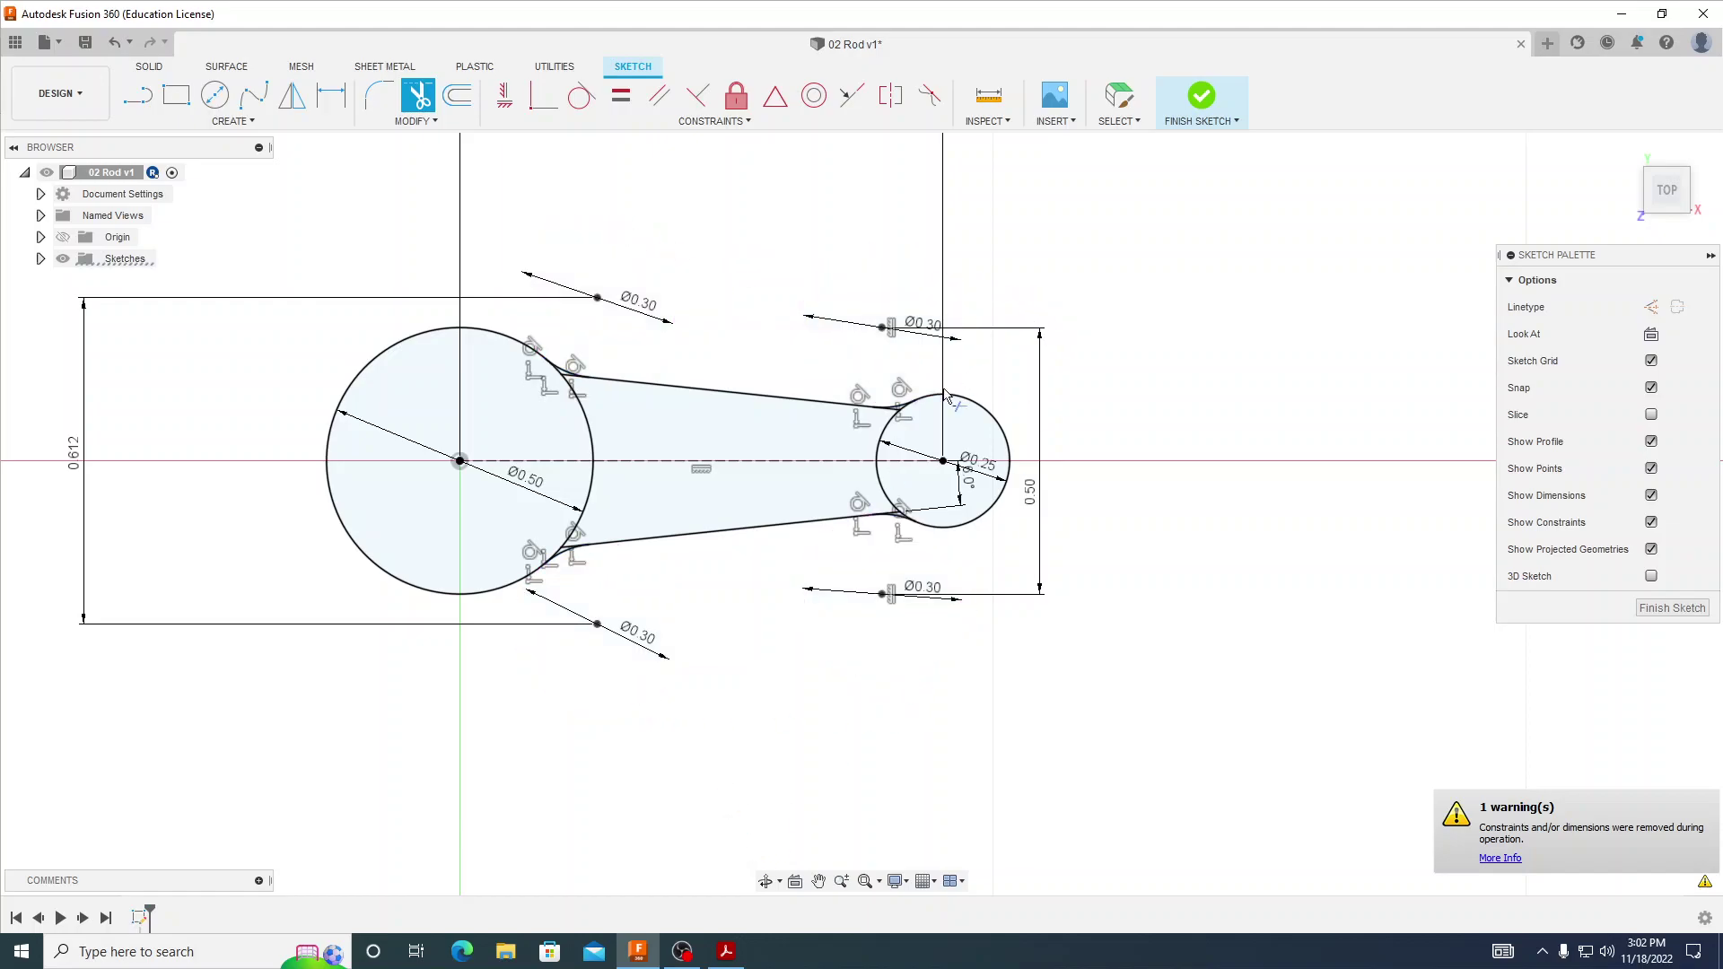
# - Cut away the small circle's inner arcs and the leftover stubs at the neck
pyautogui.scroll(5, 892, 411)
pyautogui.click(893, 406)
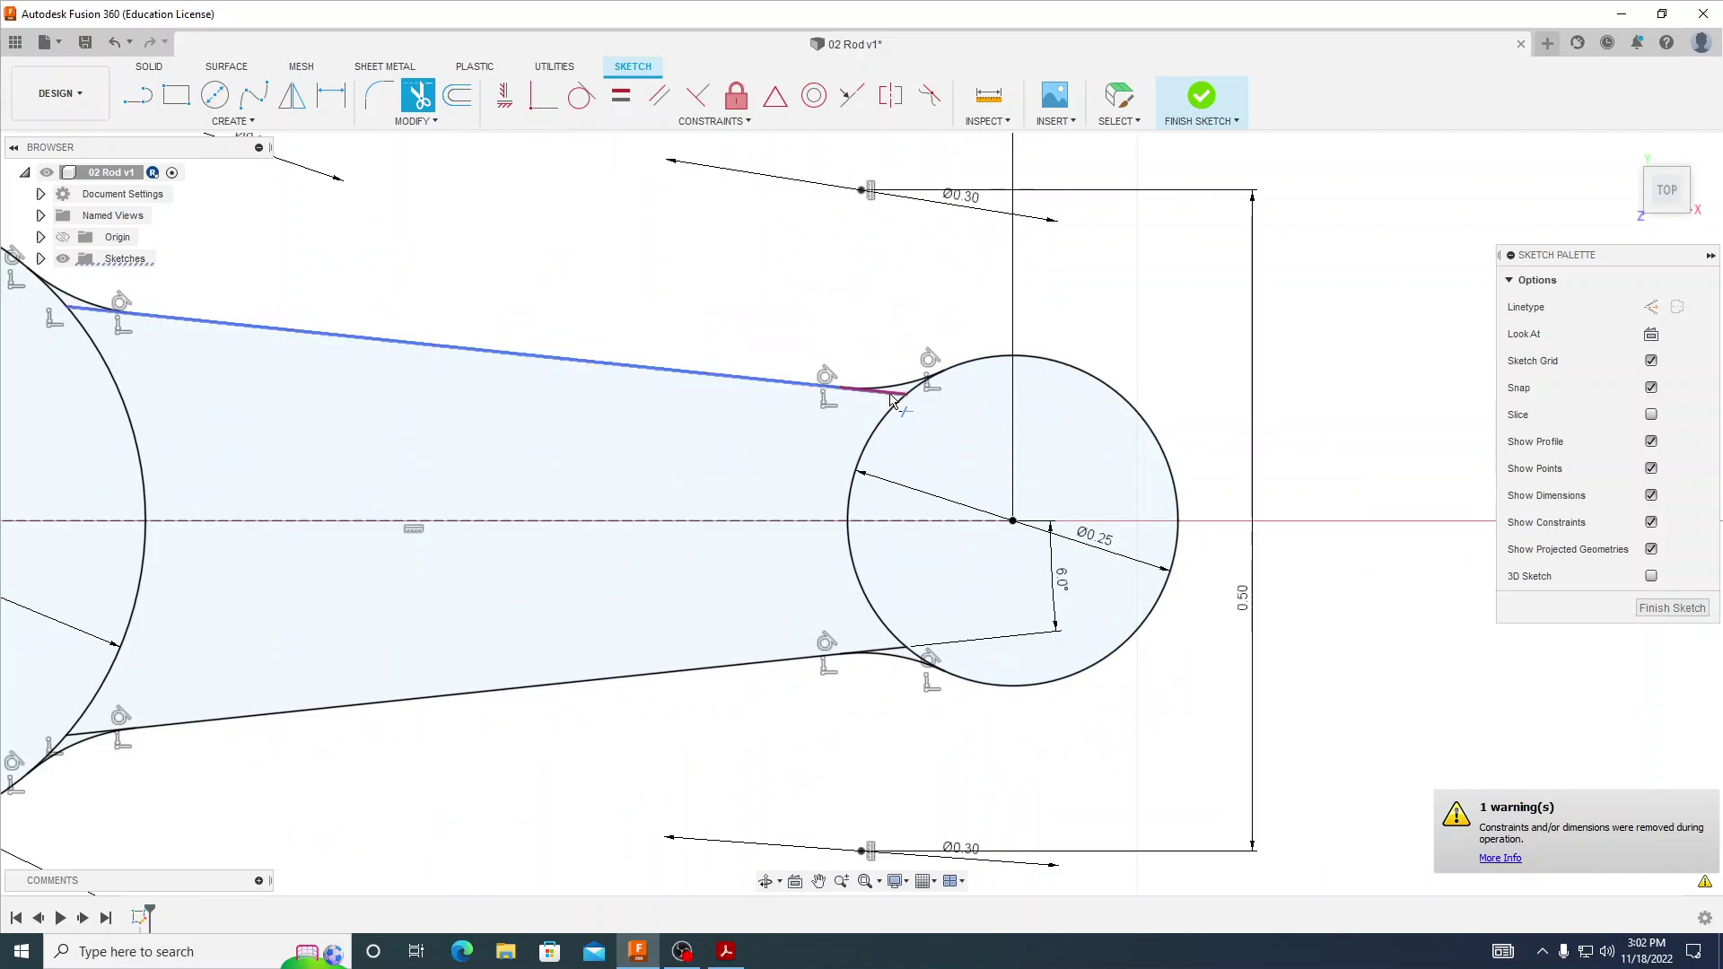
pyautogui.click(872, 522)
pyautogui.click(893, 637)
pyautogui.click(900, 646)
# - Trim the large circle's two inner arcs, undoing the accidental lower fillet trim
pyautogui.scroll(-3, 996, 520)
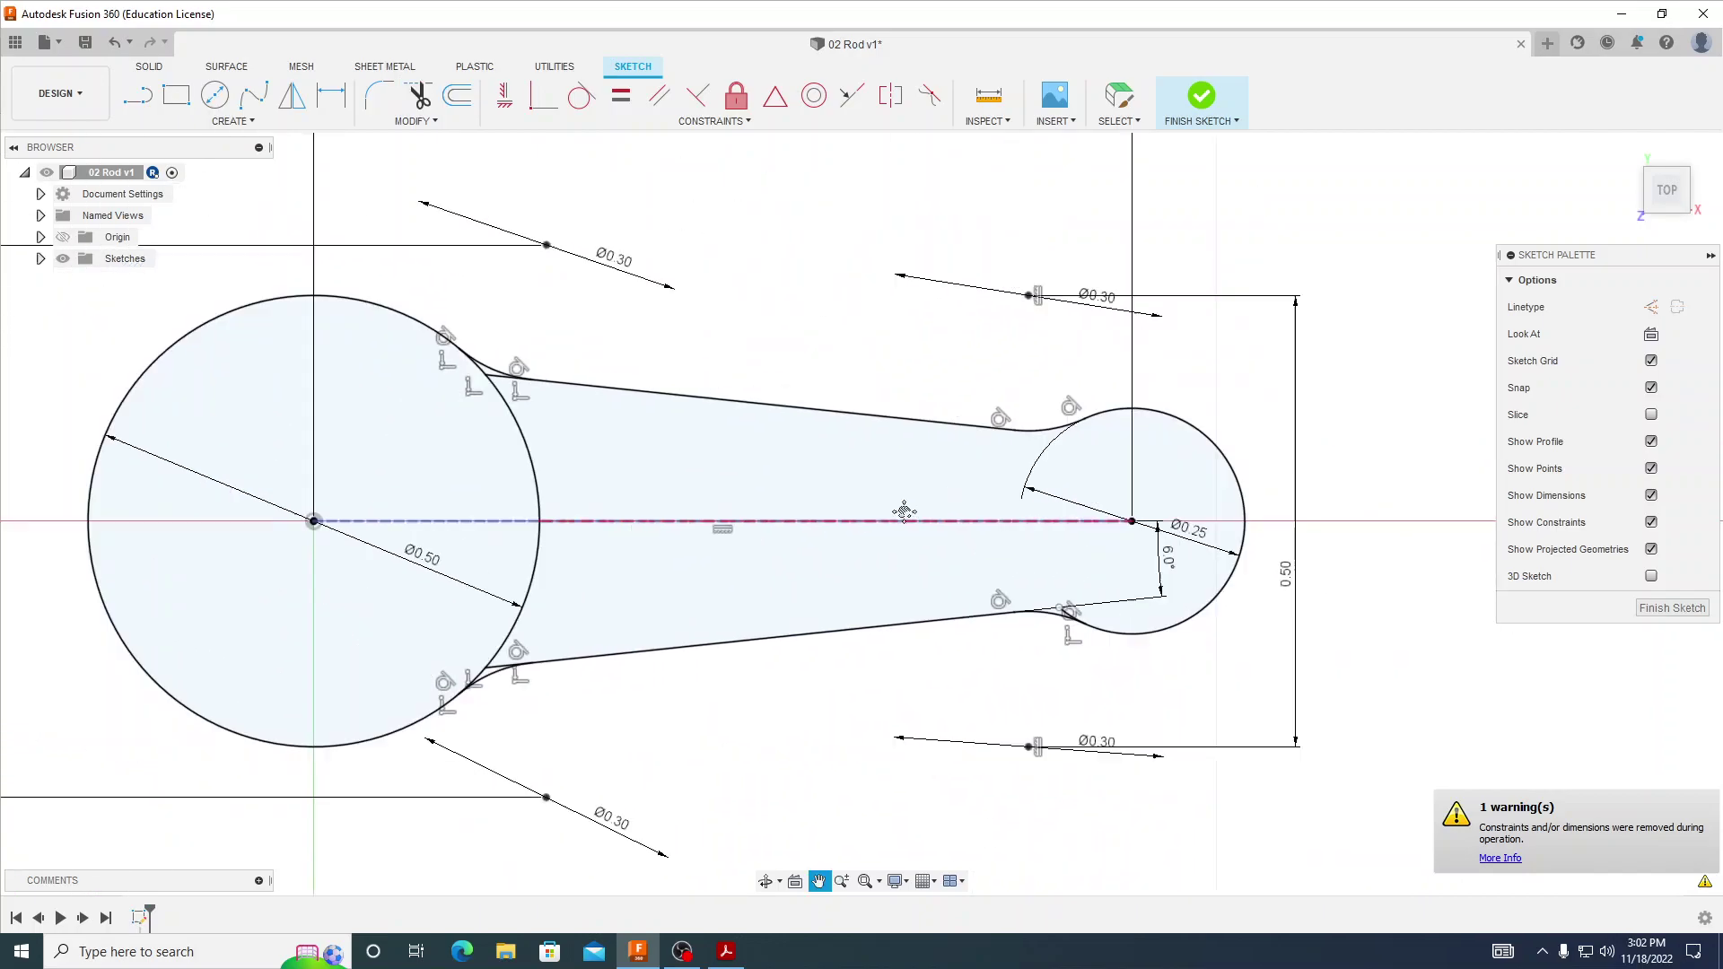
pyautogui.moveTo(413, 477); pyautogui.dragTo(681, 460, button='middle')
pyautogui.click(682, 459)
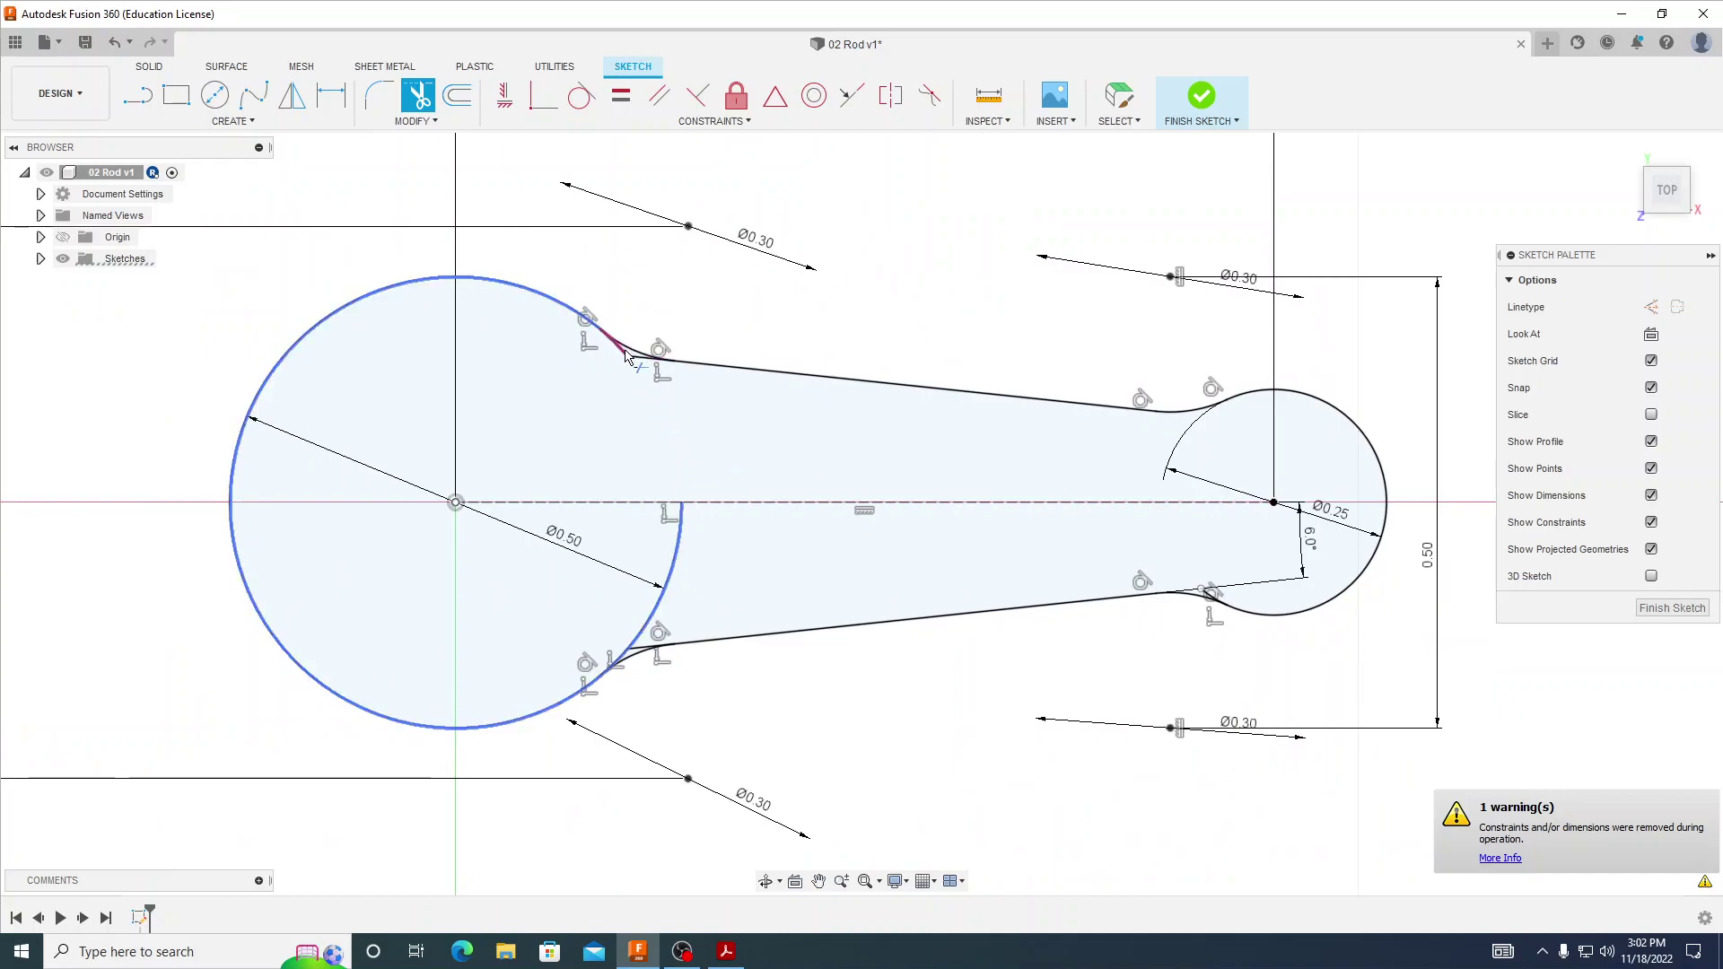
pyautogui.click(679, 539)
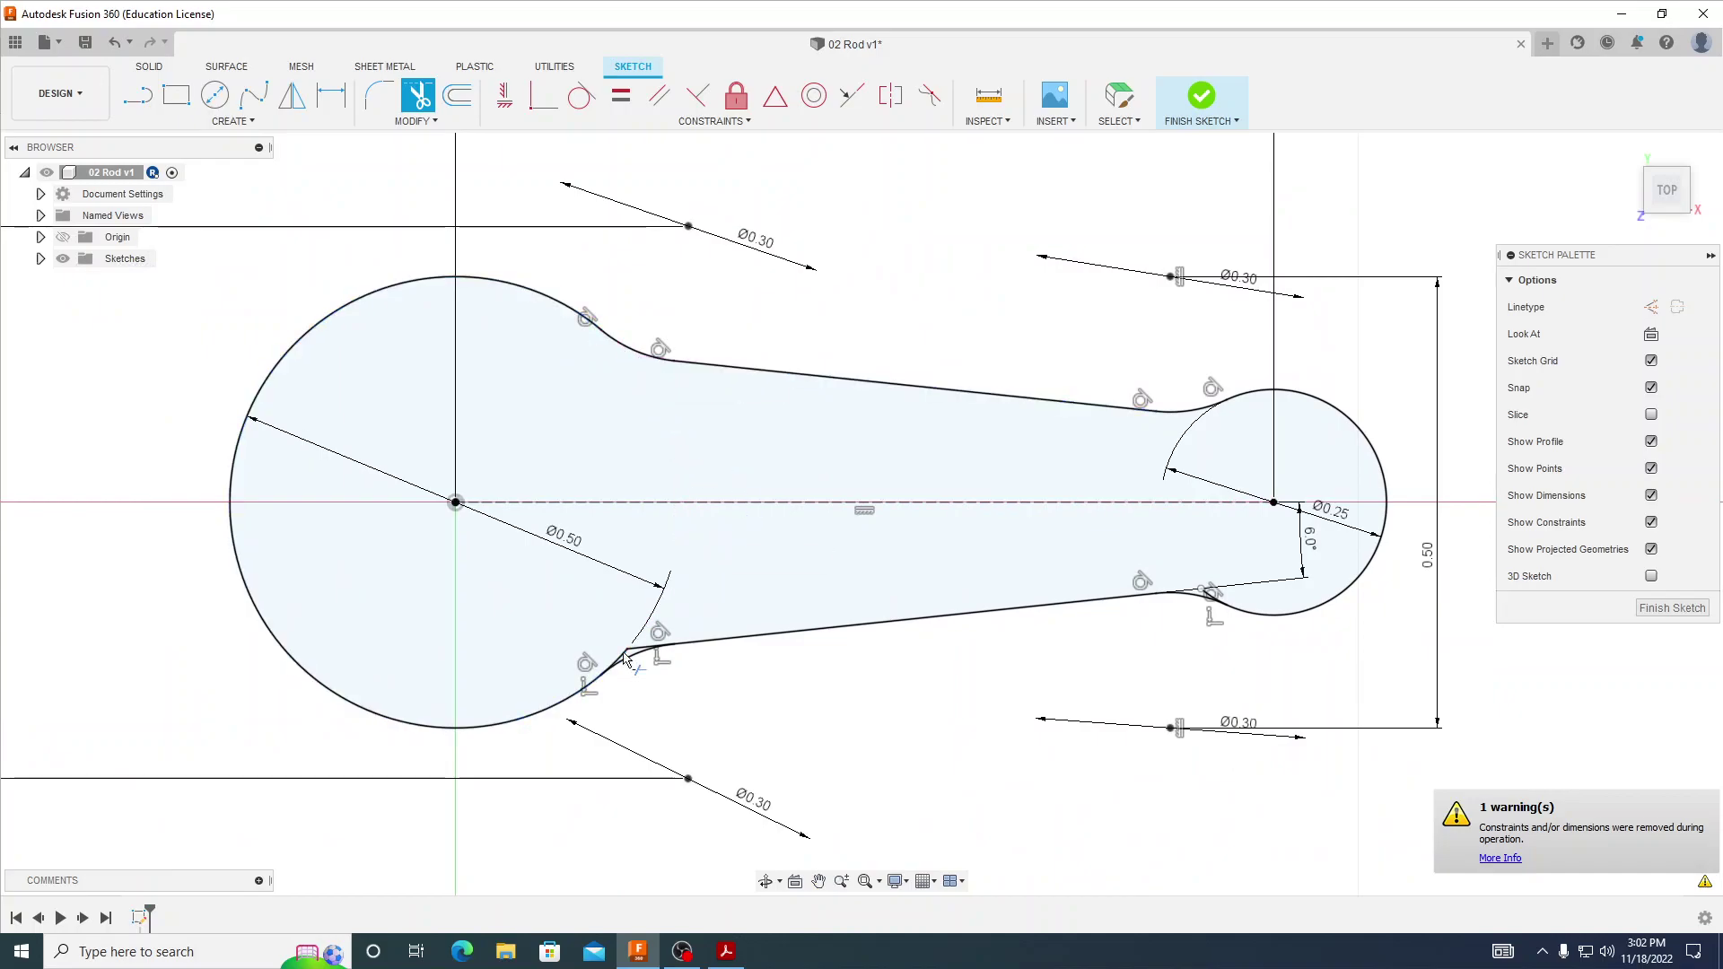
pyautogui.click(625, 659)
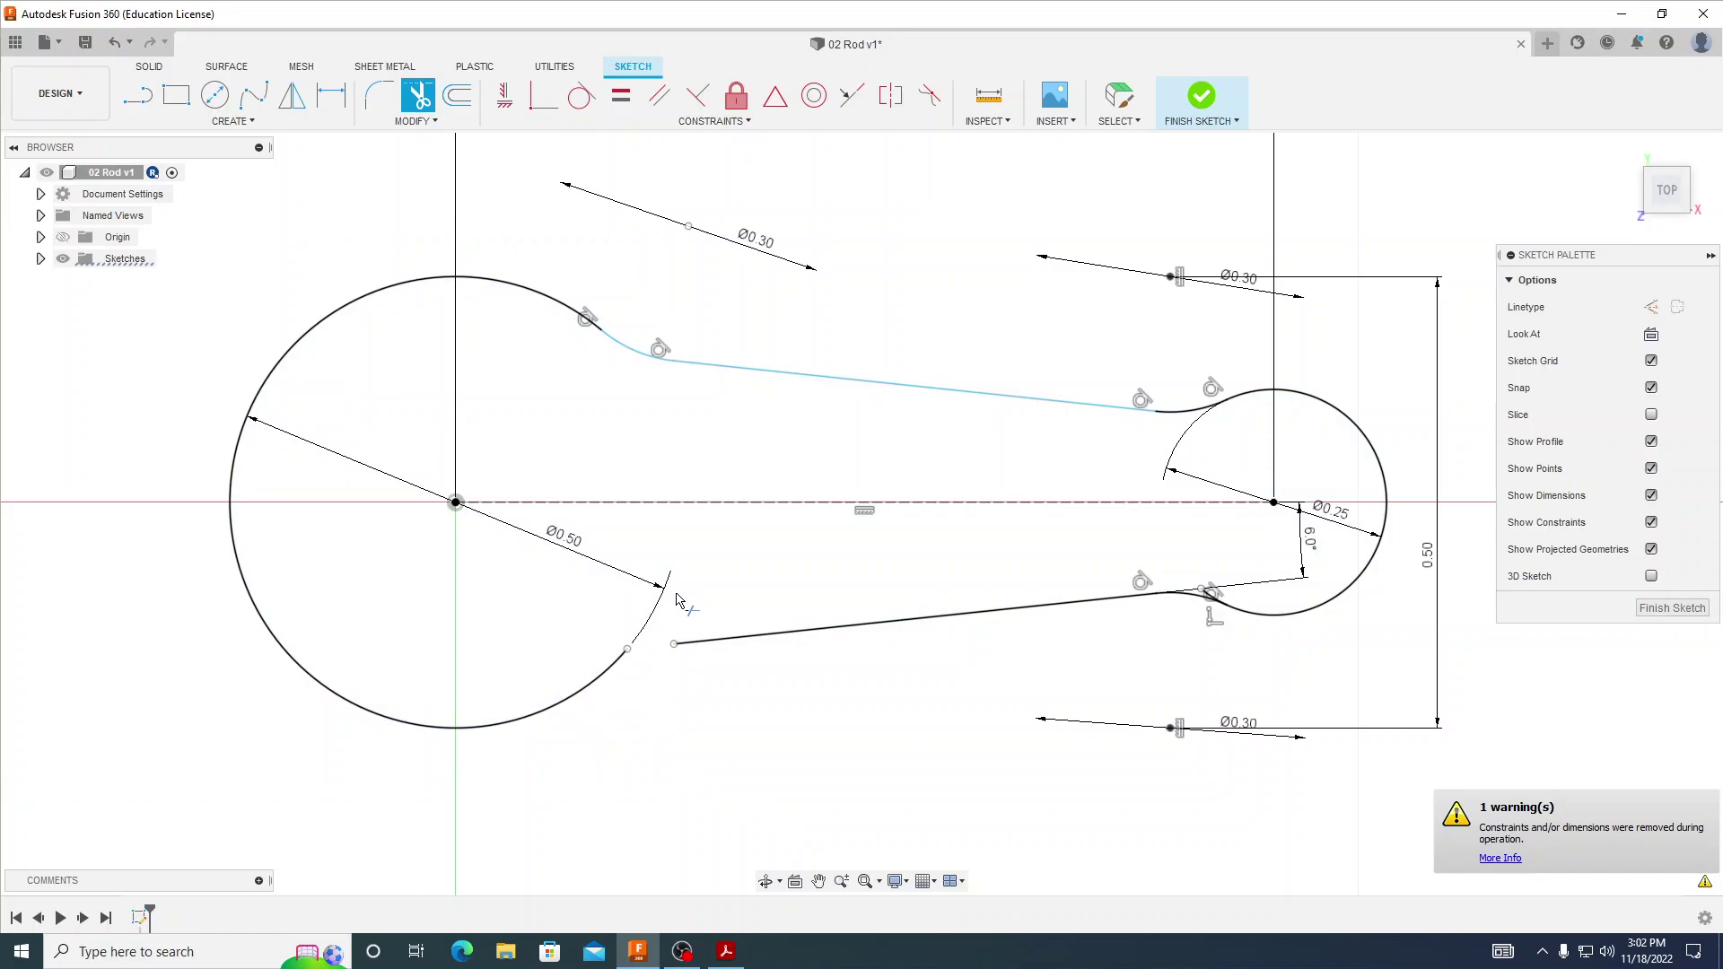
pyautogui.press('Escape')
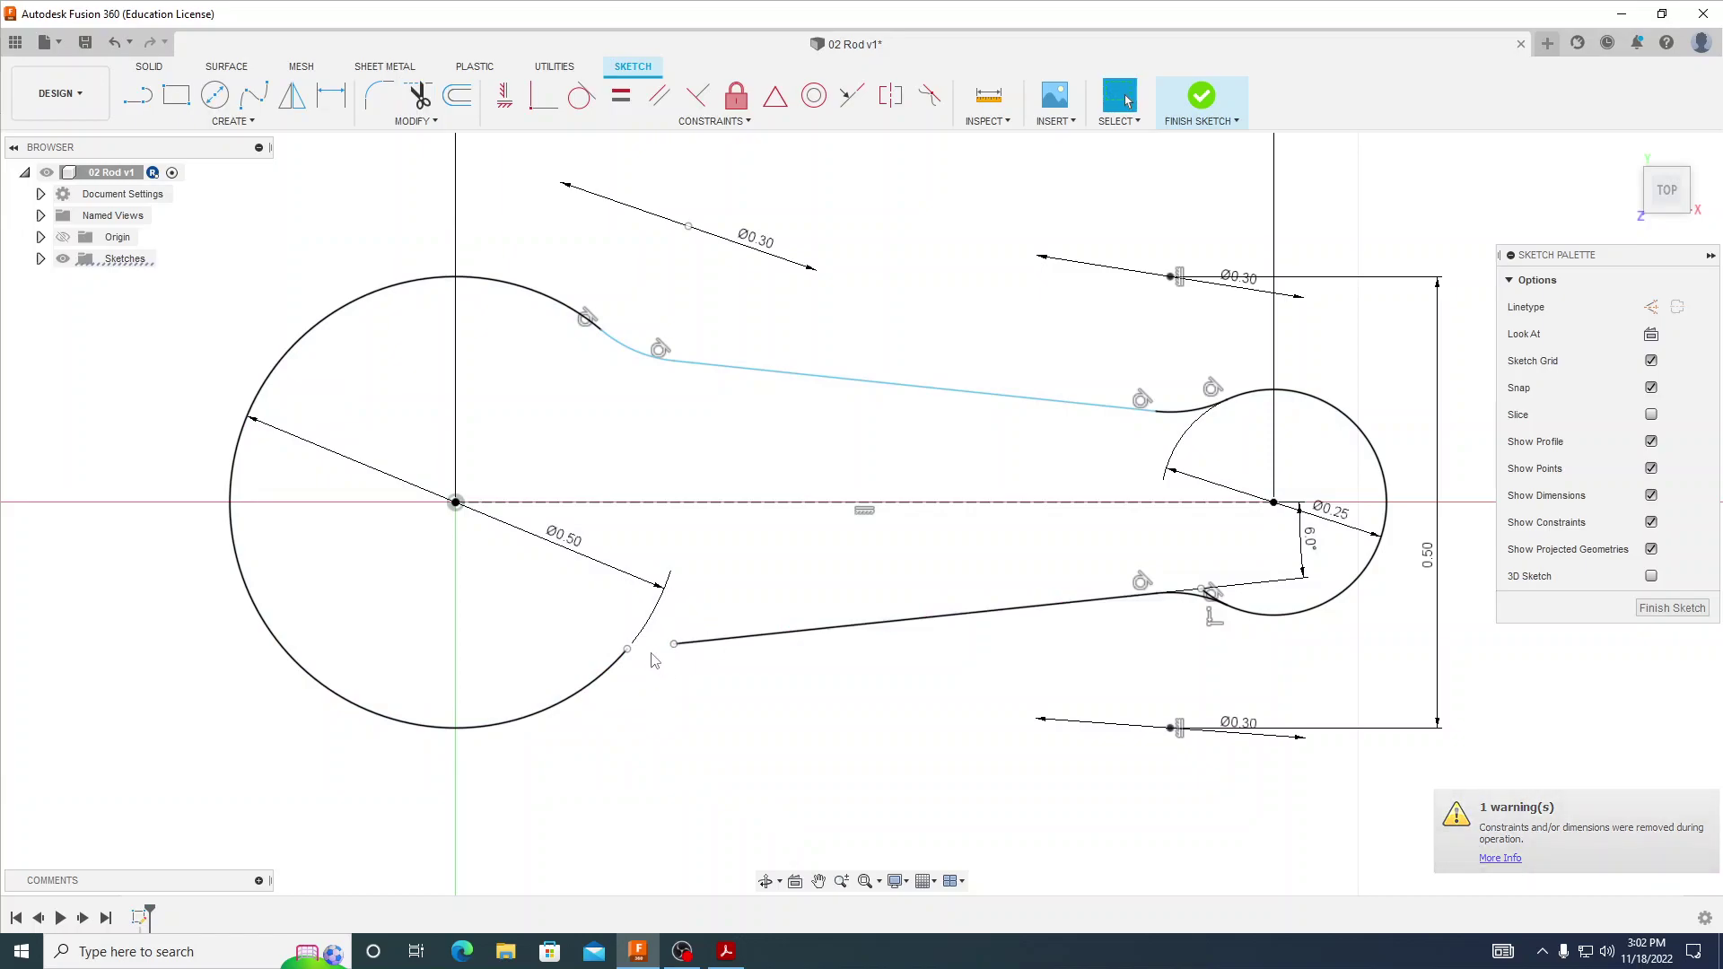
pyautogui.hotkey('ctrl', 'z')
# - Trim remaining pieces near the lower fillet, restoring the fillet arc each time it gets removed
pyautogui.press('t')
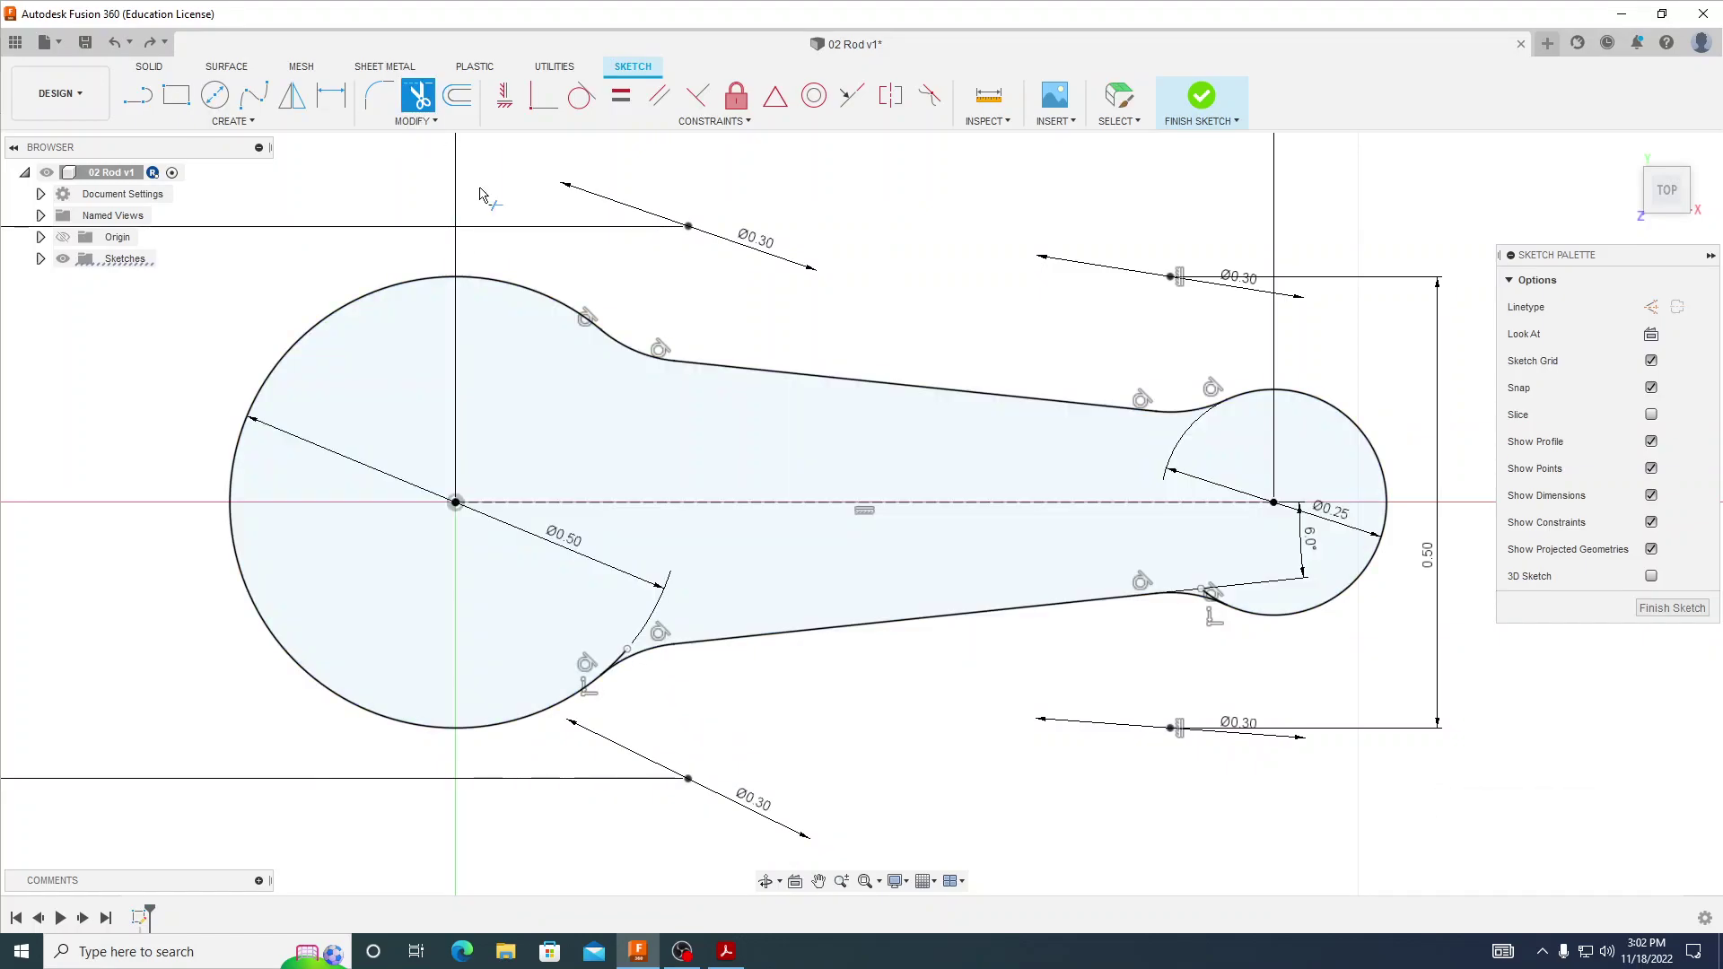
pyautogui.scroll(-2, 615, 652)
pyautogui.scroll(4, 615, 652)
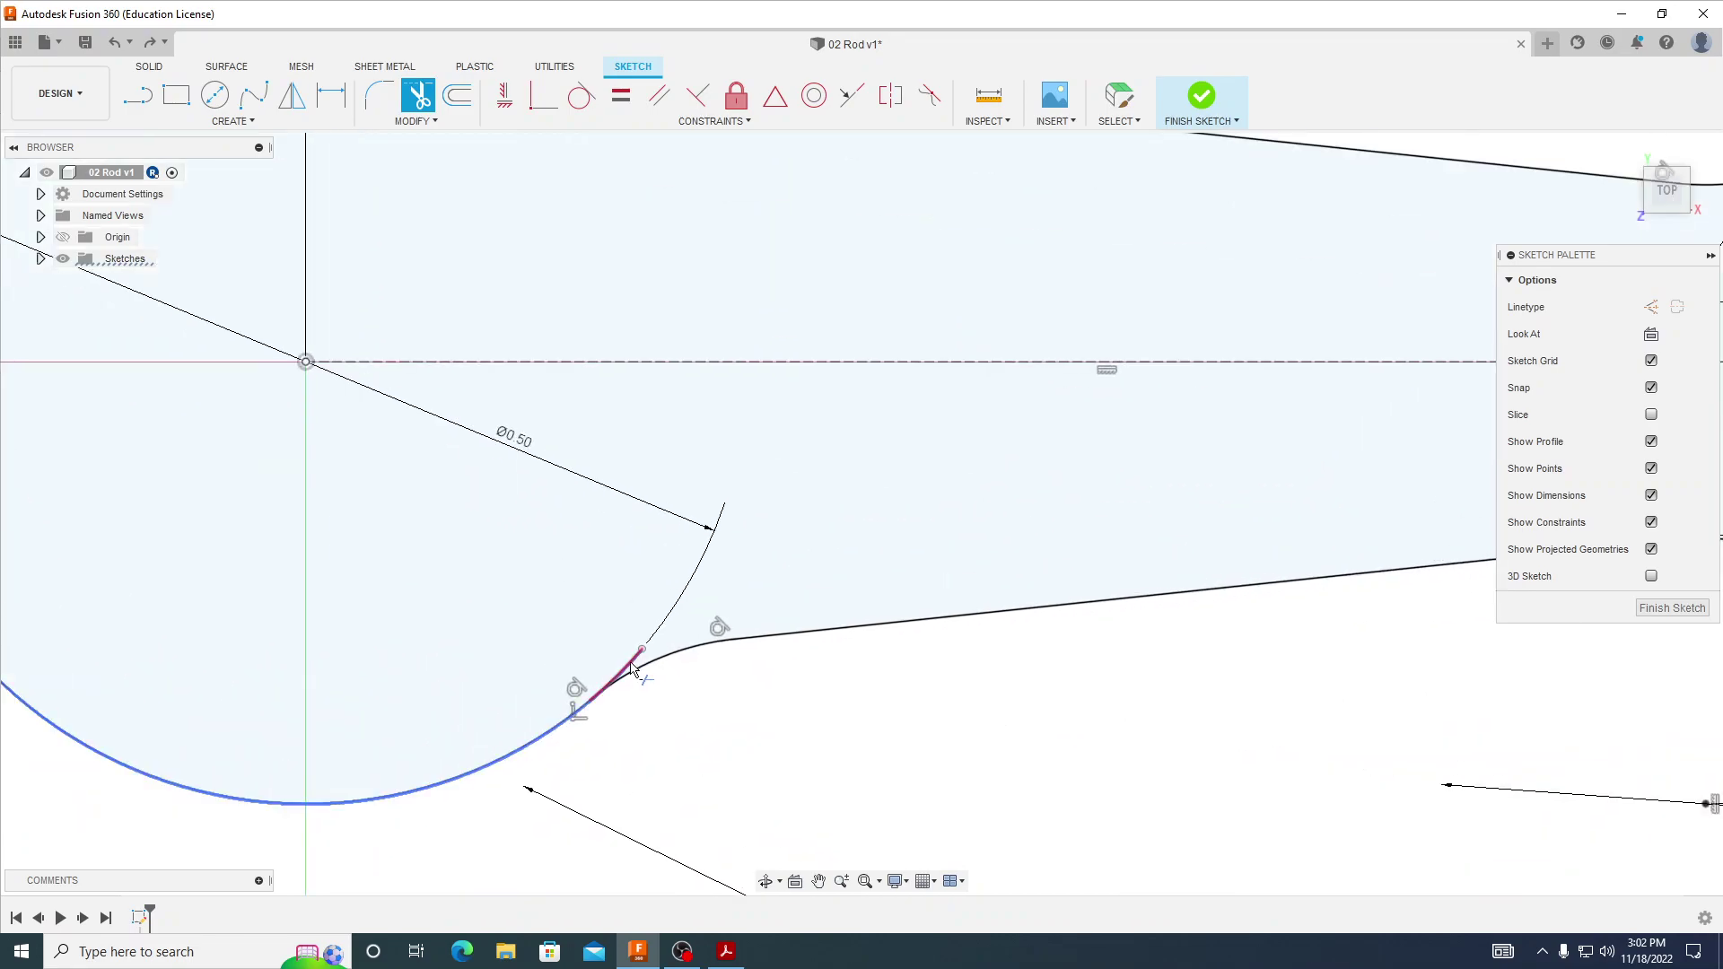
pyautogui.click(666, 662)
pyautogui.scroll(-4, 682, 686)
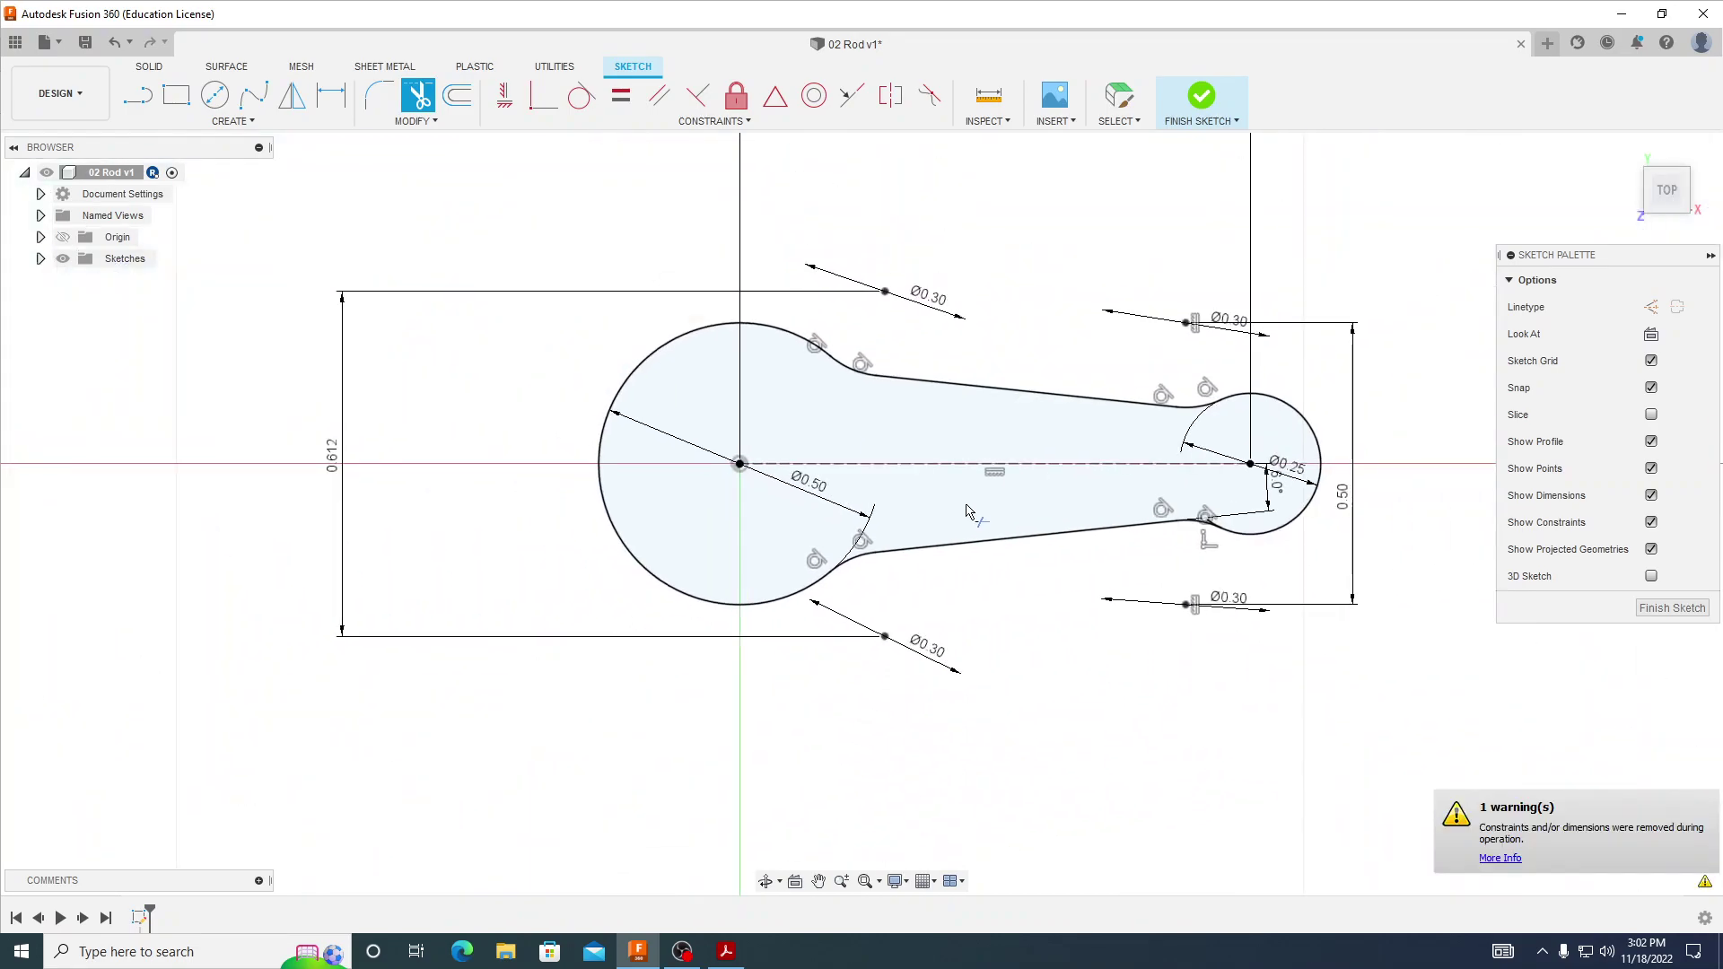
pyautogui.click(857, 564)
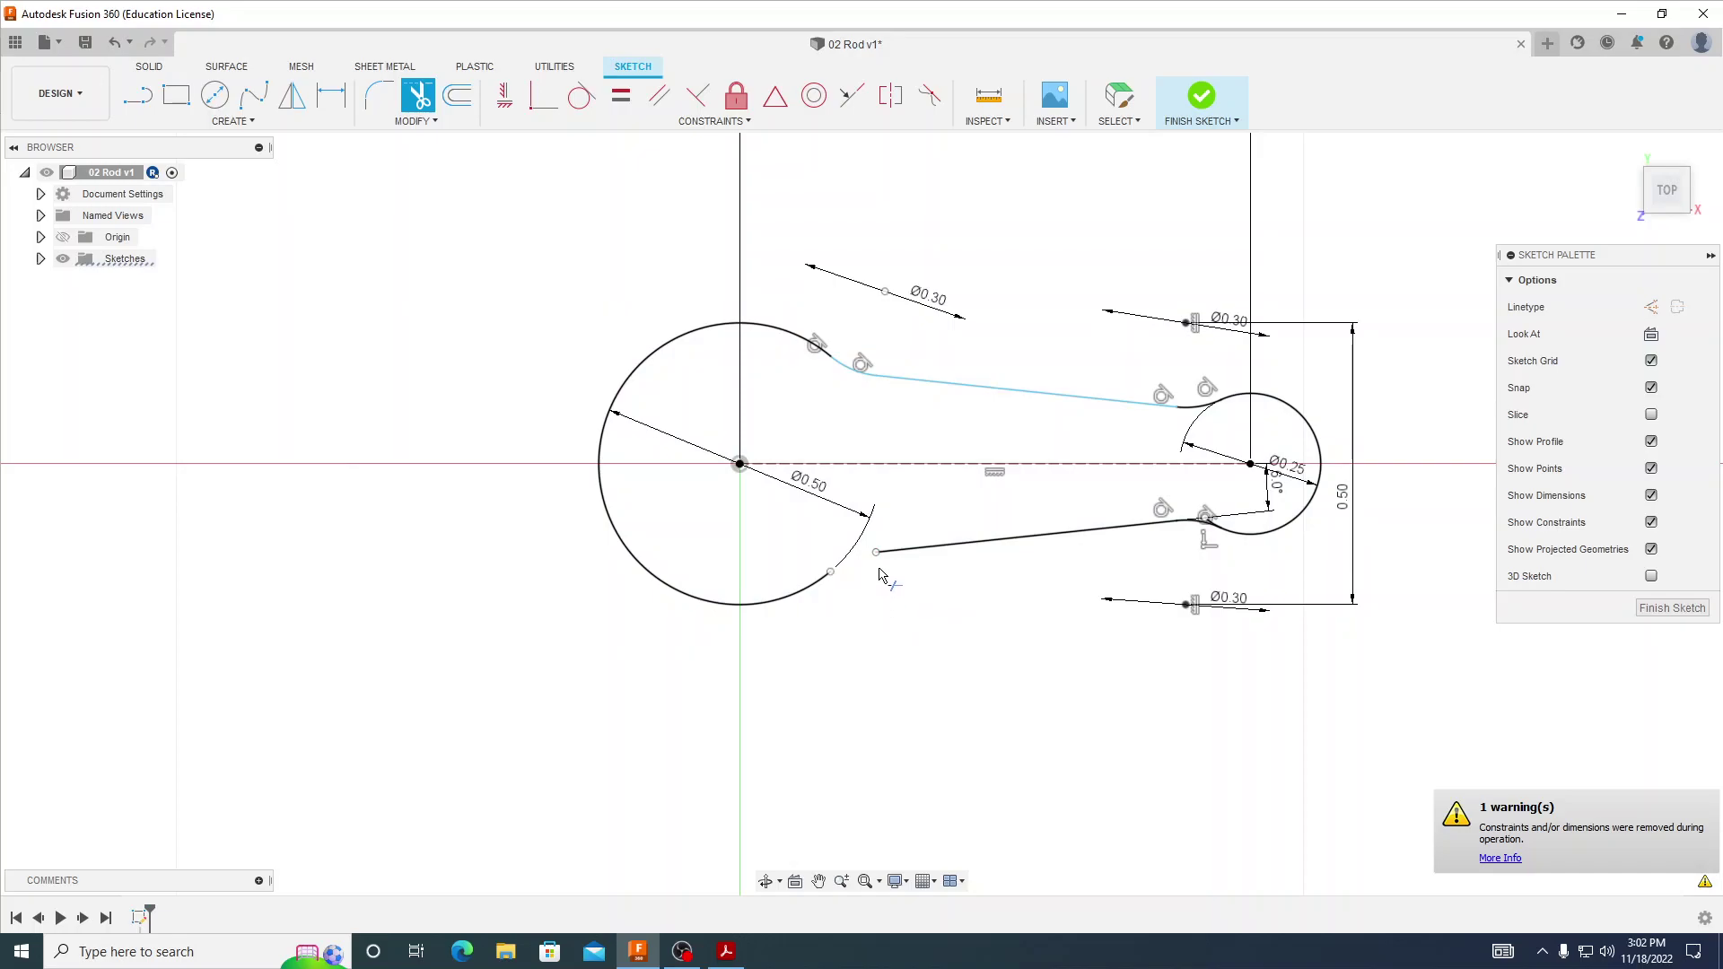
pyautogui.click(115, 45)
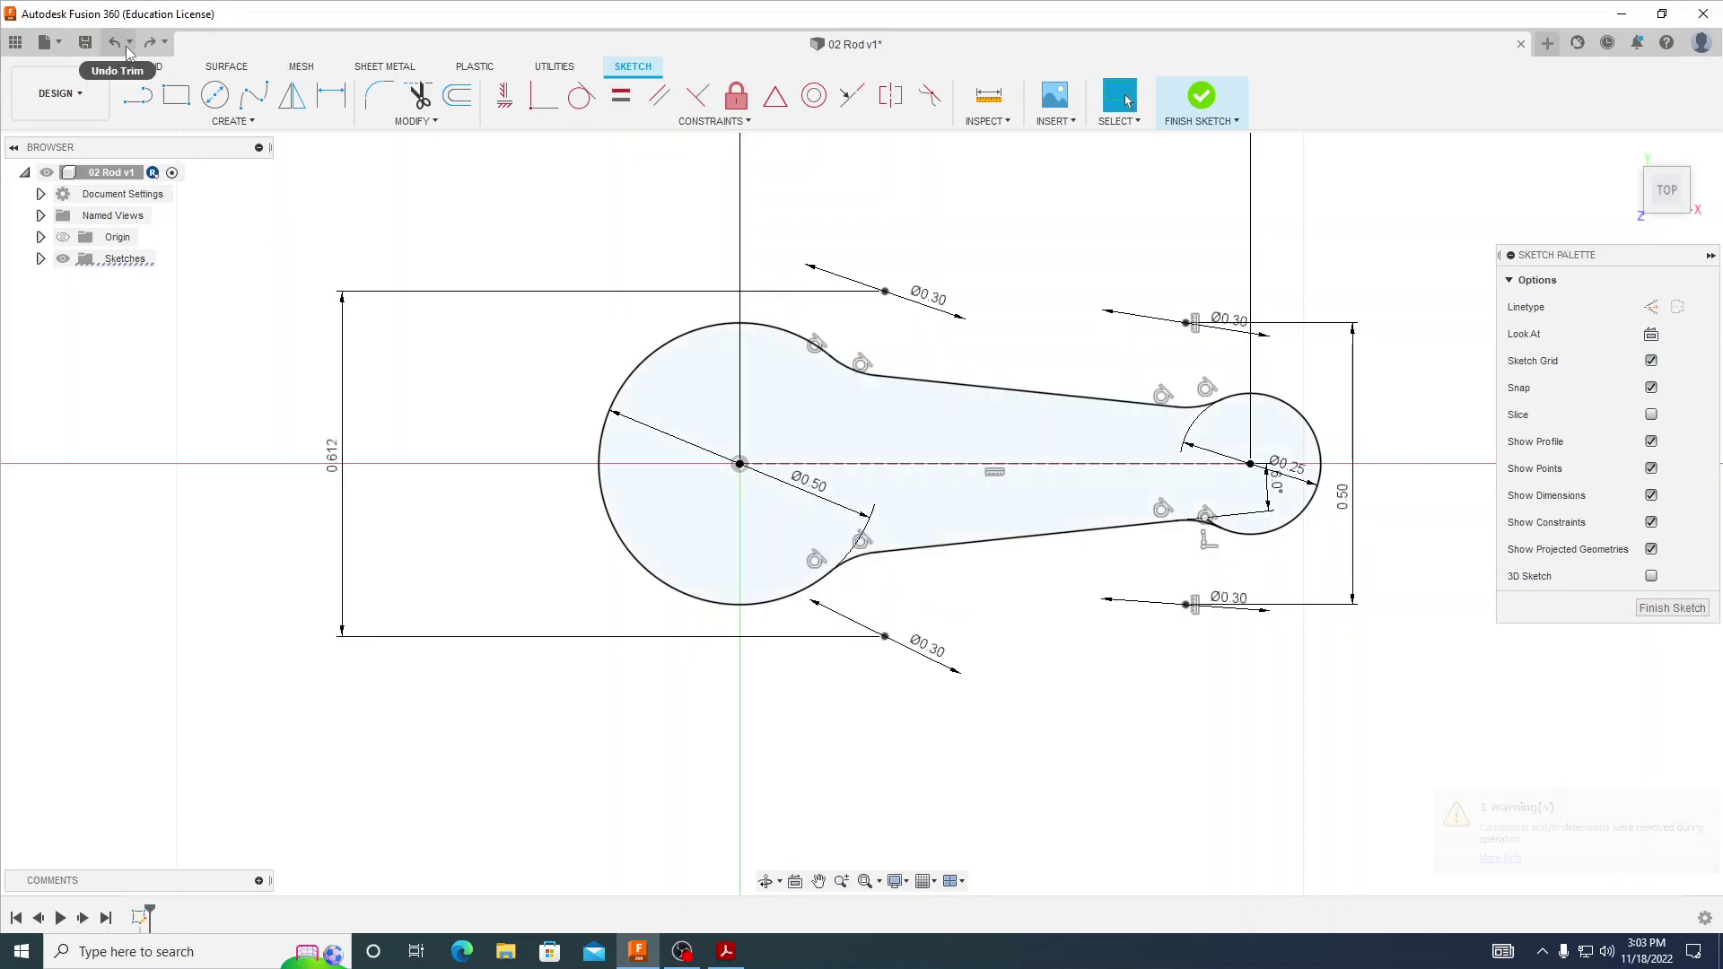
pyautogui.press('t')
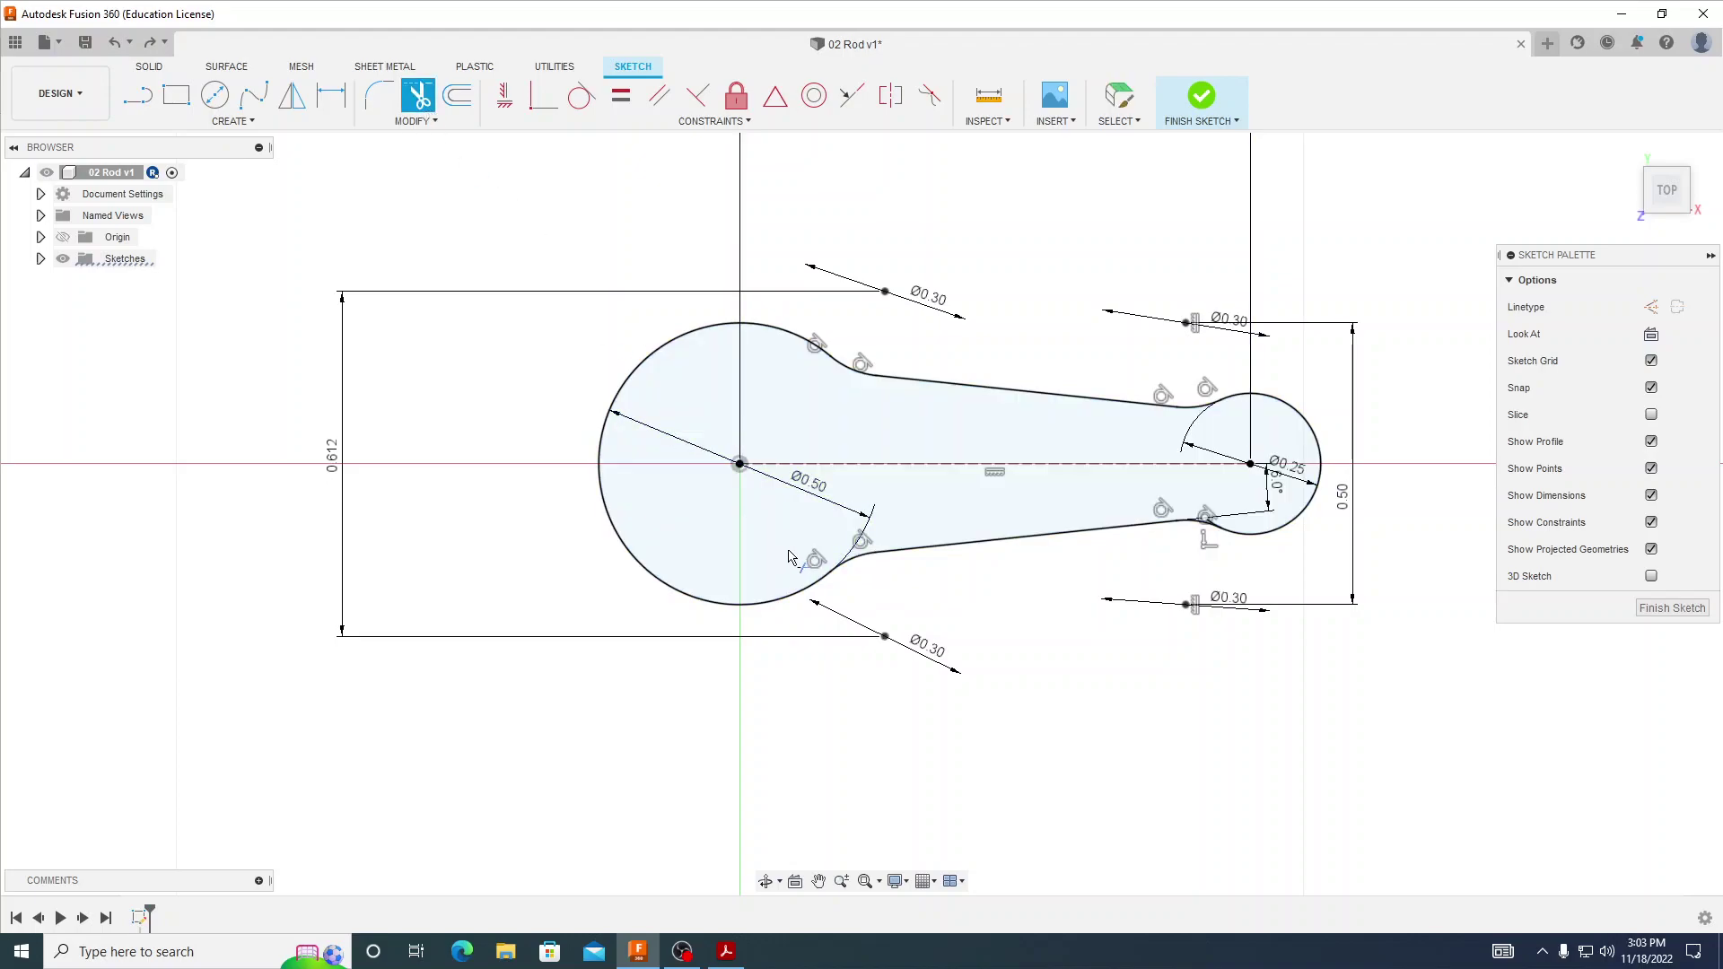
pyautogui.click(845, 563)
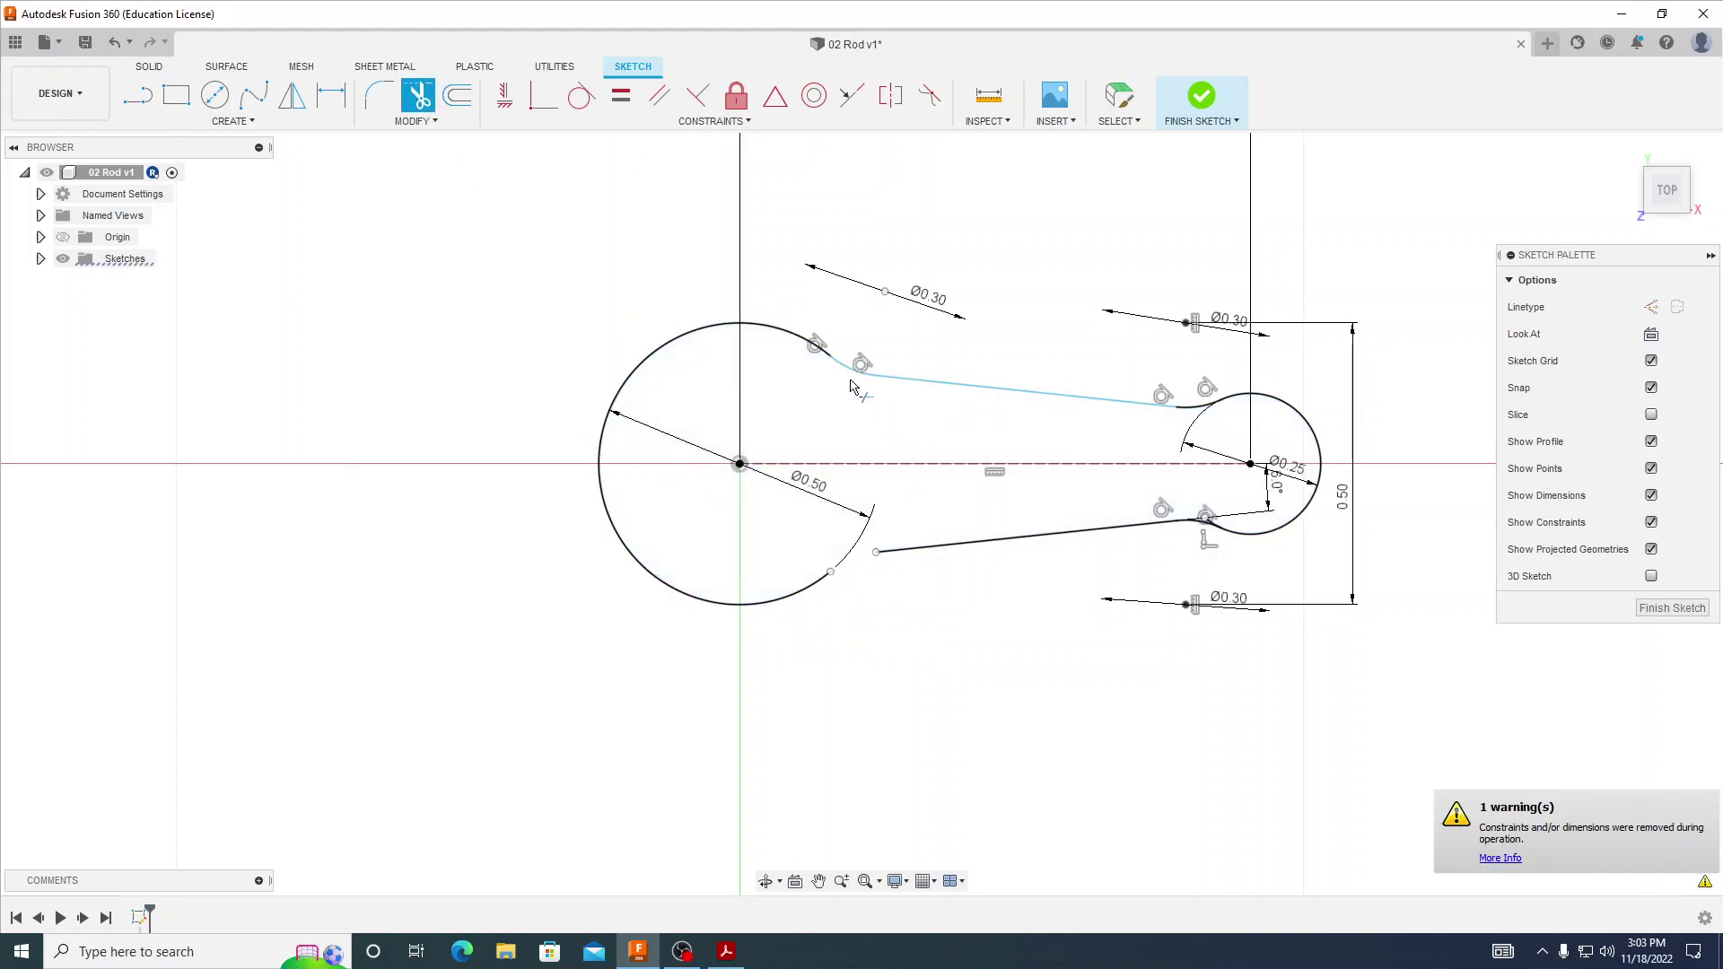
pyautogui.press('Escape')
pyautogui.hotkey('ctrl', 'z')
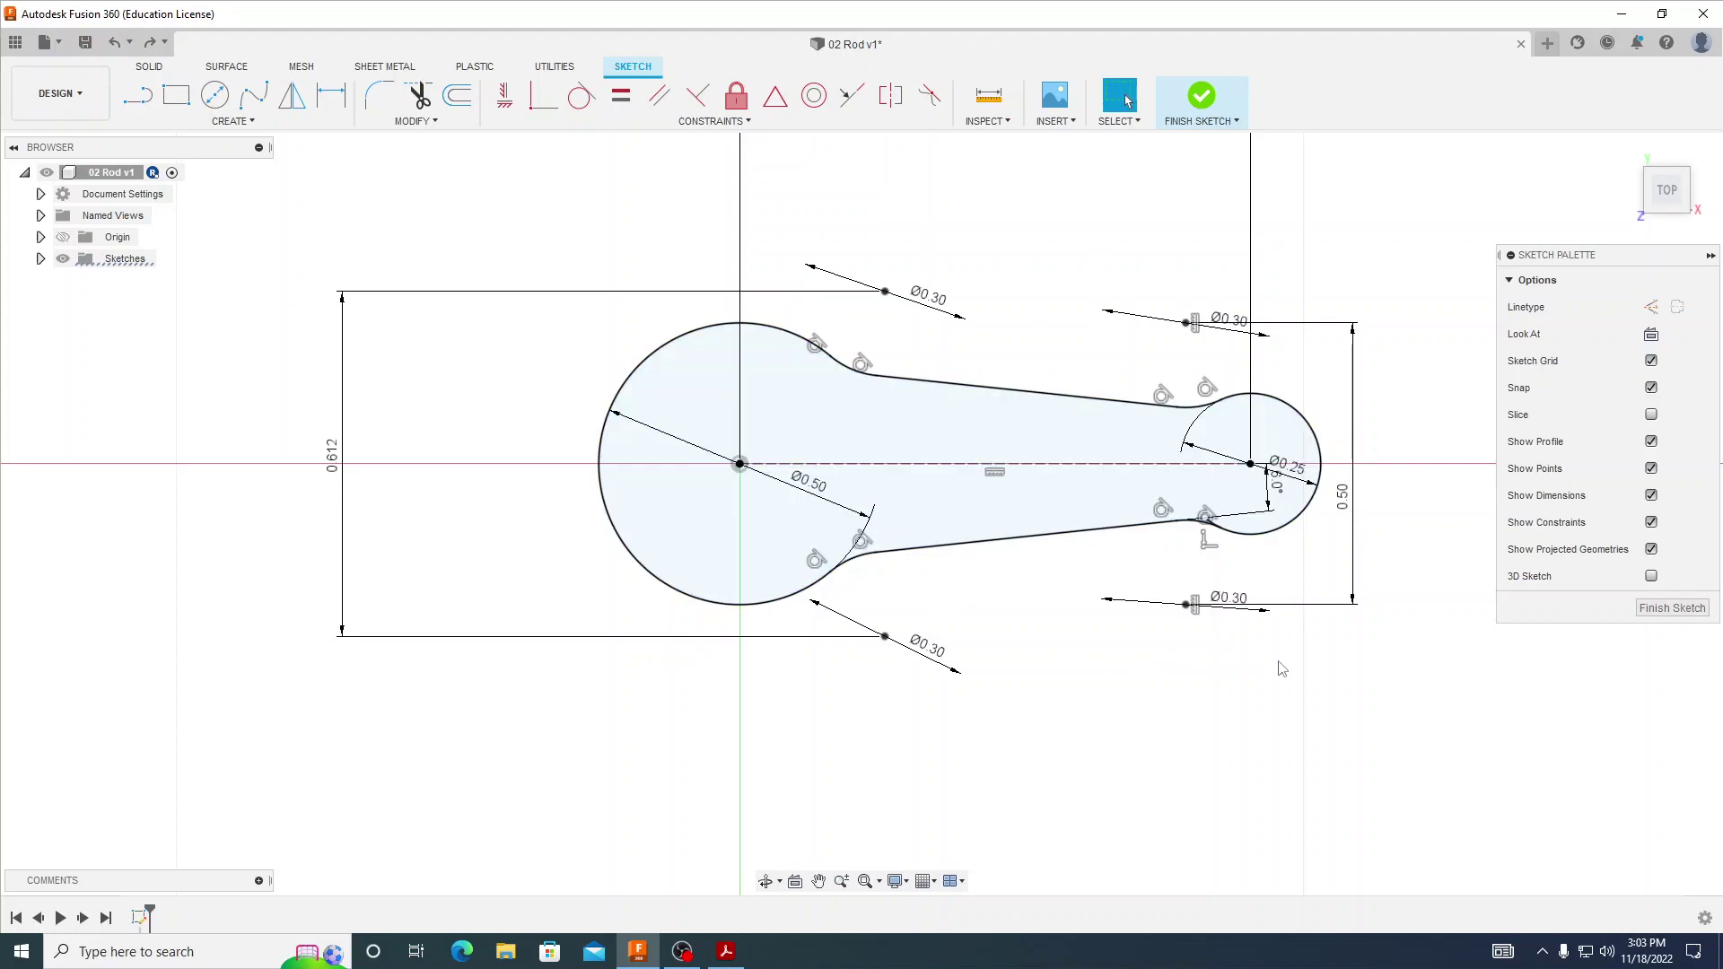
# - Finish the sketch, preview extruding the rod profile 0.20 in downward, and check the PDF drawing
pyautogui.click(1671, 609)
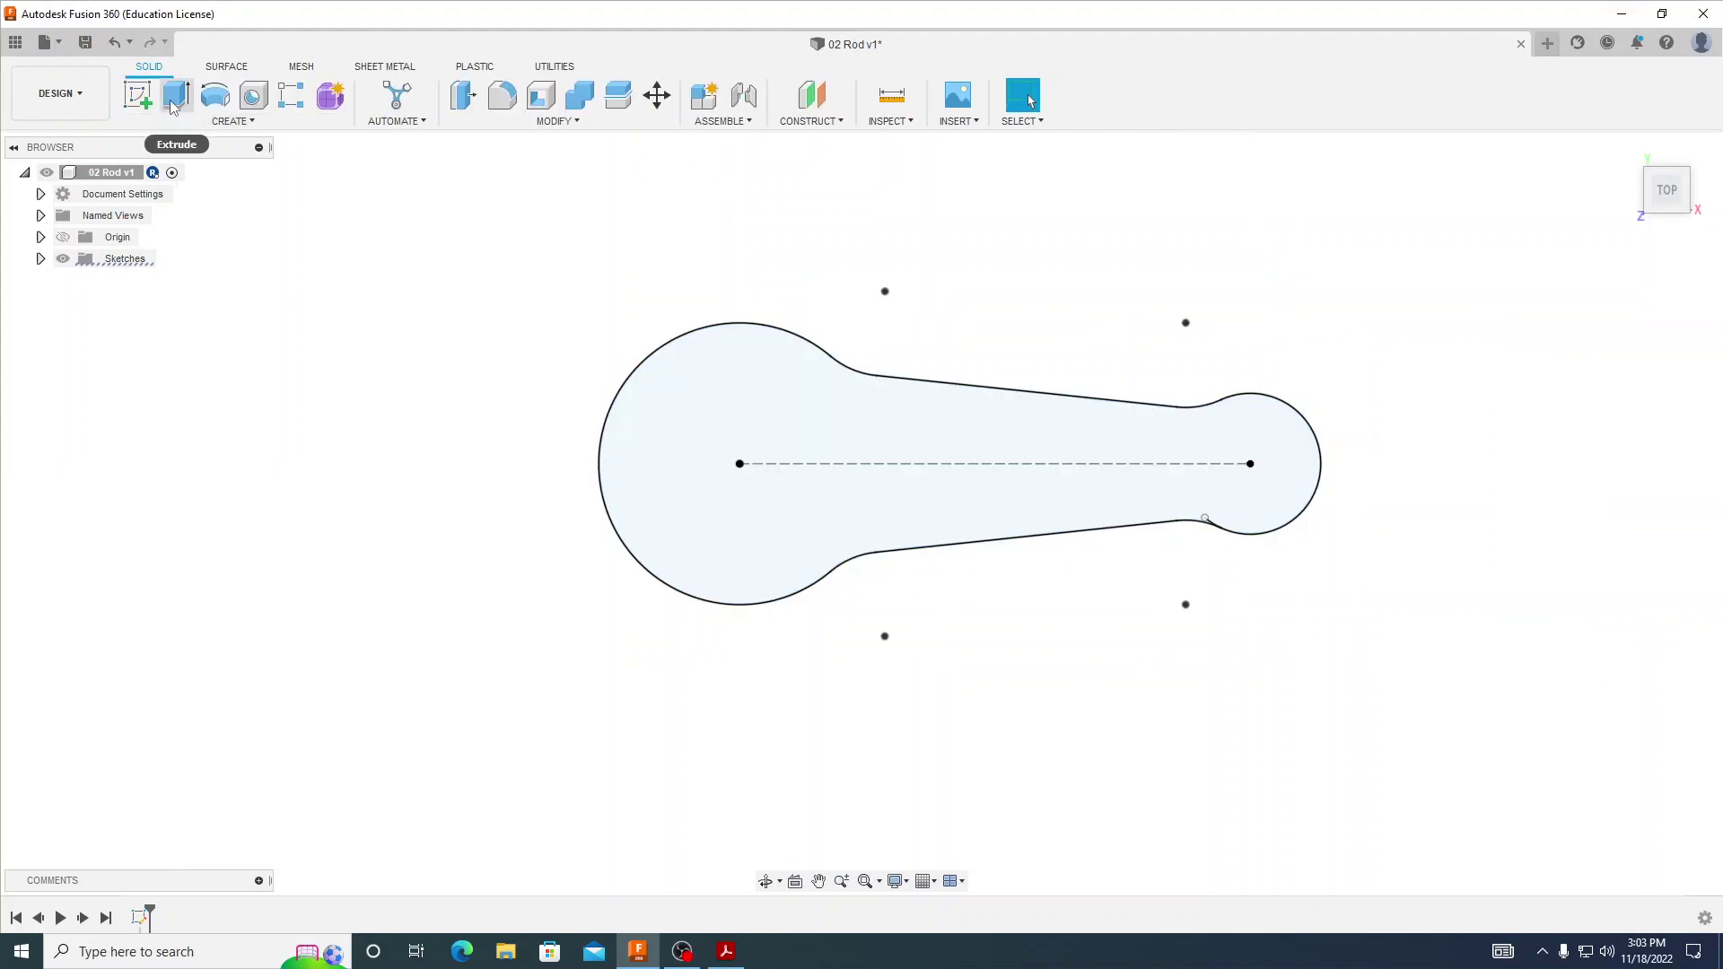
pyautogui.click(176, 102)
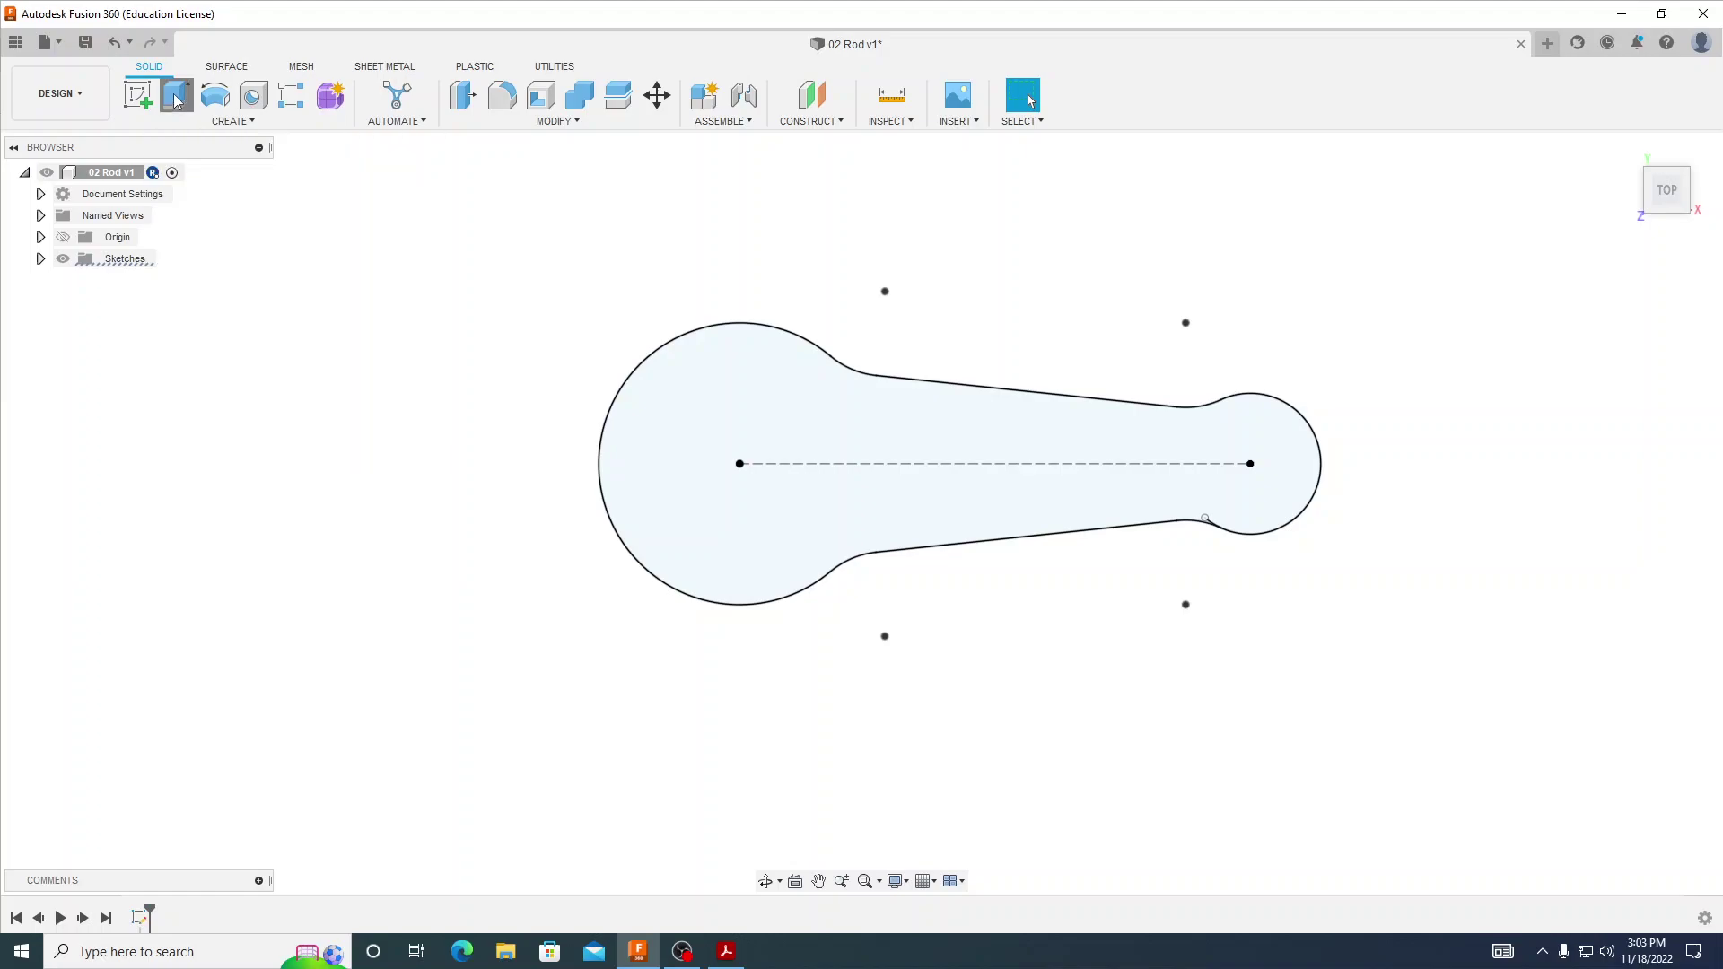
pyautogui.keyDown('shift'); pyautogui.moveTo(1067, 794); pyautogui.dragTo(1027, 688, button='middle'); pyautogui.keyUp('shift')
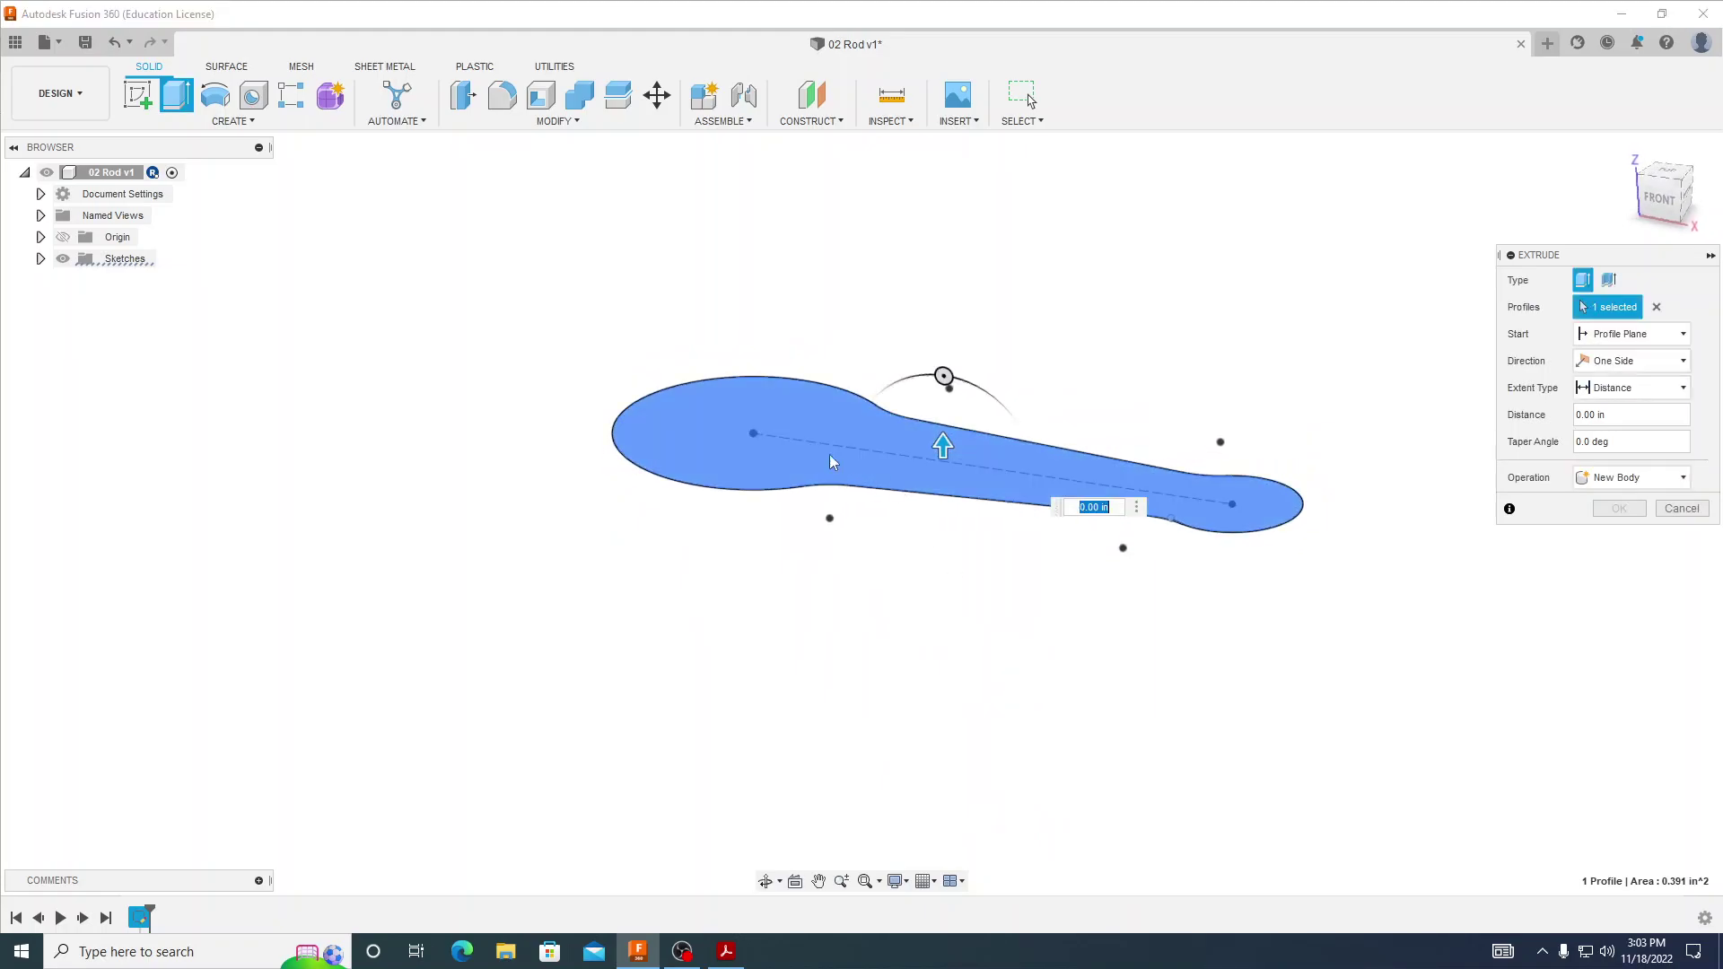
pyautogui.moveTo(944, 455); pyautogui.dragTo(944, 581)
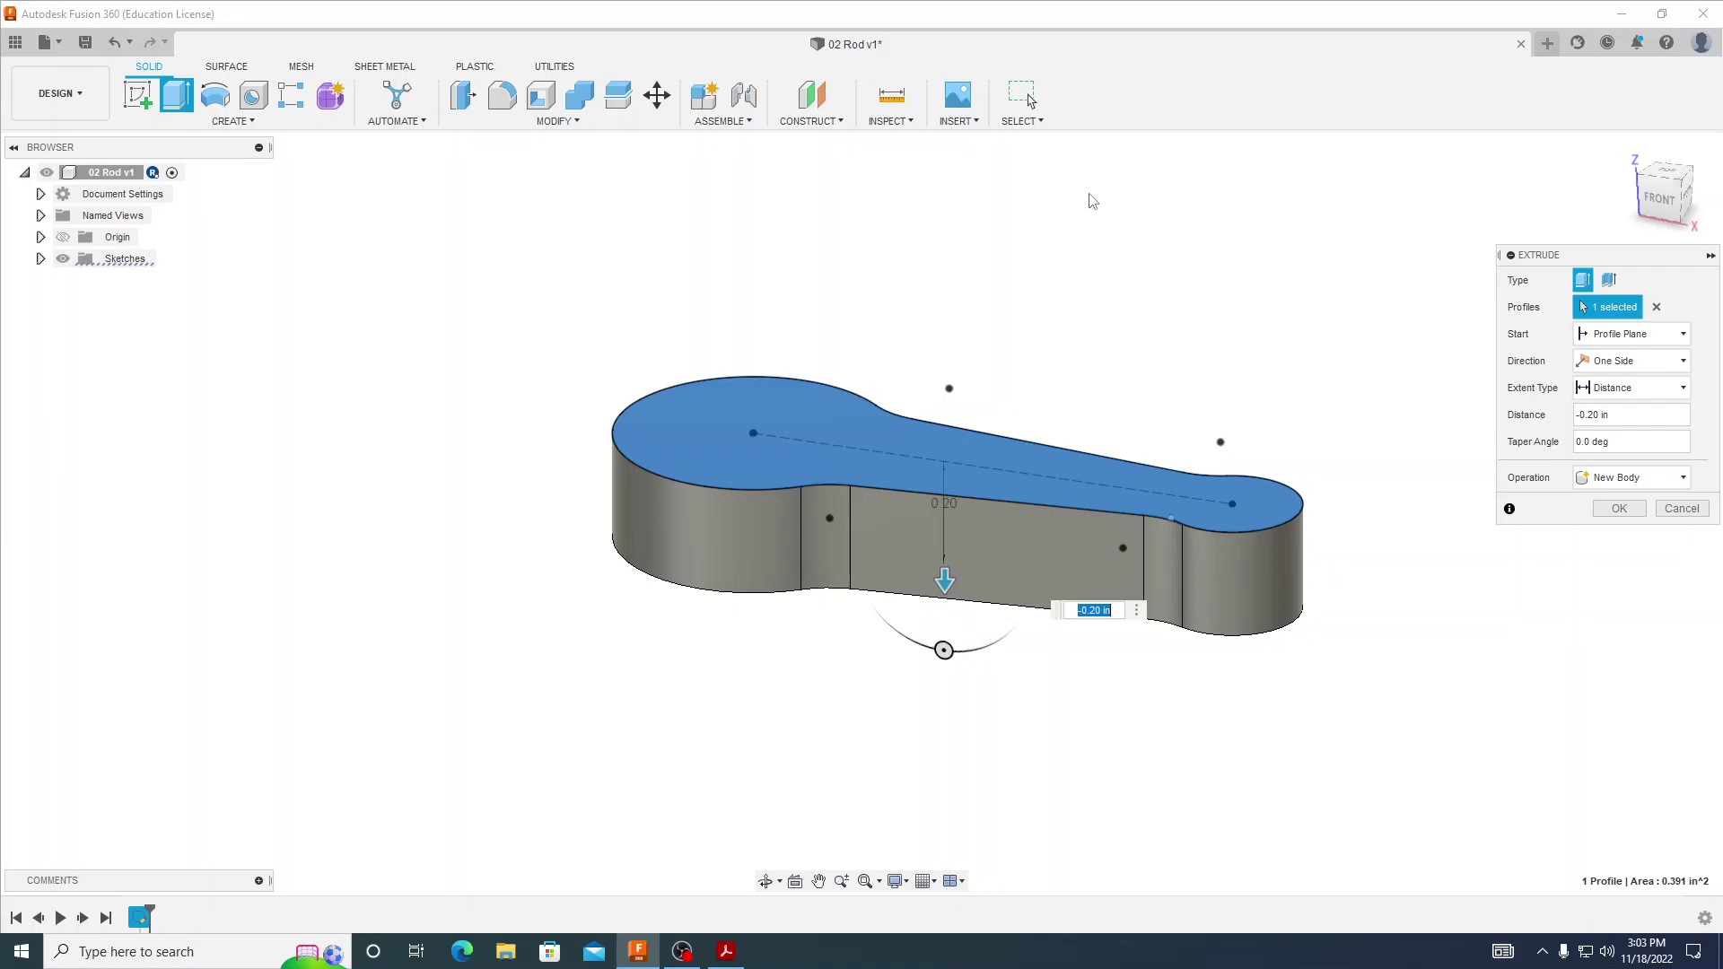
pyautogui.click(725, 951)
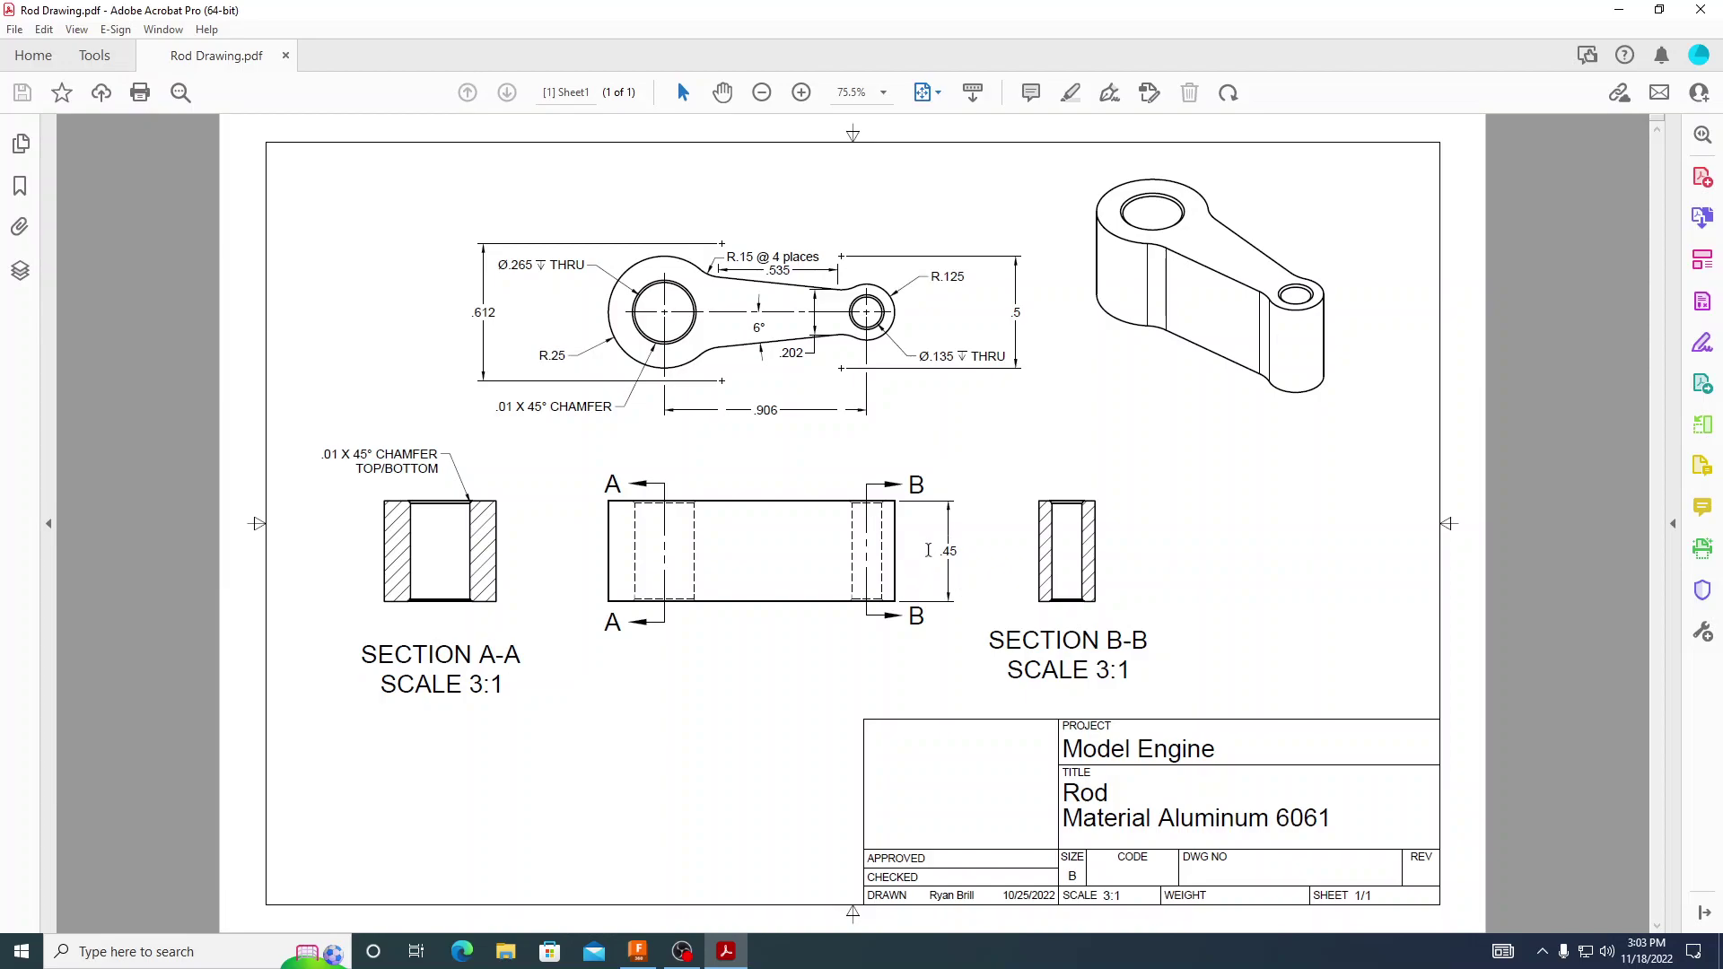
pyautogui.click(638, 951)
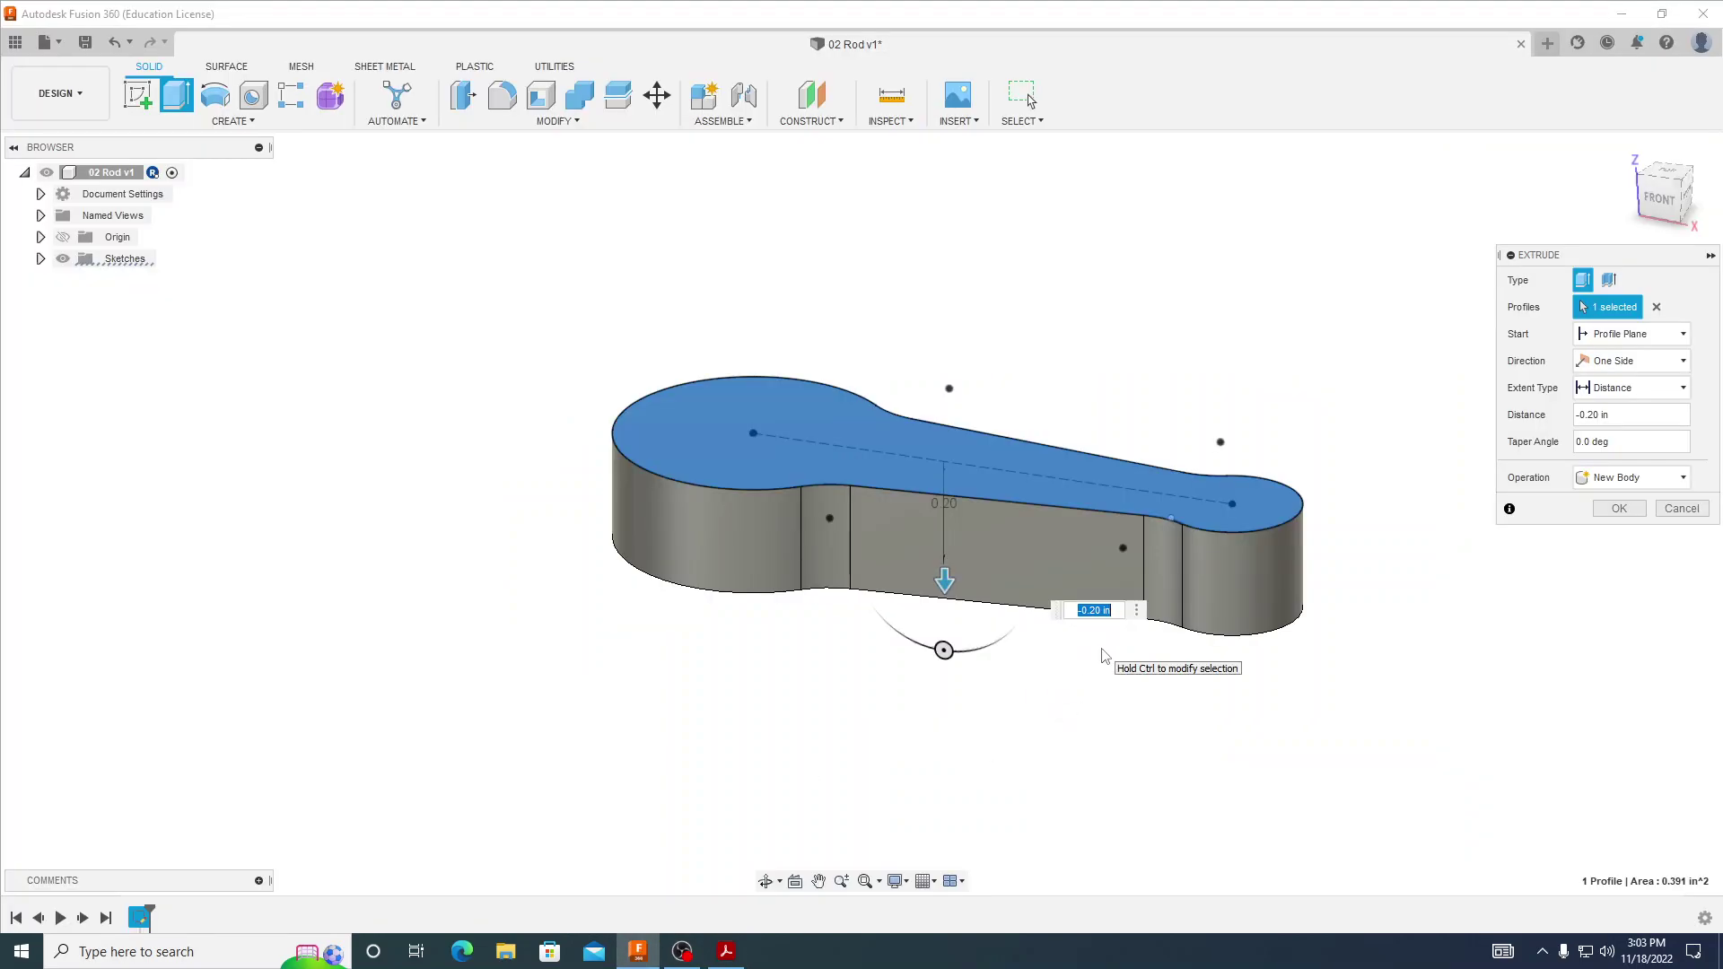
# - Set the extrusion distance to -0.45 in and create the solid rod body
pyautogui.write('-.450')
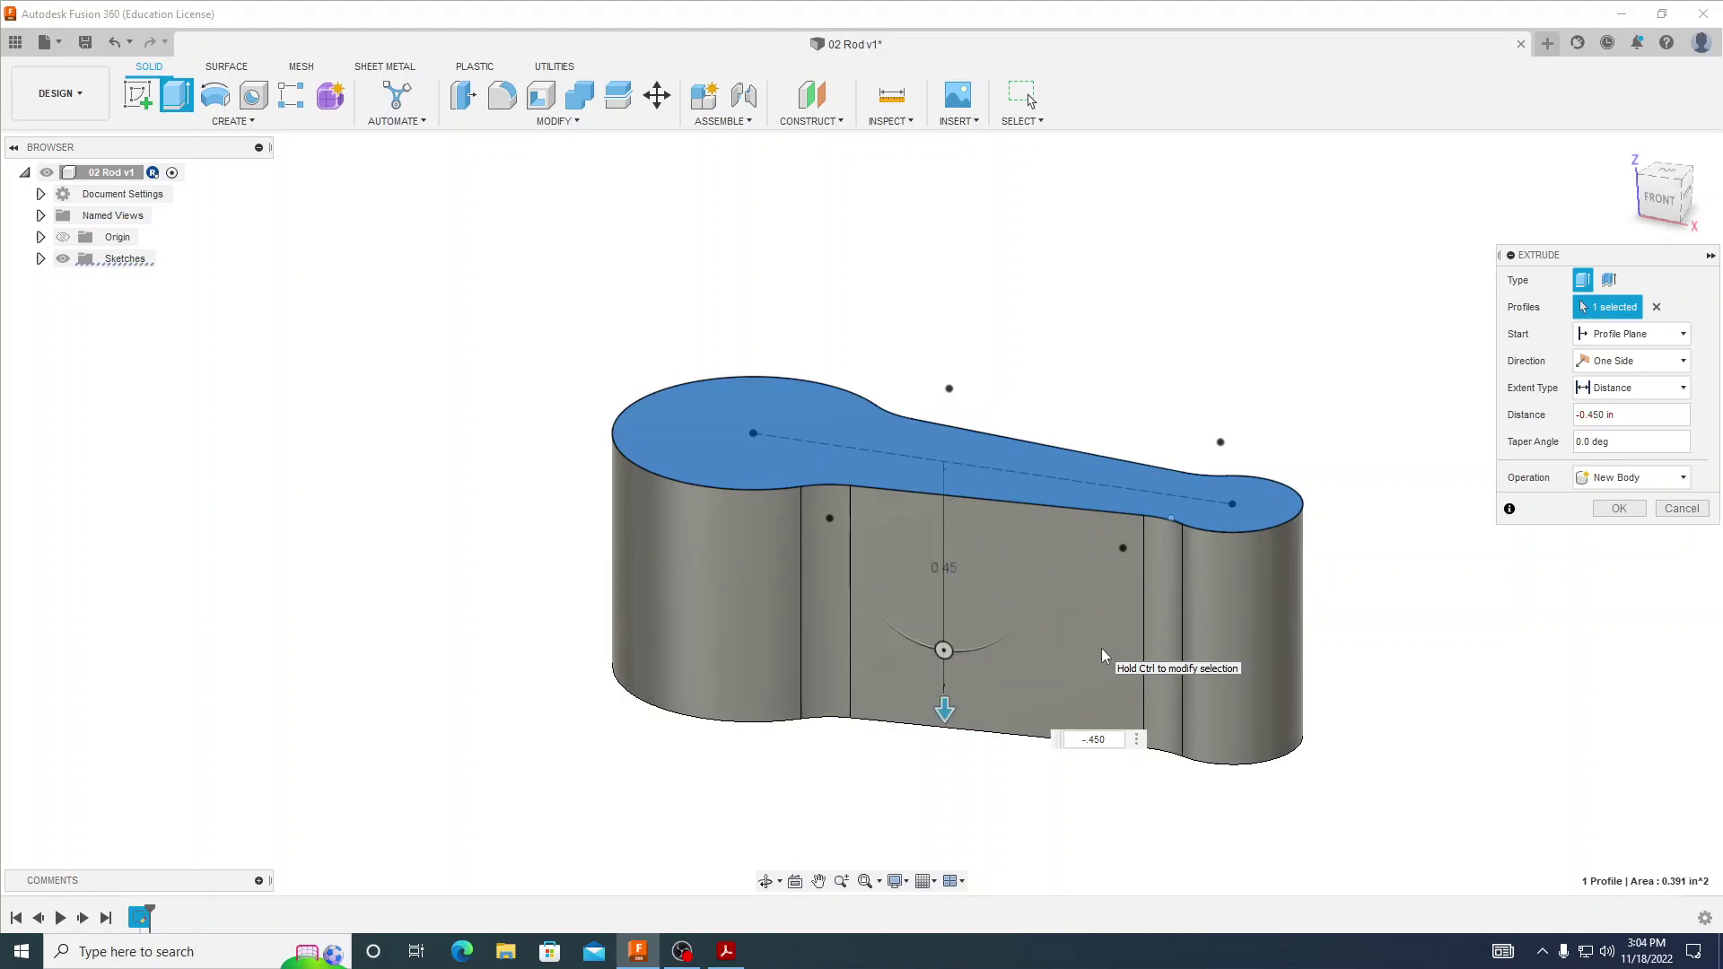
pyautogui.press('Return')
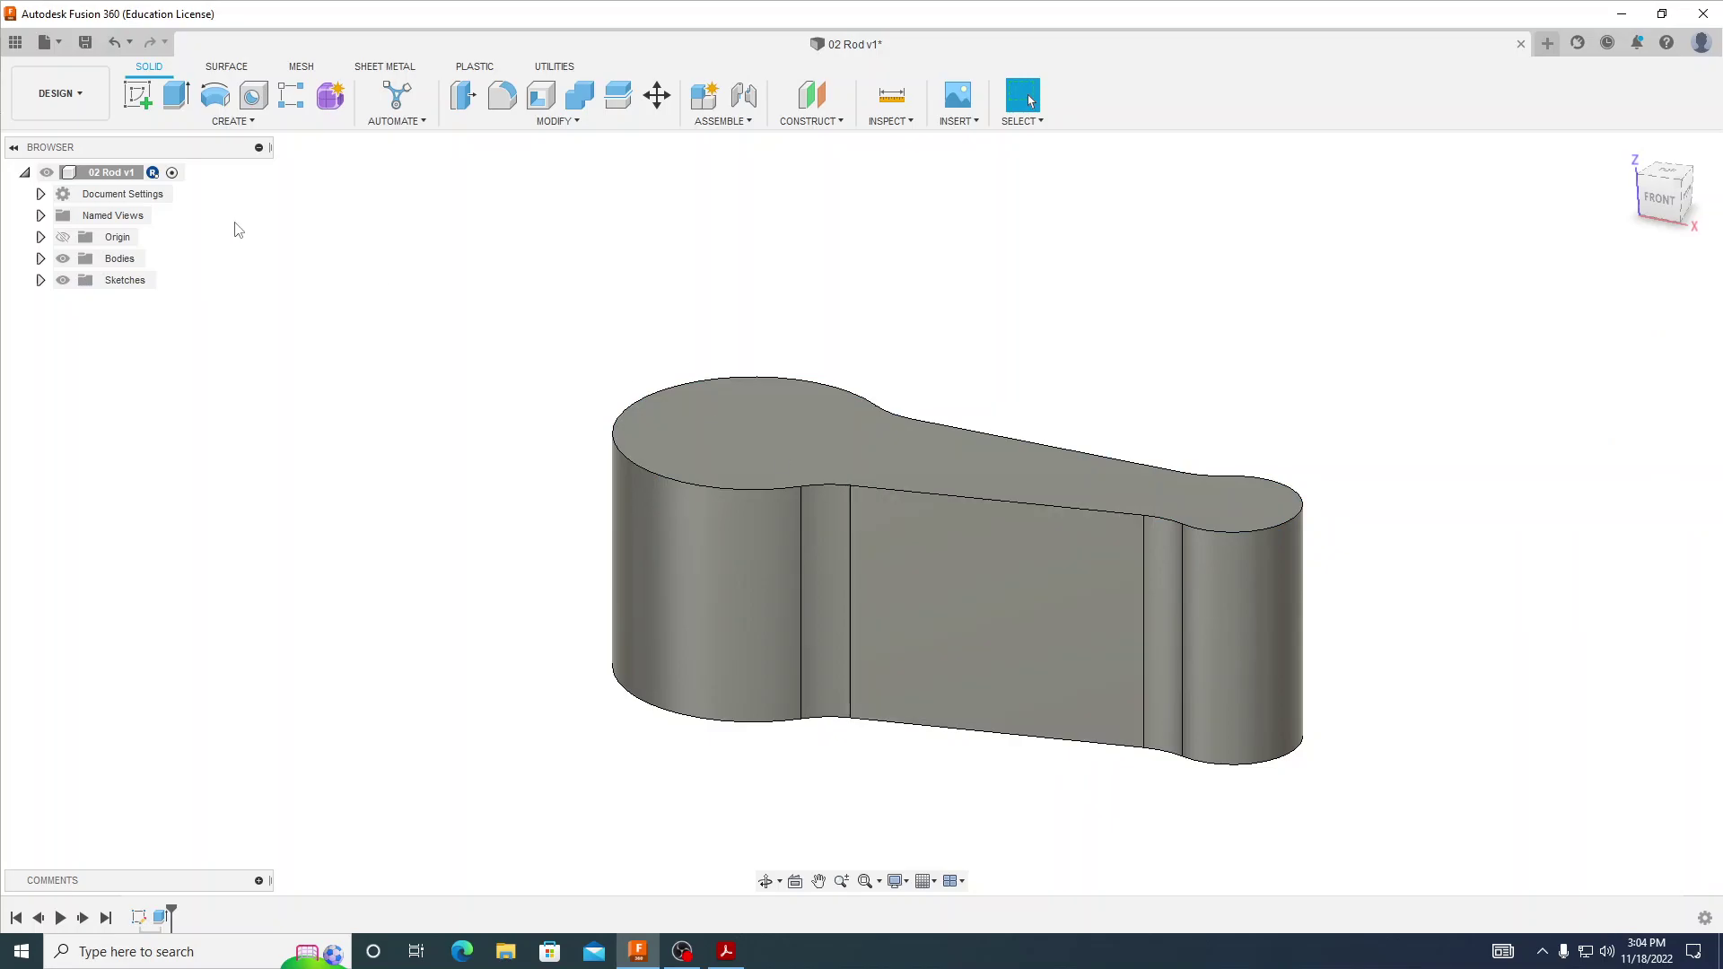
pyautogui.click(726, 951)
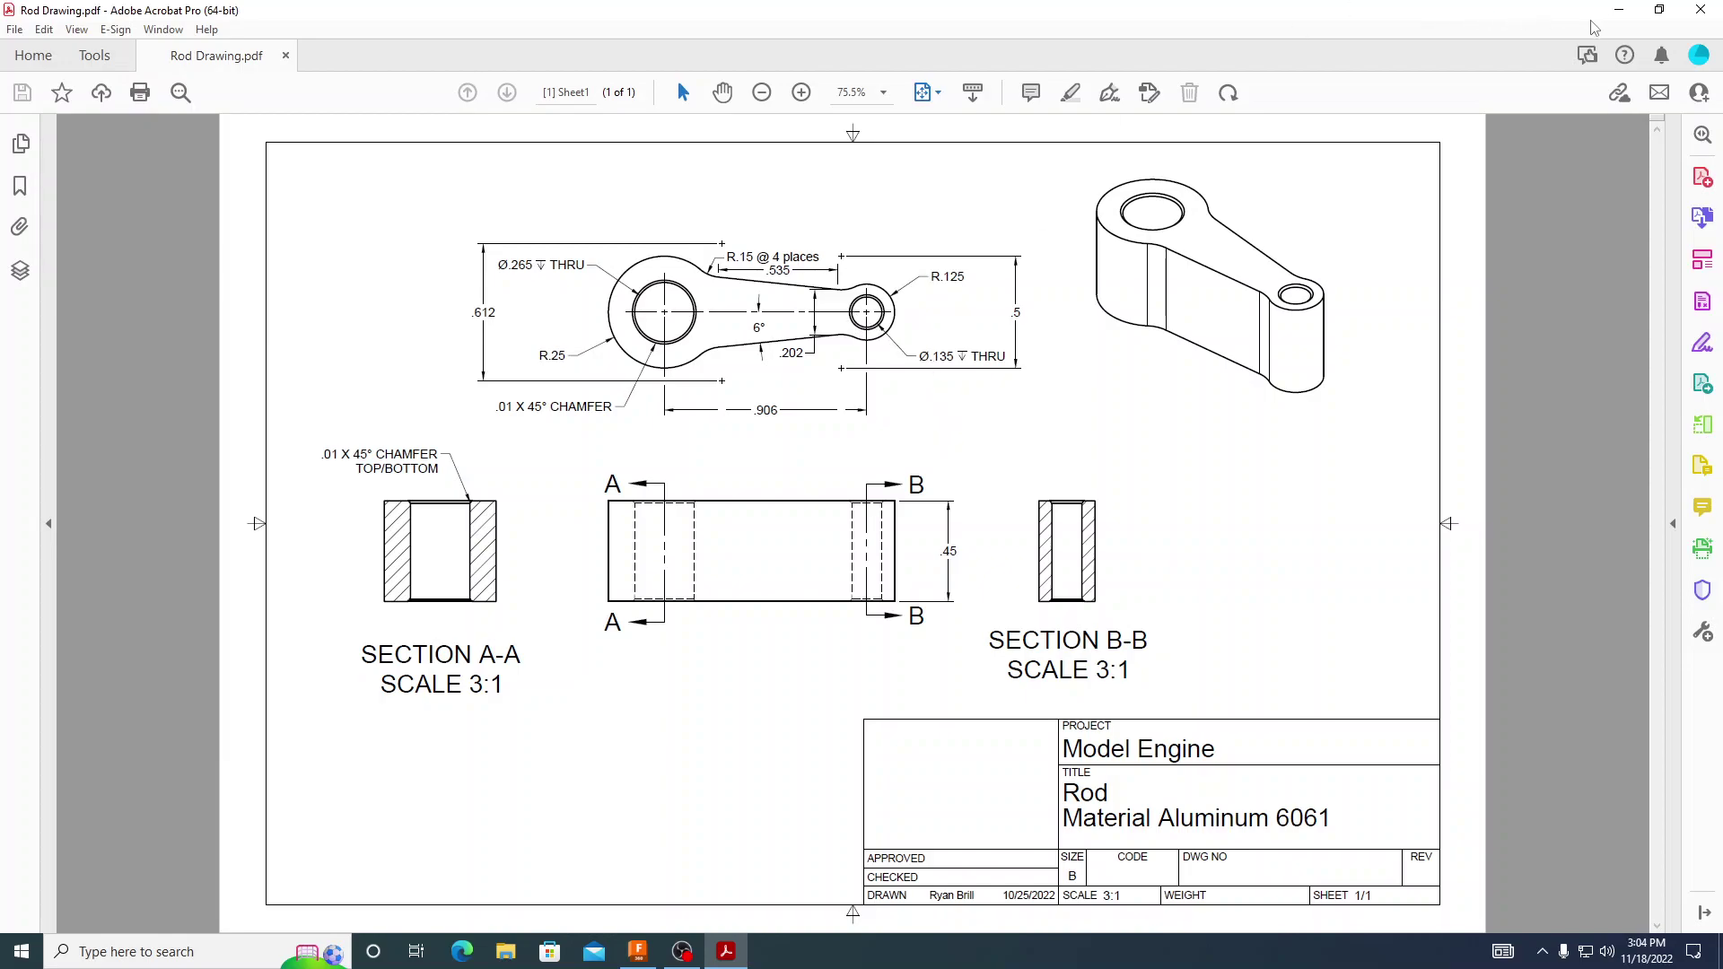
pyautogui.click(1618, 11)
pyautogui.click(139, 100)
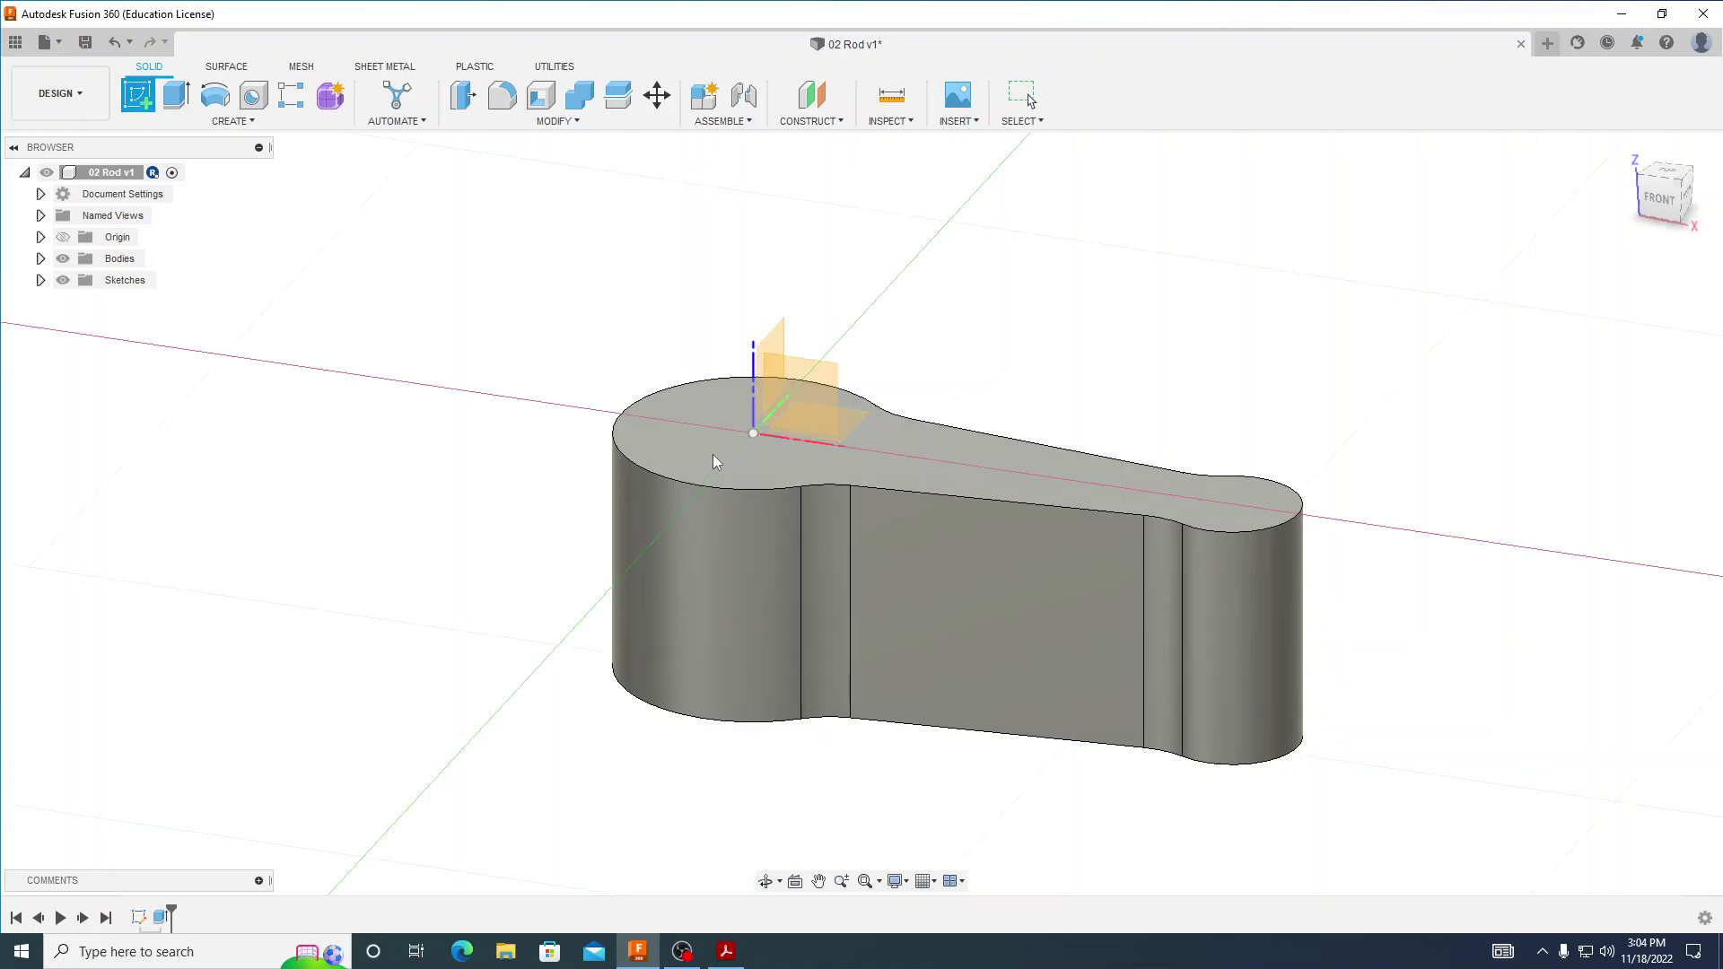
# - Sketch on the rod's top face a Ø0.265 circle centred on the large end
pyautogui.click(750, 453)
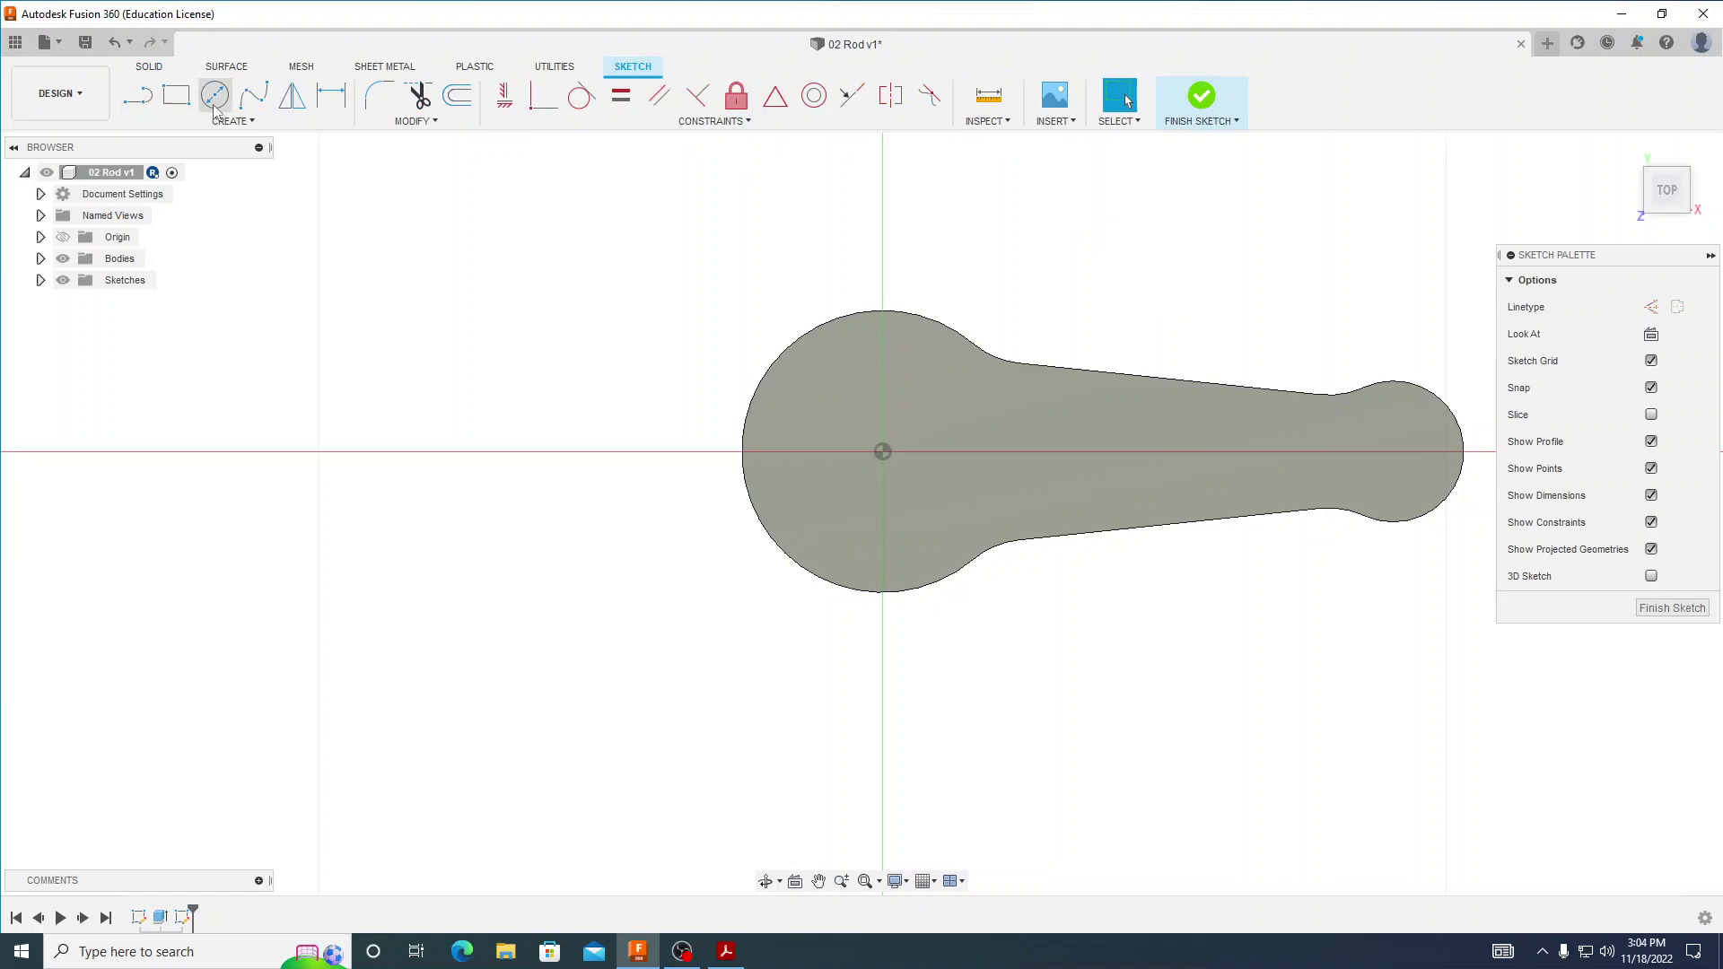
pyautogui.click(214, 101)
pyautogui.click(883, 452)
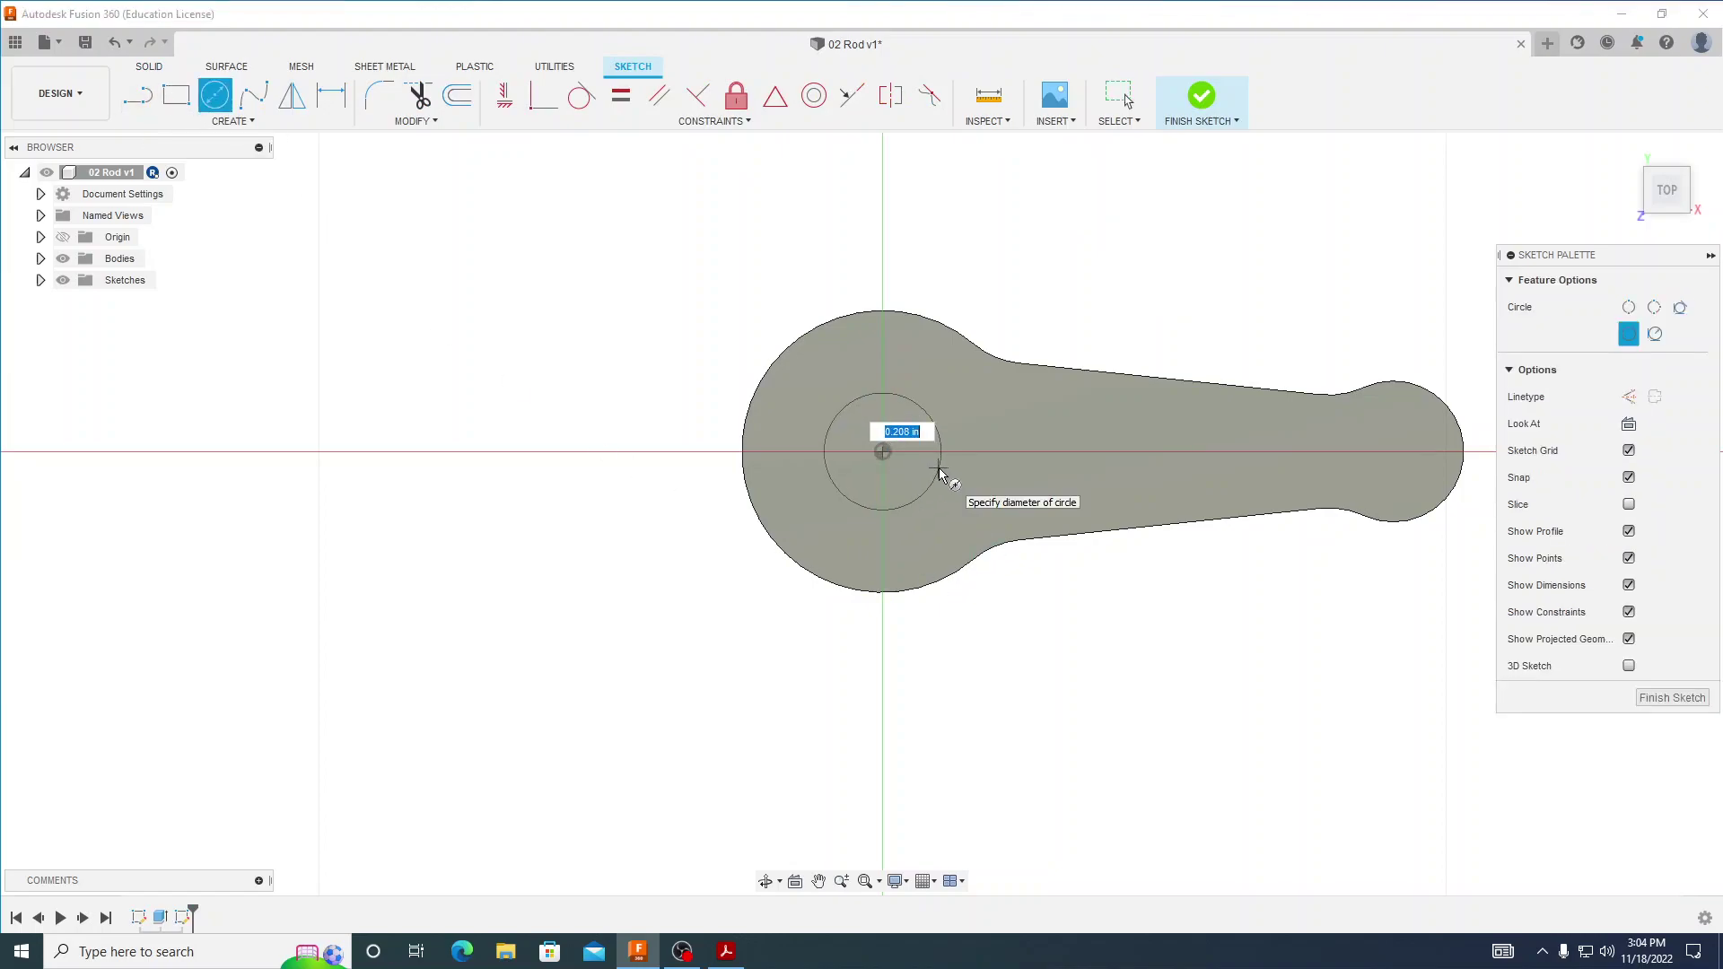
pyautogui.write('.265')
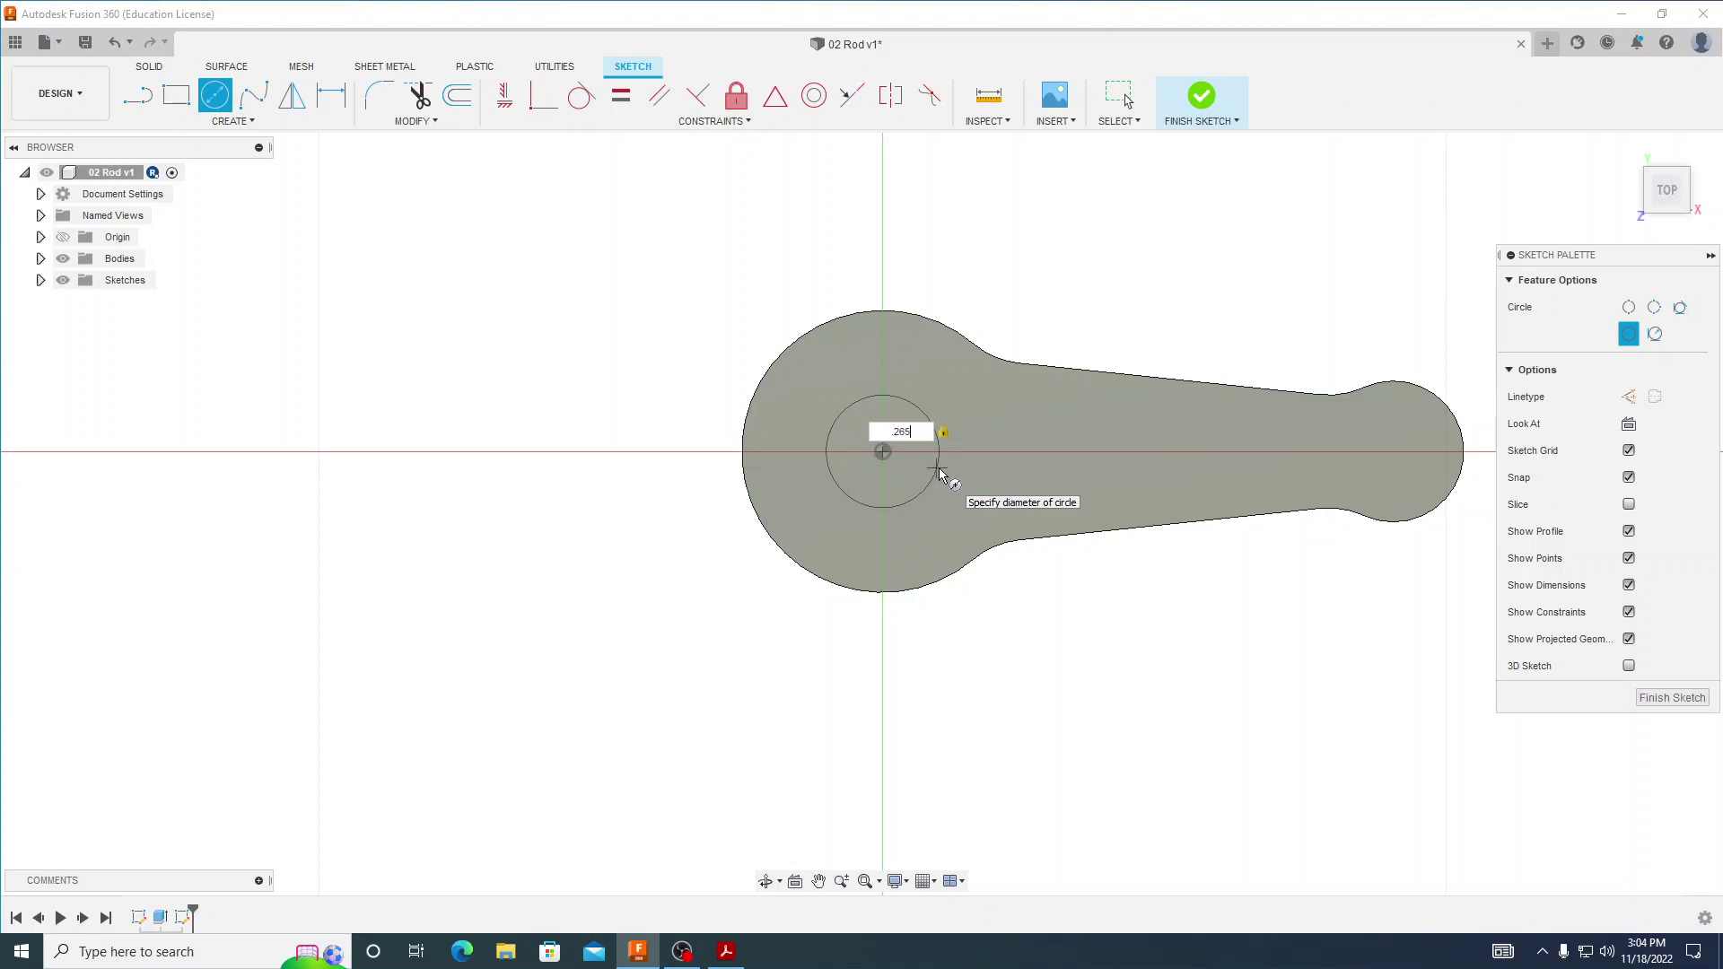
pyautogui.press('Return')
pyautogui.press('Escape')
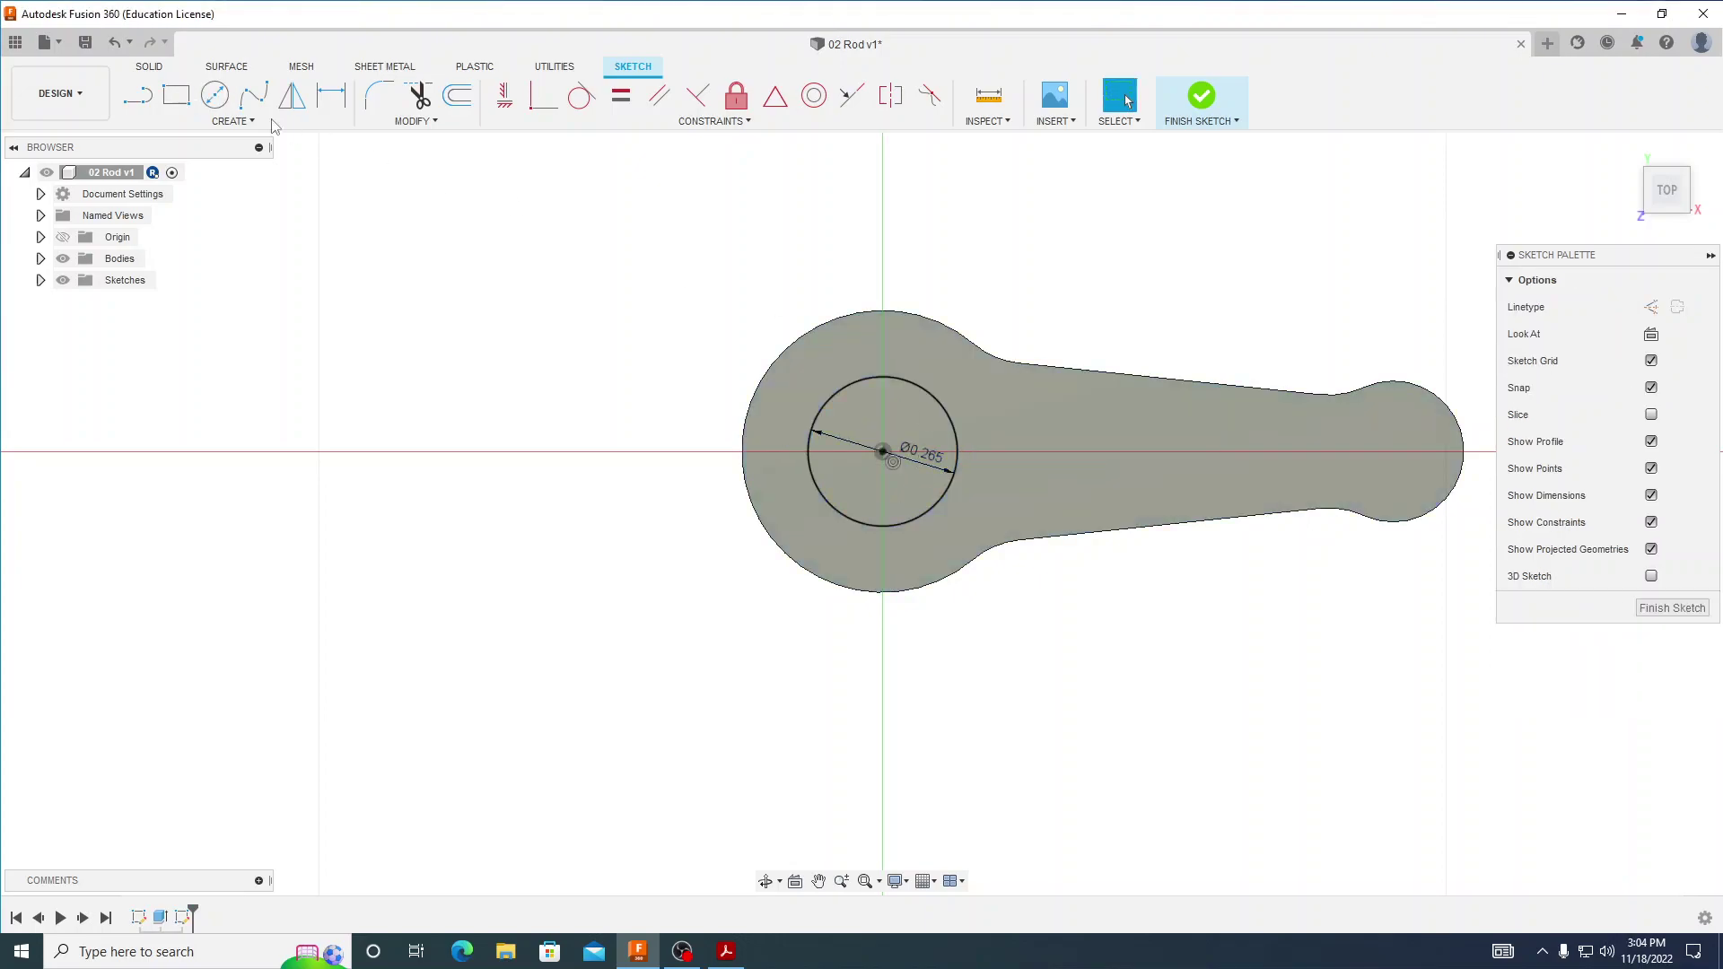
# - Add a Ø0.135 circle centred on the small end's arc and finish the sketch
pyautogui.click(215, 95)
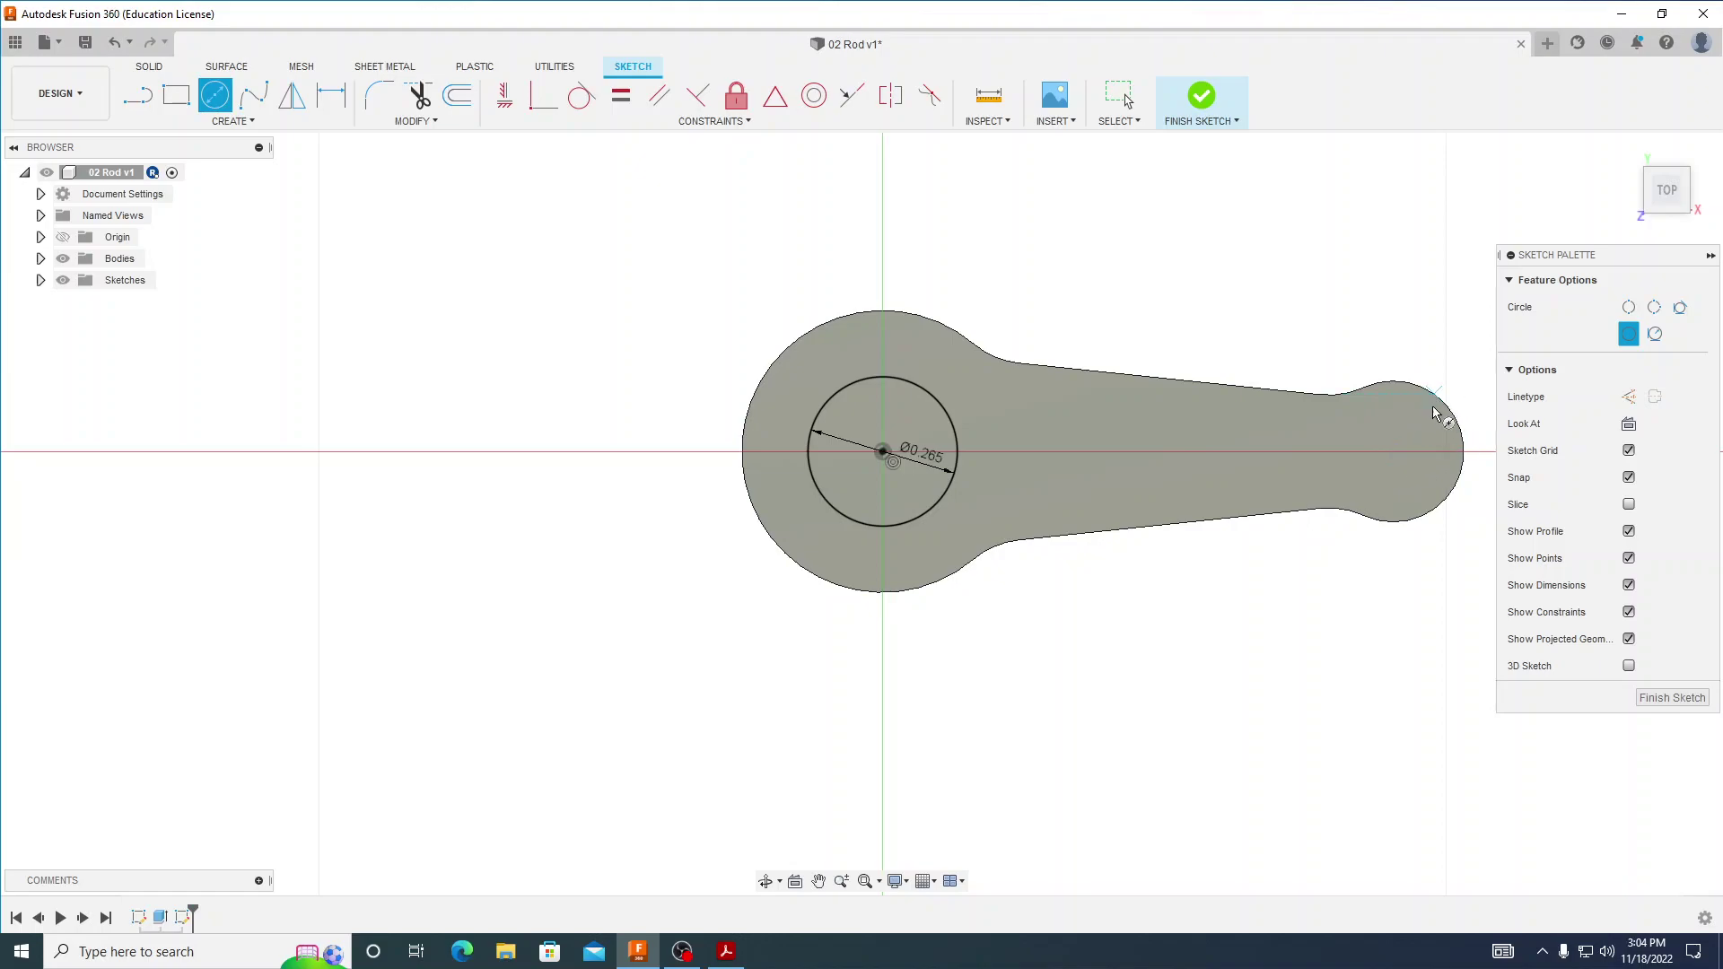
pyautogui.moveTo(1402, 448); pyautogui.dragTo(1311, 448, button='middle')
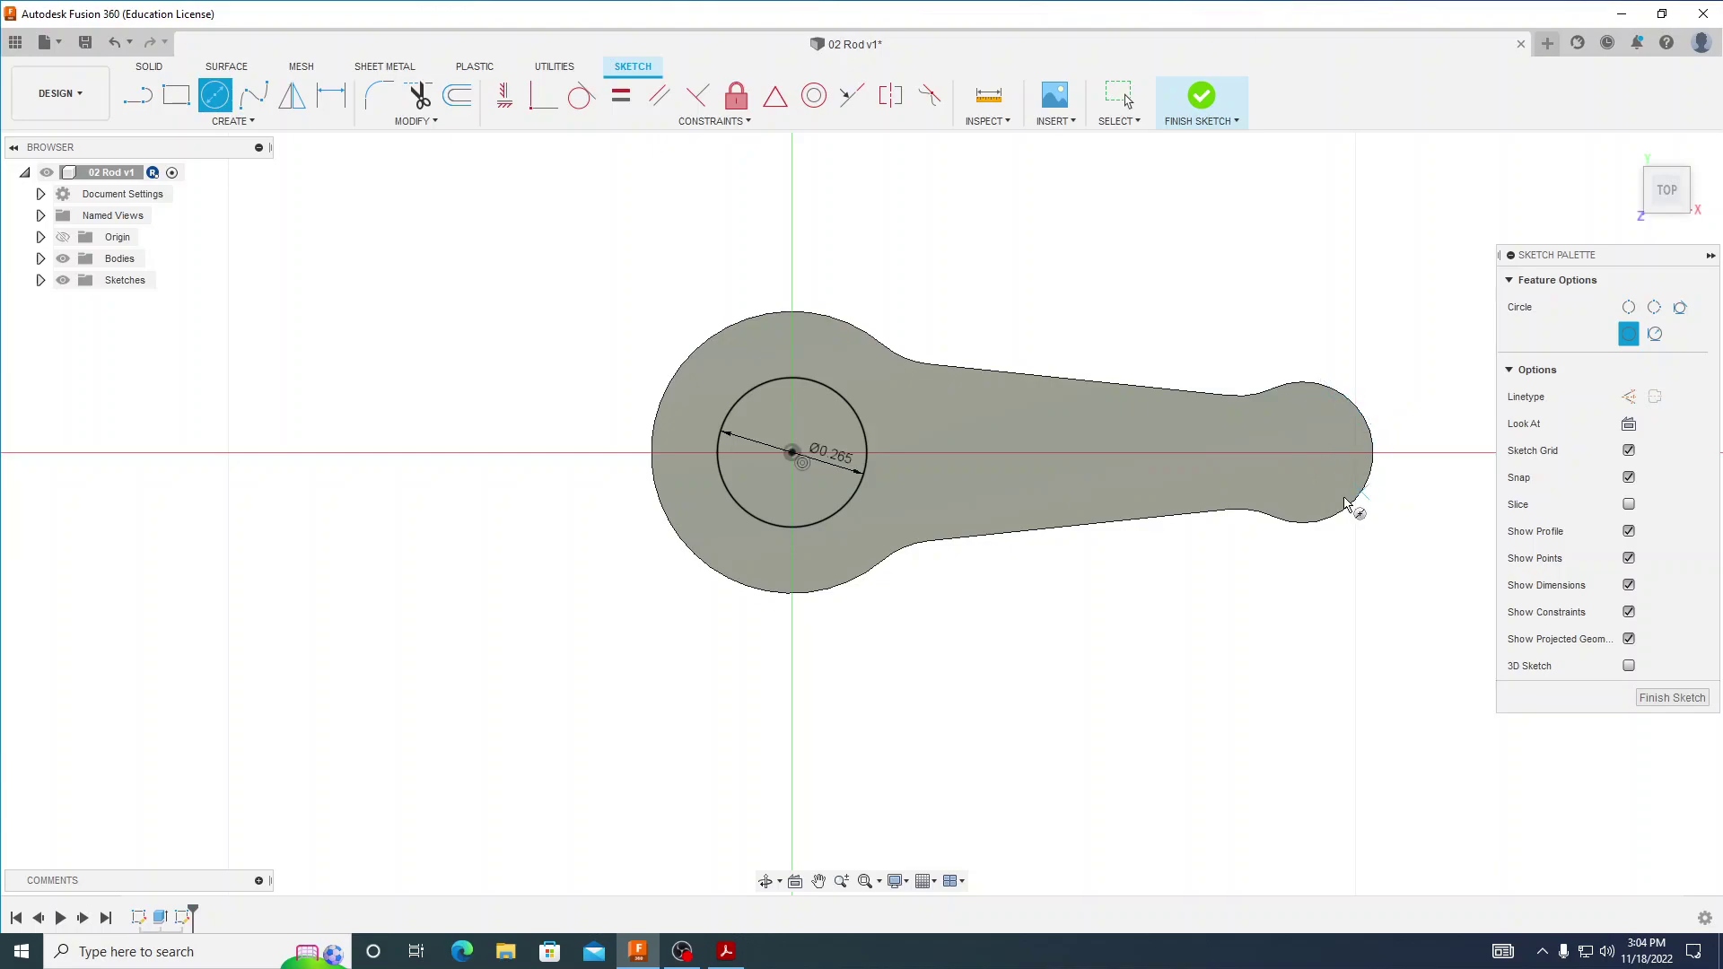
pyautogui.click(1302, 453)
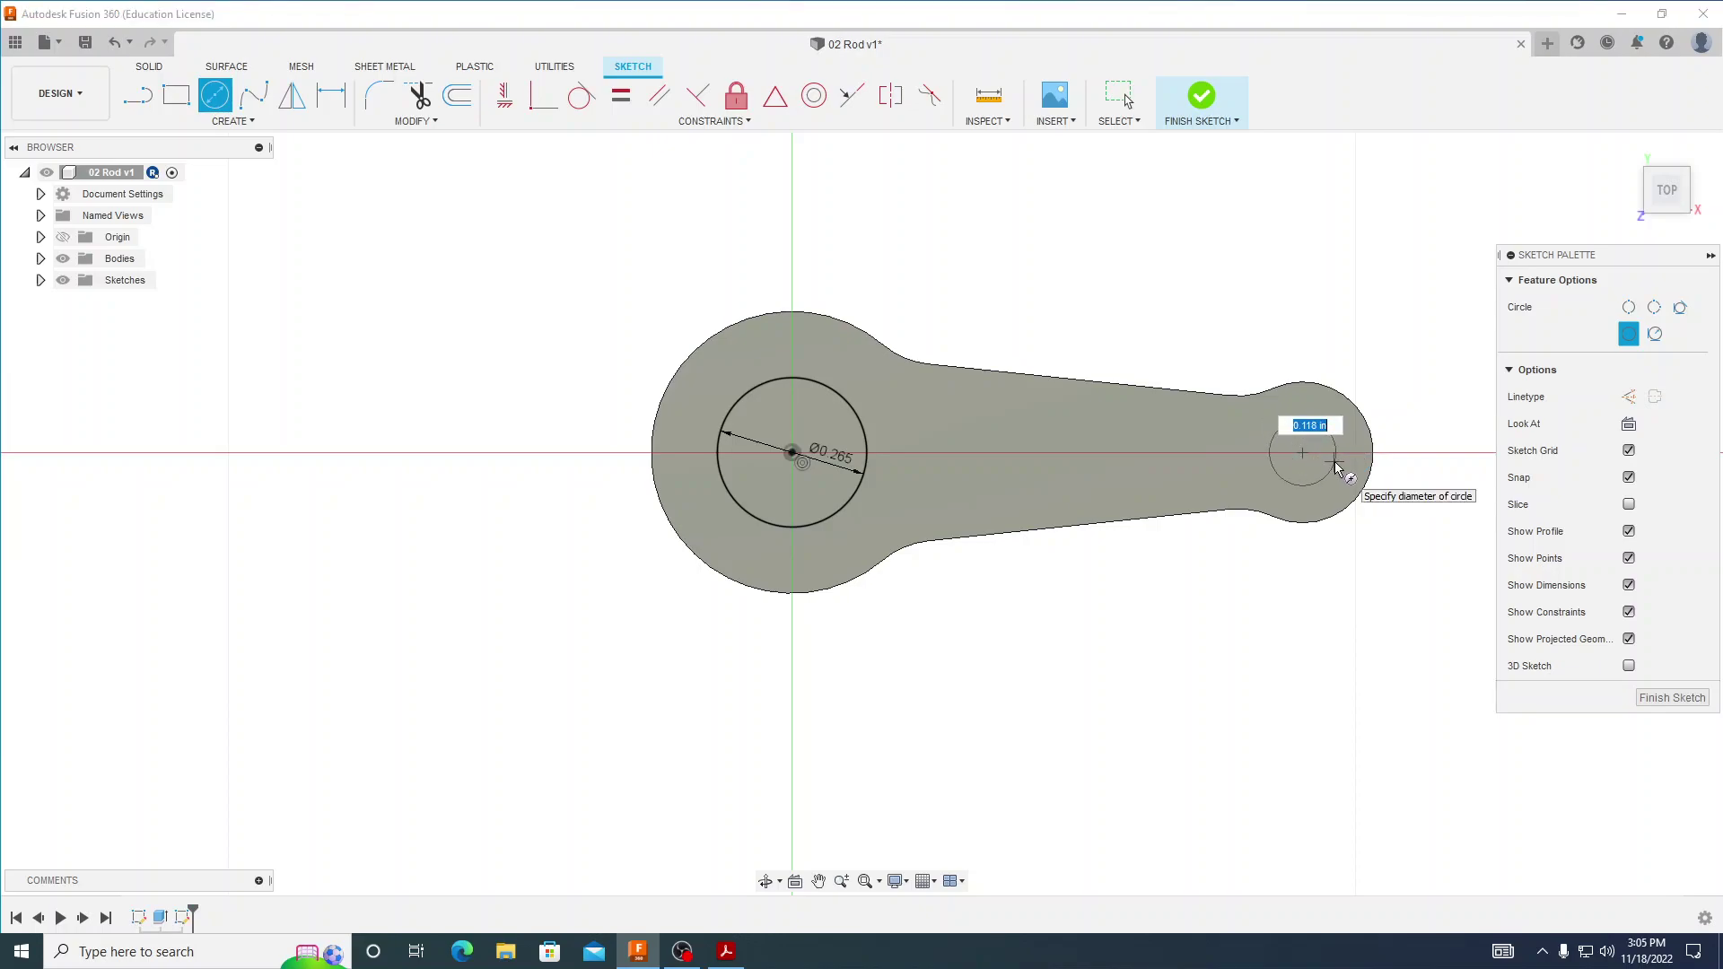
pyautogui.press('BackSpace')
pyautogui.write('.135')
pyautogui.press('Return')
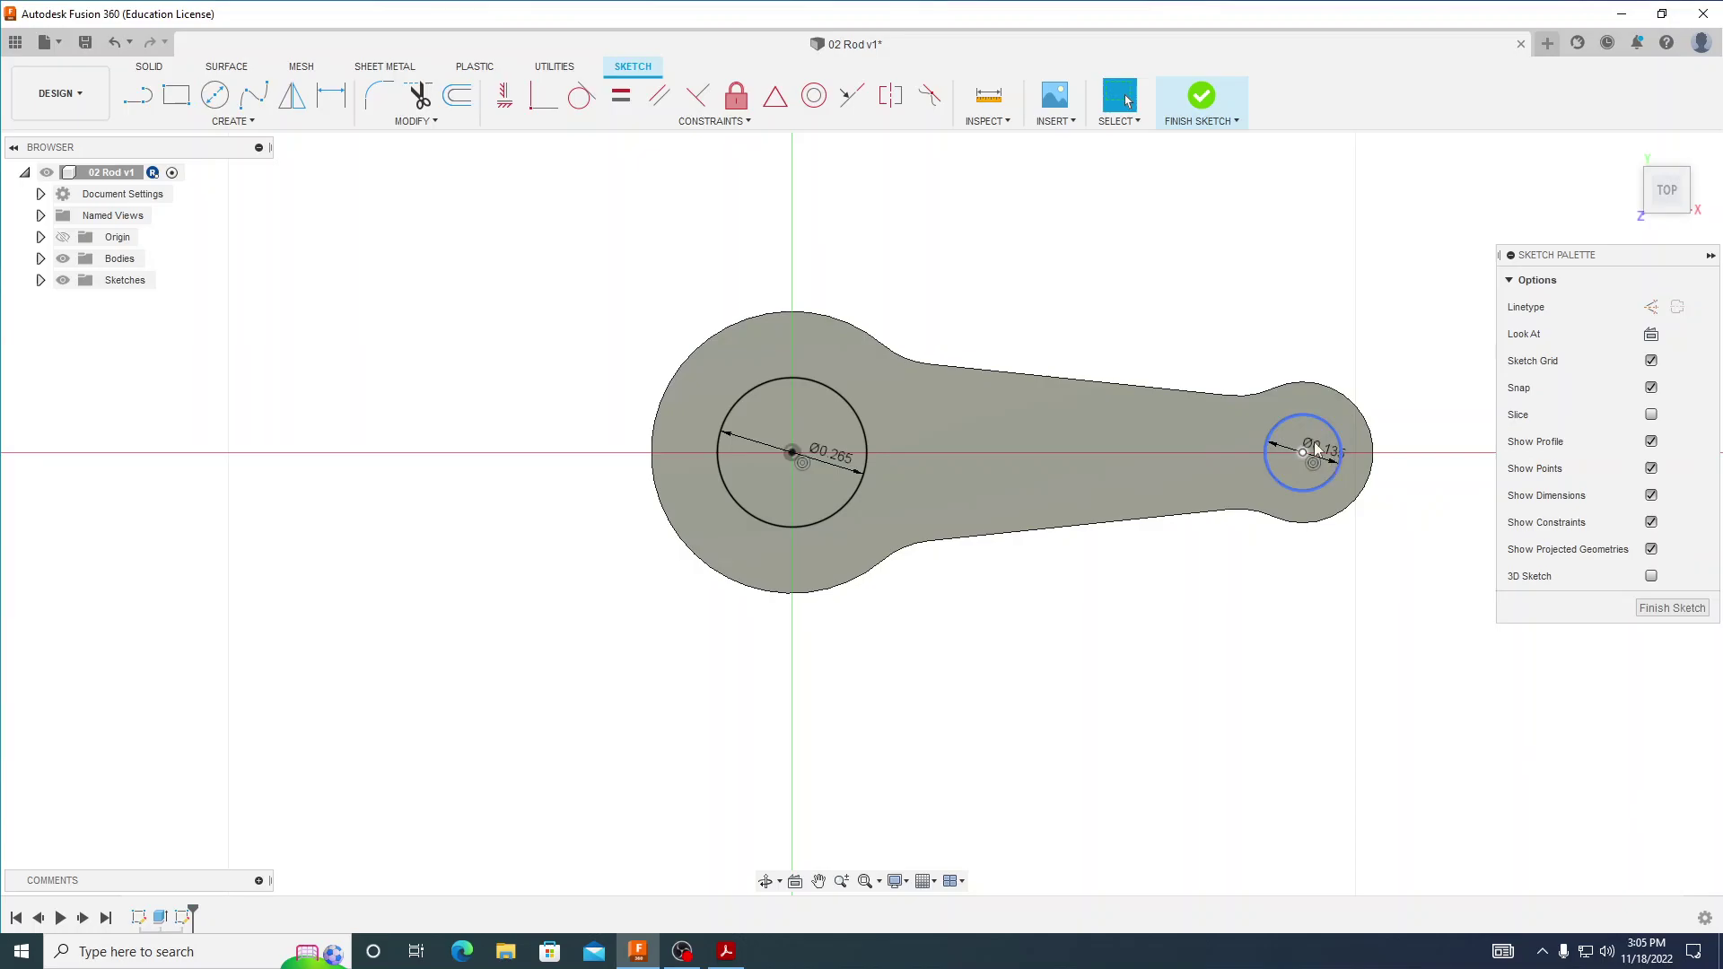
pyautogui.click(1649, 619)
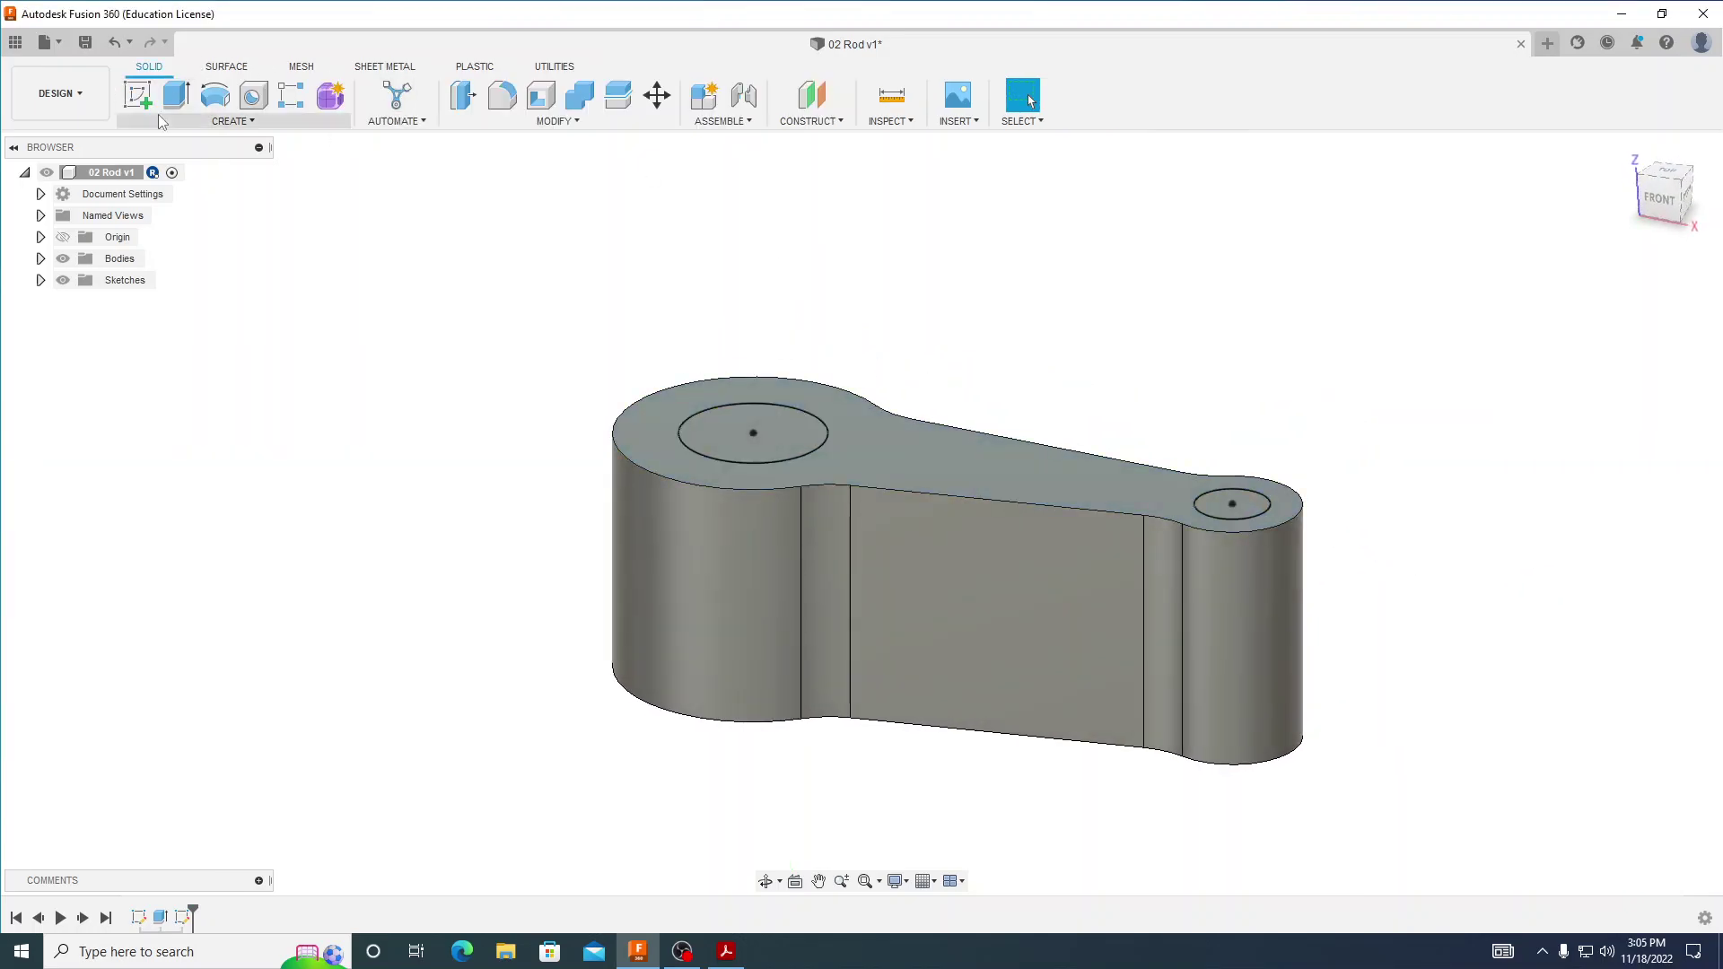
pyautogui.click(176, 94)
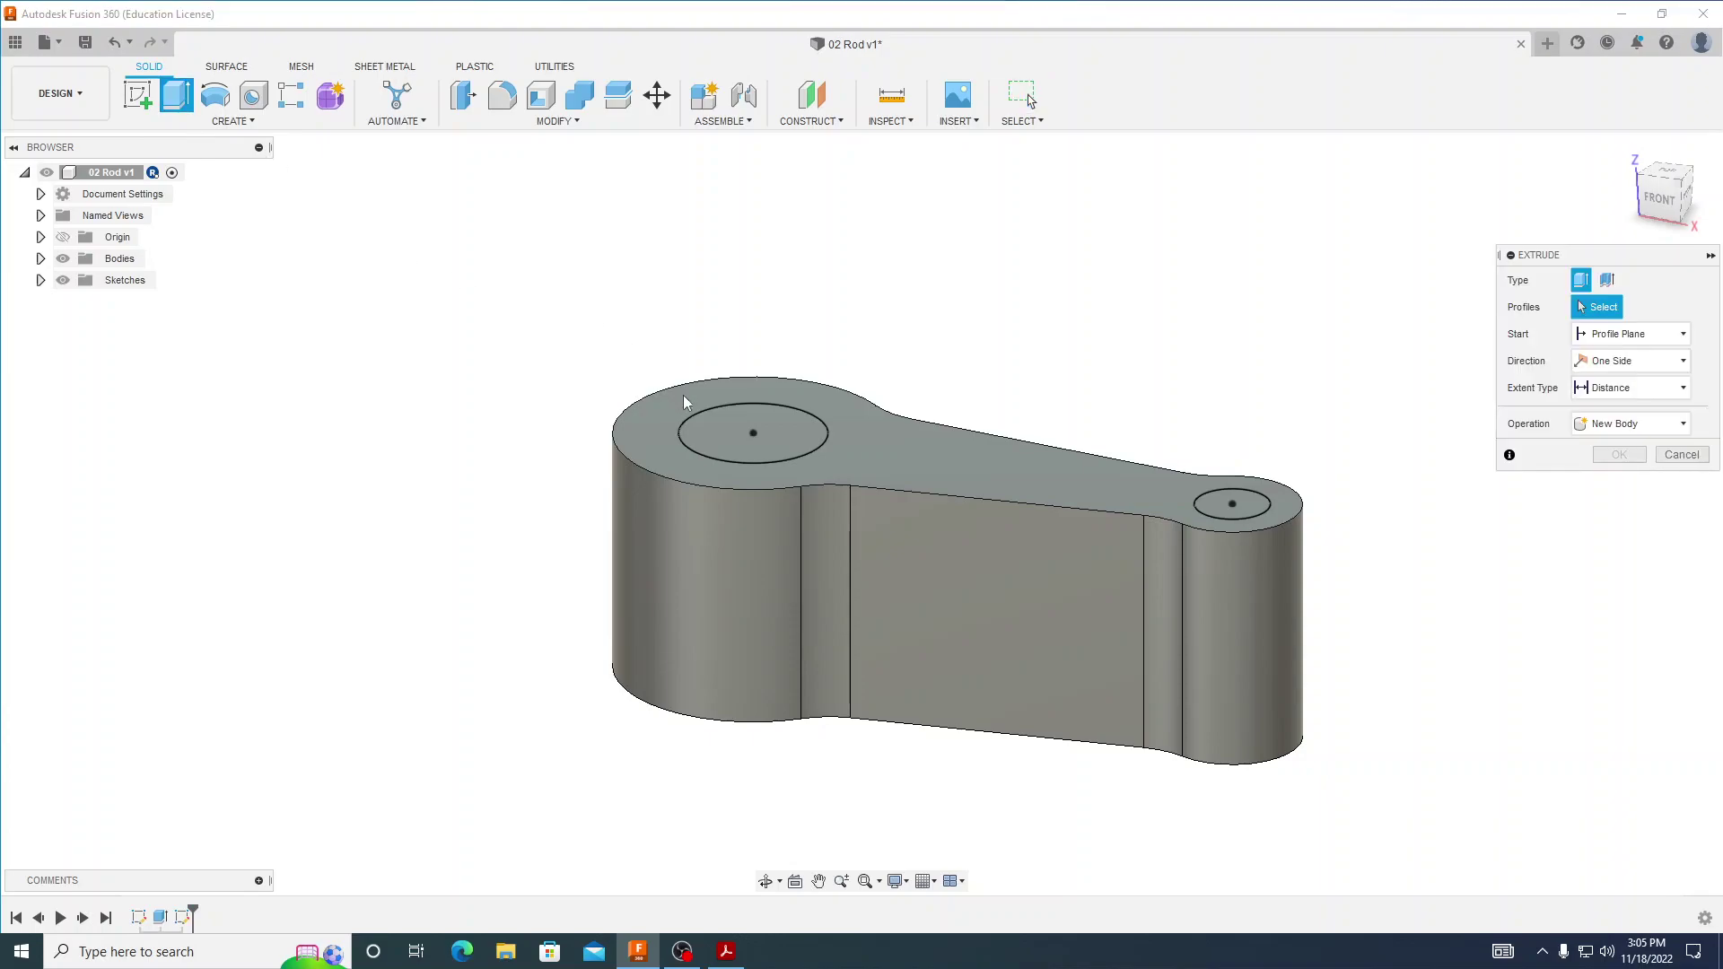
pyautogui.click(787, 427)
pyautogui.click(1244, 513)
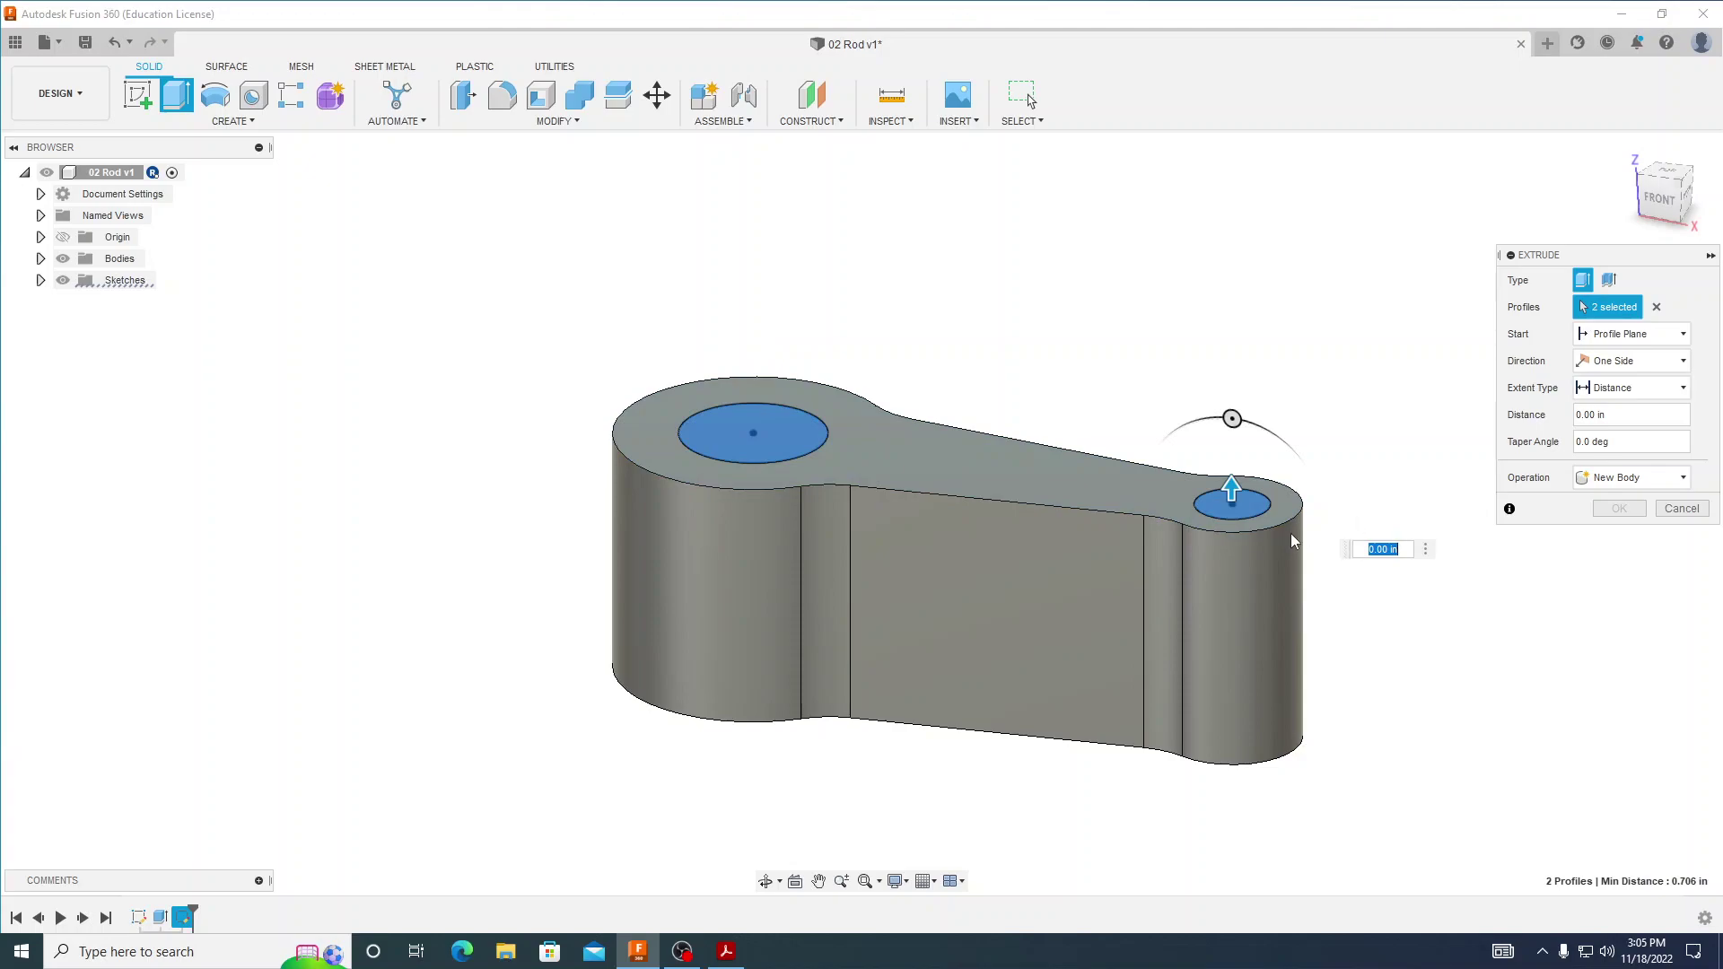
pyautogui.moveTo(1231, 492); pyautogui.dragTo(1245, 775)
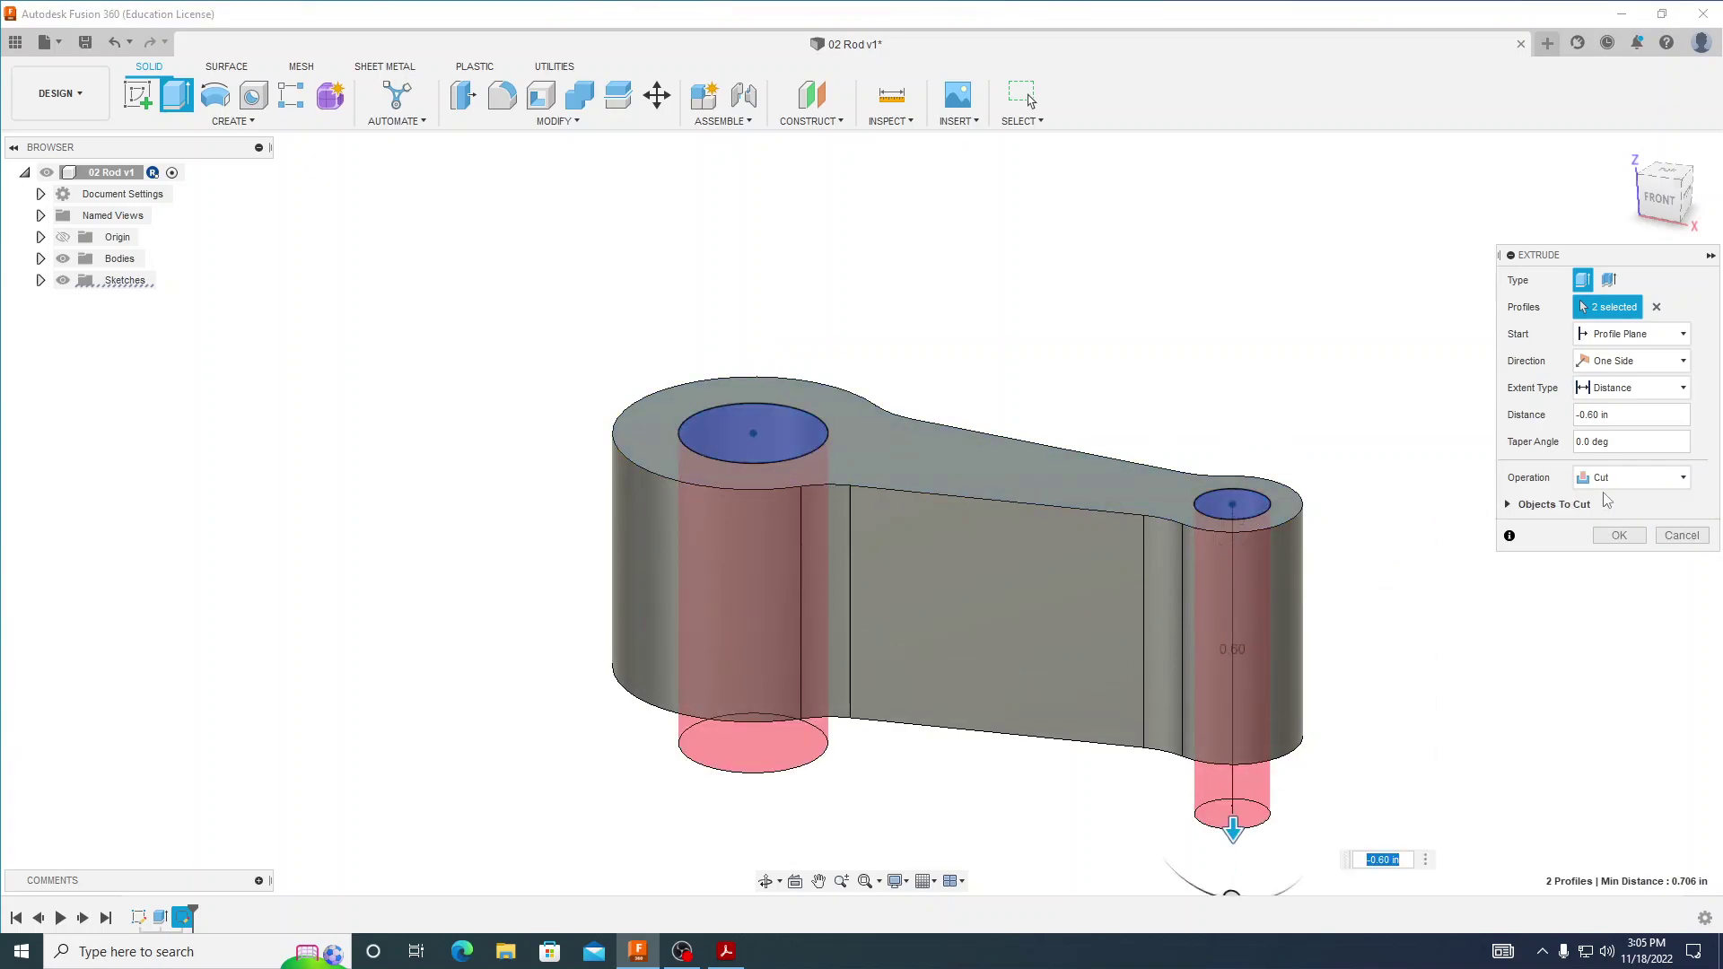
pyautogui.click(1666, 477)
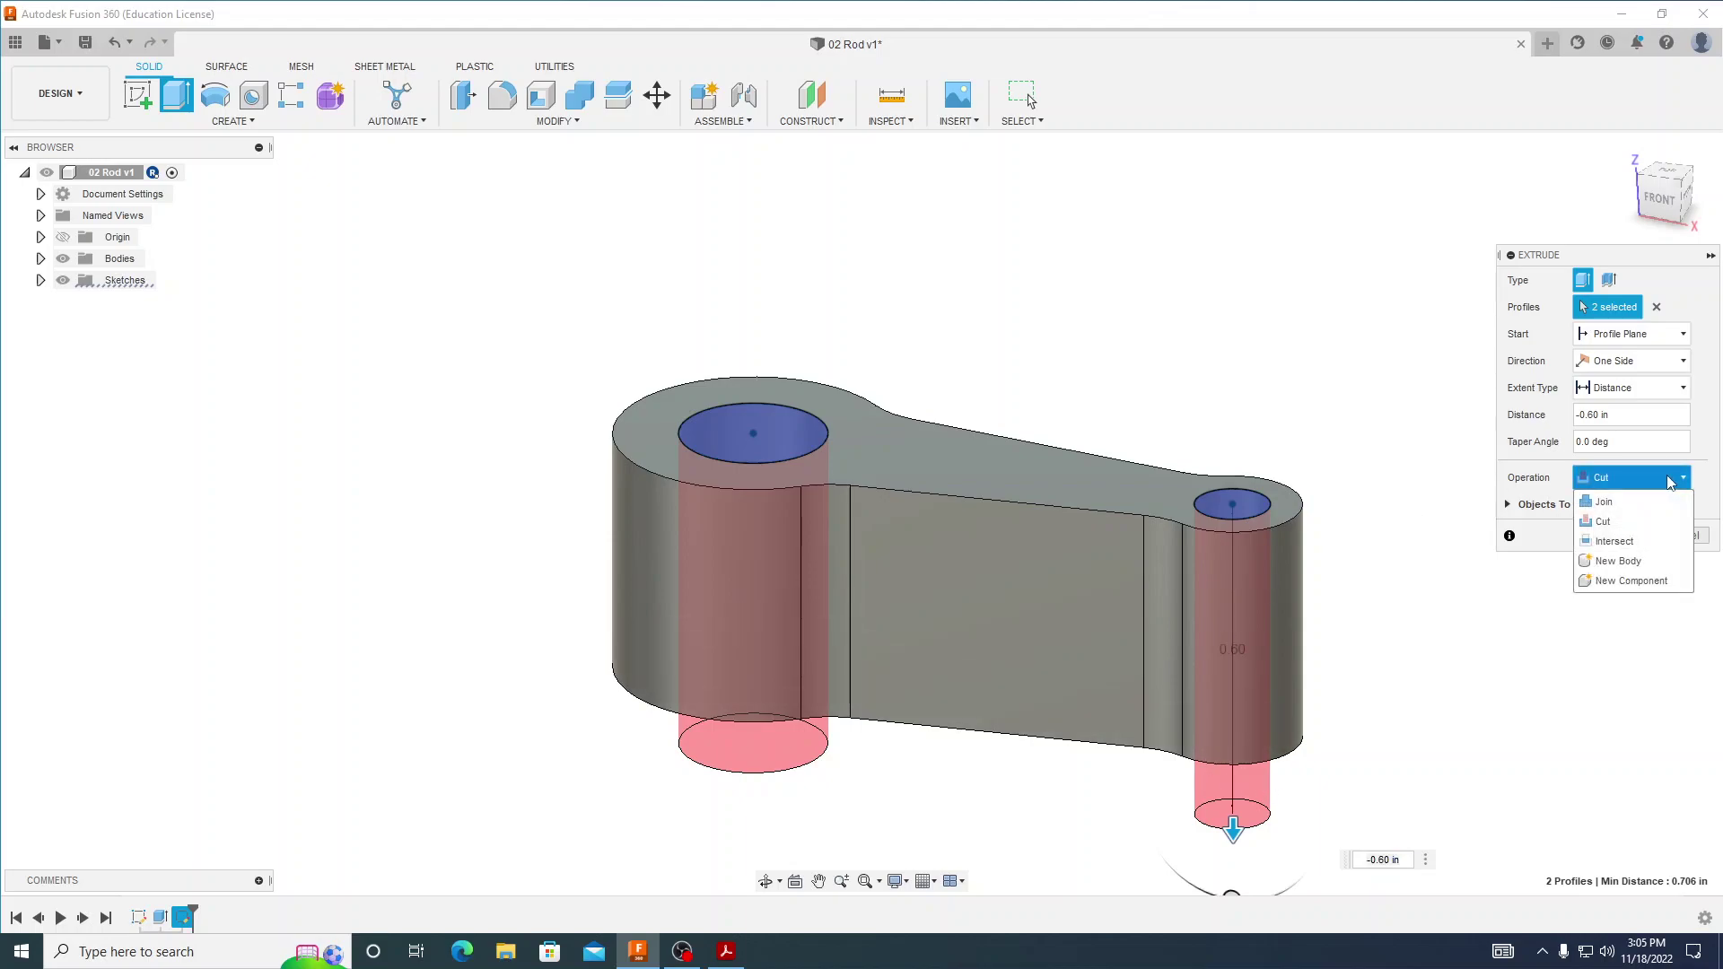
pyautogui.click(1606, 502)
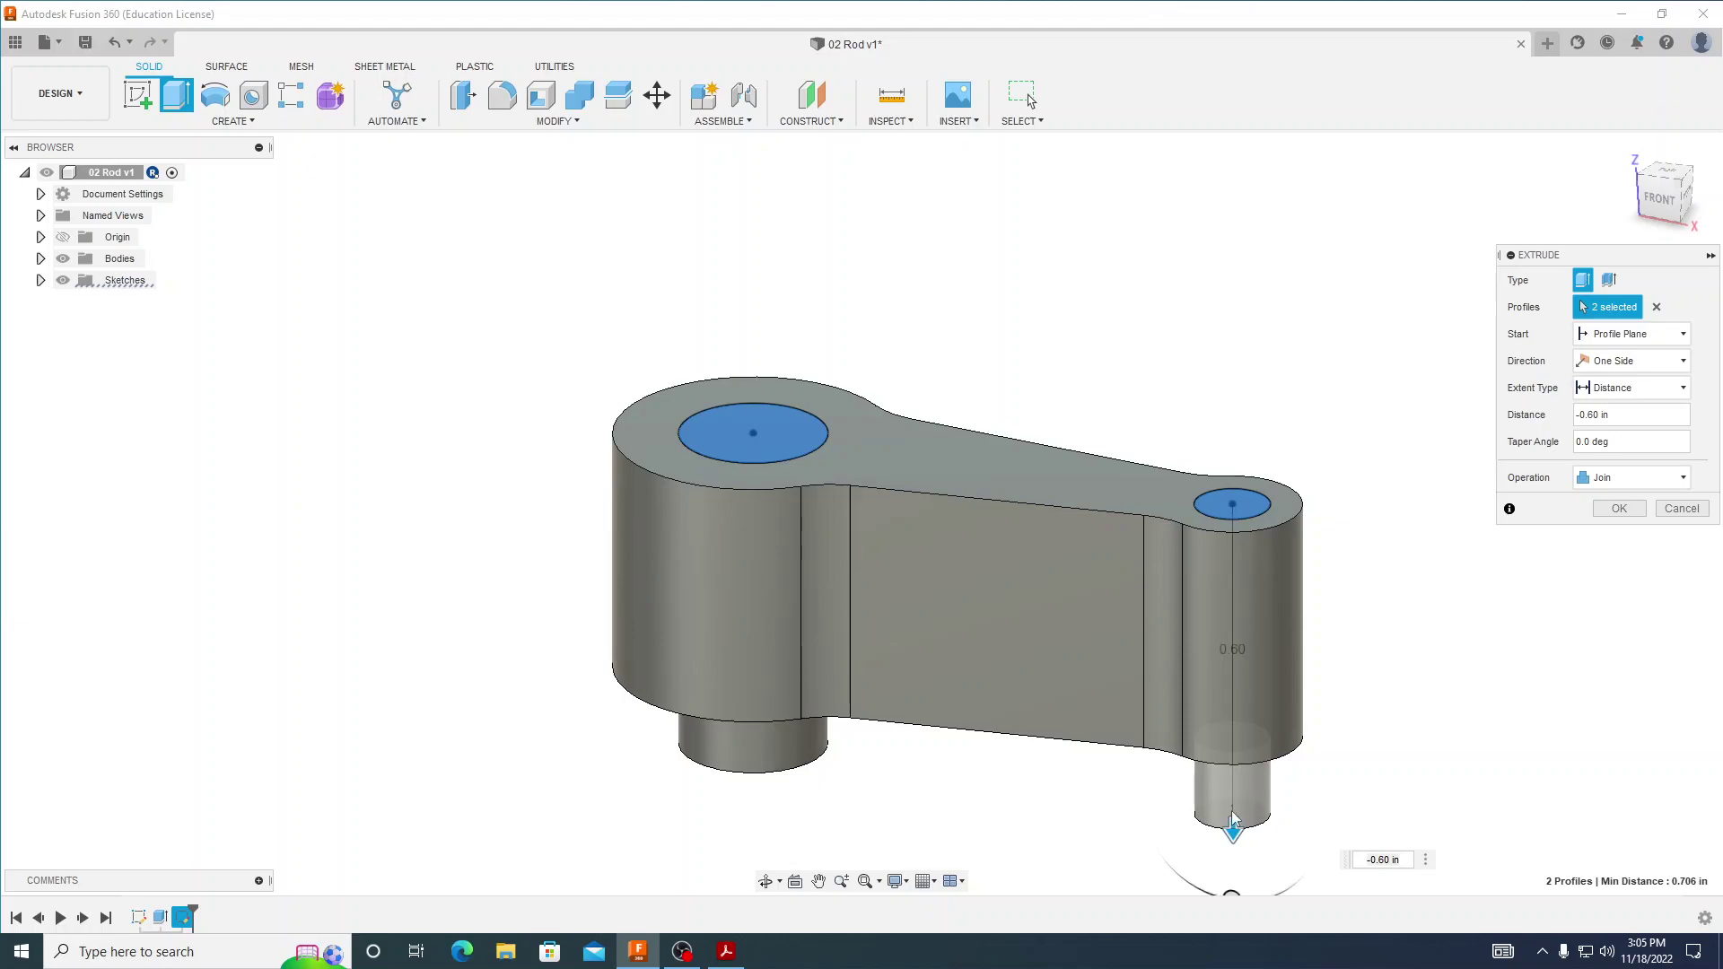
pyautogui.click(1634, 476)
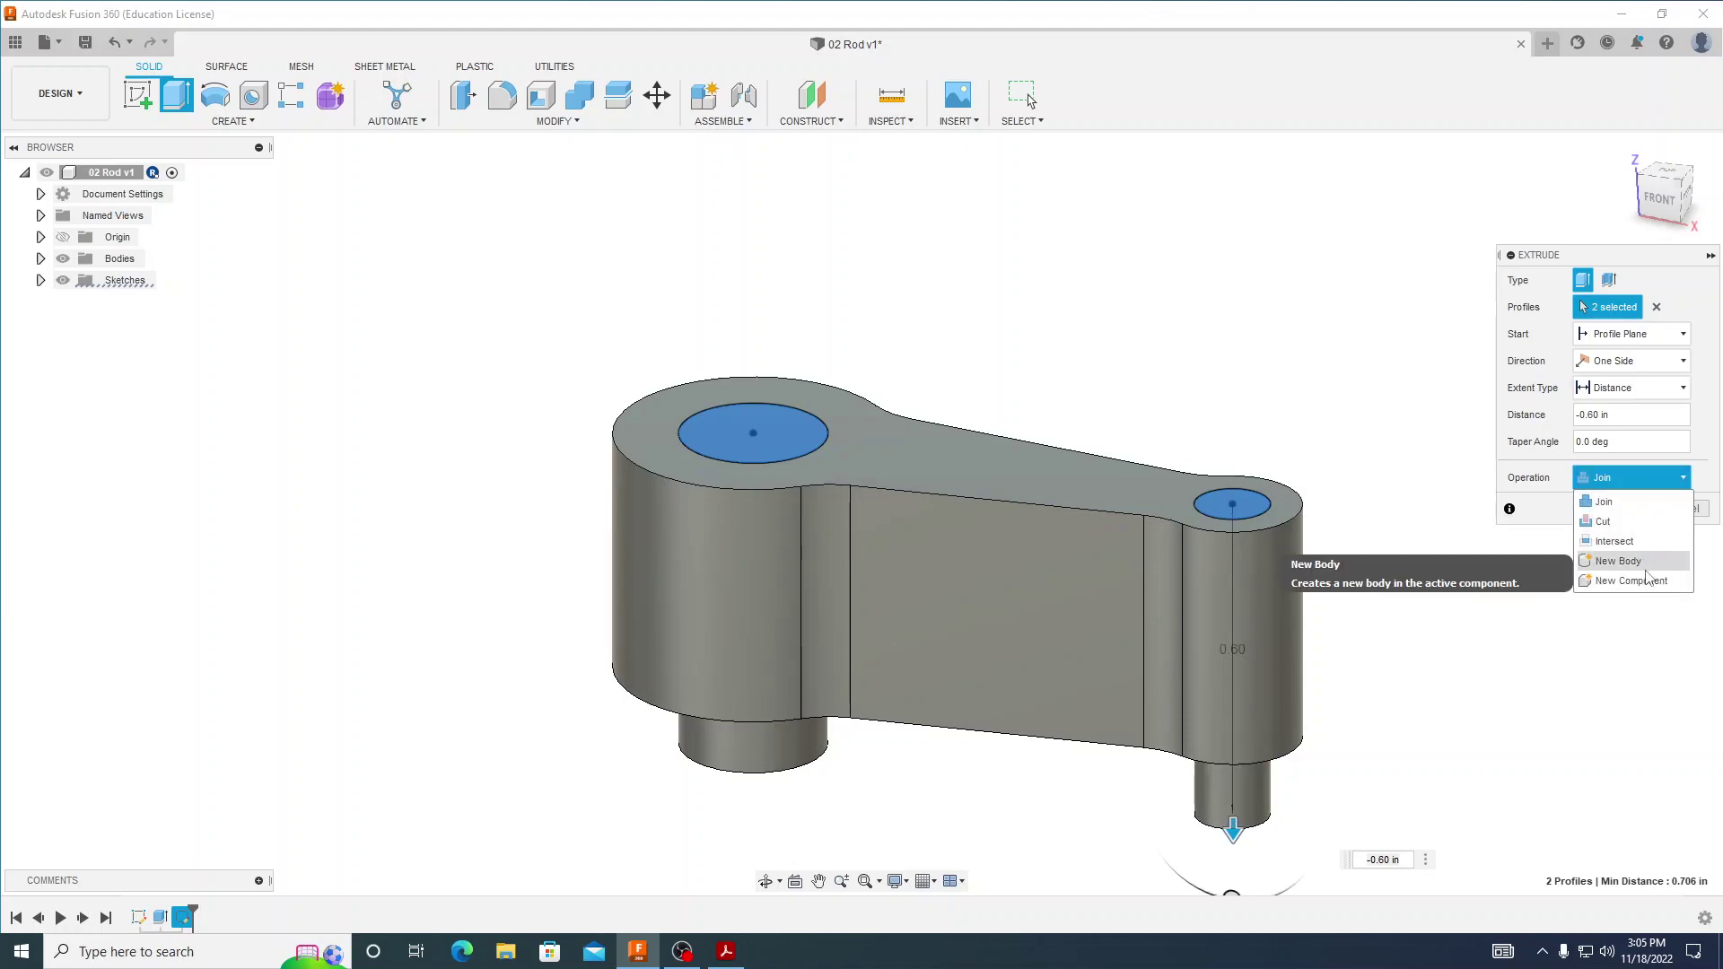
pyautogui.click(1646, 563)
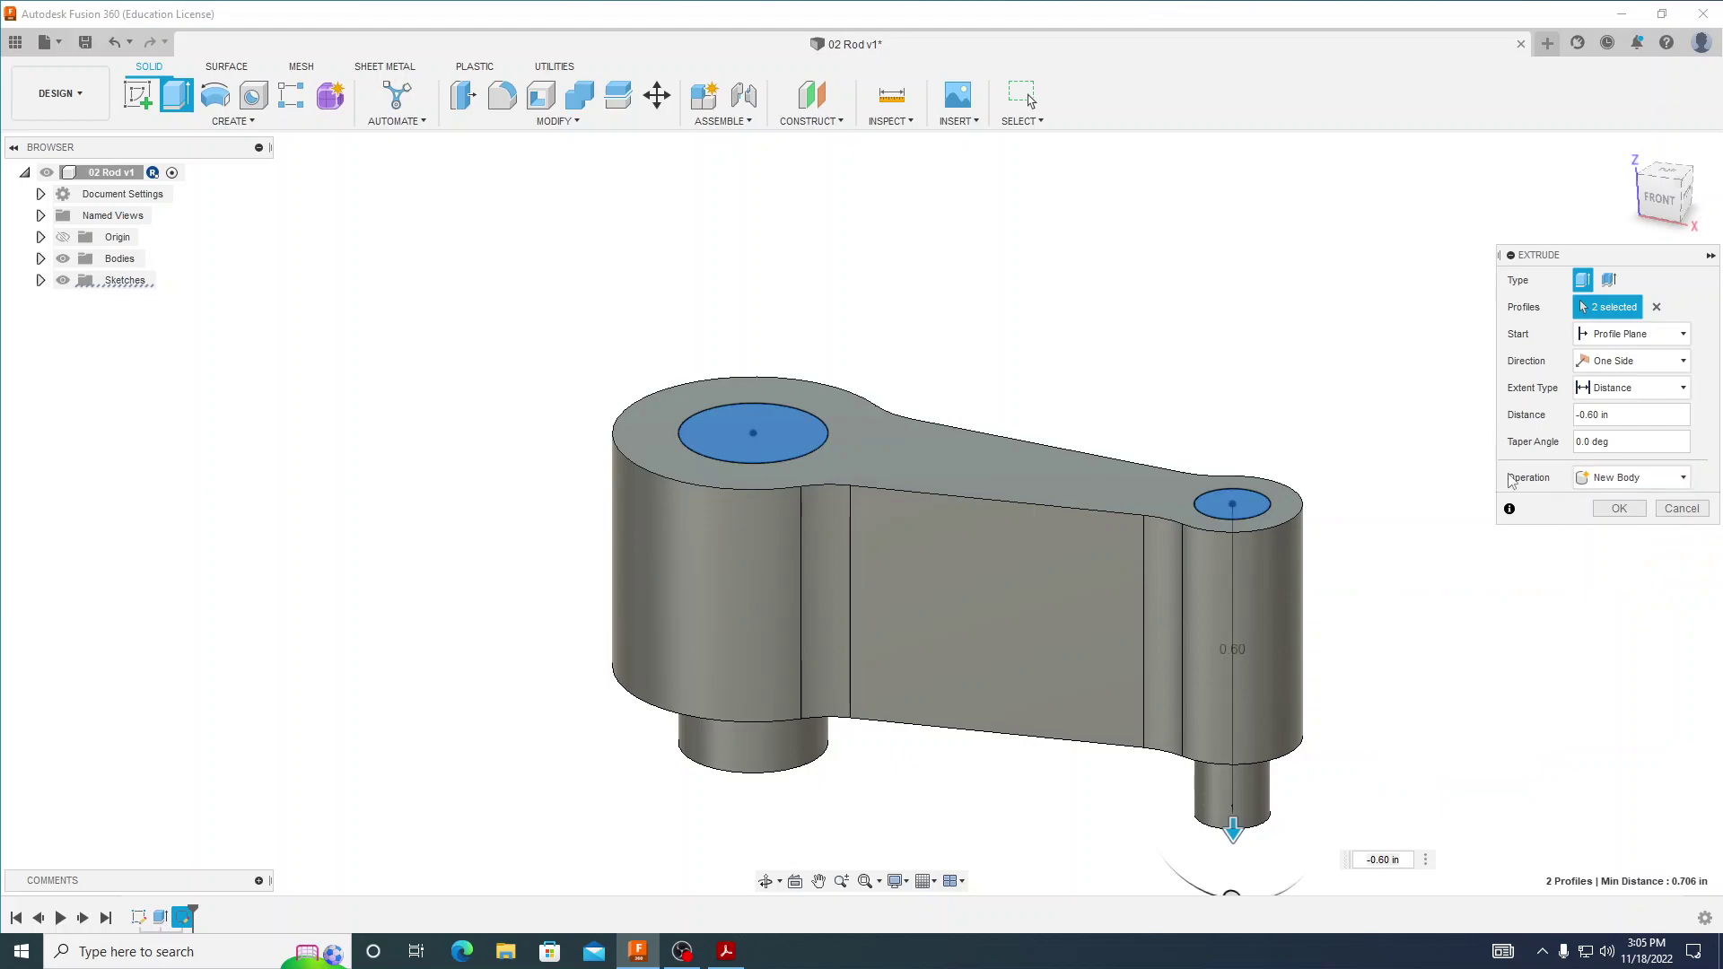
pyautogui.click(1628, 477)
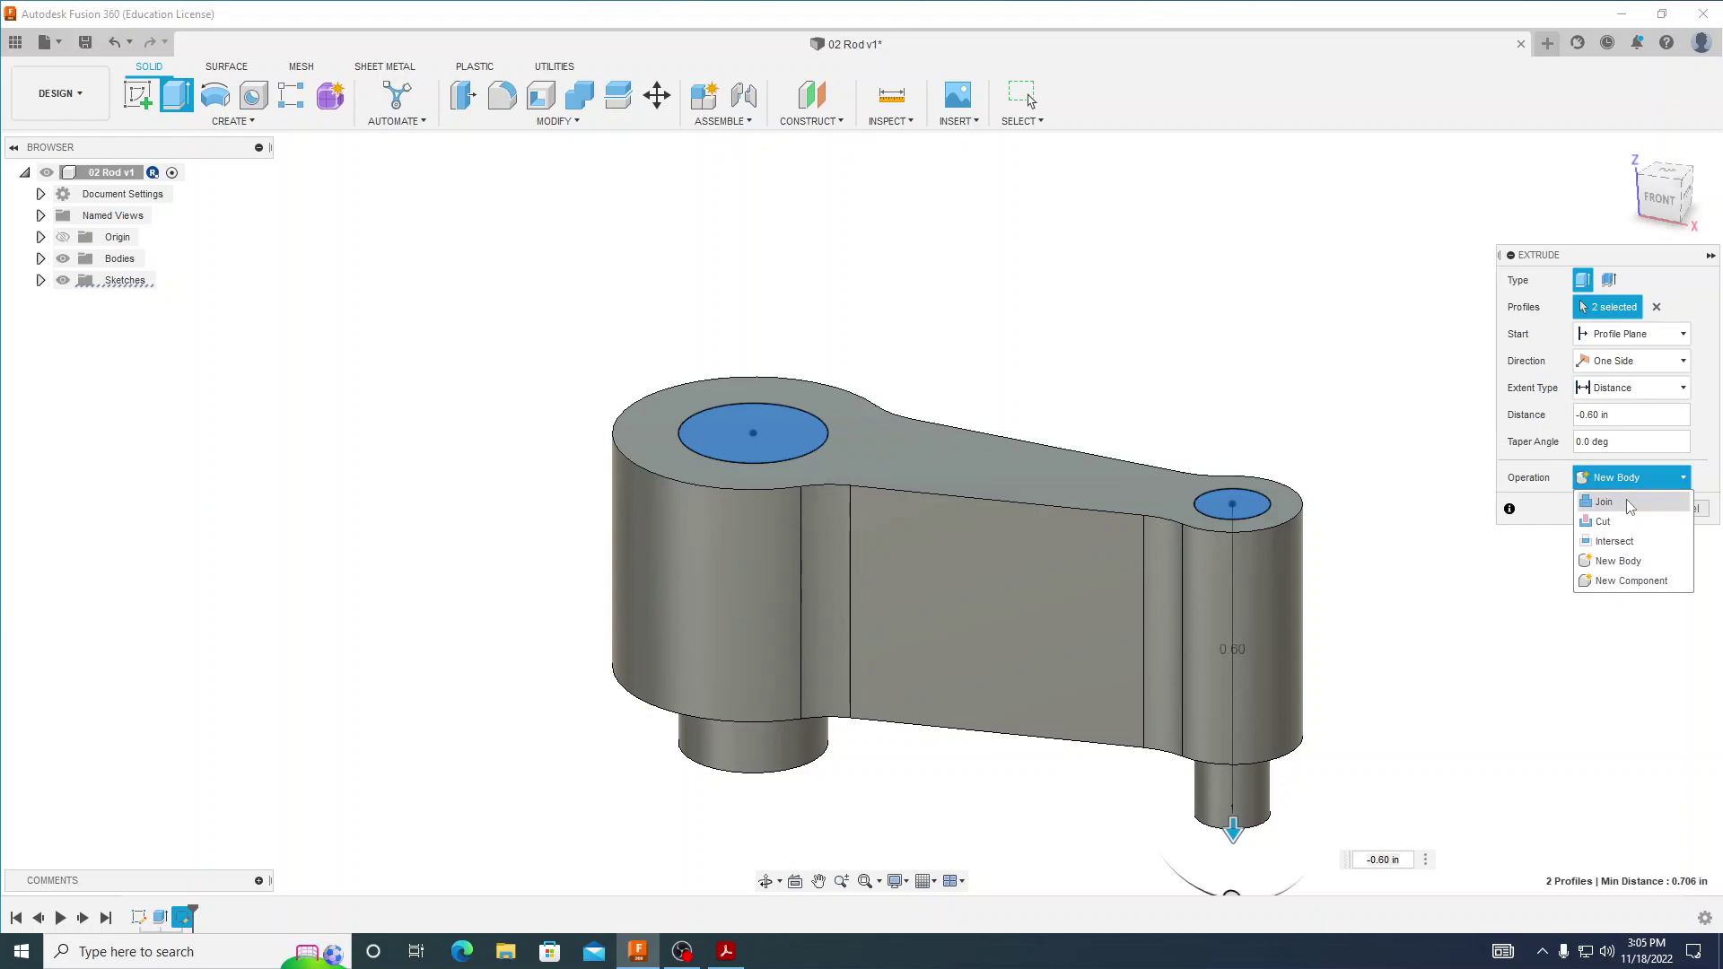
pyautogui.click(1606, 521)
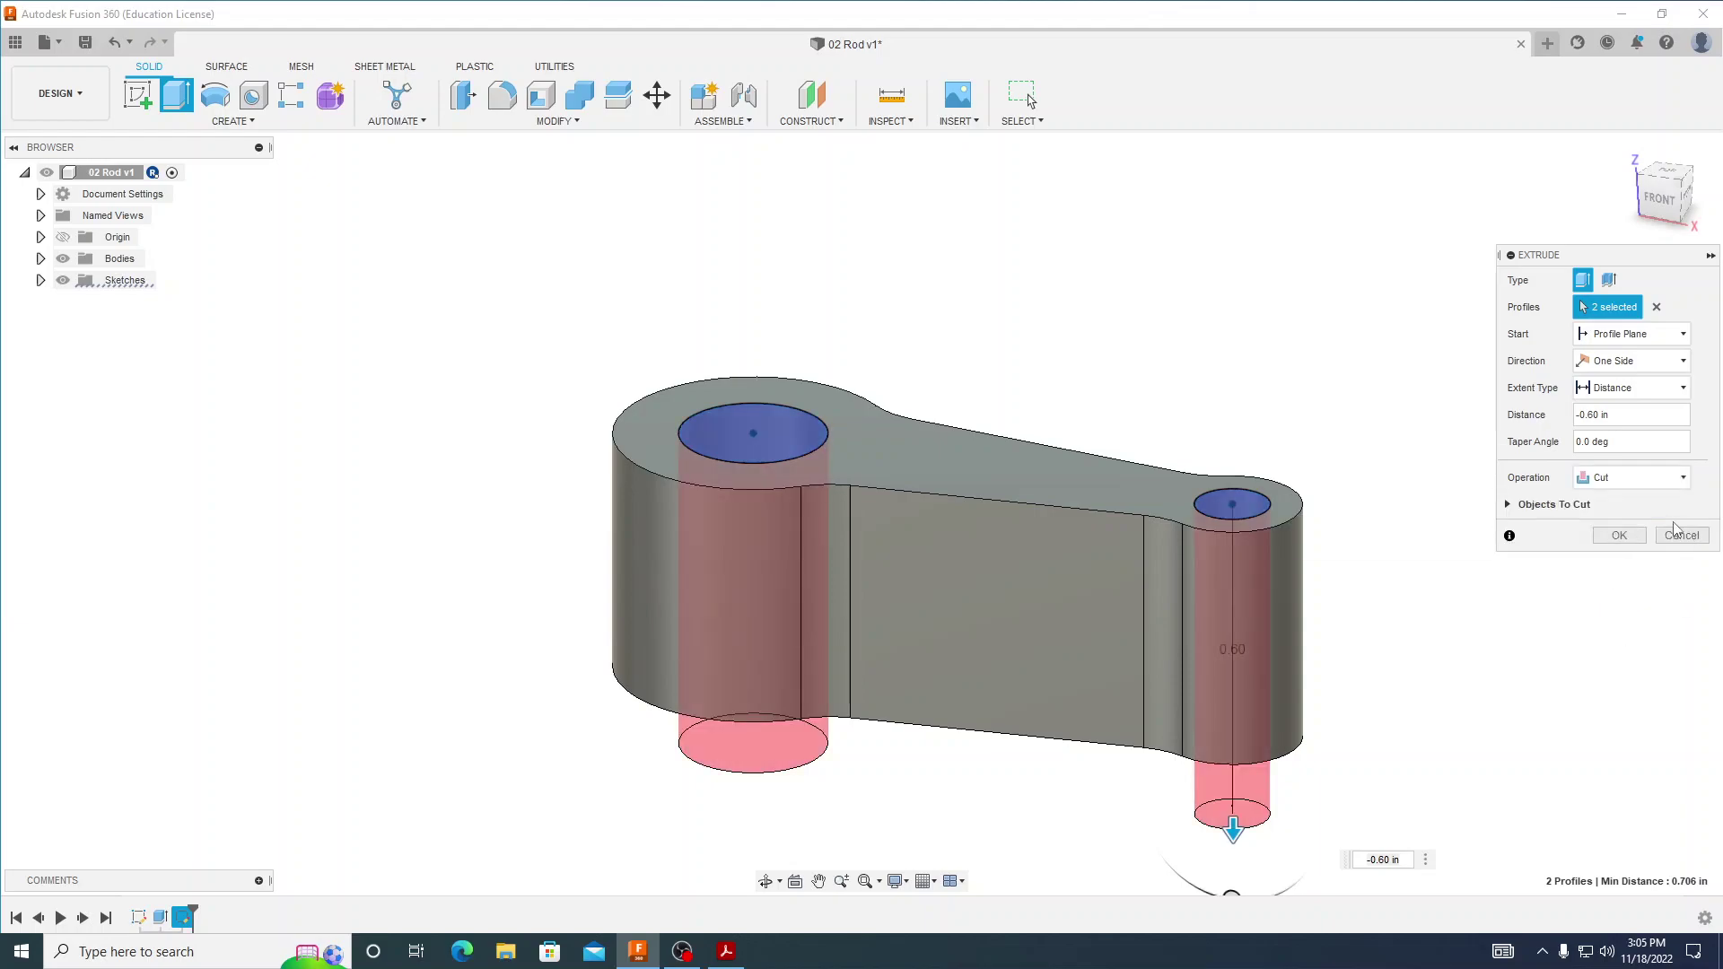
pyautogui.click(1618, 536)
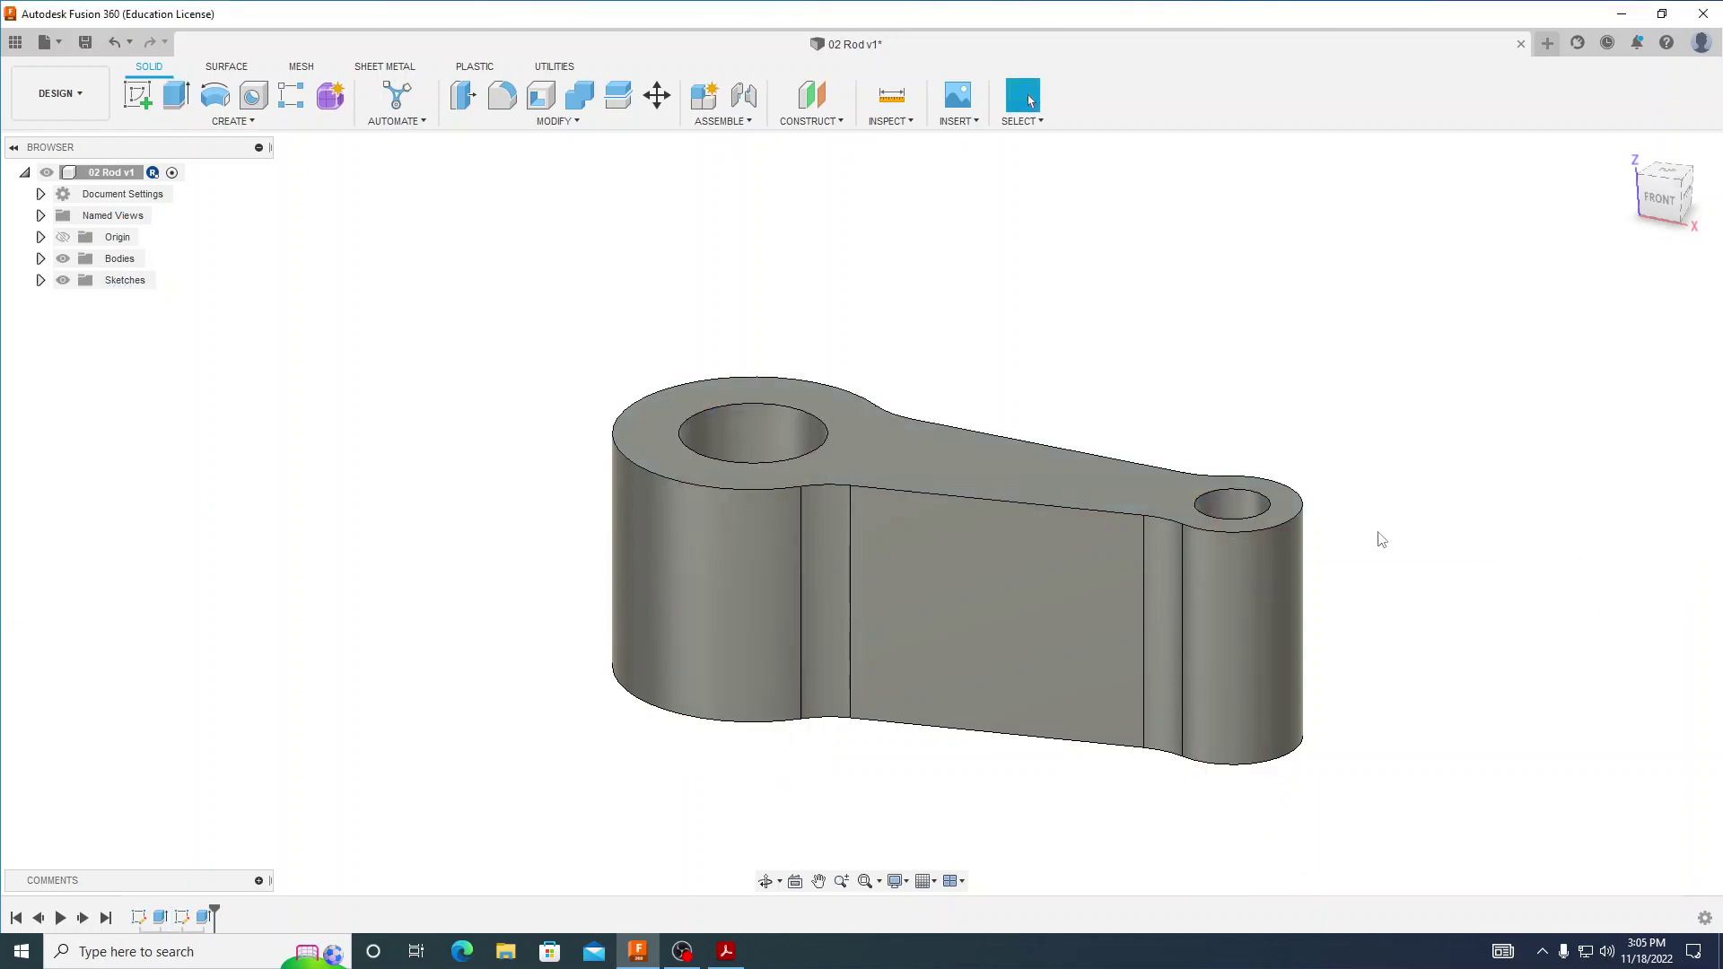
pyautogui.click(727, 952)
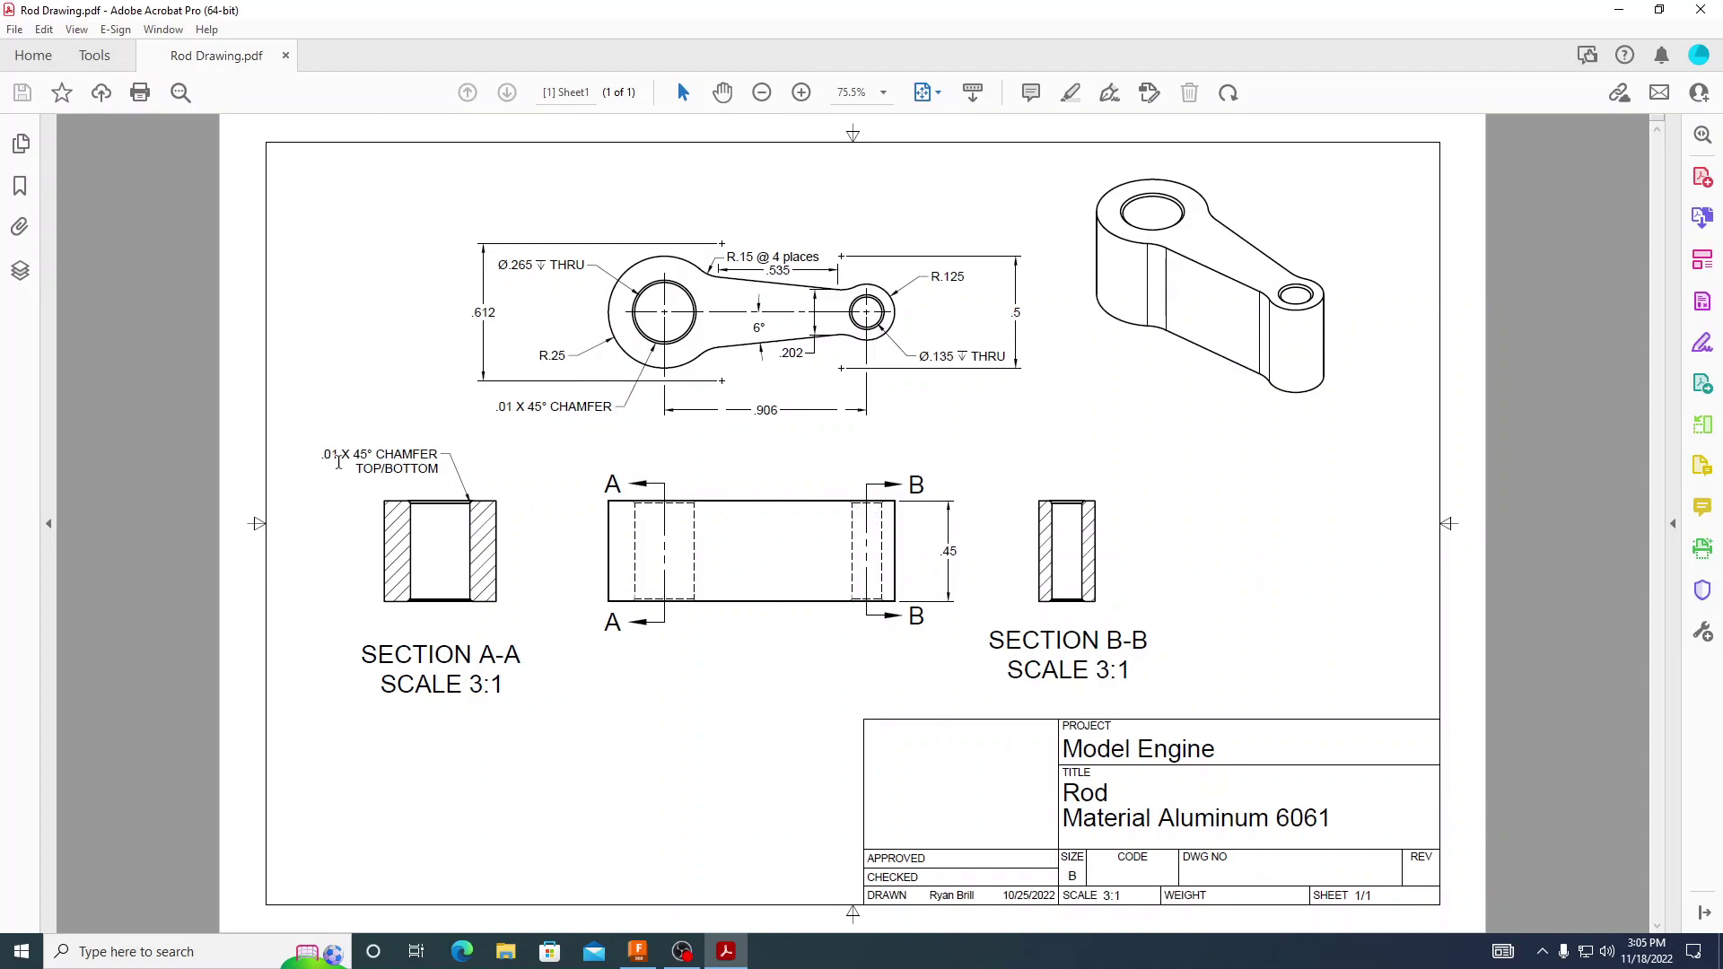
pyautogui.click(1619, 17)
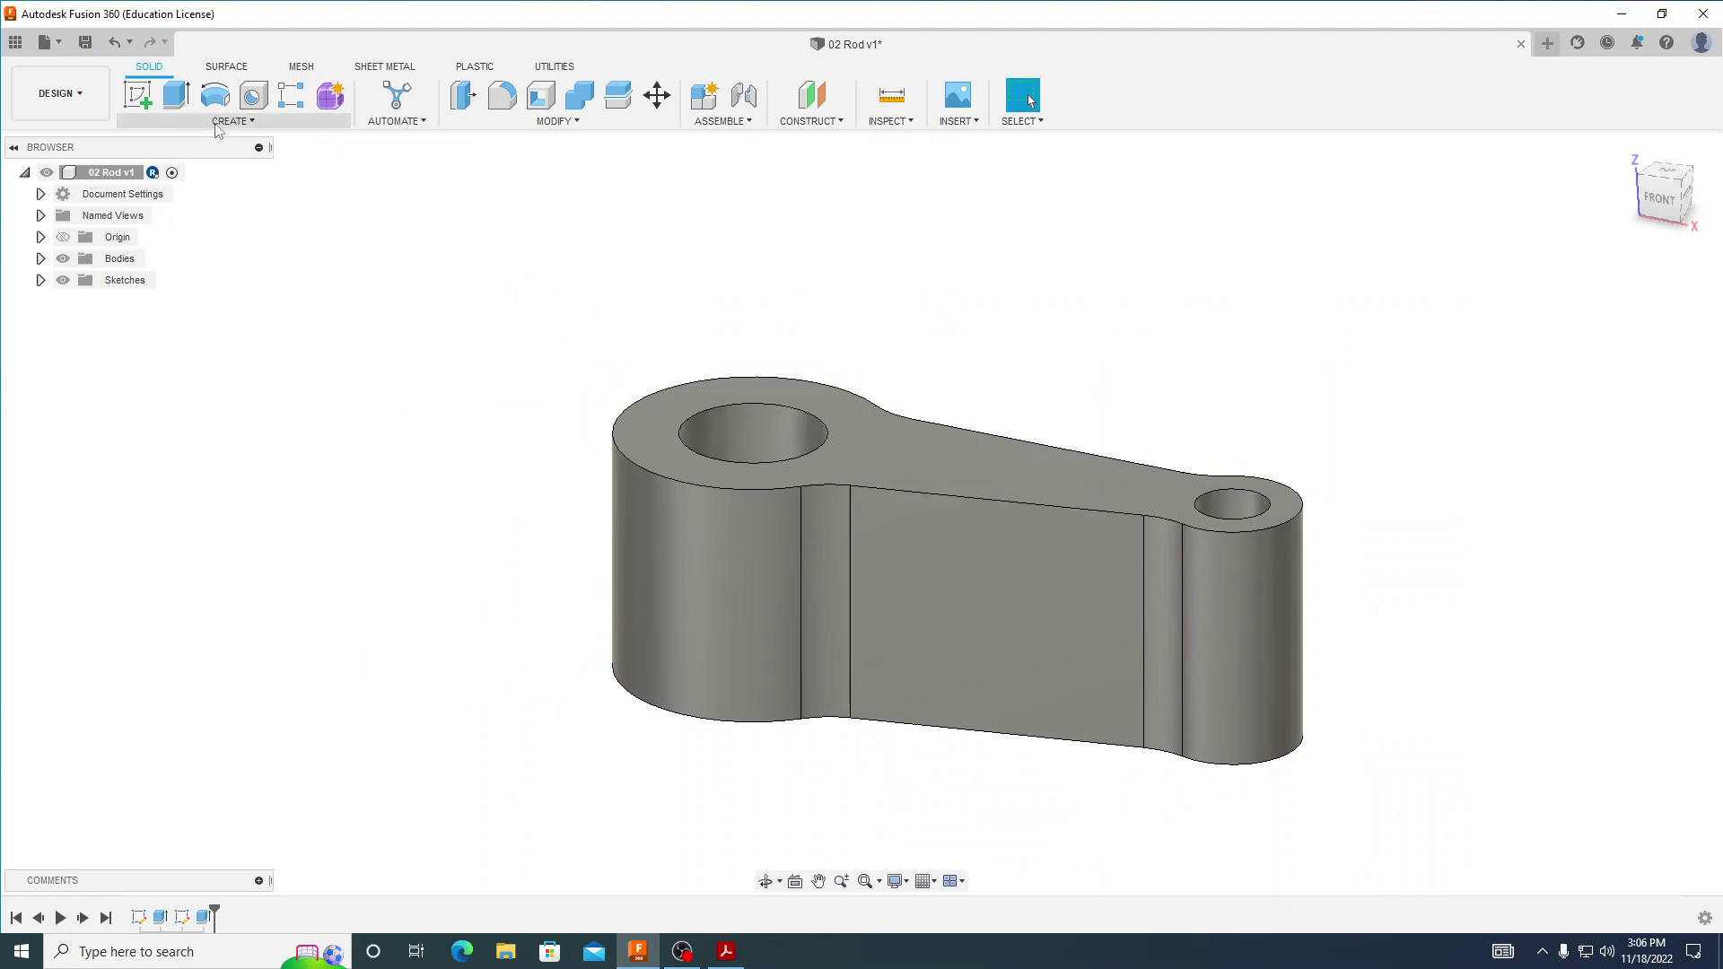
# - Chamfer the large hole's top edge with a 0.01 in equal-distance chamfer
pyautogui.click(552, 123)
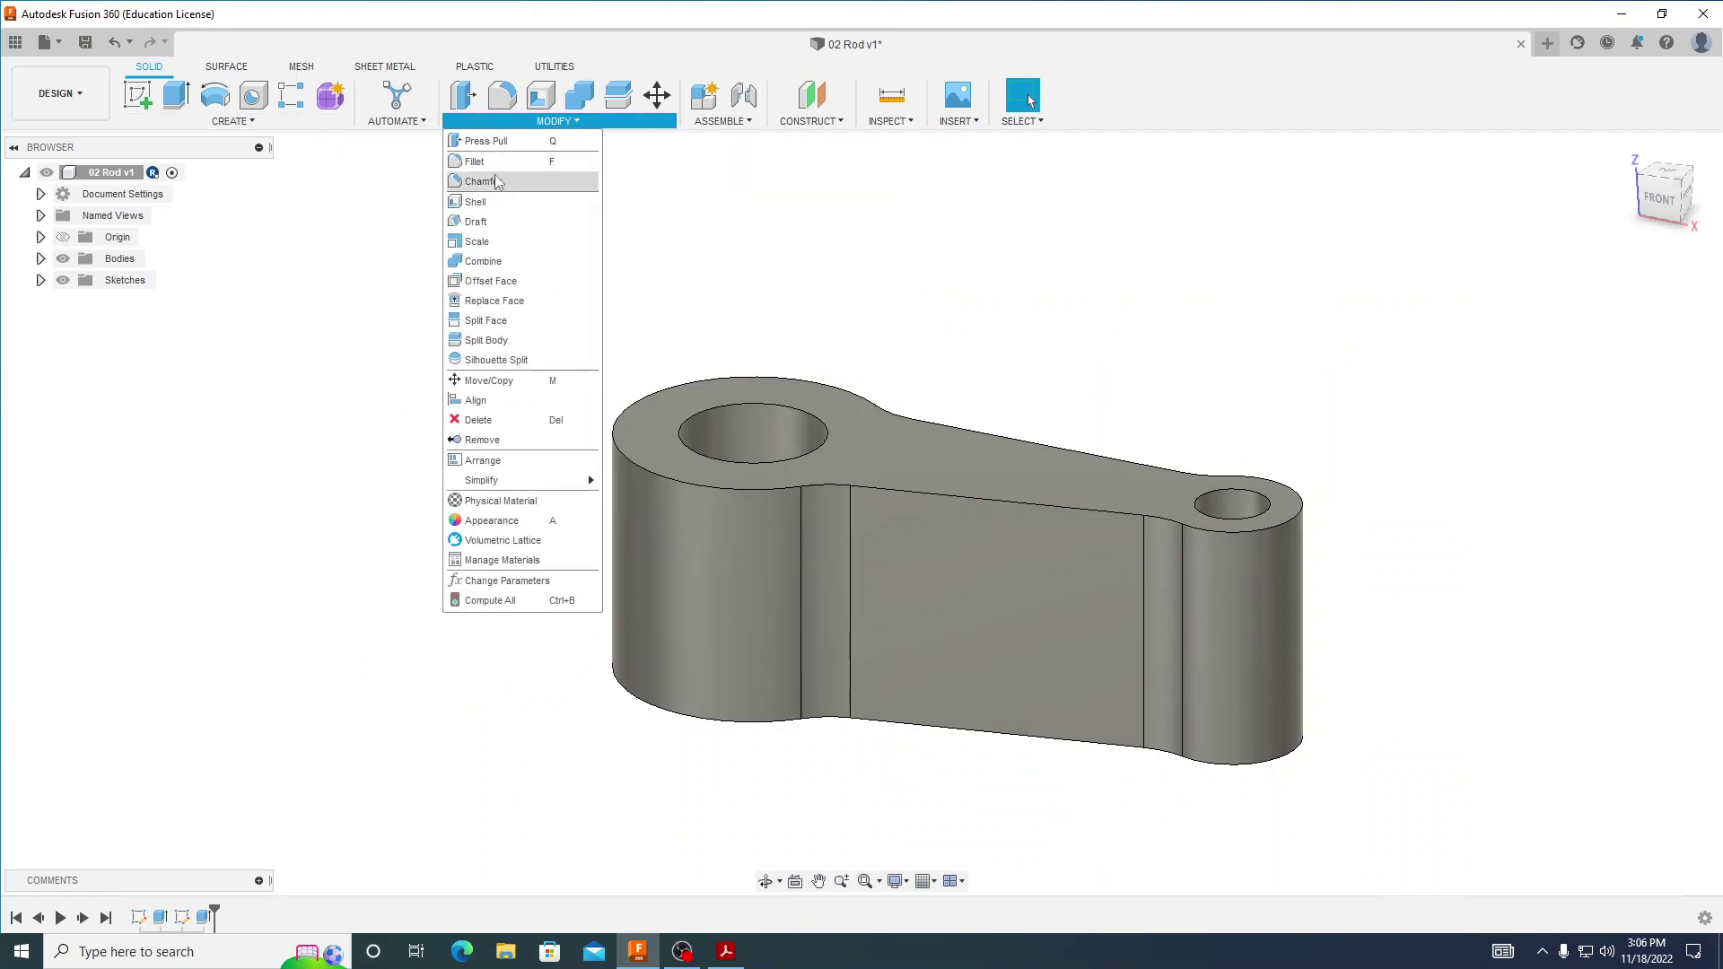
pyautogui.click(483, 181)
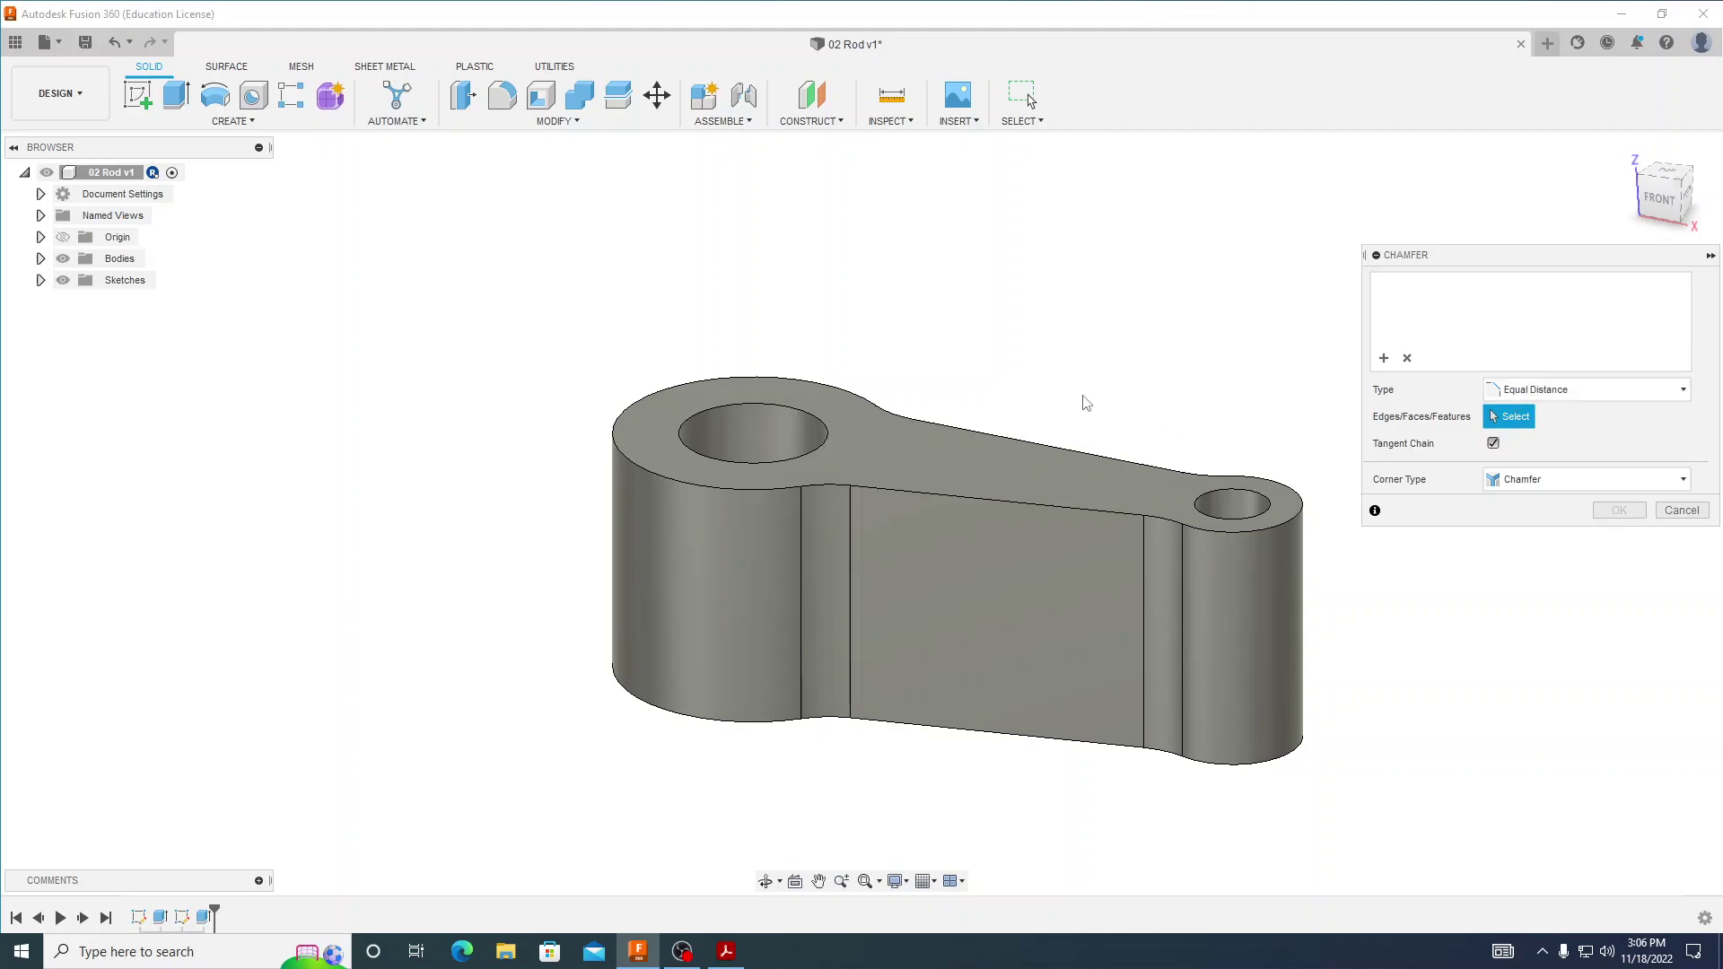
pyautogui.click(756, 403)
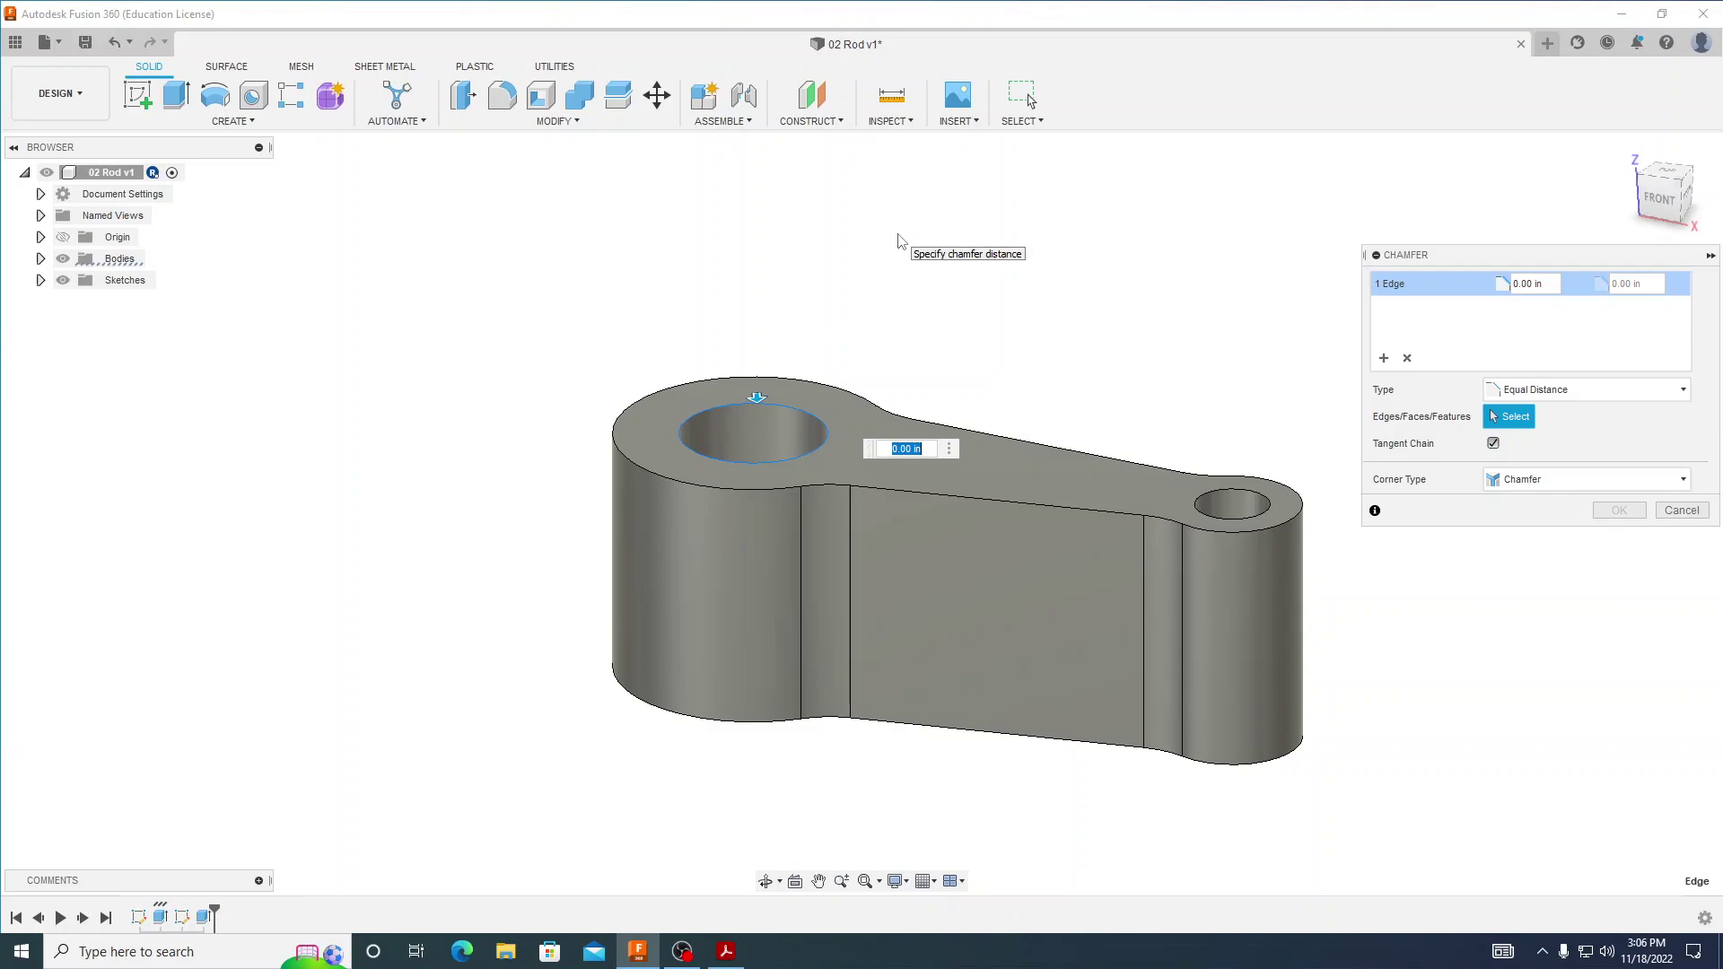
pyautogui.press('BackSpace')
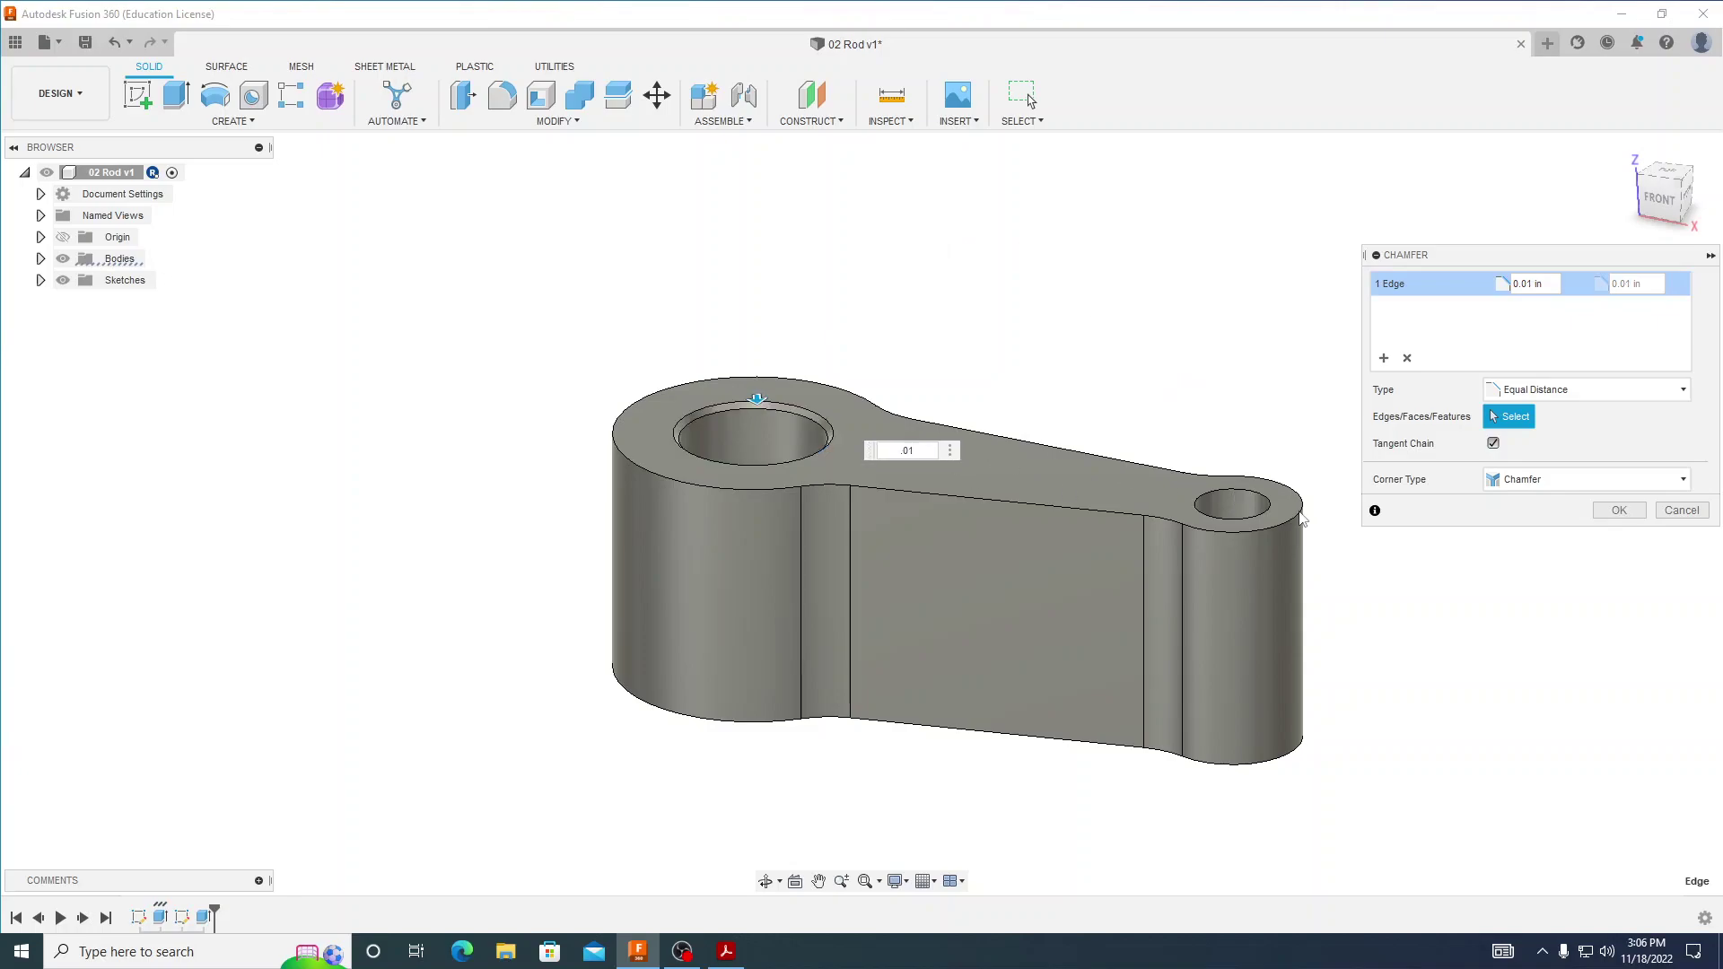
pyautogui.press('Tab')
pyautogui.press('Return')
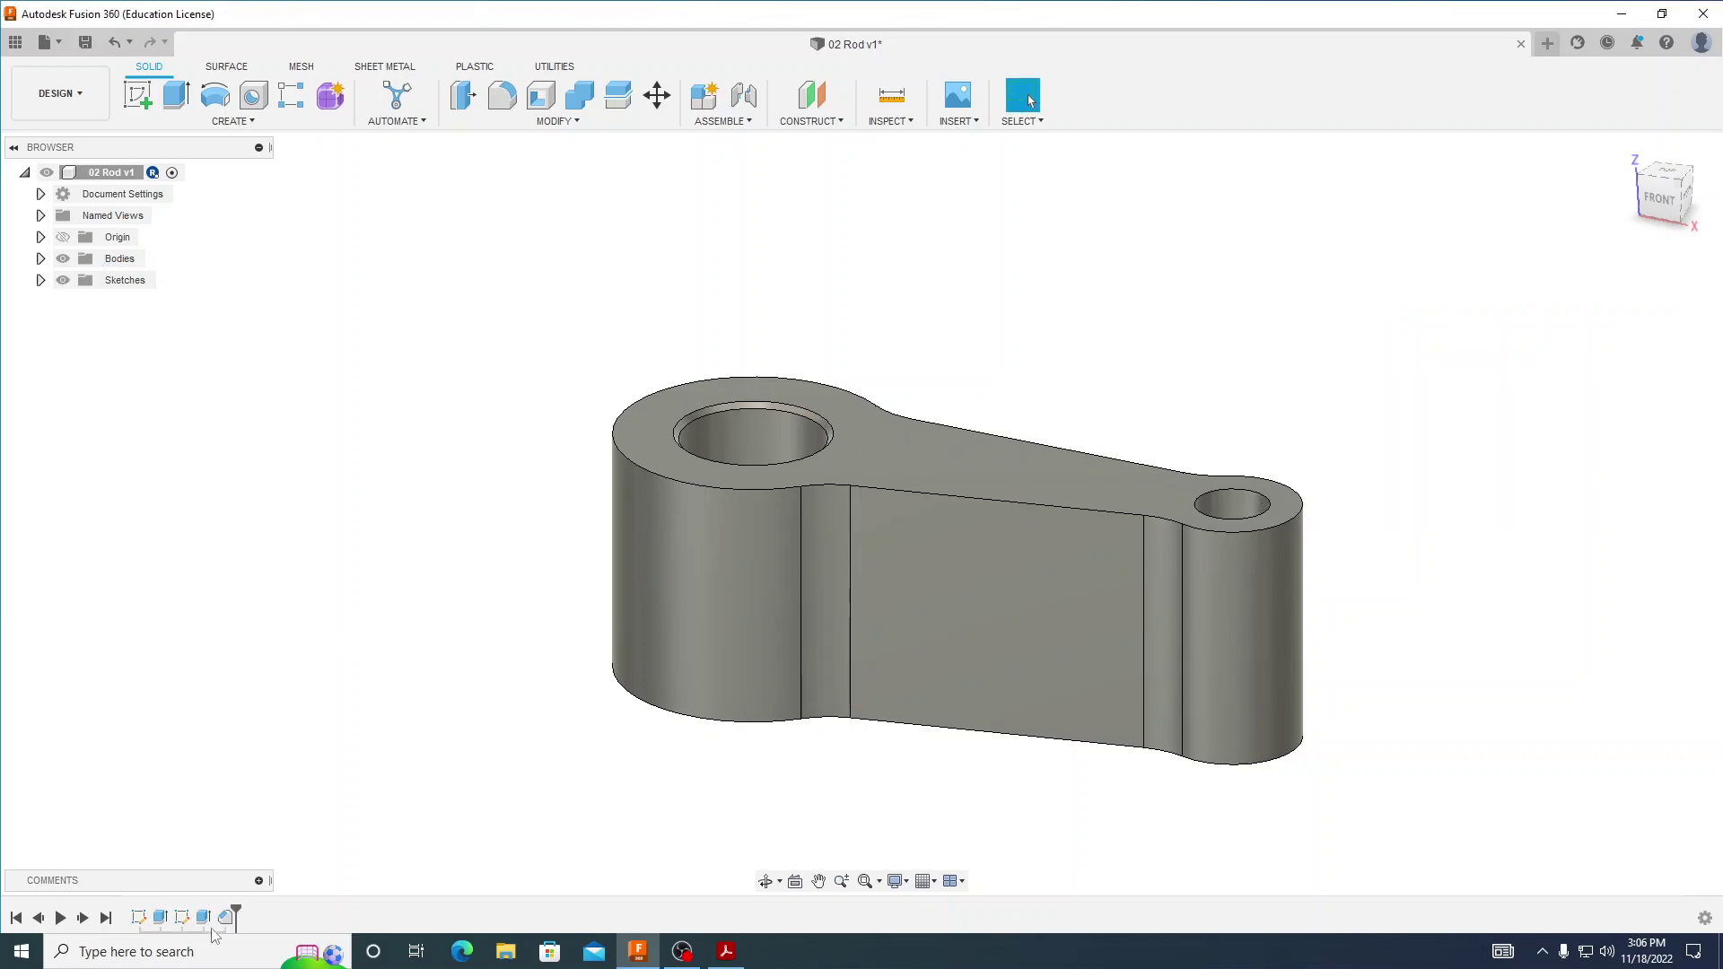
# - Edit the chamfer feature, adding a new set with the small hole's top edge and both bottom edges
pyautogui.rightClick(226, 916)
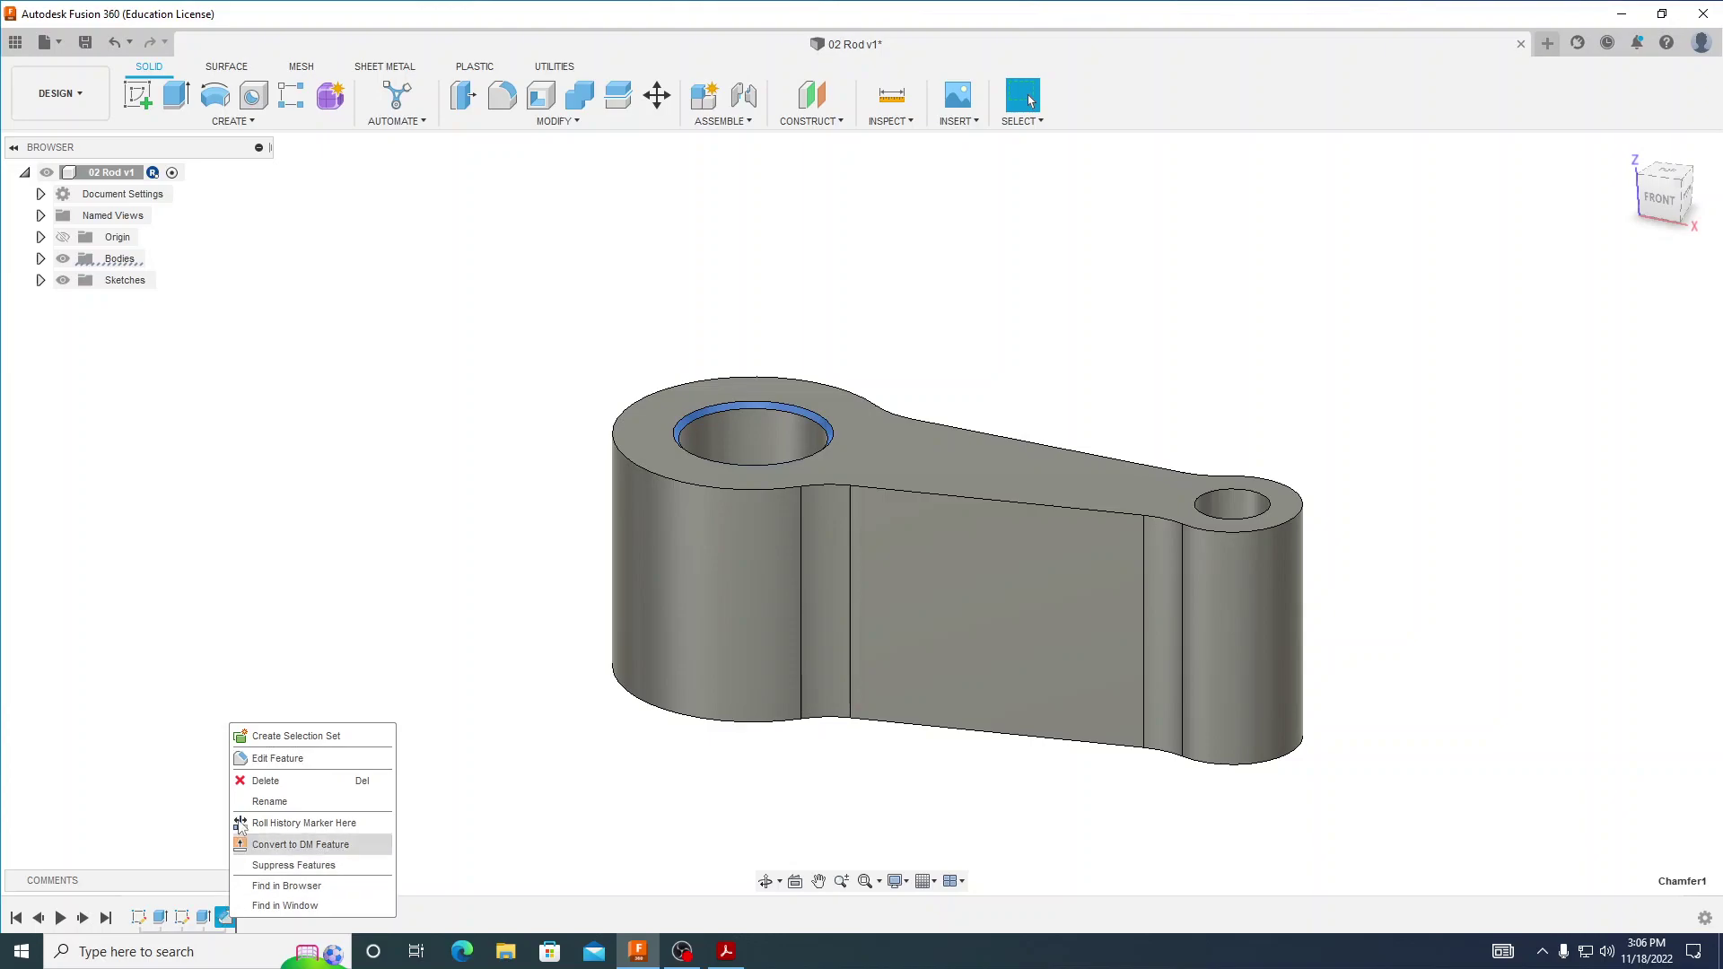
pyautogui.click(269, 758)
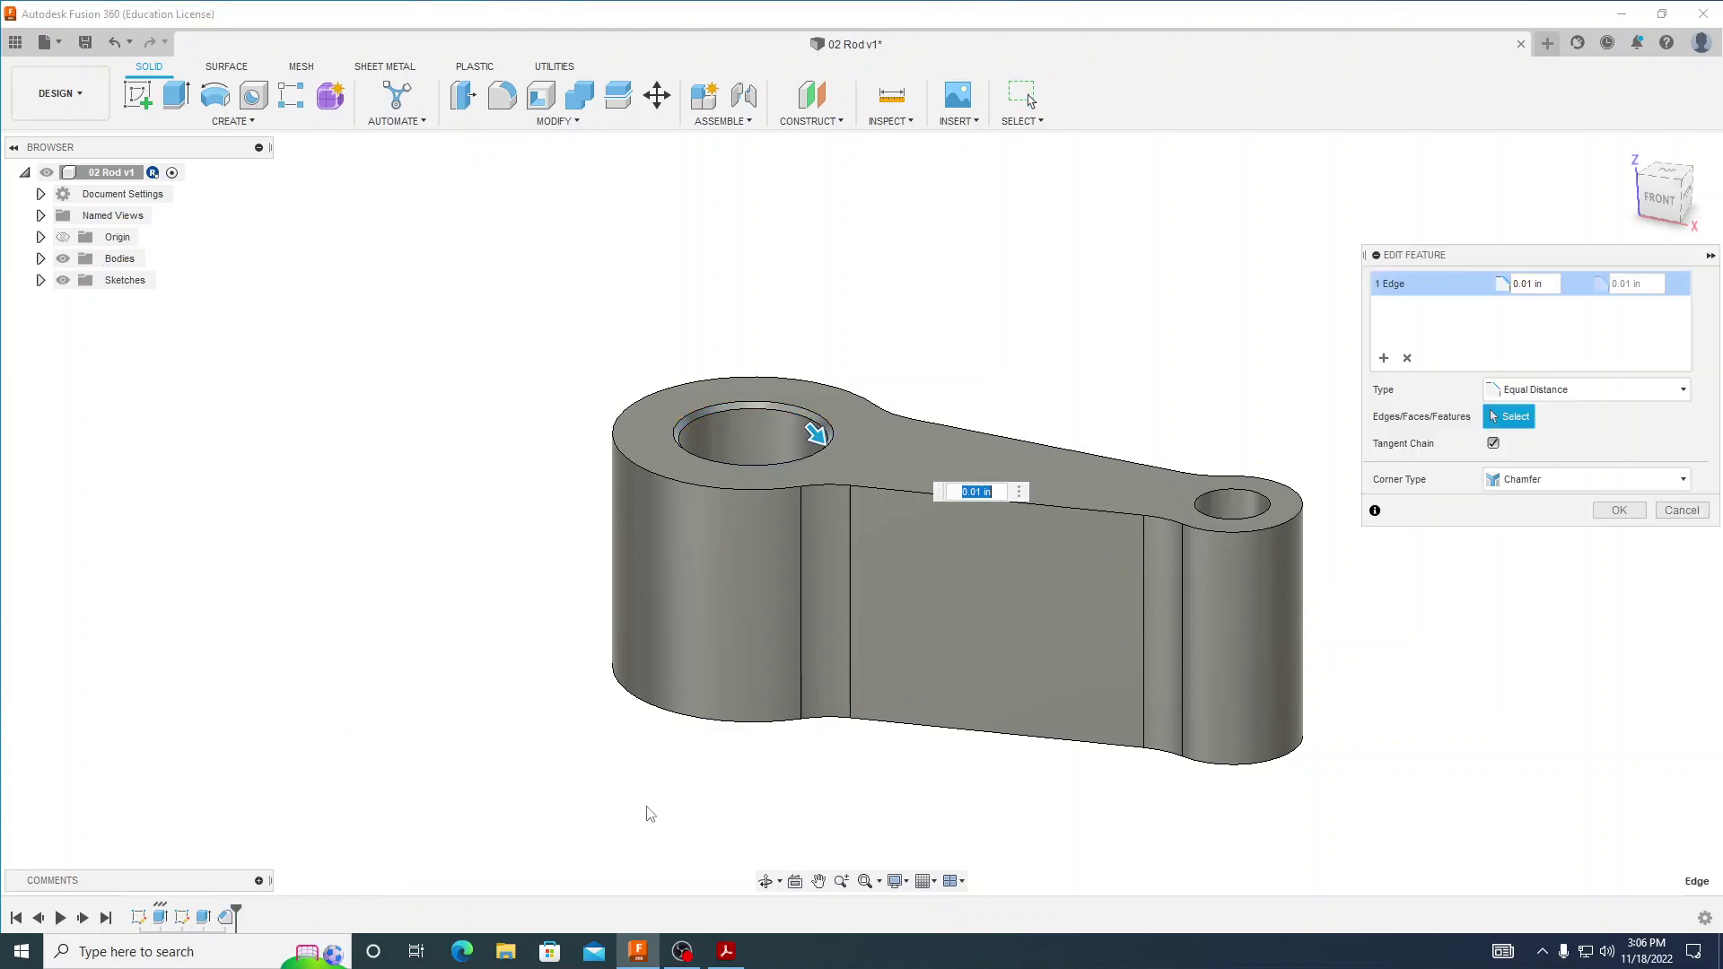
pyautogui.click(1383, 359)
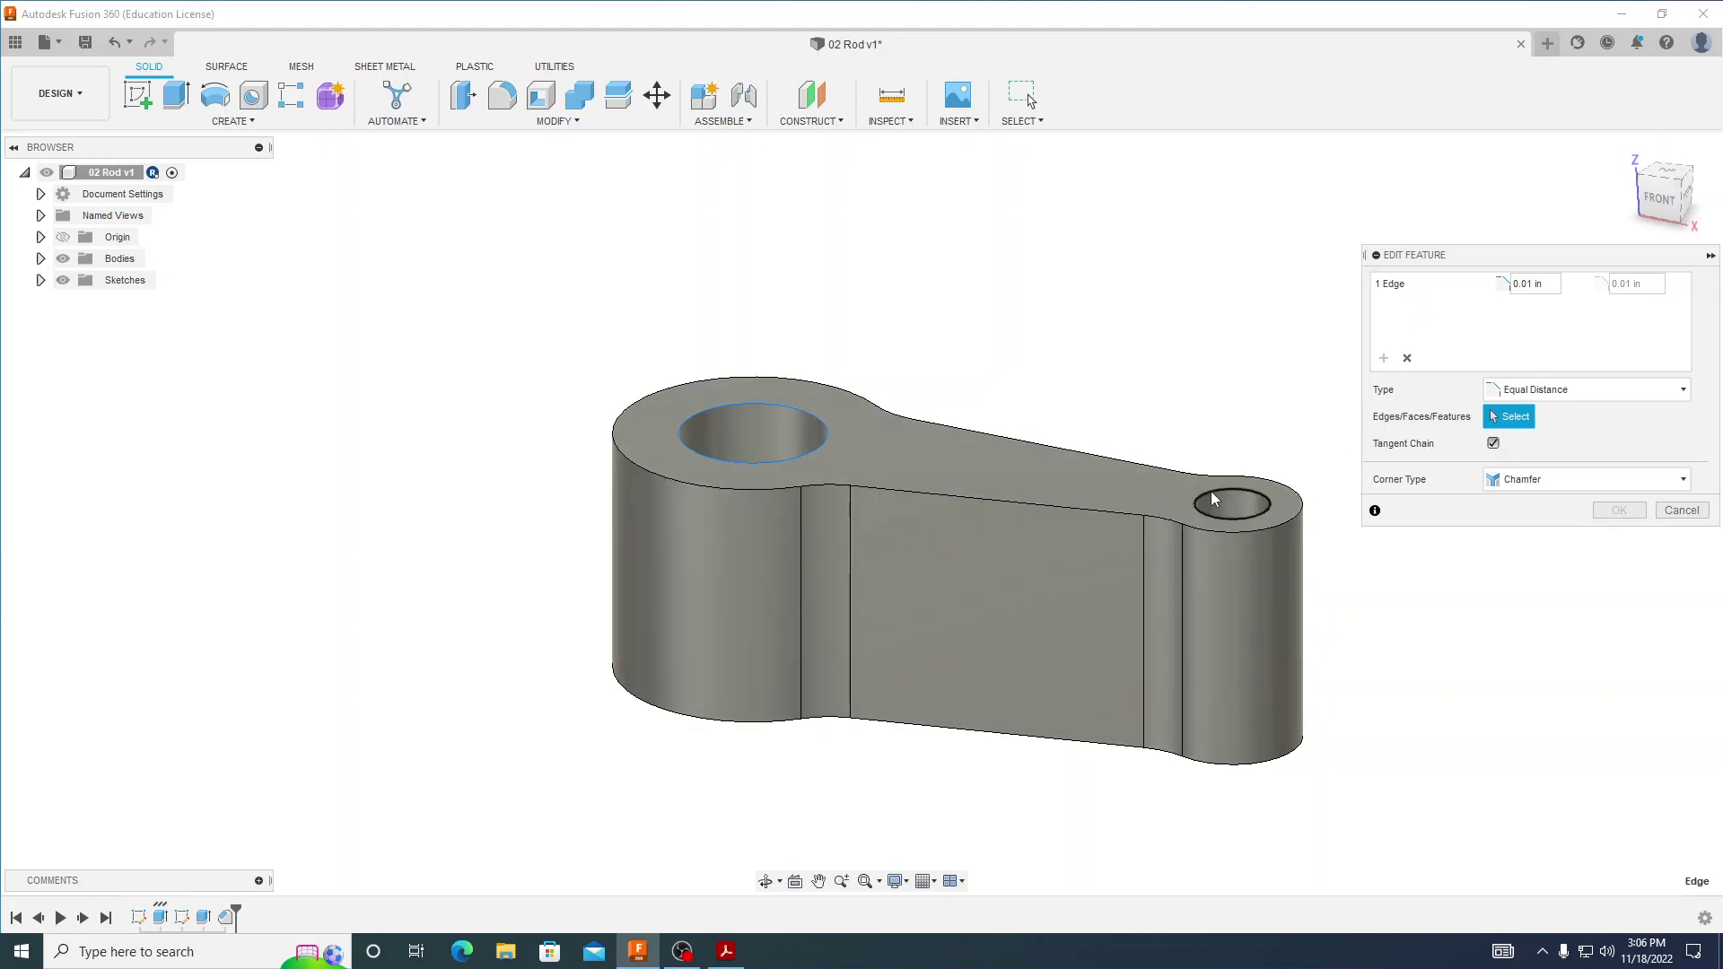
pyautogui.click(1210, 491)
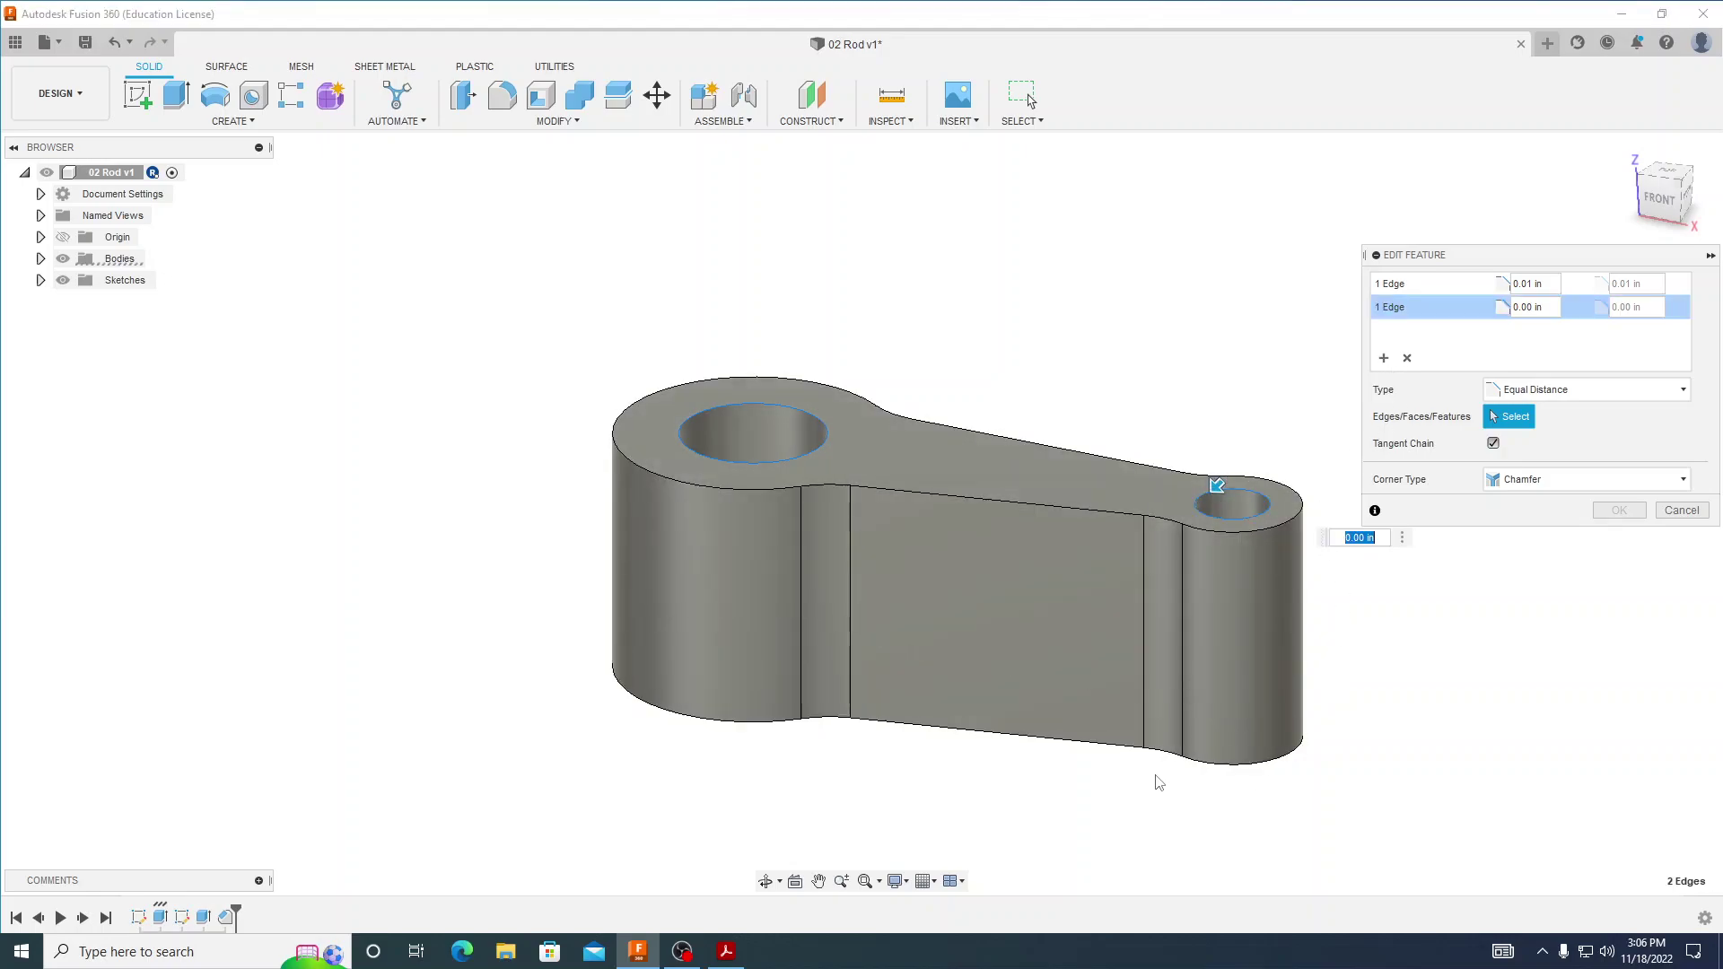
pyautogui.keyDown('shift'); pyautogui.moveTo(1089, 820); pyautogui.dragTo(1110, 544, button='middle'); pyautogui.keyUp('shift')
pyautogui.click(1247, 446)
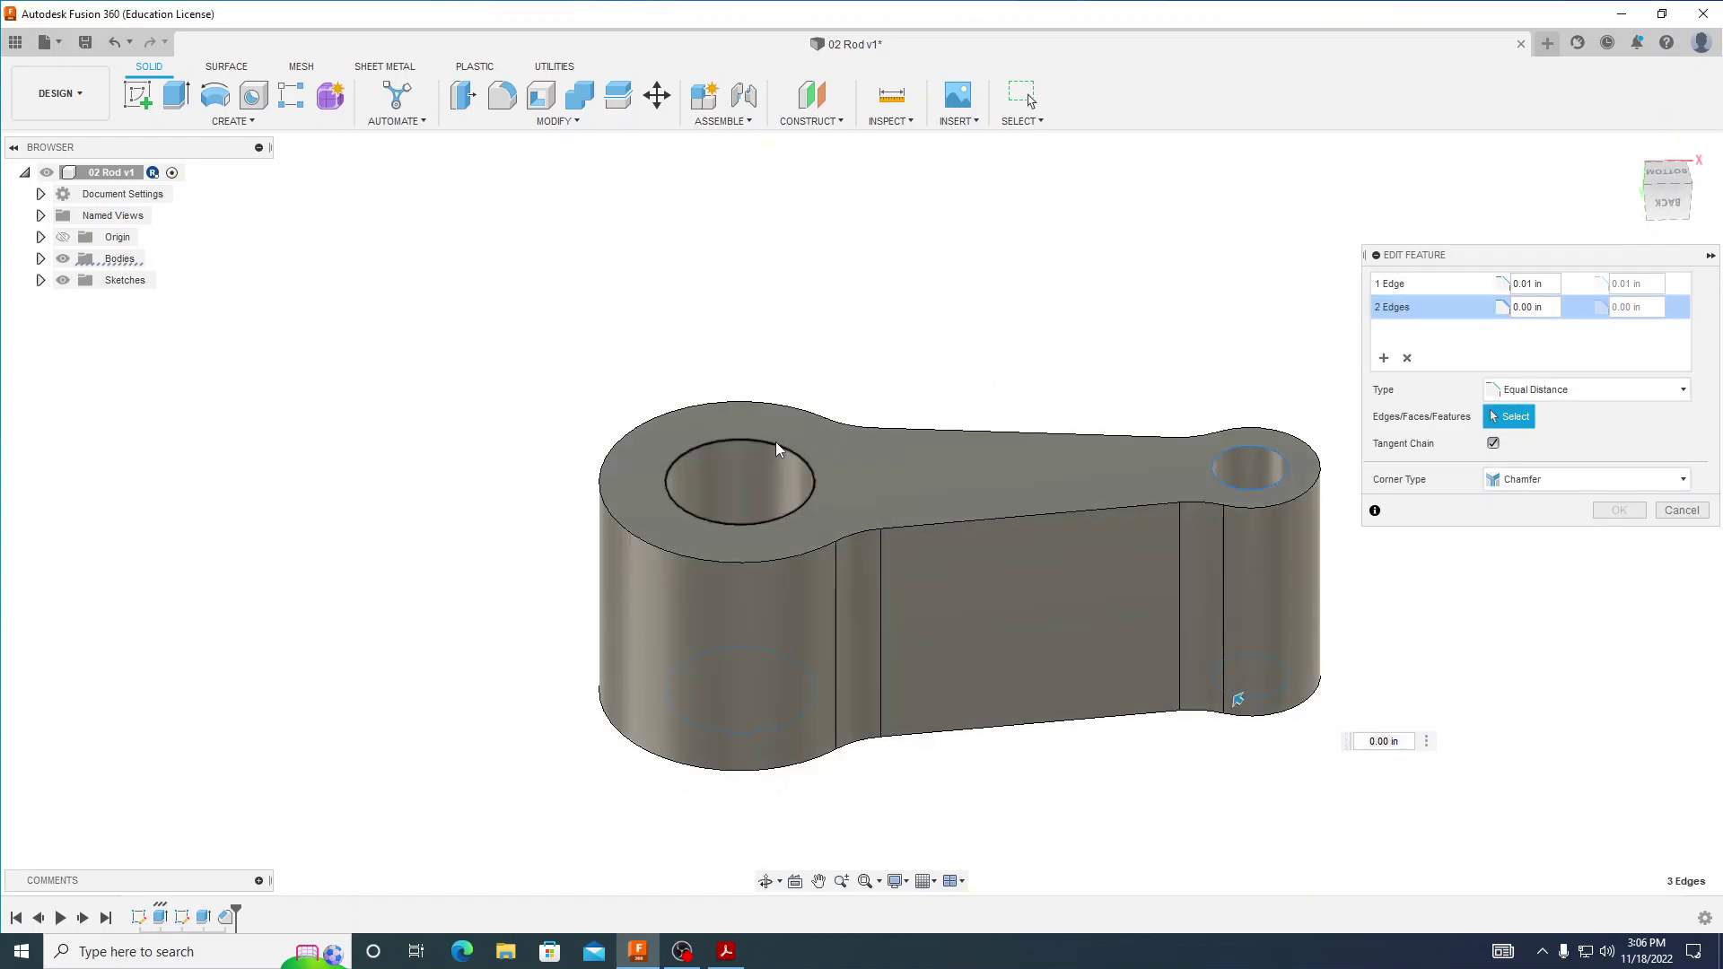
pyautogui.click(774, 443)
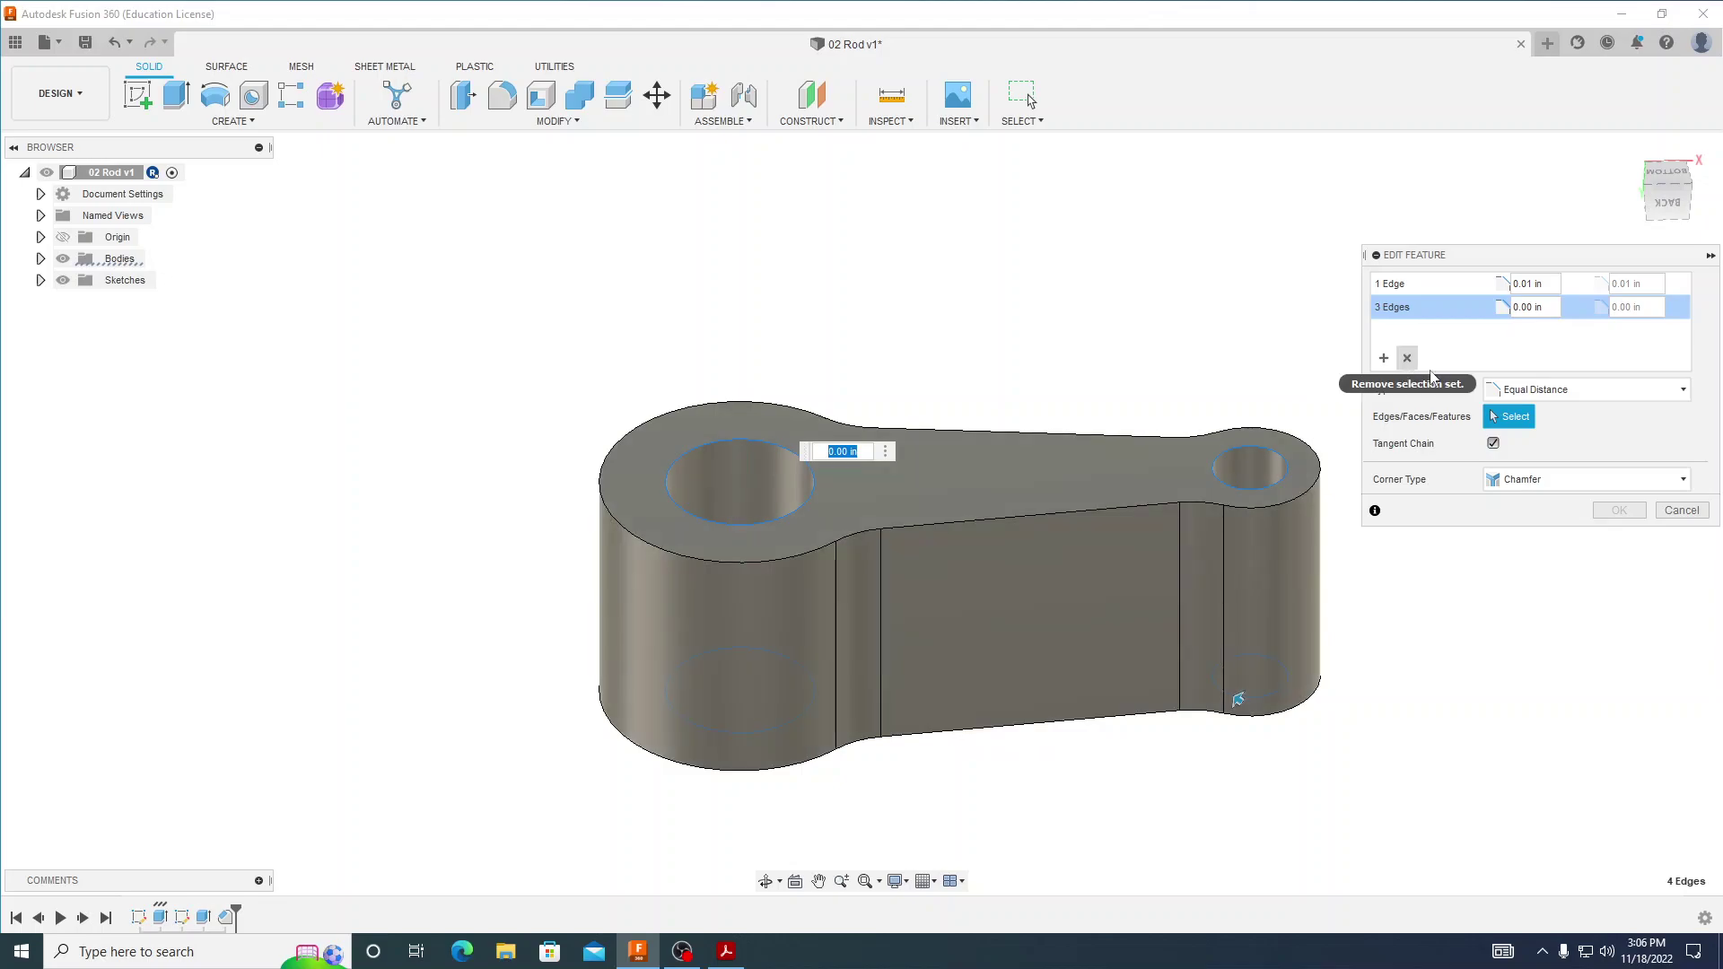
# - Give the three new edges a 0.01 in distance, confirm the chamfer, and return to an isometric view
pyautogui.click(850, 452)
pyautogui.write('1')
pyautogui.press('Return')
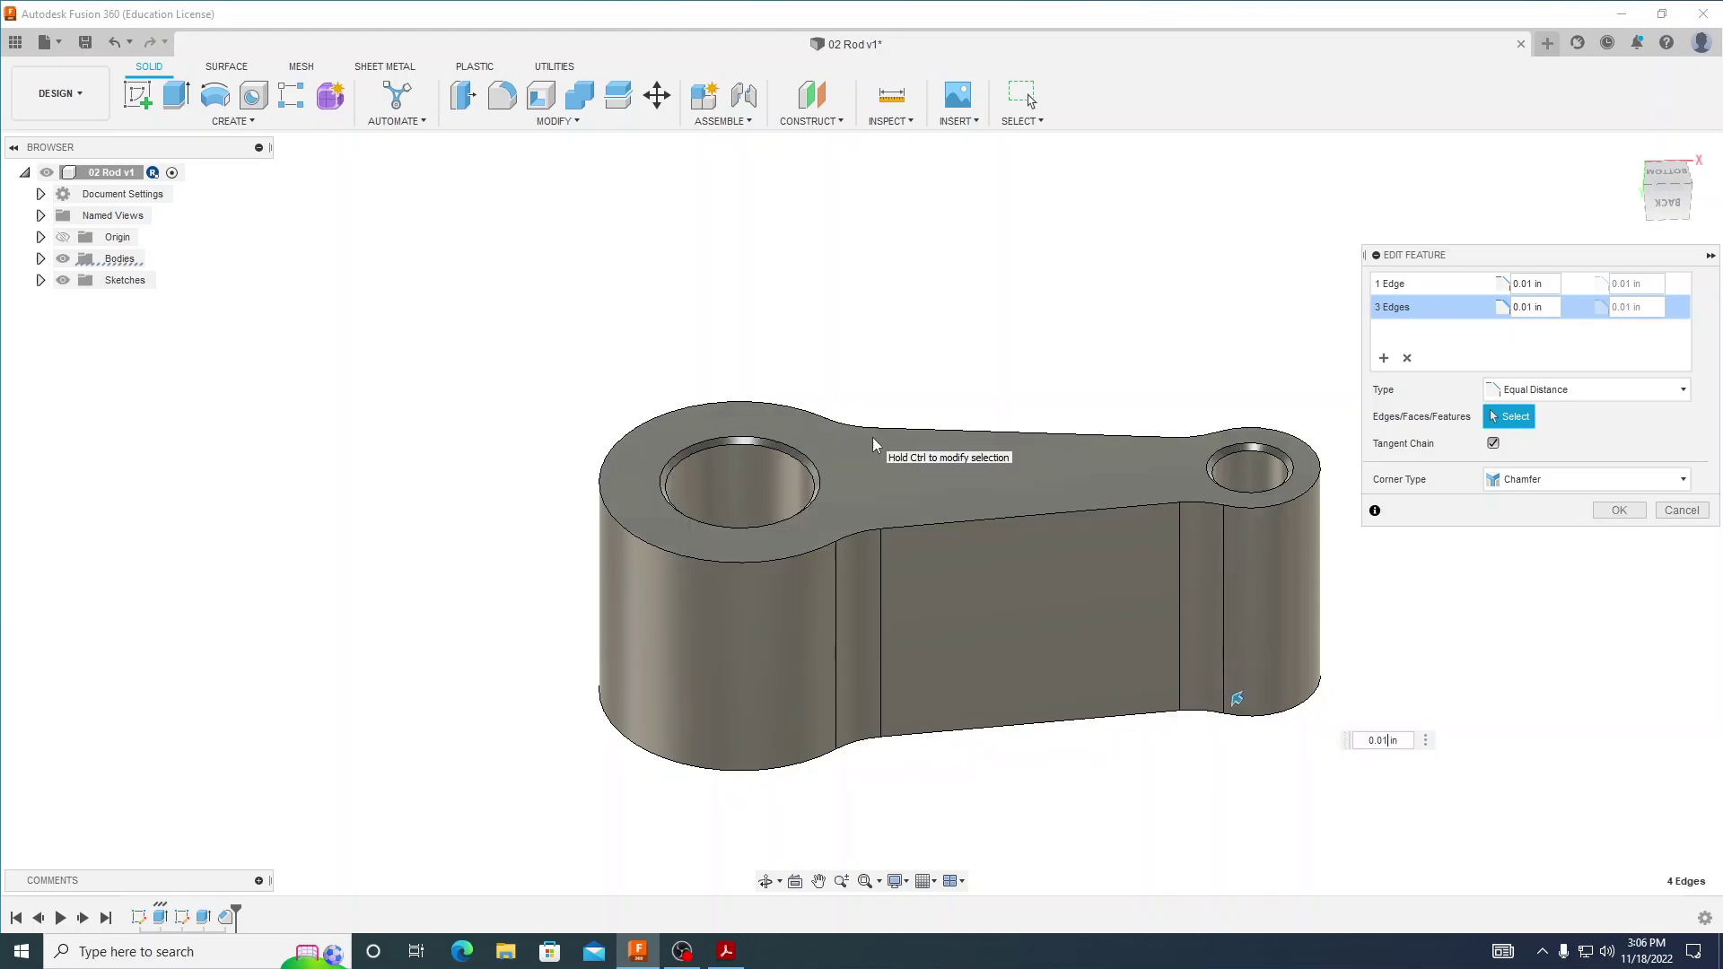
pyautogui.press('Return')
pyautogui.moveTo(960, 748); pyautogui.dragTo(951, 648)
pyautogui.press('Escape')
pyautogui.keyDown('shift'); pyautogui.moveTo(951, 648); pyautogui.dragTo(863, 636, button='middle'); pyautogui.keyUp('shift')
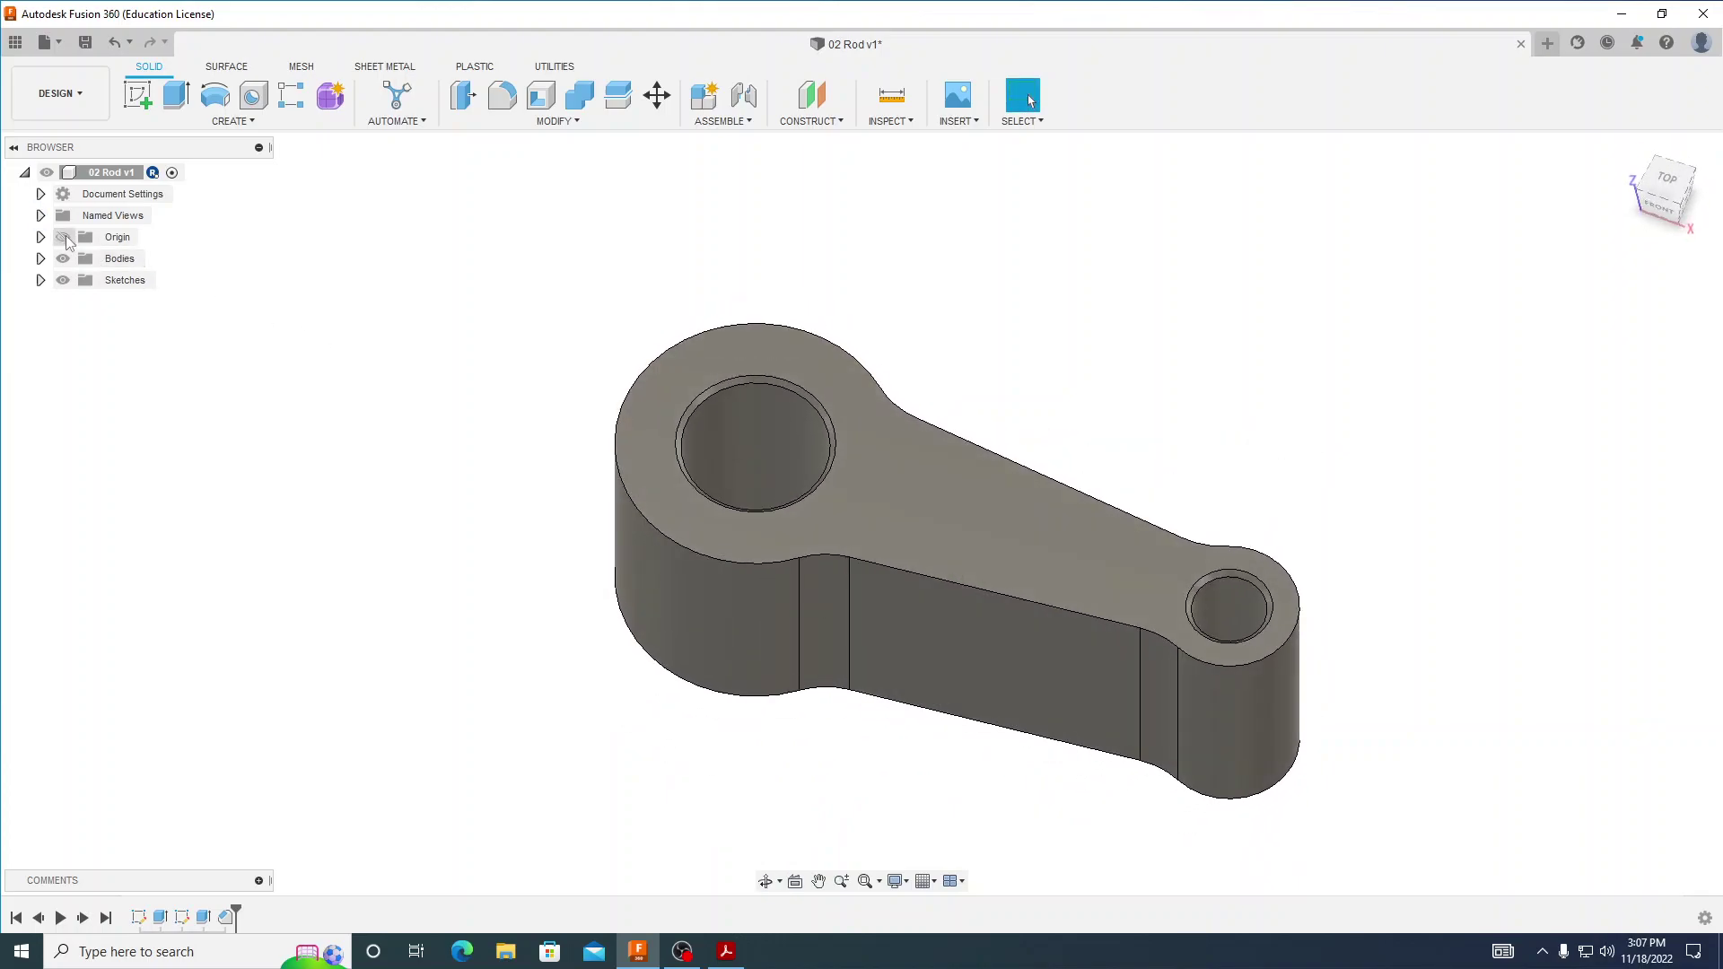
# - Apply Aluminum 6061 from the Metal physical materials to the rod body
pyautogui.click(41, 194)
pyautogui.click(39, 196)
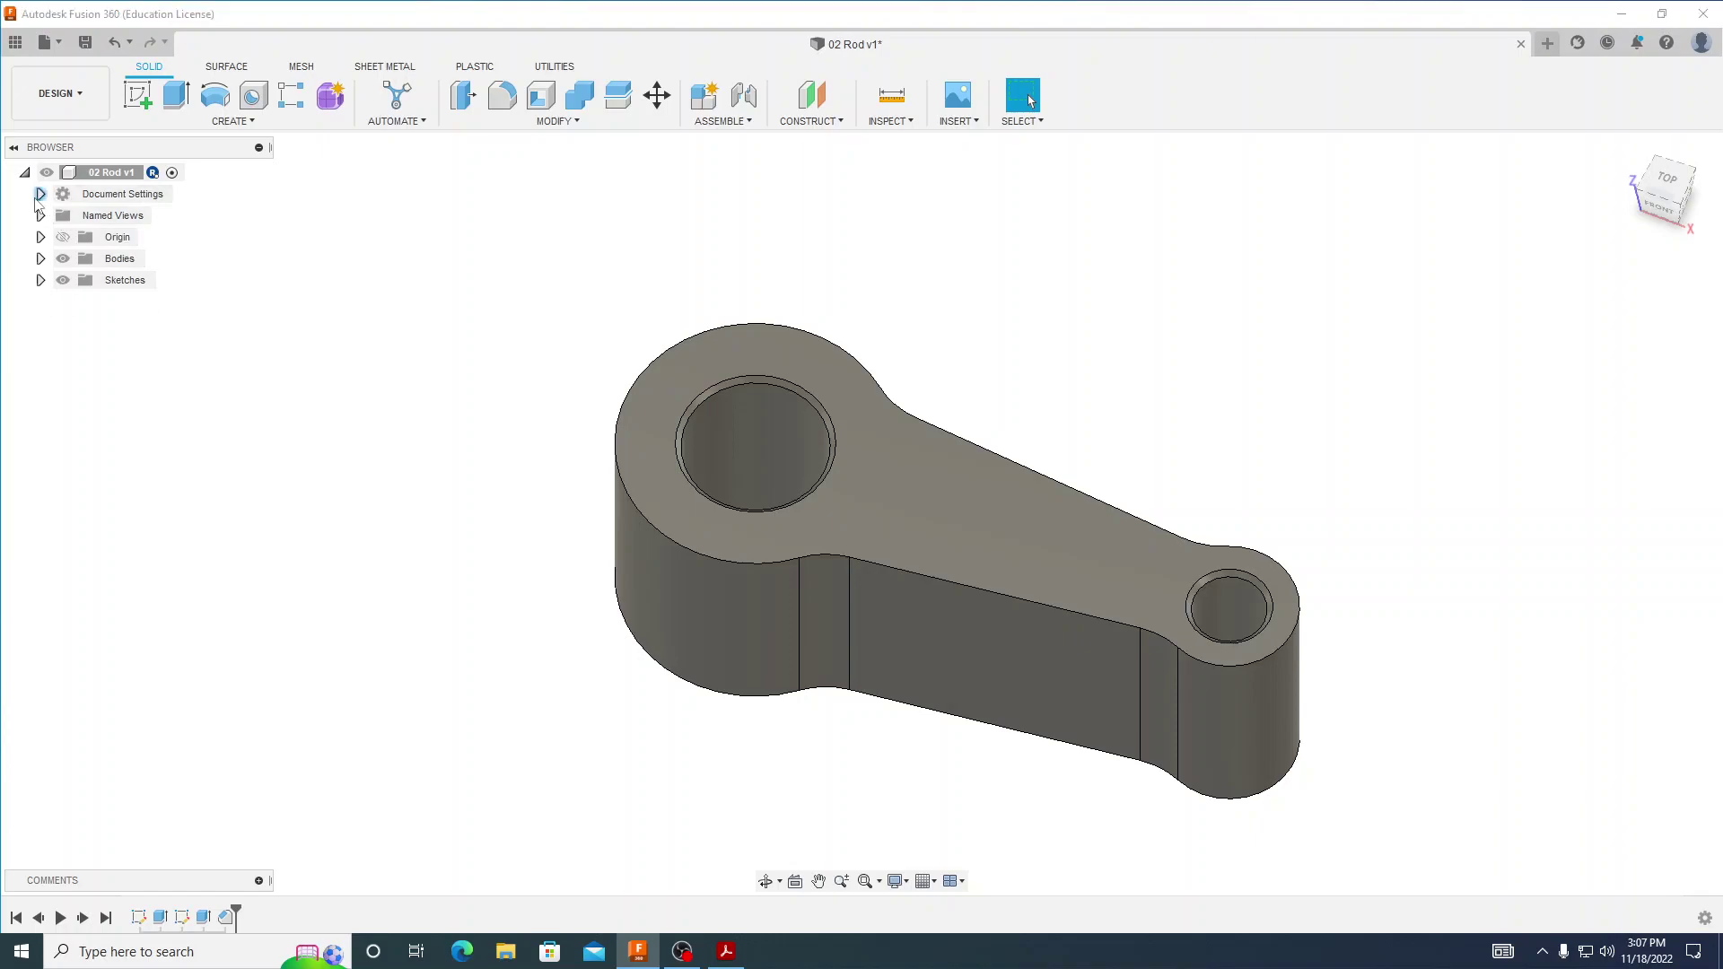
pyautogui.click(40, 259)
pyautogui.rightClick(86, 260)
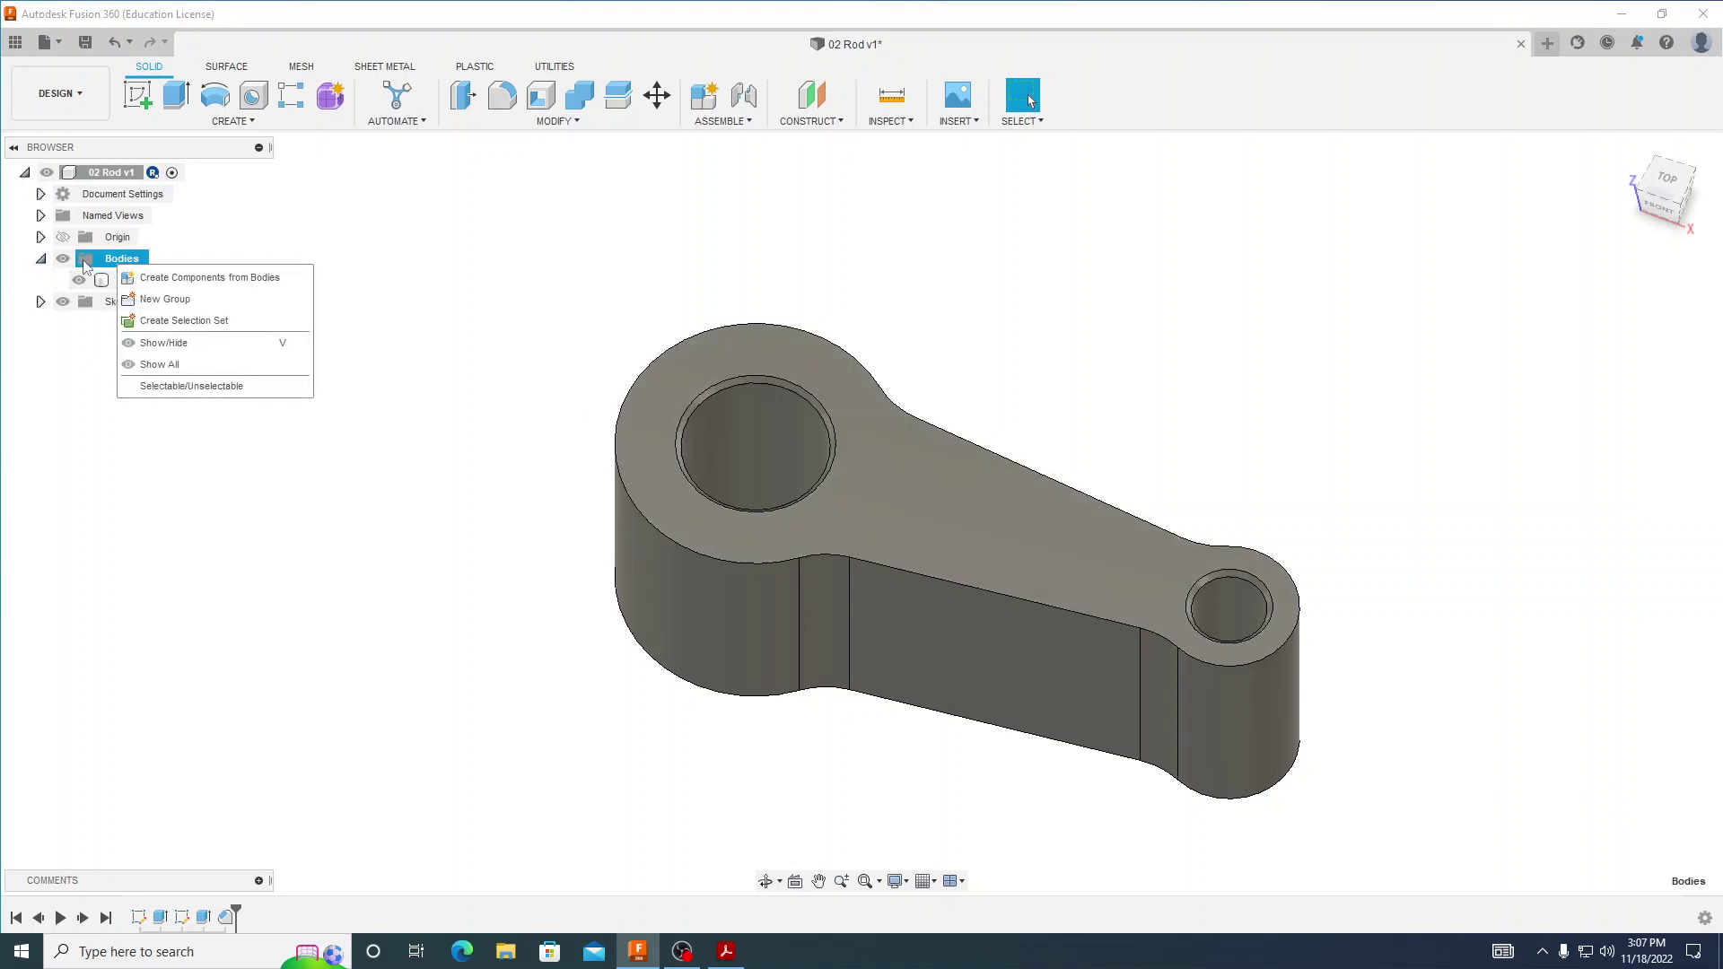
pyautogui.rightClick(117, 198)
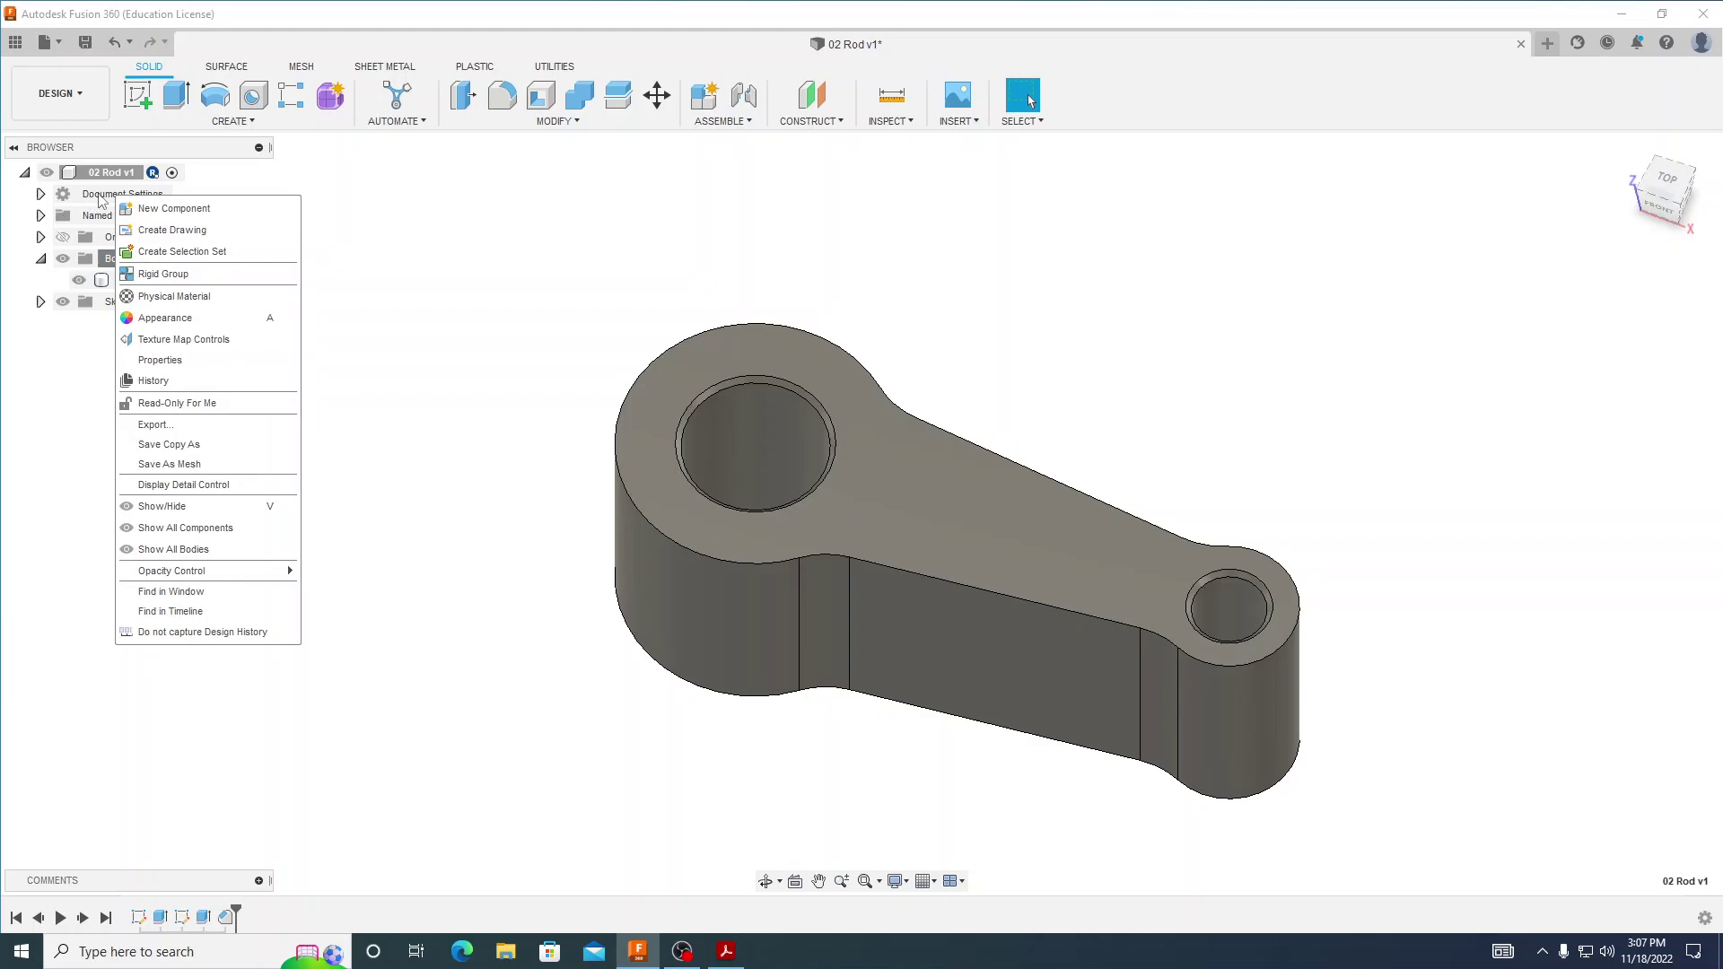
pyautogui.click(173, 296)
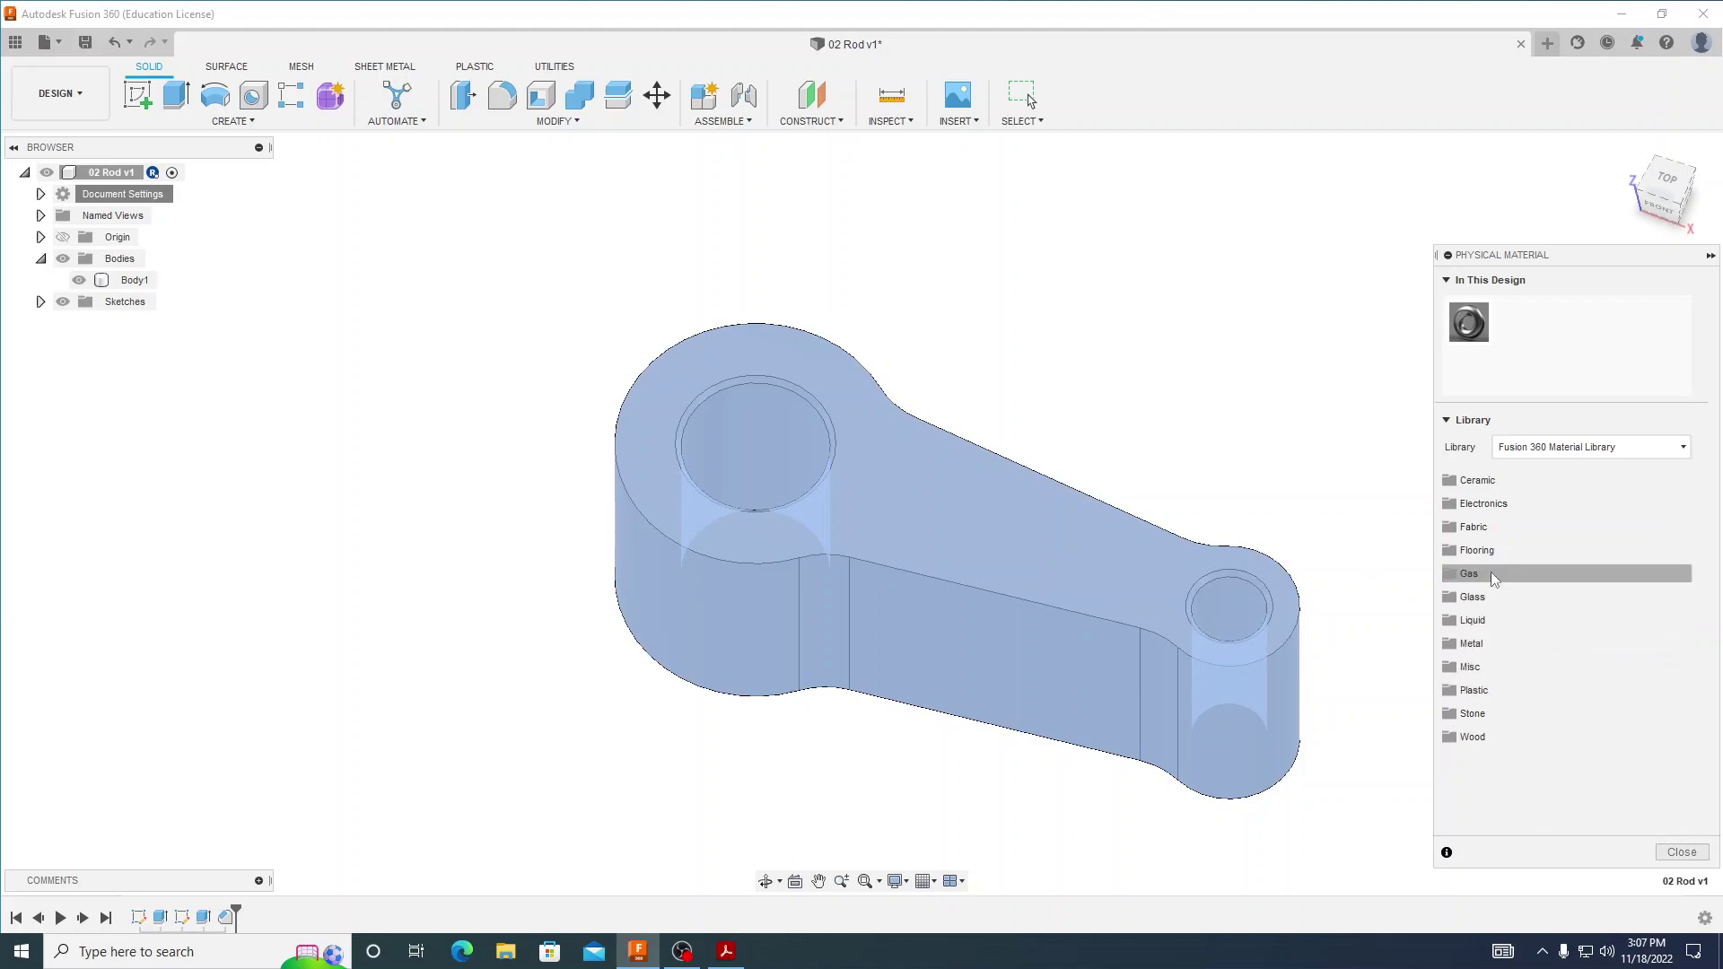
pyautogui.click(1494, 643)
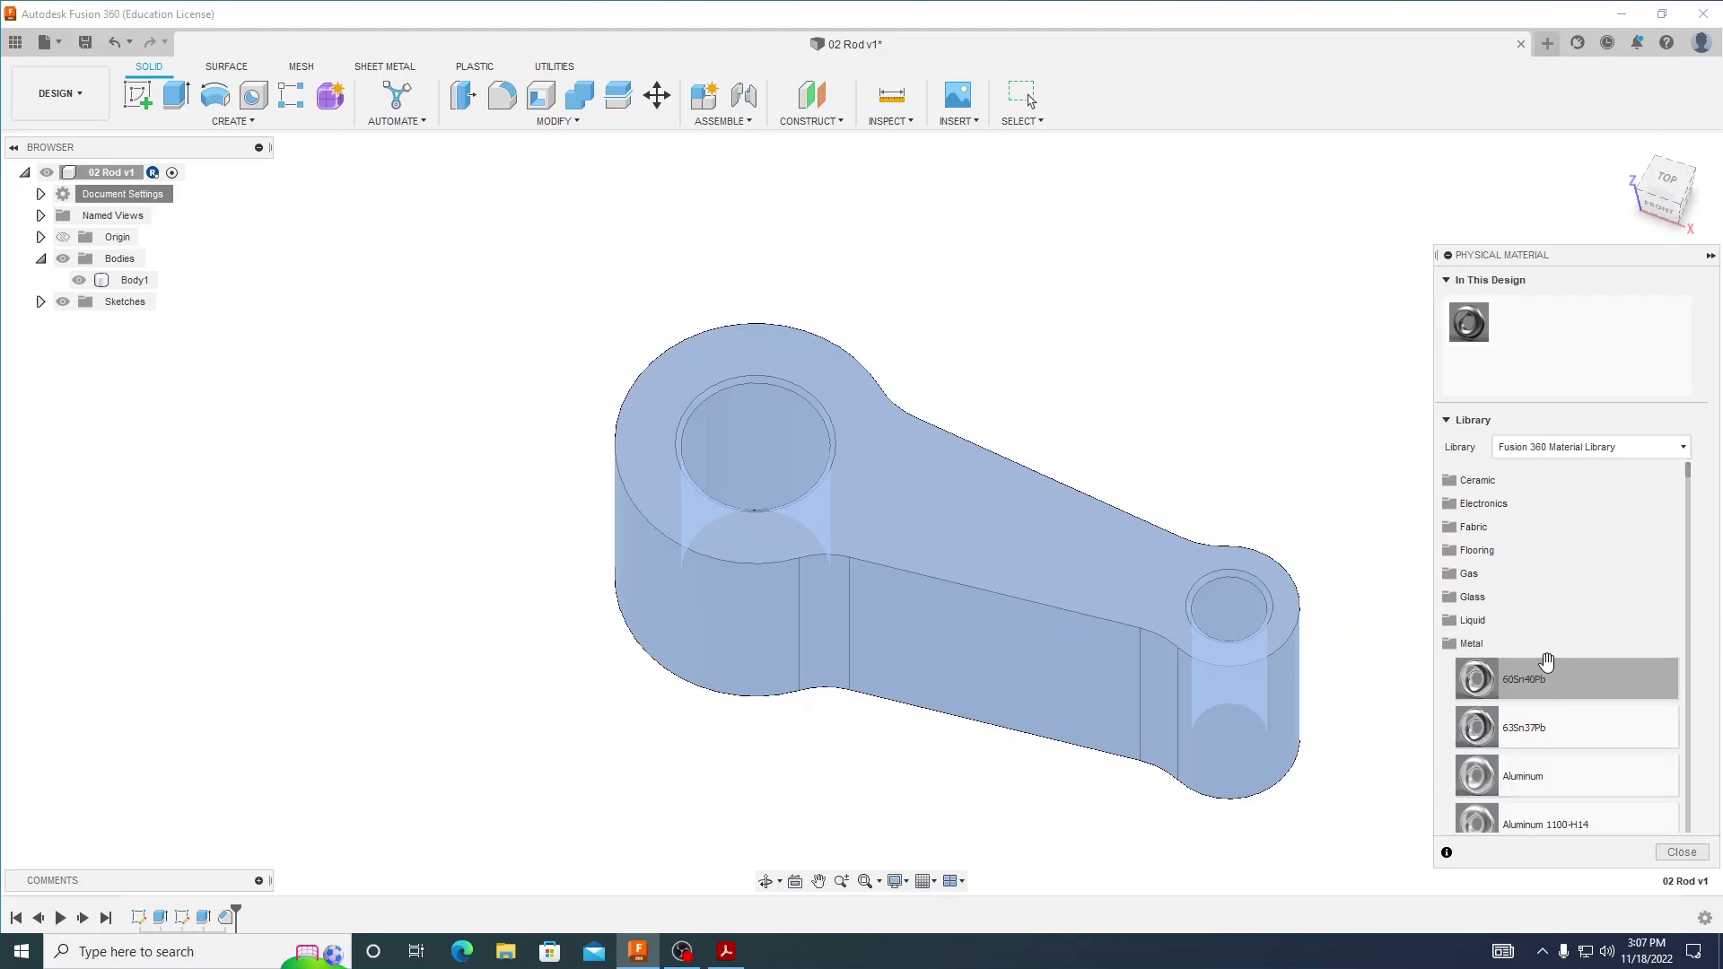
pyautogui.scroll(-6, 1545, 661)
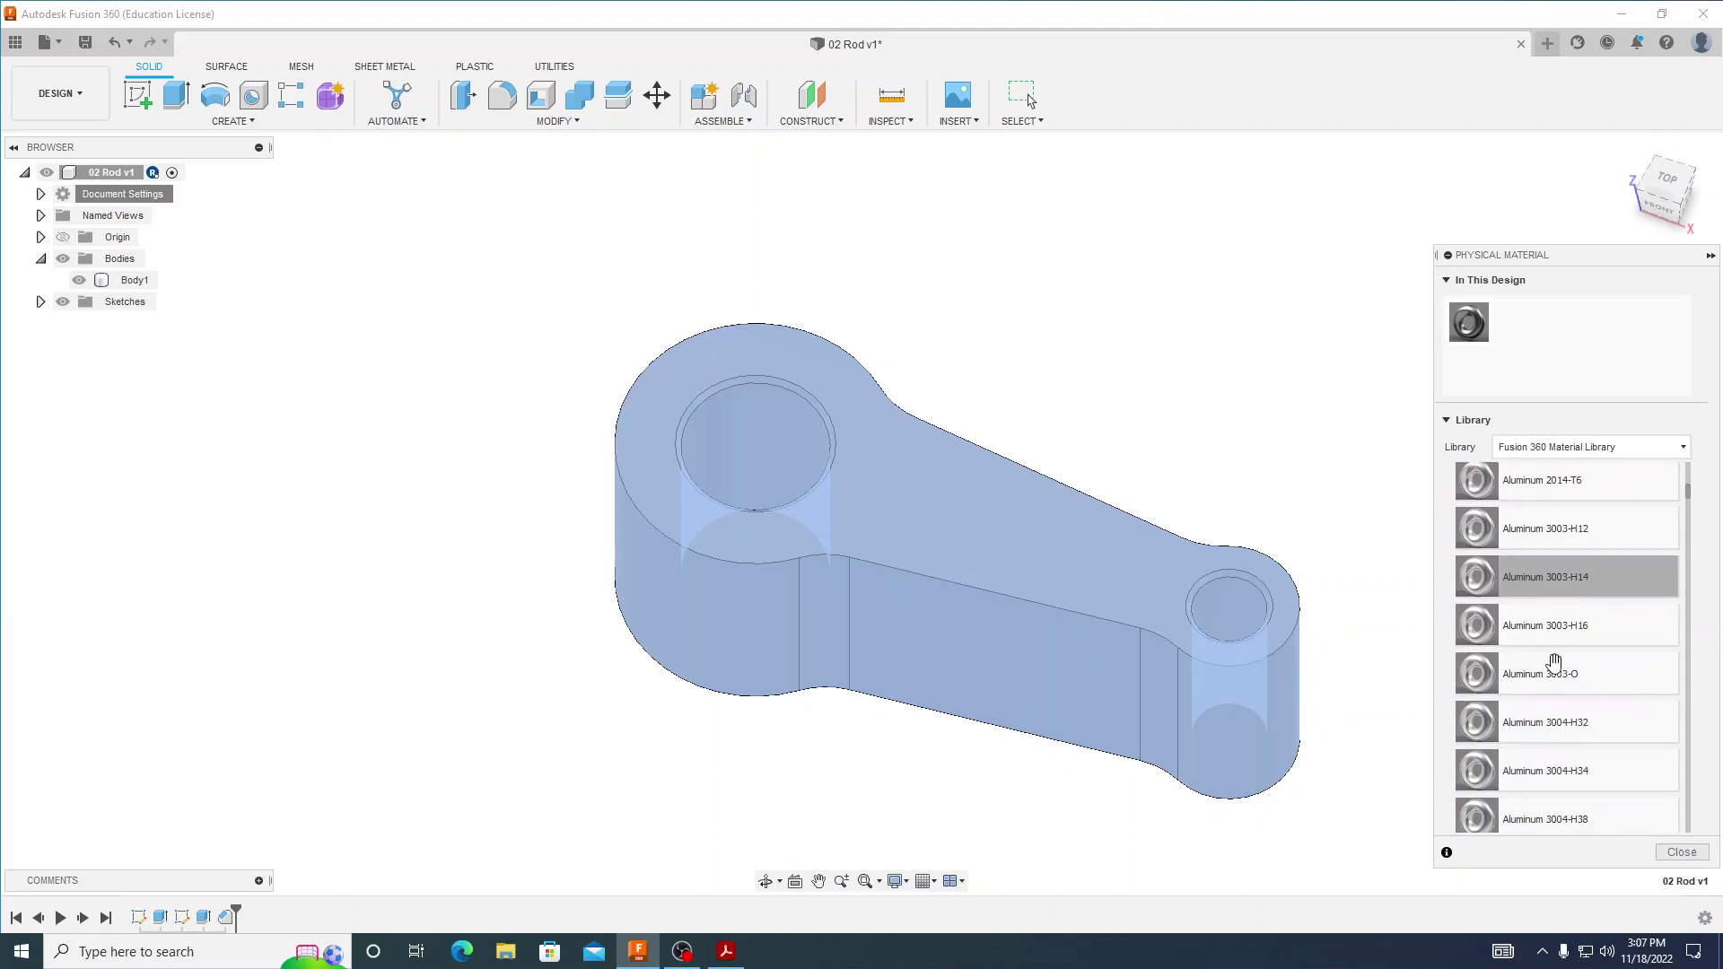
pyautogui.scroll(-8, 1554, 661)
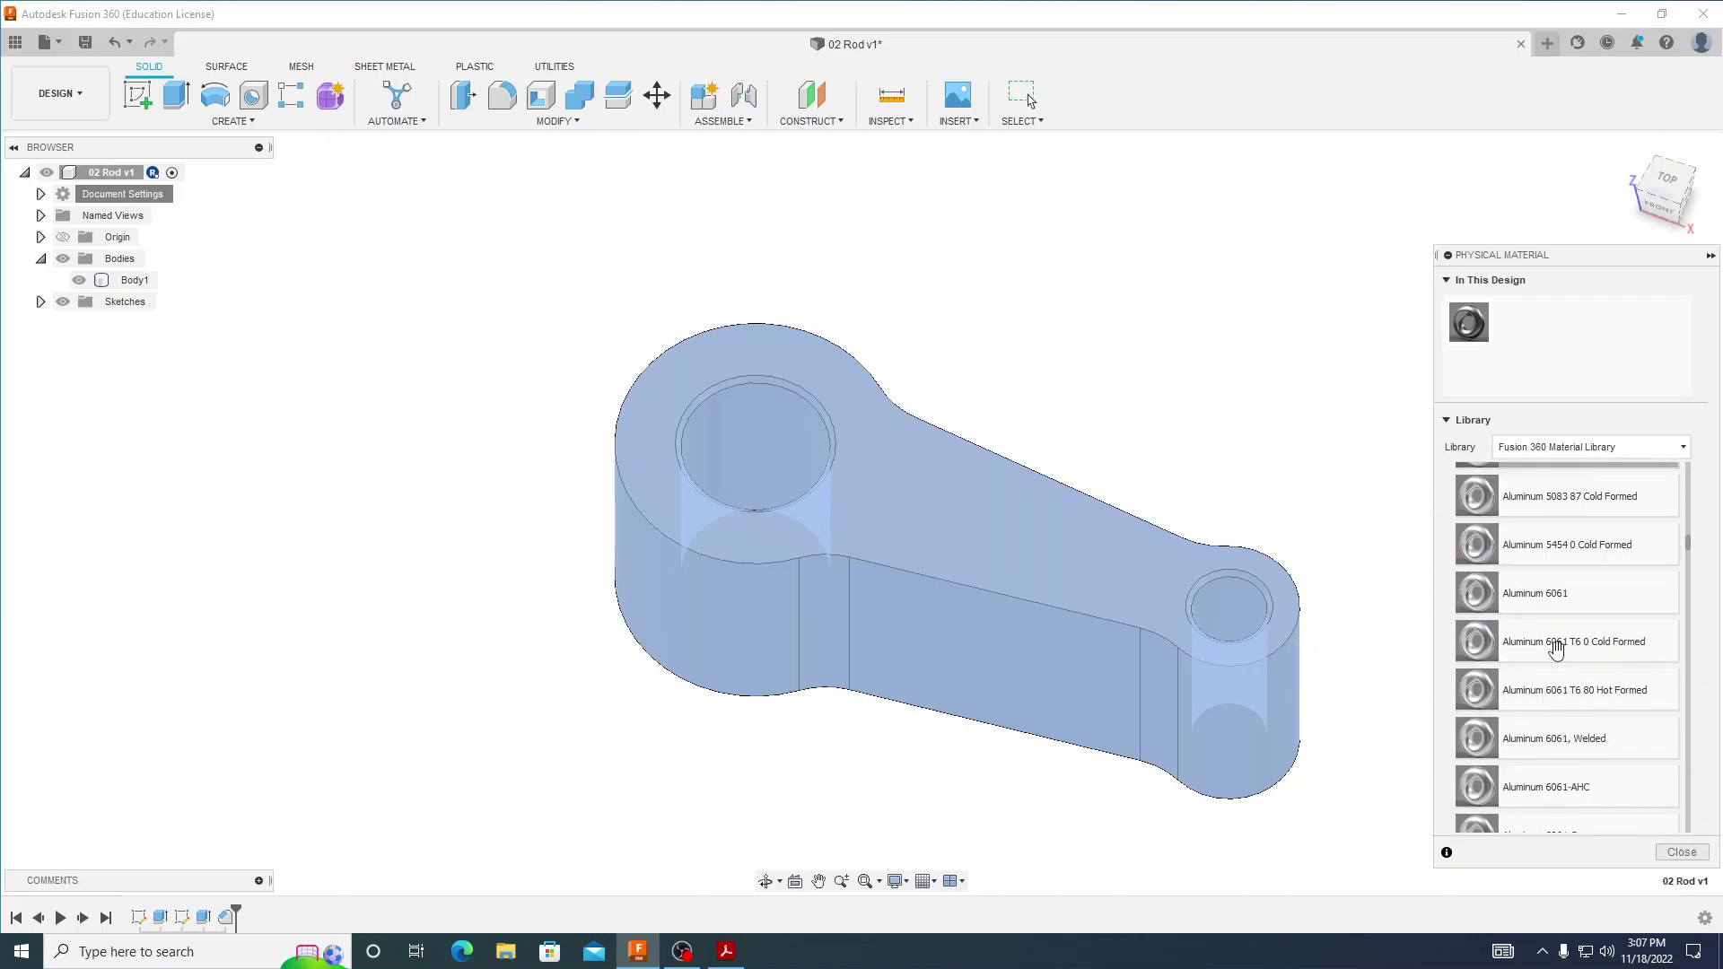
pyautogui.moveTo(1541, 595); pyautogui.dragTo(1050, 624)
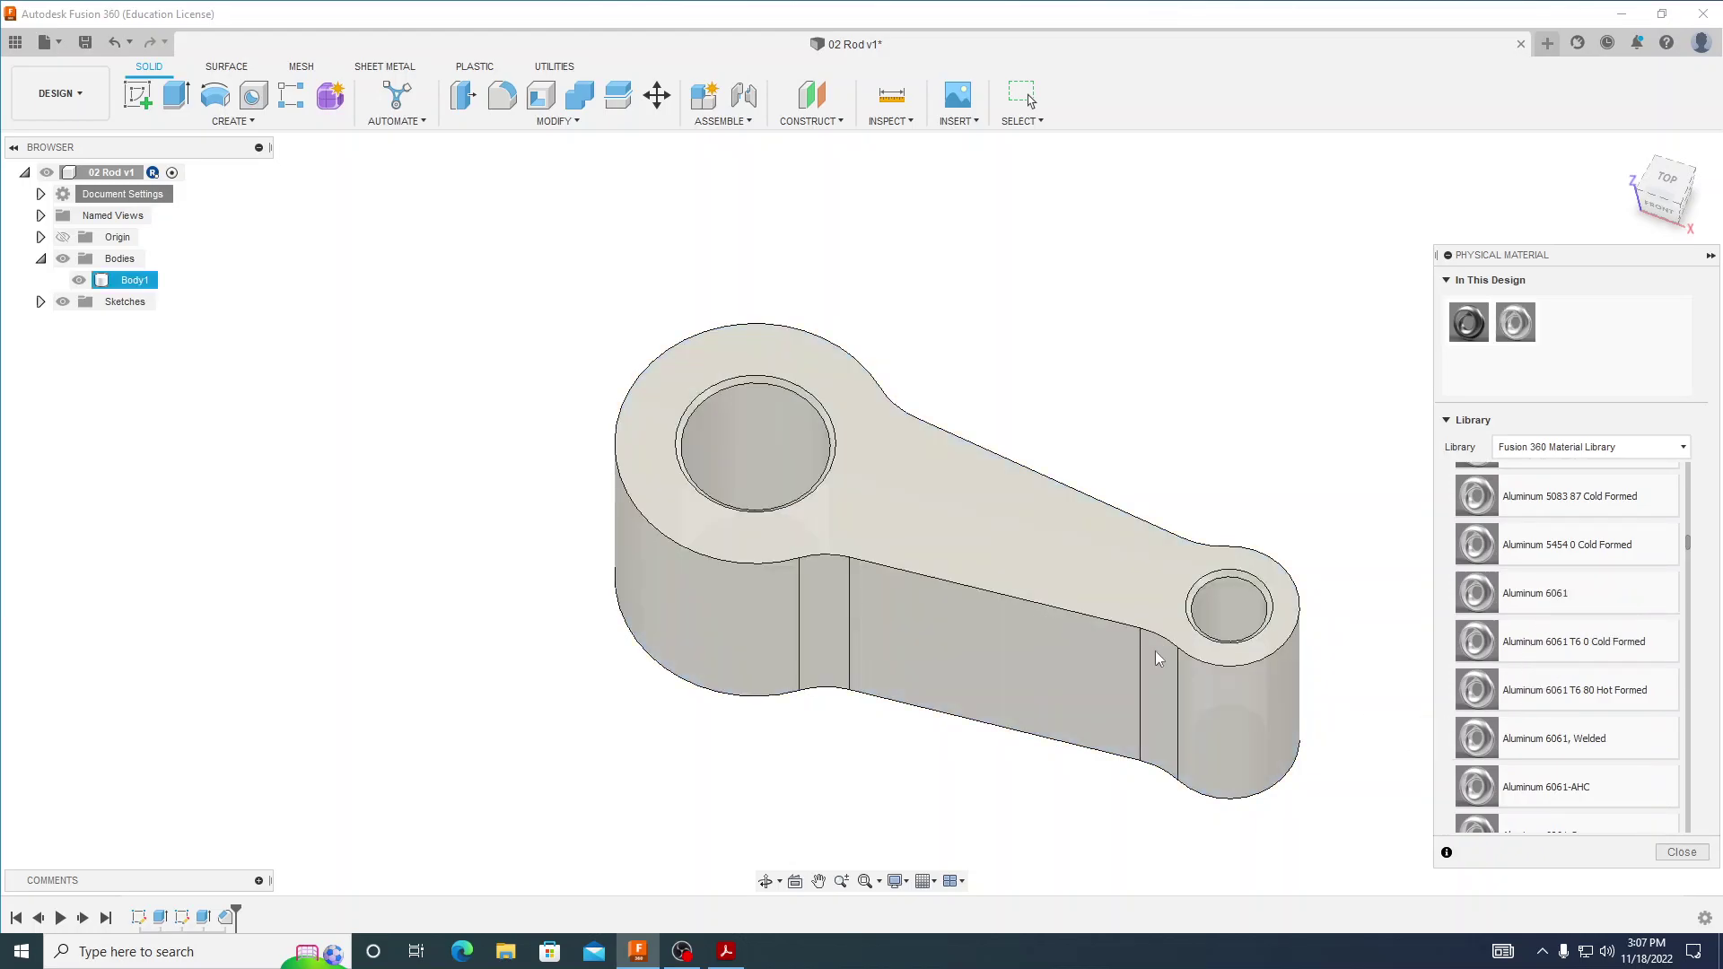
pyautogui.click(1682, 852)
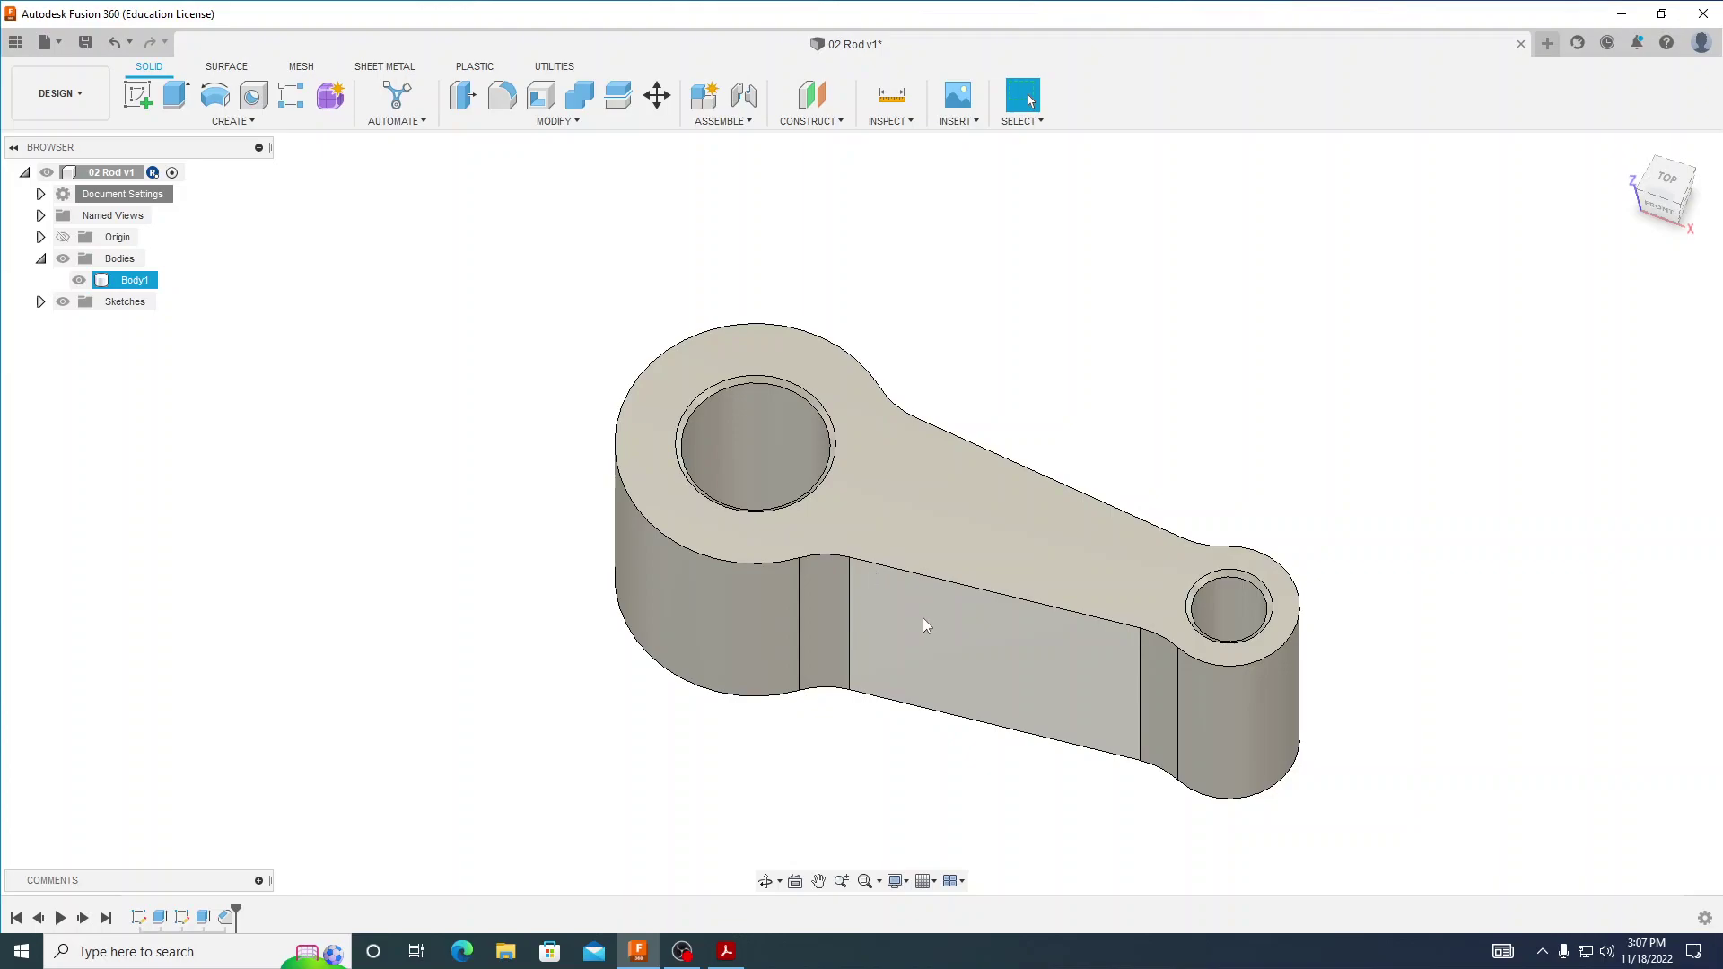
pyautogui.click(976, 387)
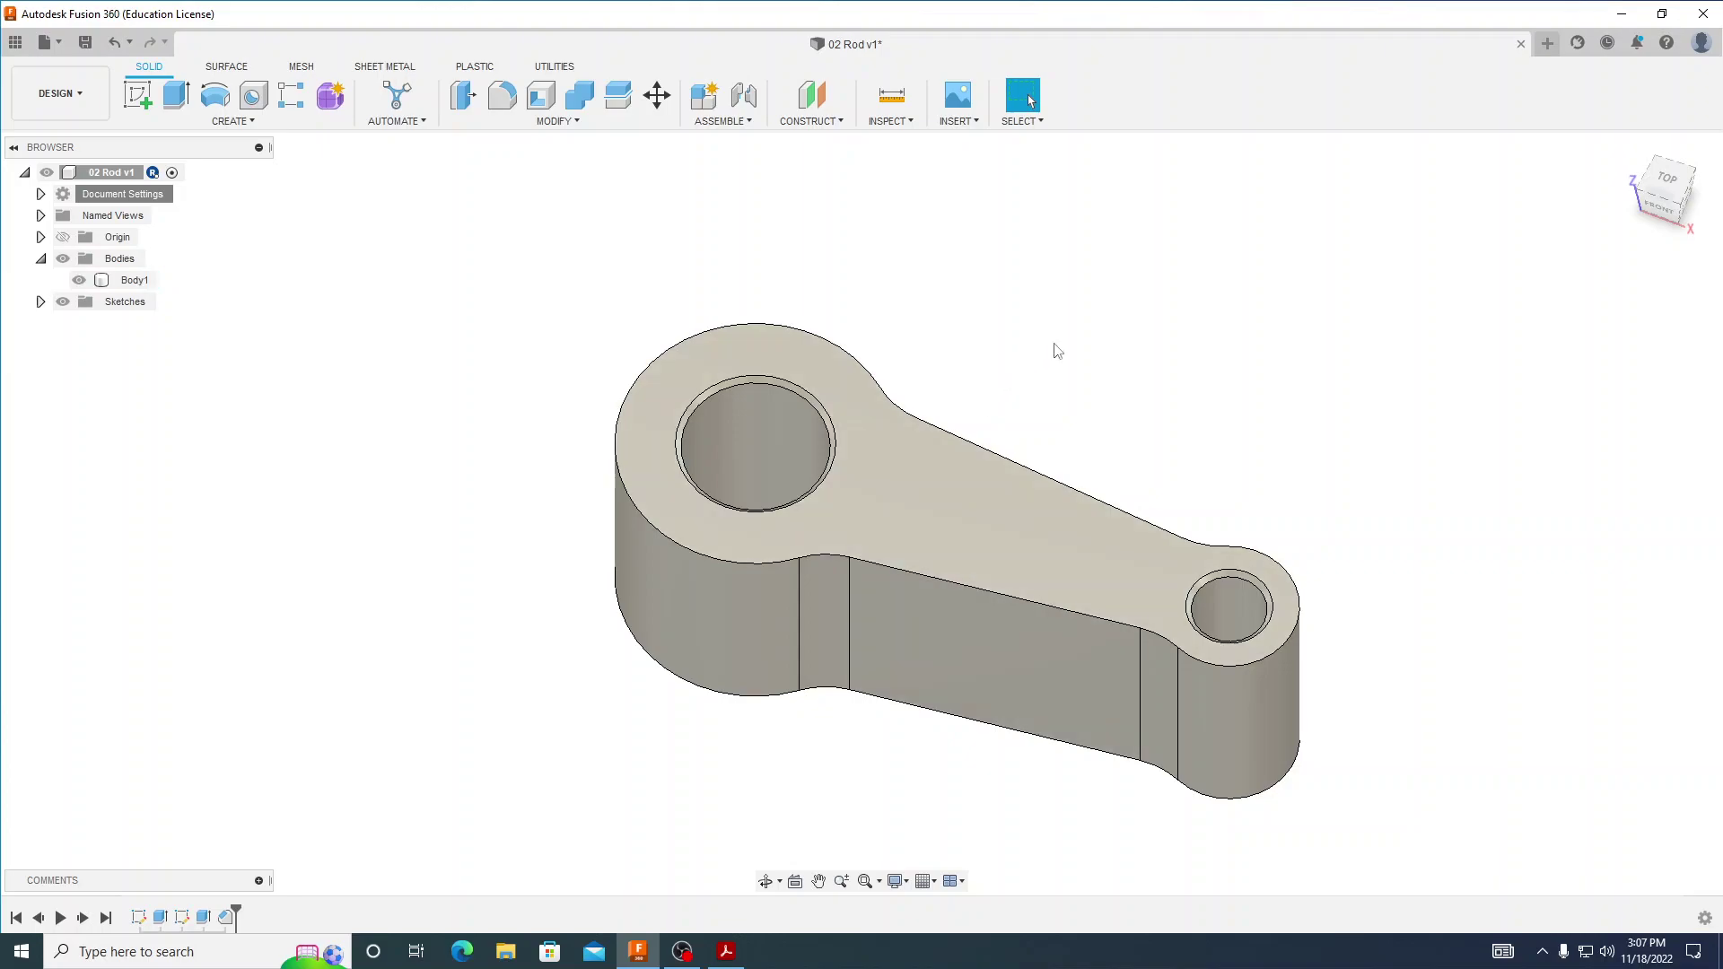